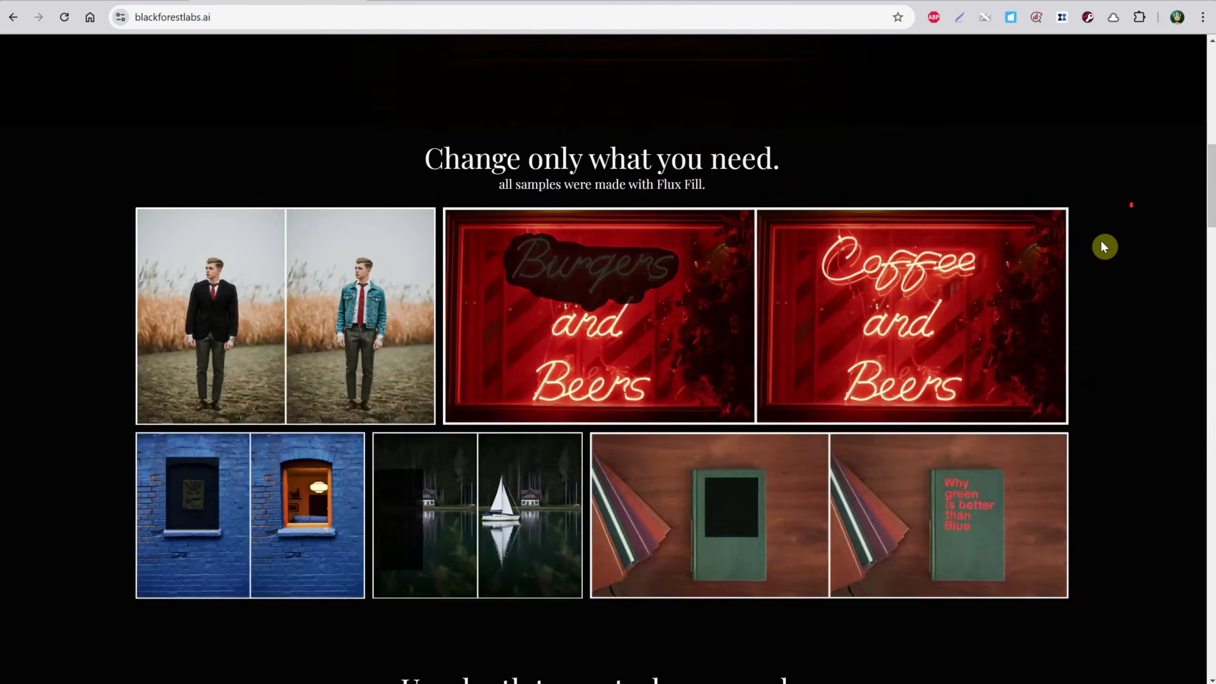
Examine the Flux Fill, Depth, Canny and Redux samples and the model access options on the Black Forest Labs page.
scroll(1212, 193, "up", 1)
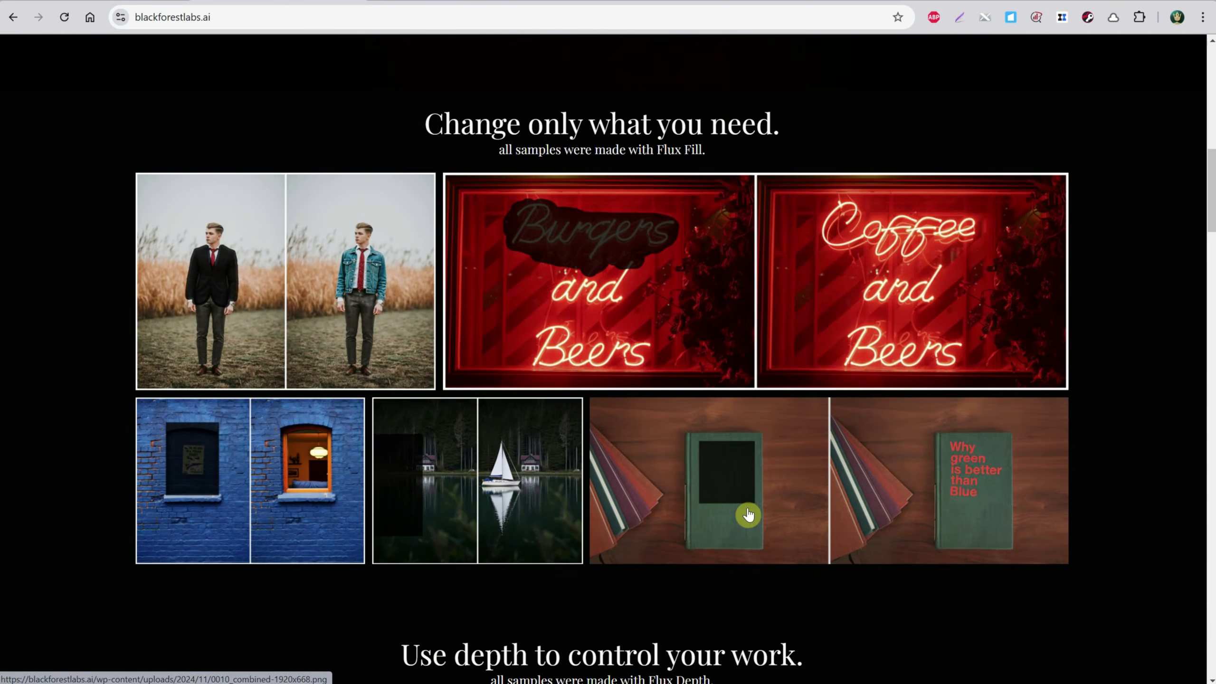
left_click_drag(1211, 163, 1213, 234)
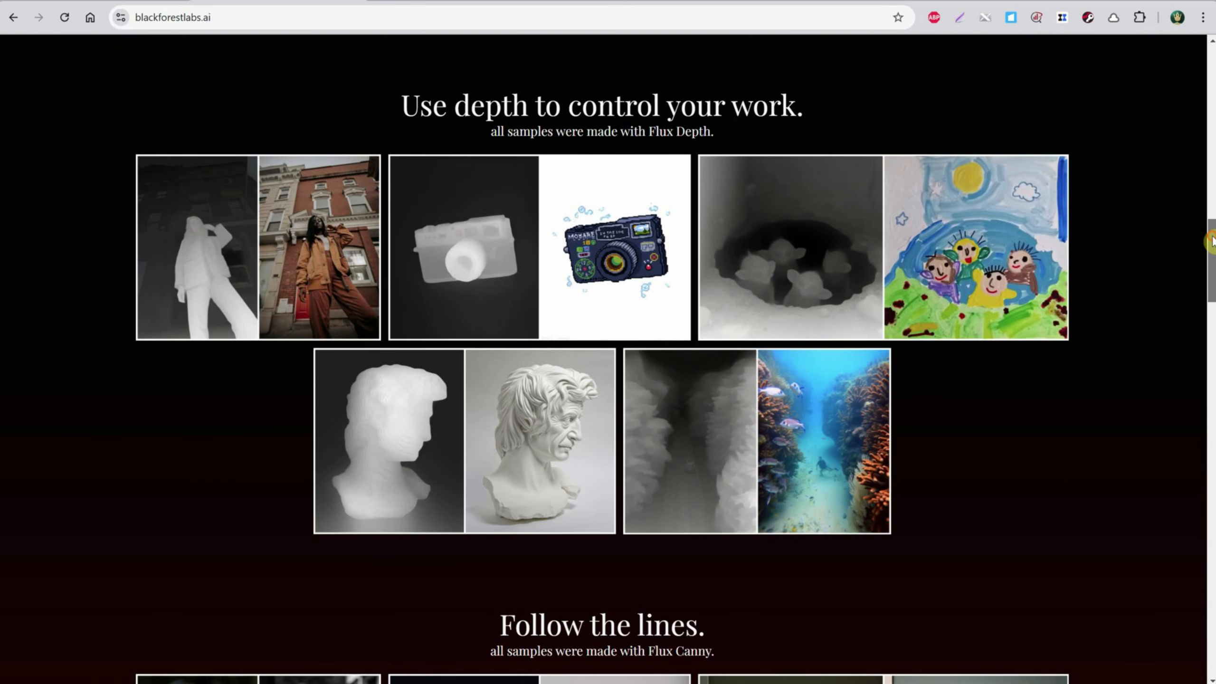
scroll(1213, 240, "down", 10)
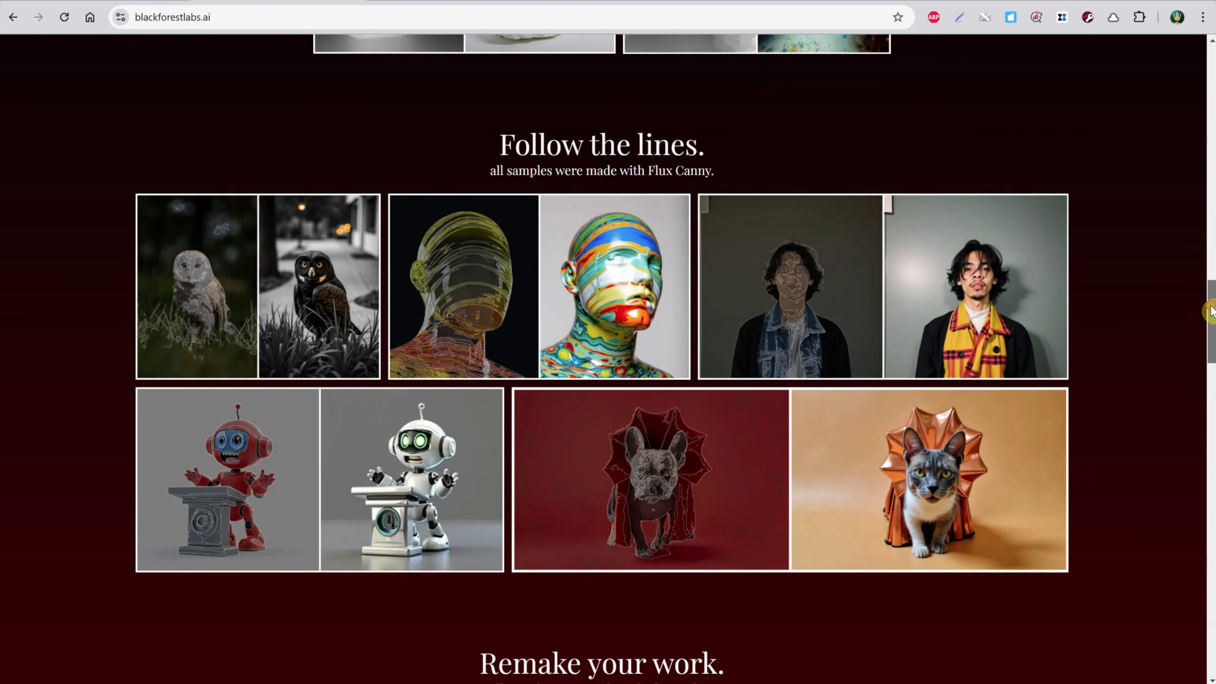
scroll(1212, 287, "down", 13)
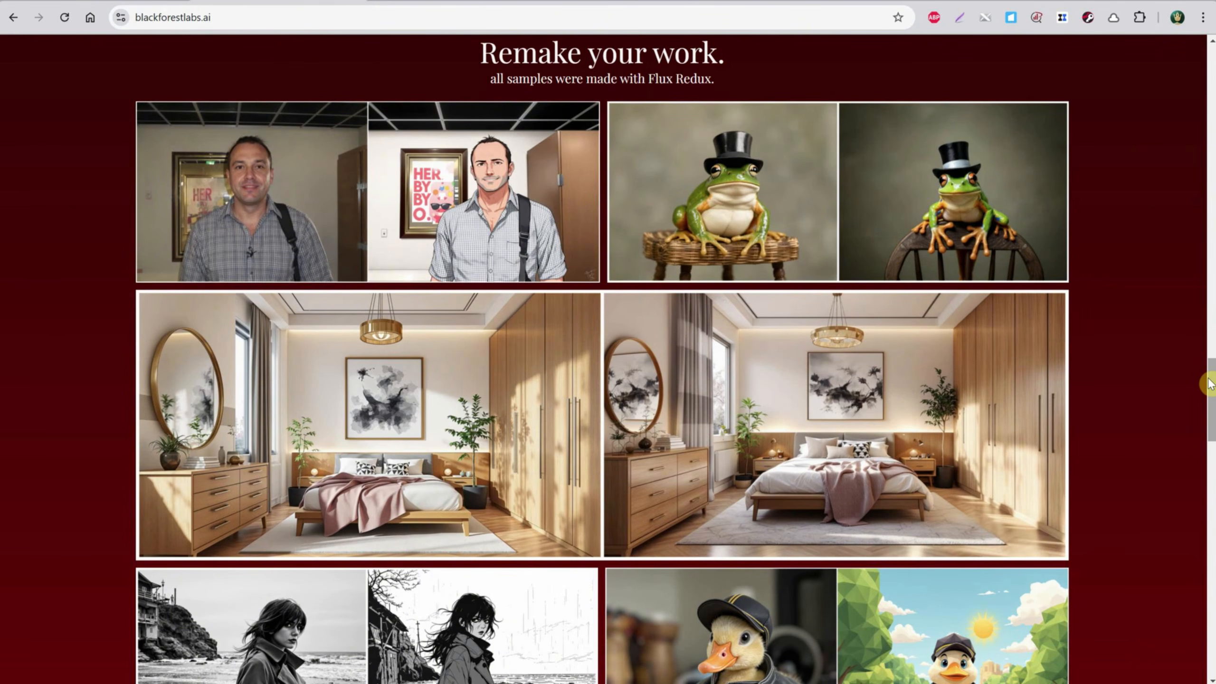
scroll(1209, 385, "down", 18)
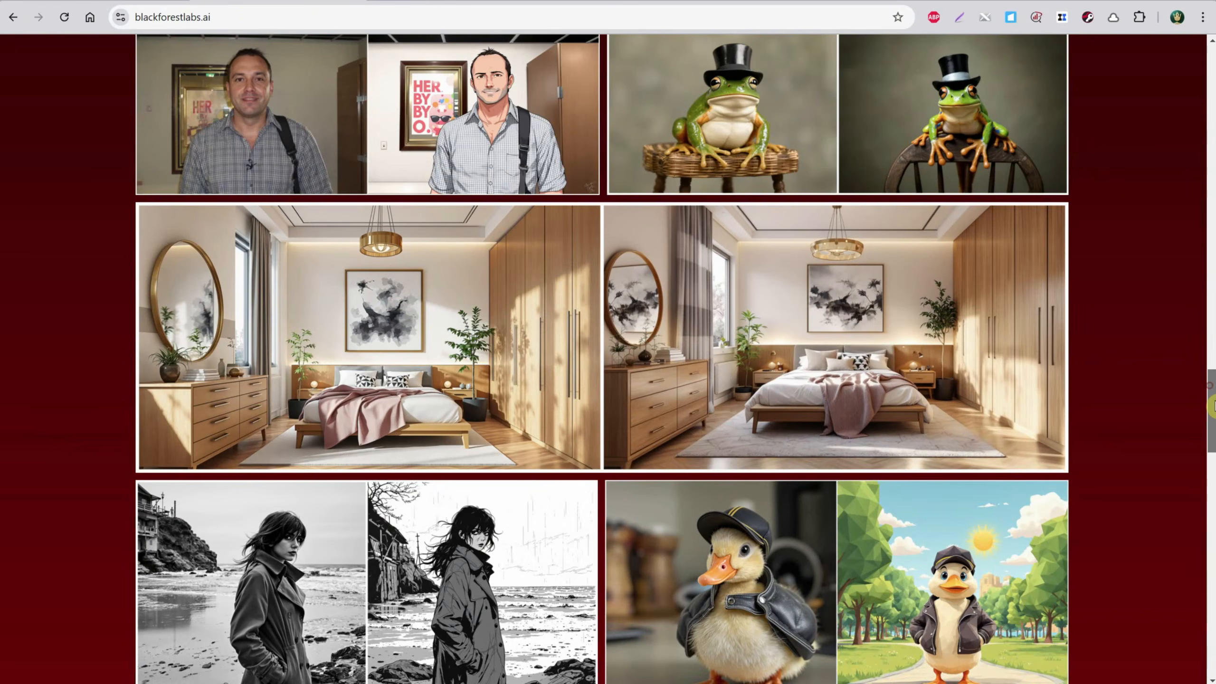
scroll(1211, 479, "down", 10)
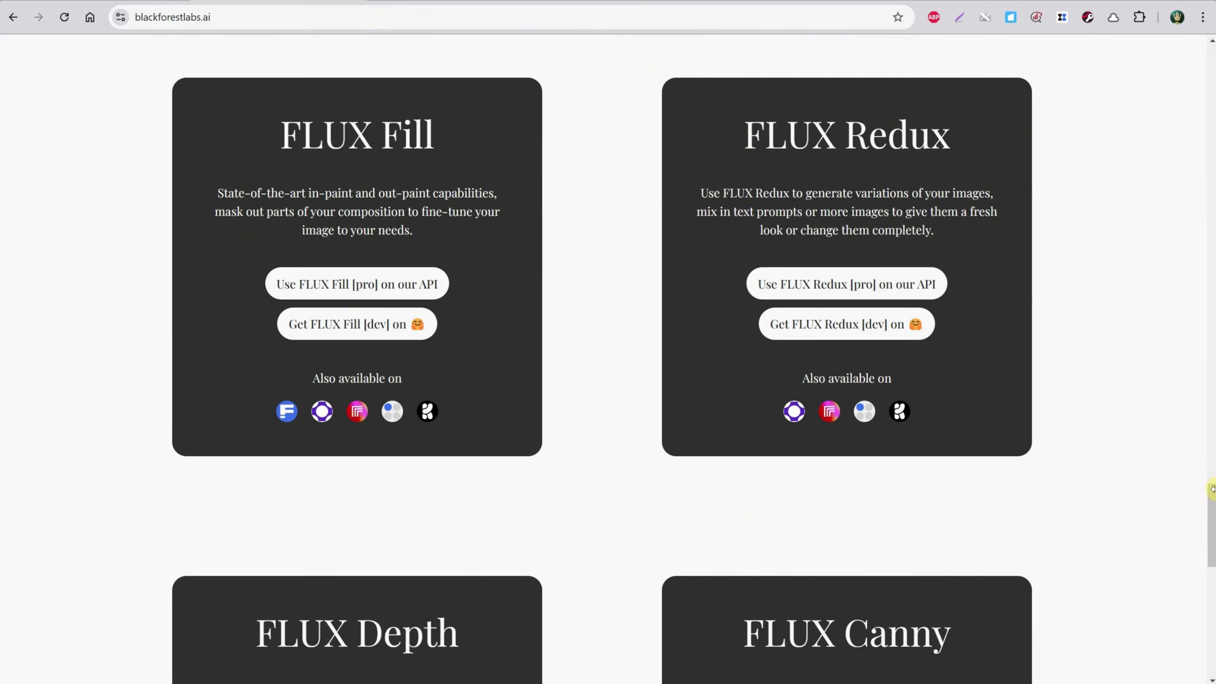
scroll(1211, 517, "up", 6)
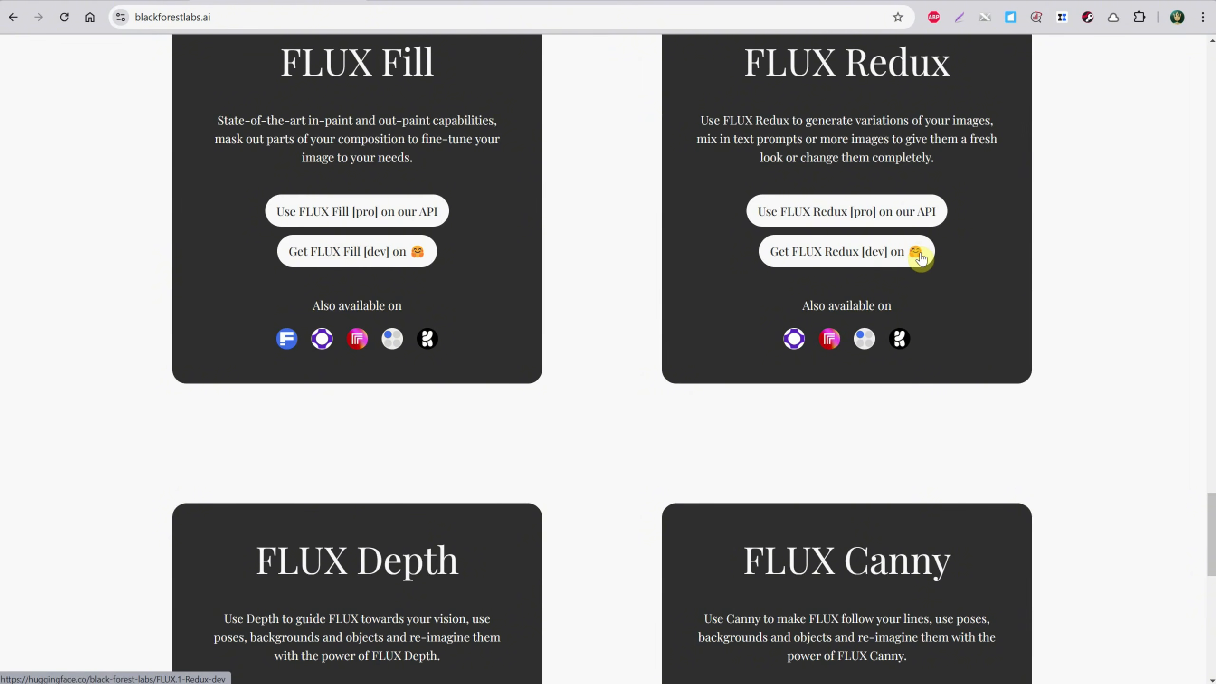
left_click(361, 251)
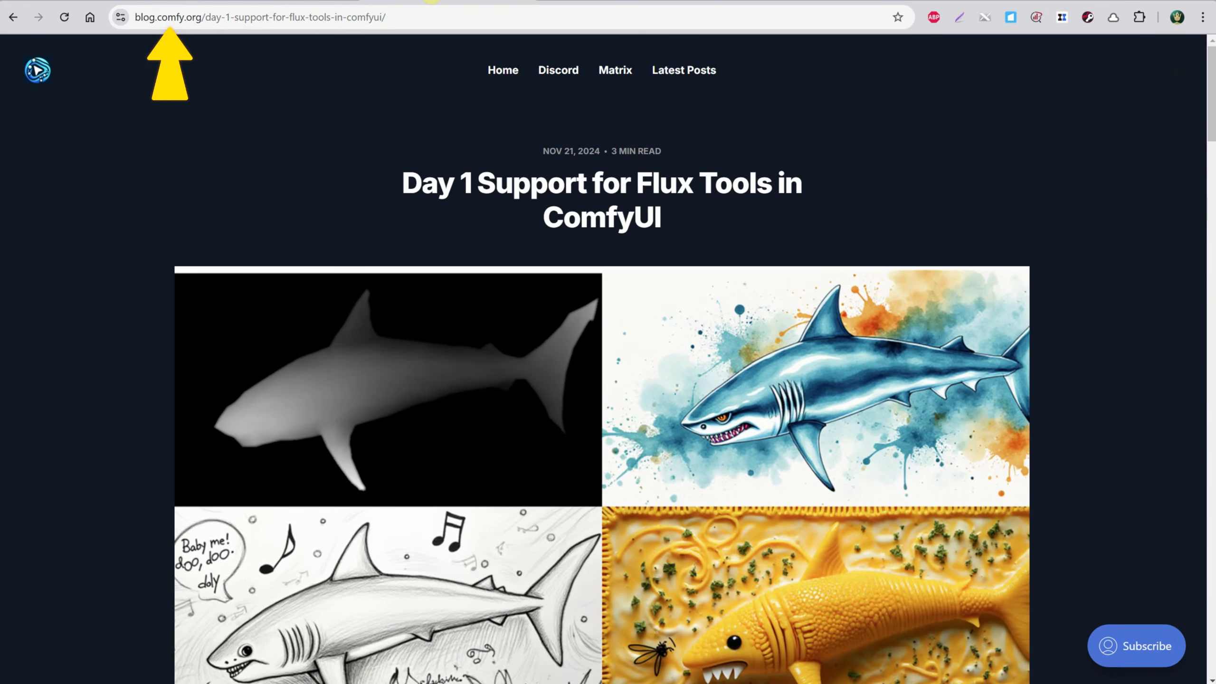
Read the ComfyUI blog post on Flux Tools, covering the model list and the Get Started instructions for the Fill model.
scroll(929, 203, "down", 10)
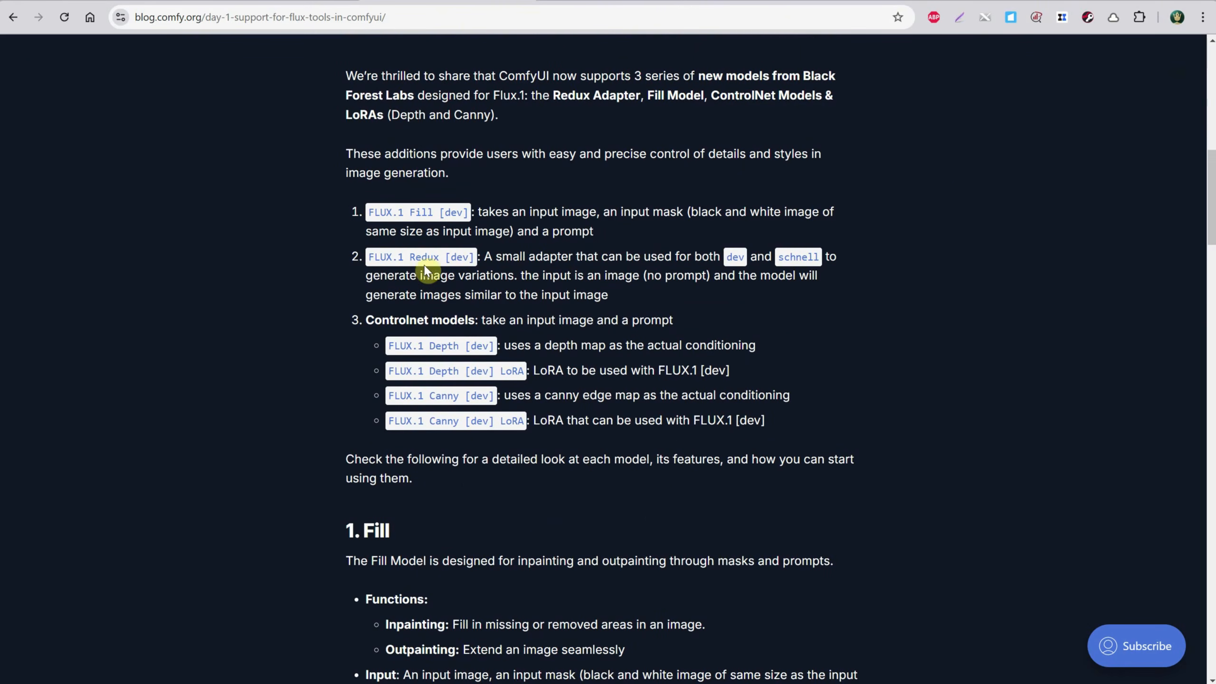
scroll(982, 320, "down", 6)
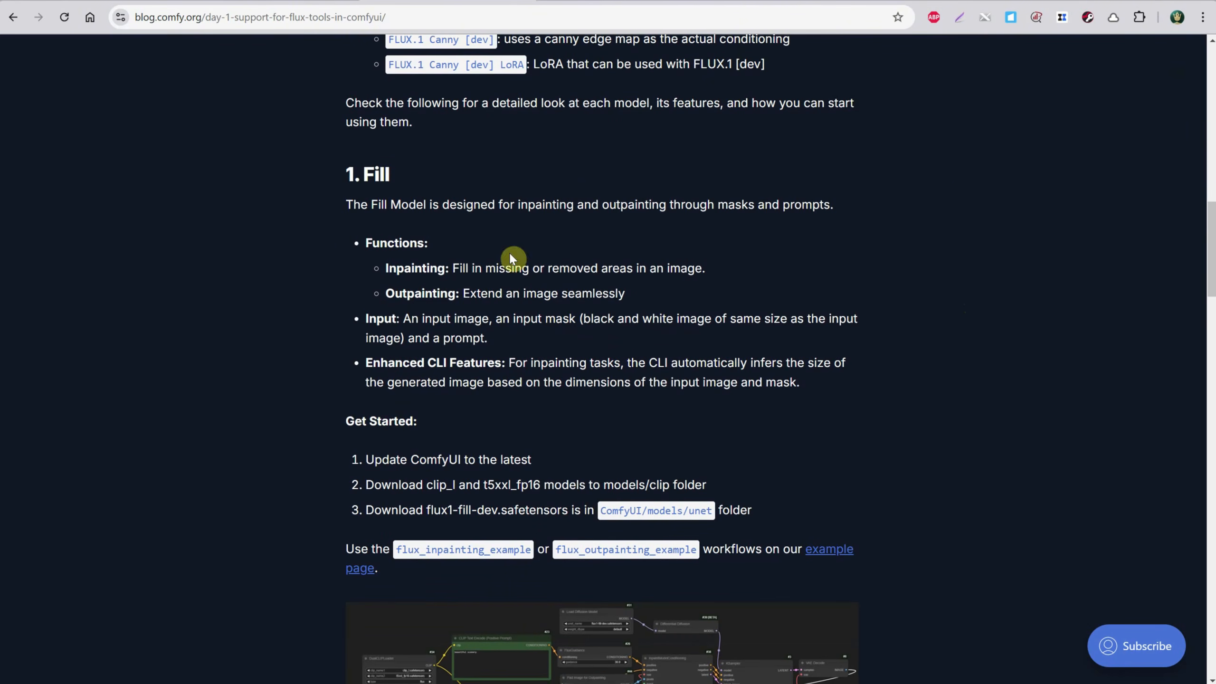
left_click_drag(358, 458, 539, 460)
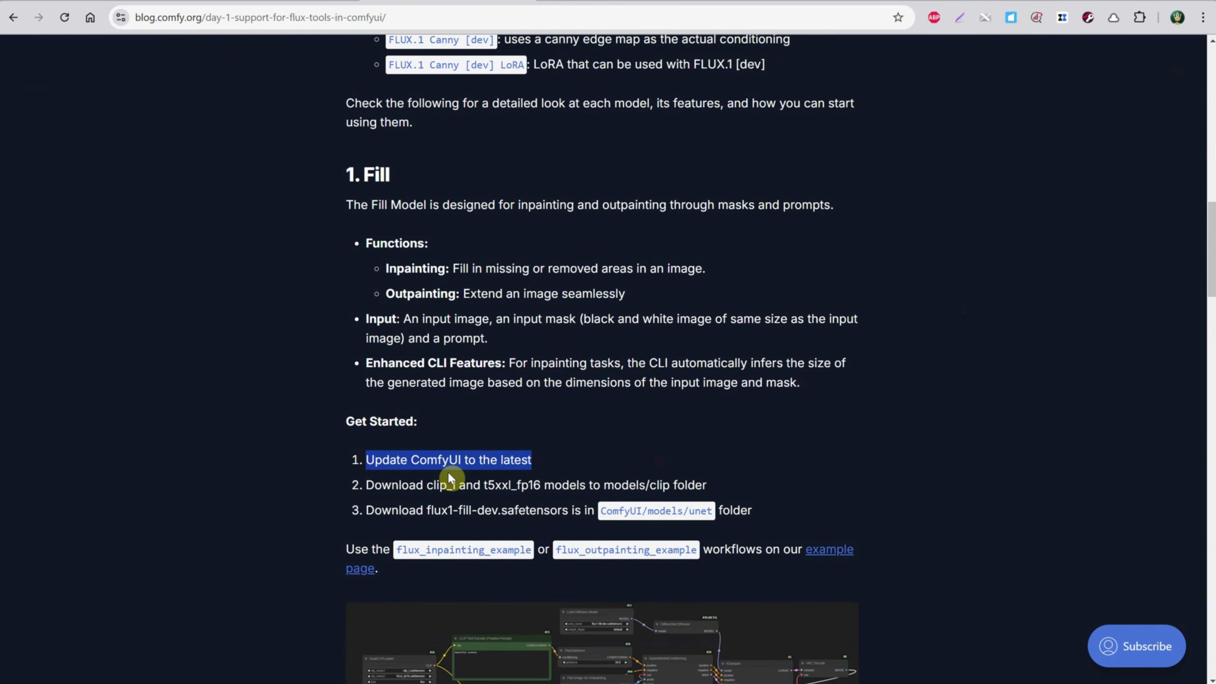
left_click(393, 483)
left_click_drag(530, 485, 663, 483)
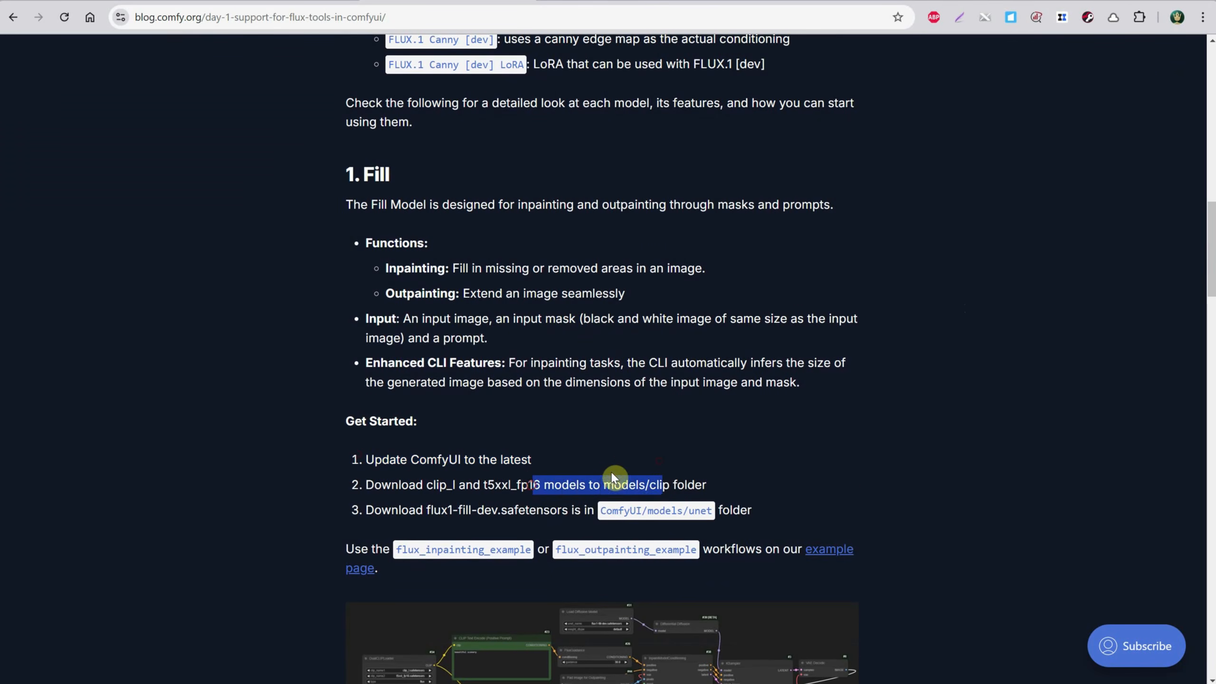
left_click(857, 491)
scroll(868, 491, "down", 4)
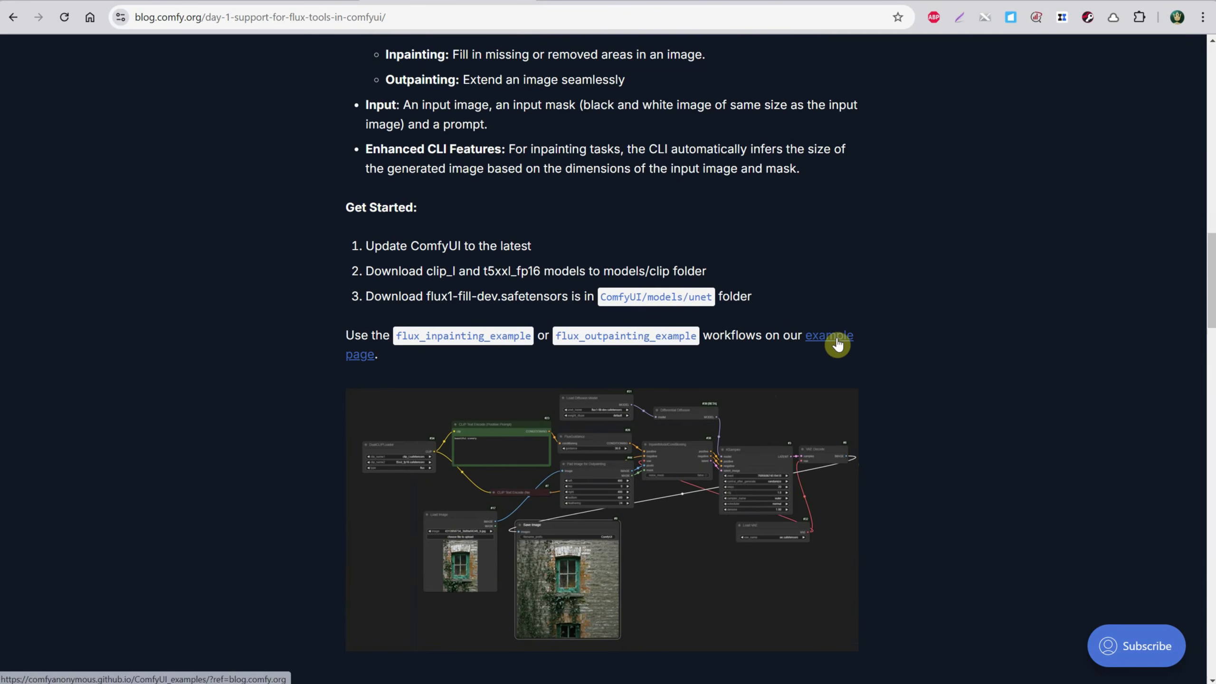
Open the ComfyUI examples page linked from the blog post and go to its Flux examples.
left_click(837, 344)
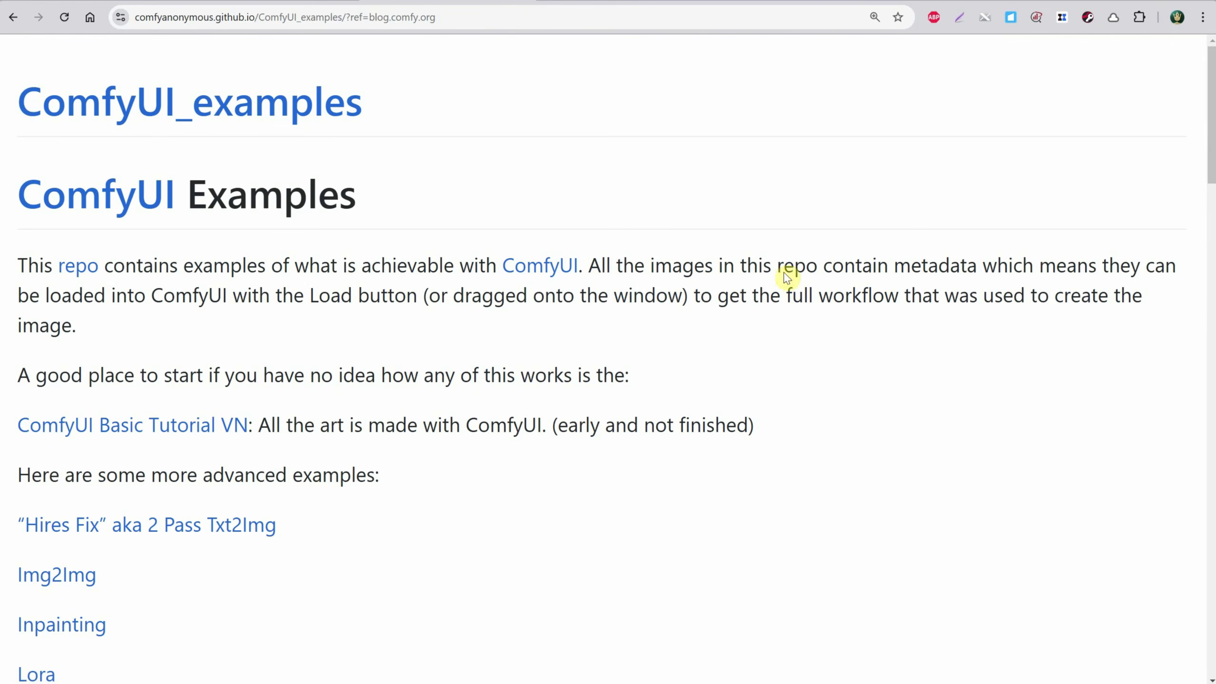
scroll(283, 293, "down", 10)
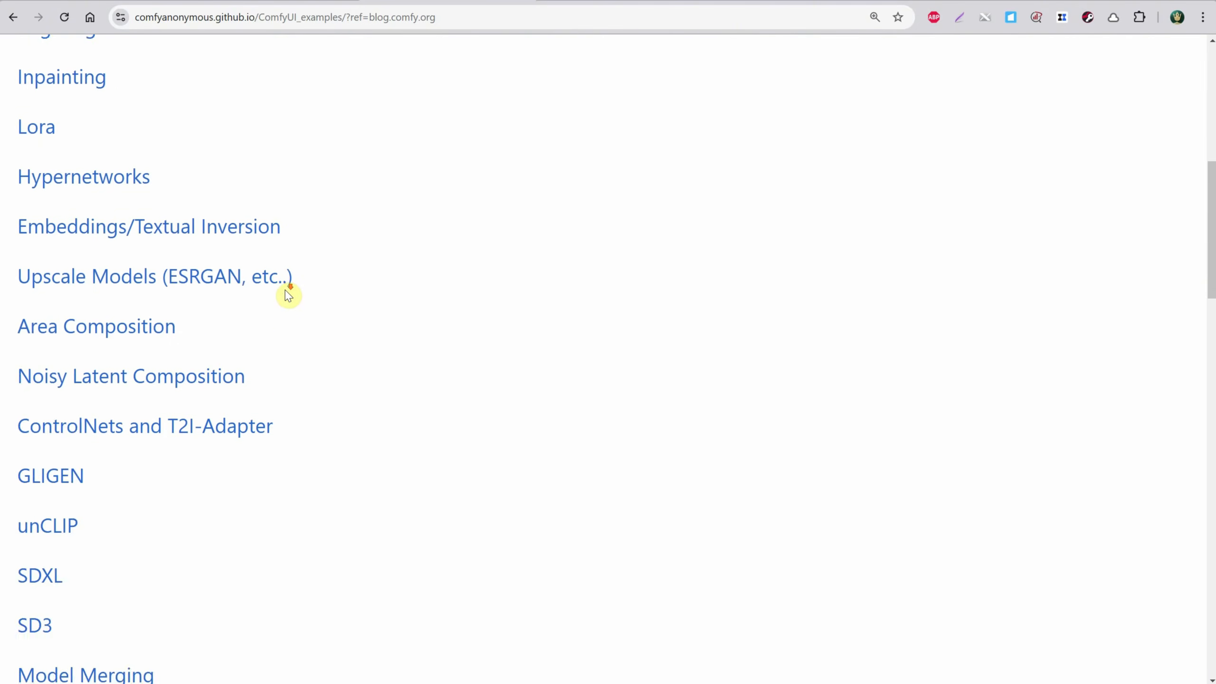
scroll(288, 294, "down", 12)
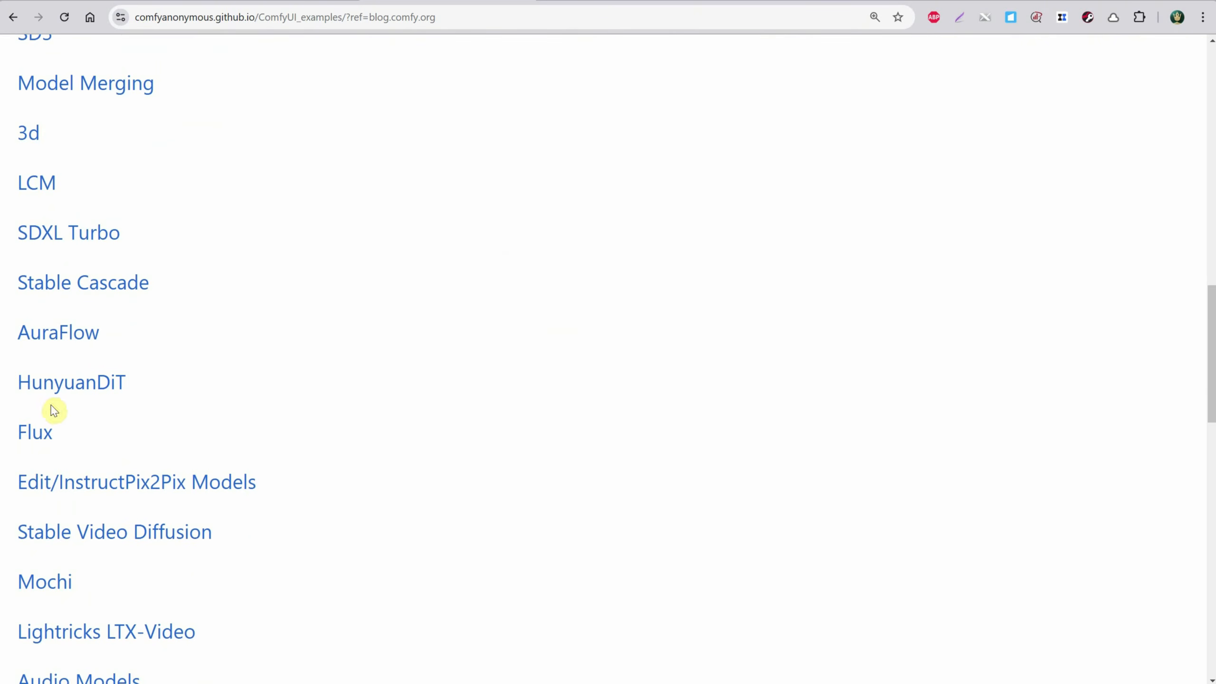
left_click(40, 438)
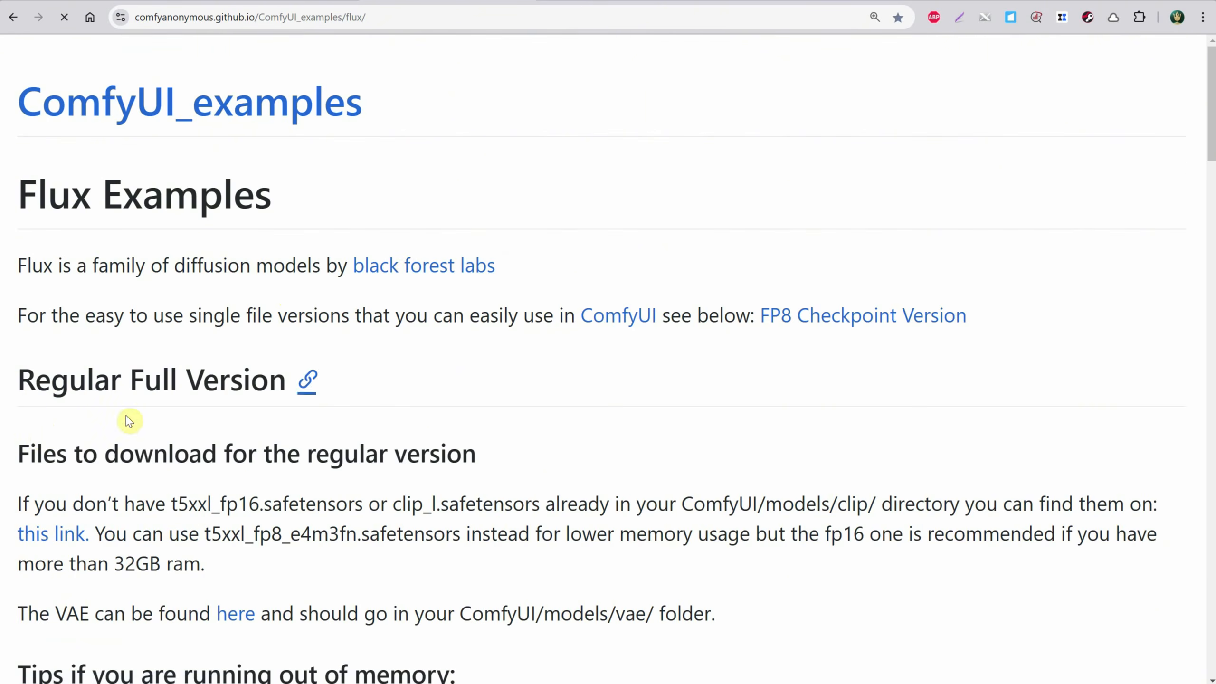
Read the Flux Extras instructions for the Fill (Inpainting) model, including its model file, destination folder and example image.
scroll(659, 292, "down", 4)
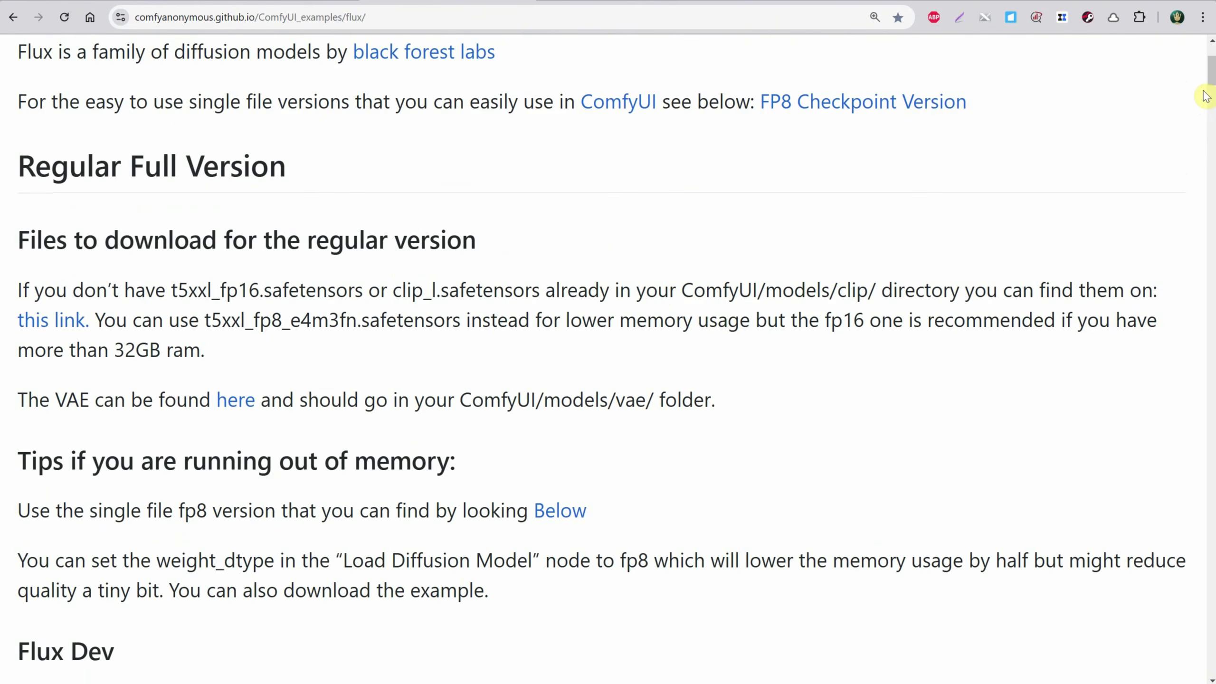
scroll(1209, 91, "down", 4)
left_click_drag(1212, 82, 1212, 353)
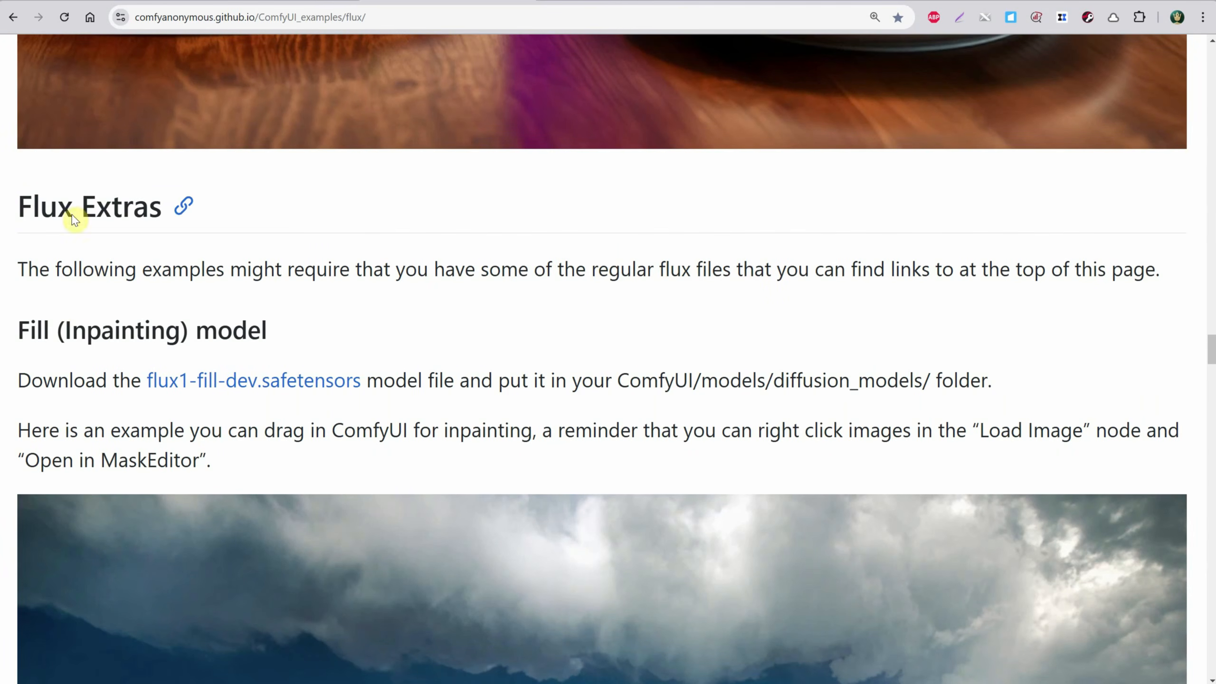
left_click_drag(14, 316, 266, 325)
left_click(456, 284)
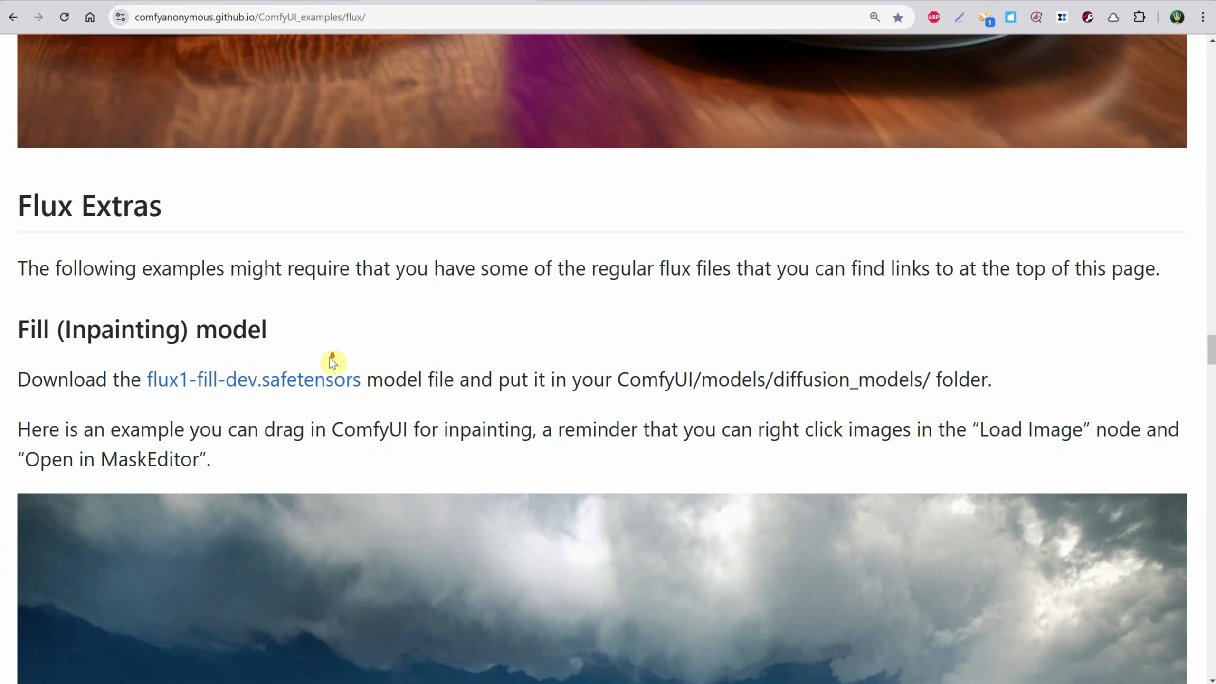
scroll(331, 356, "down", 4)
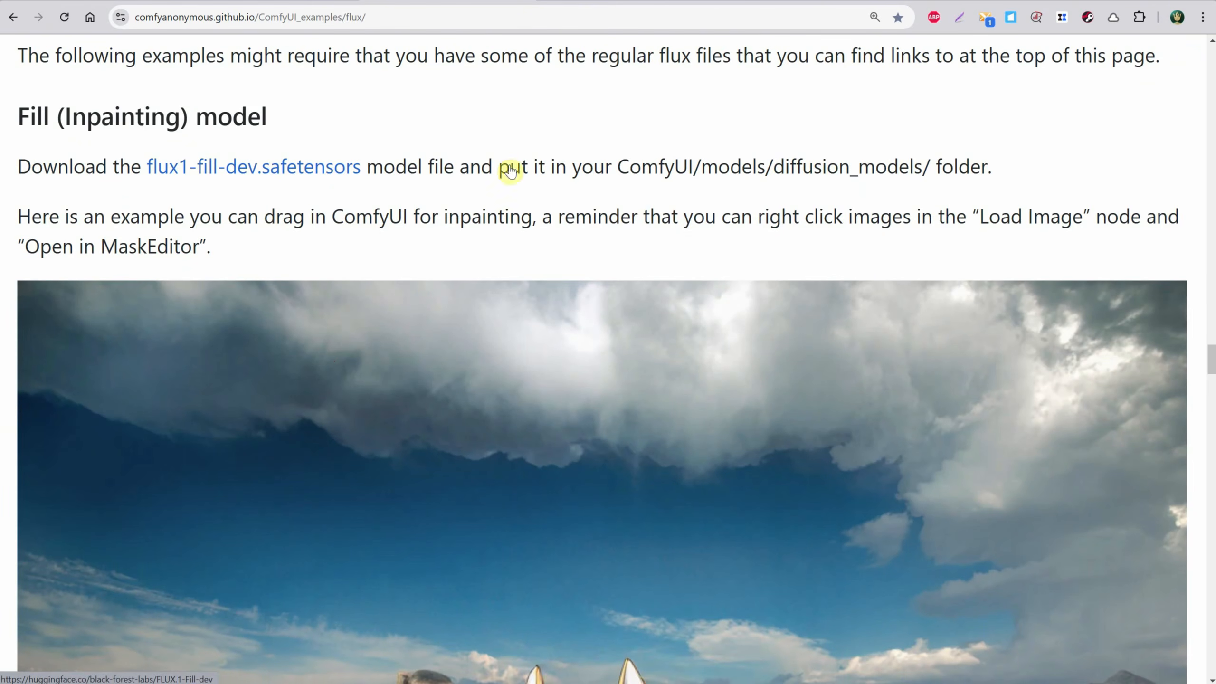
left_click_drag(658, 166, 1032, 178)
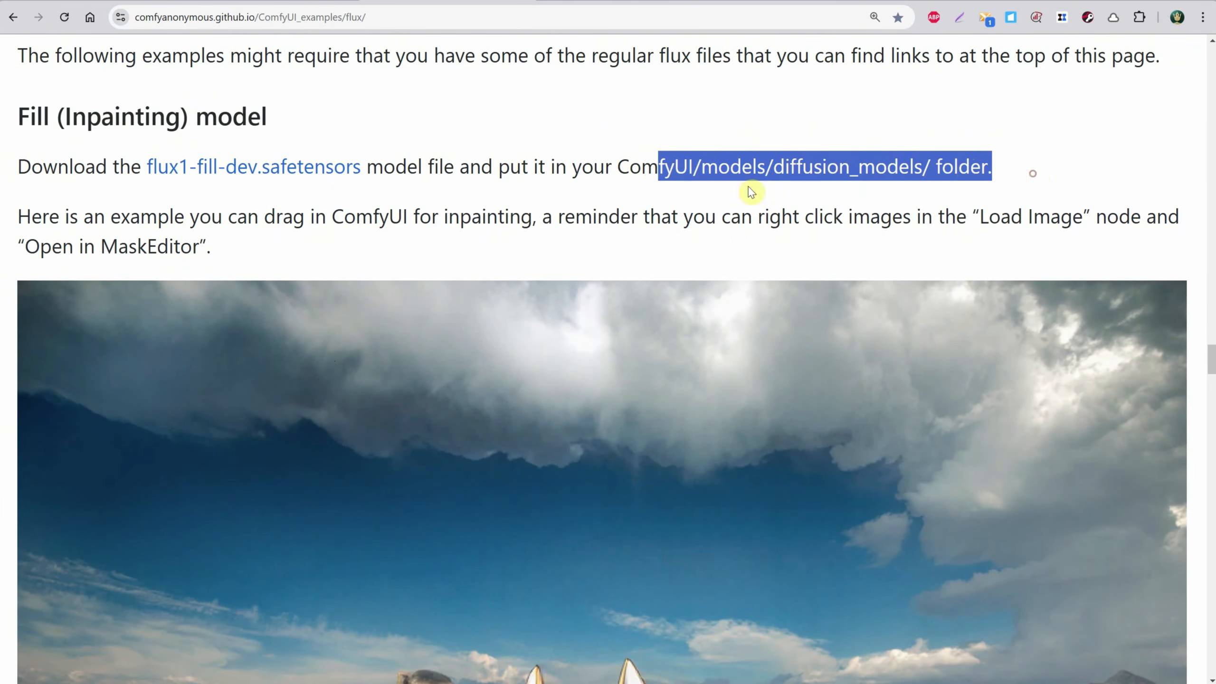
left_click(223, 237)
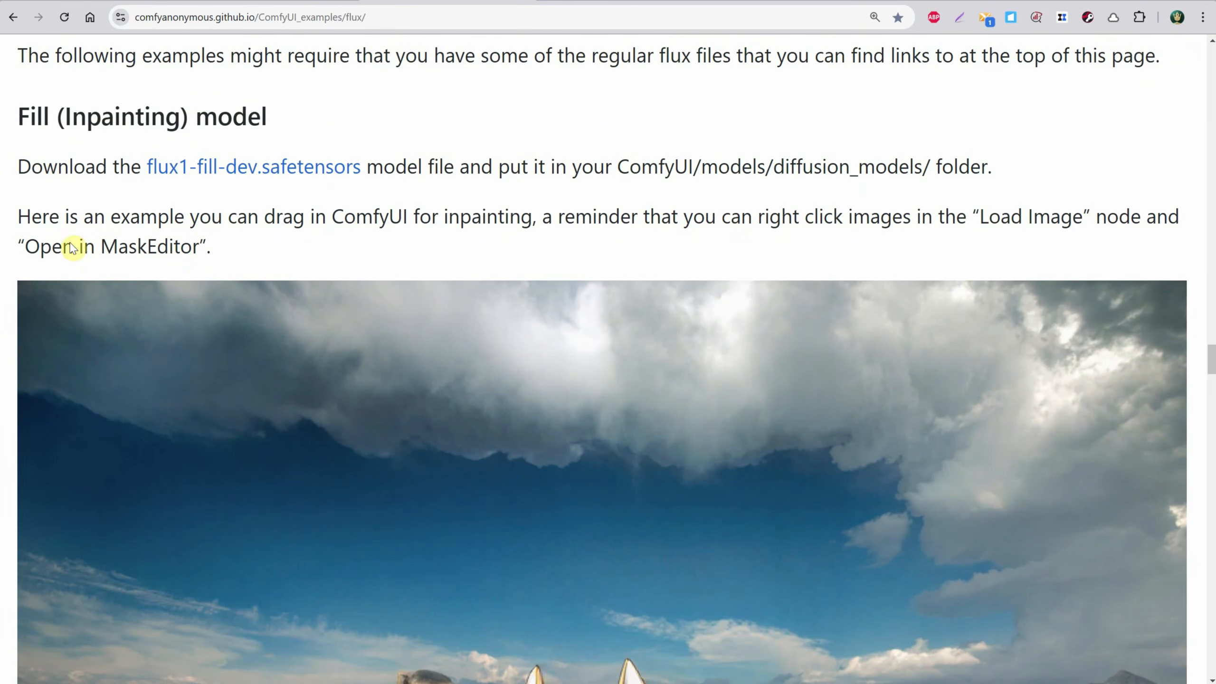
scroll(491, 274, "down", 9)
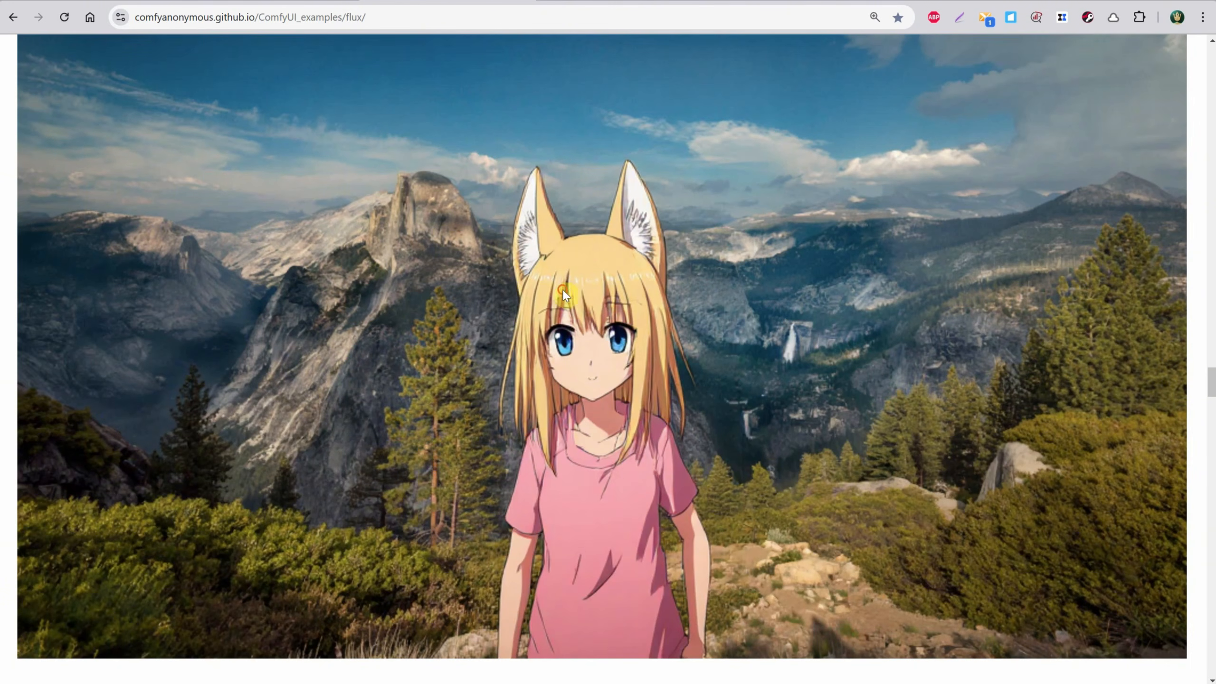
Load the workflow from the Fill inpainting example image into ComfyUI, and close that workflow.
left_click_drag(563, 288, 467, 325)
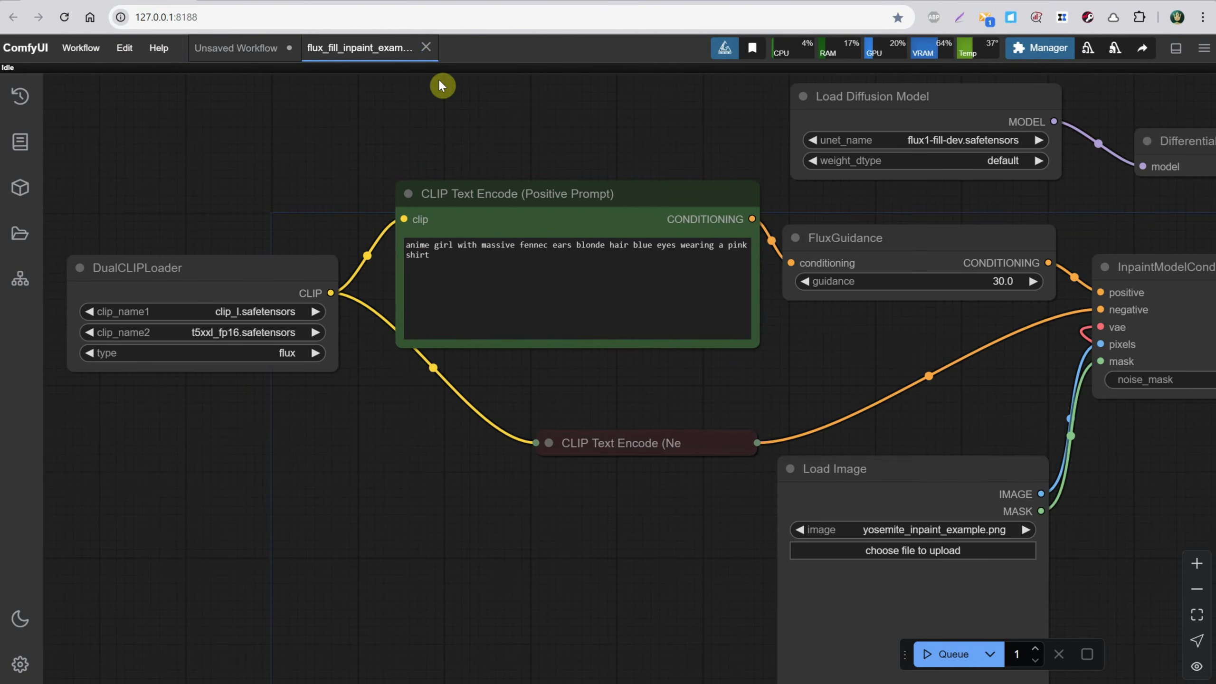
left_click(427, 50)
left_click(607, 406)
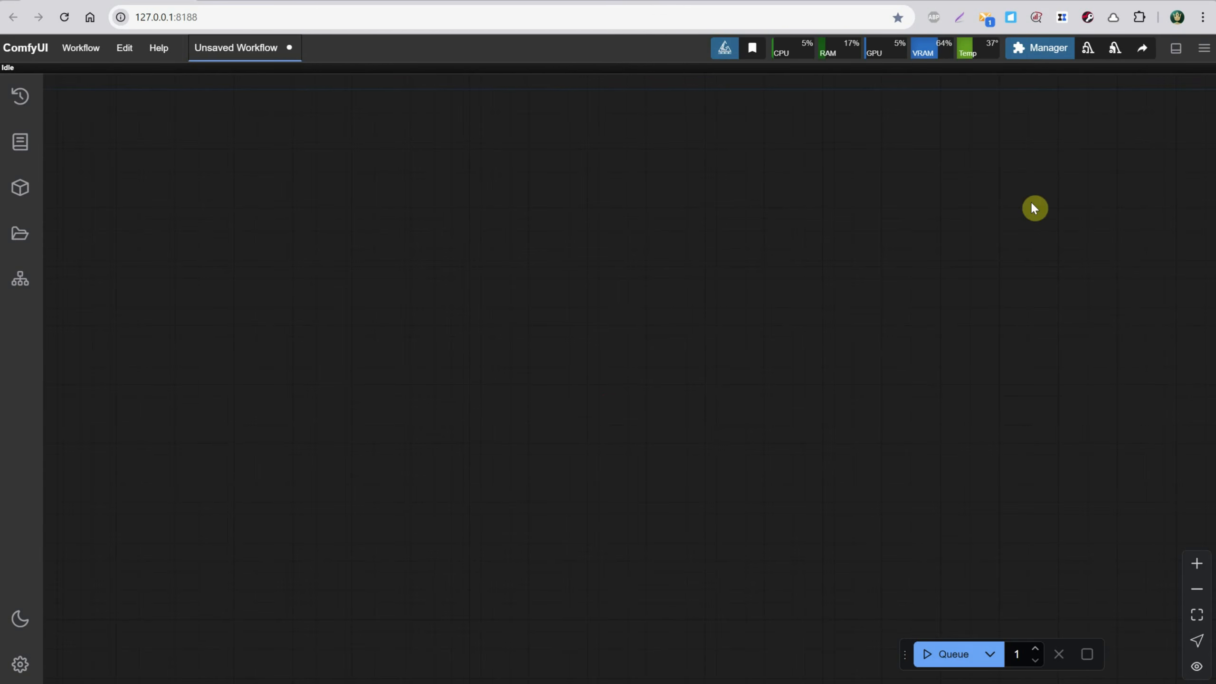
Update ComfyUI and all its custom nodes through ComfyUI Manager, and reboot the server to apply the updates.
left_click(1042, 58)
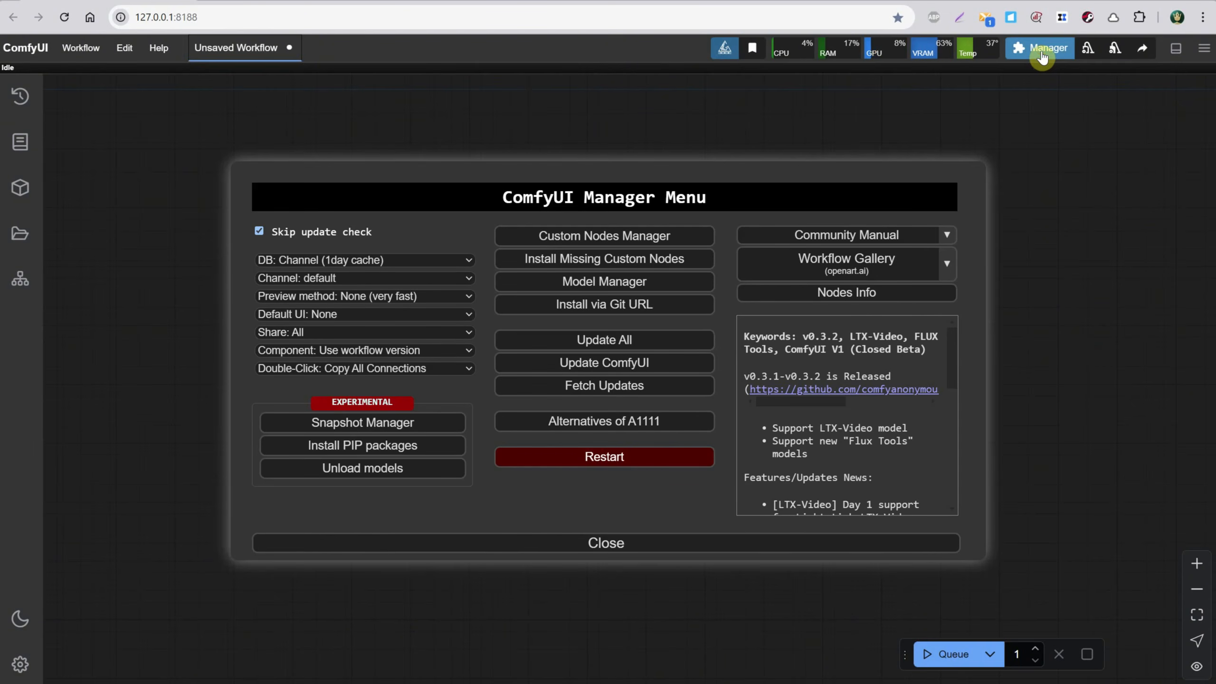
left_click(577, 345)
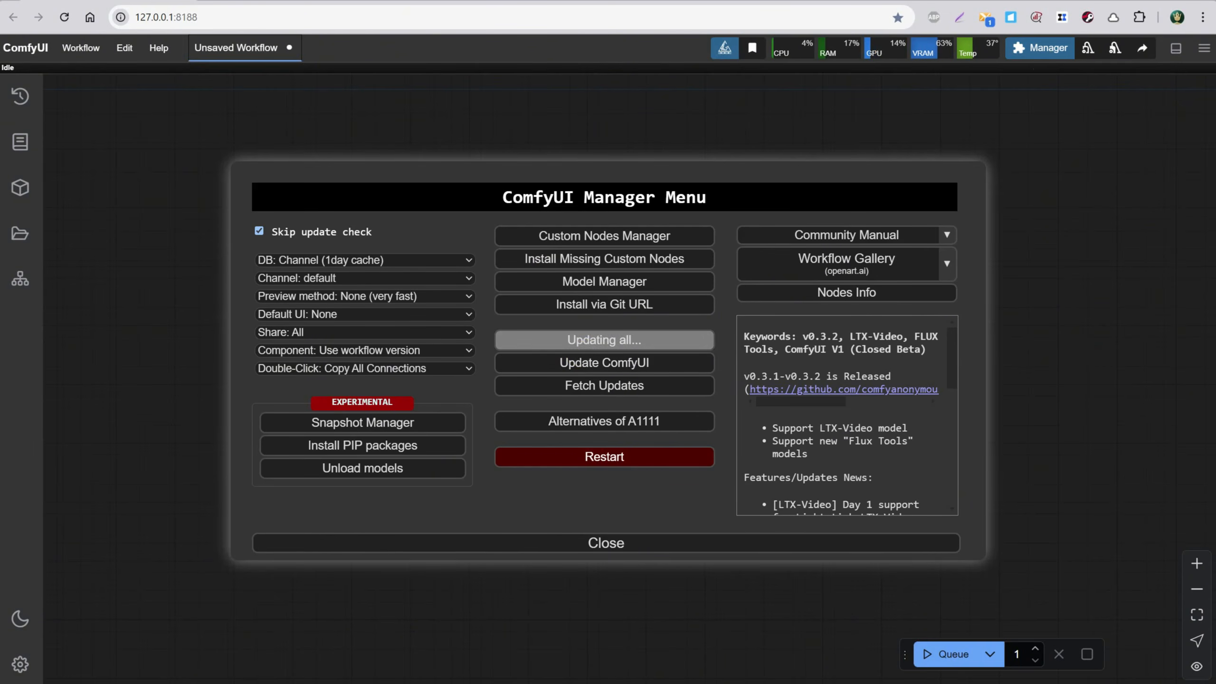
key("alt+Tab")
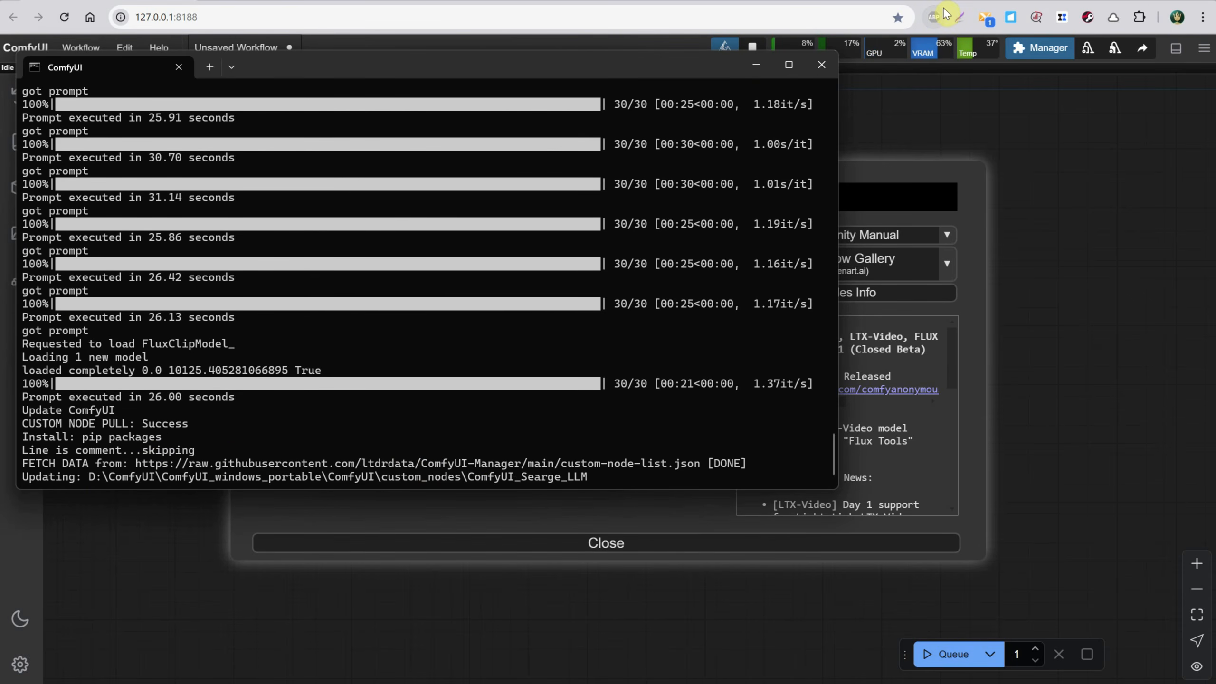
left_click(1090, 164)
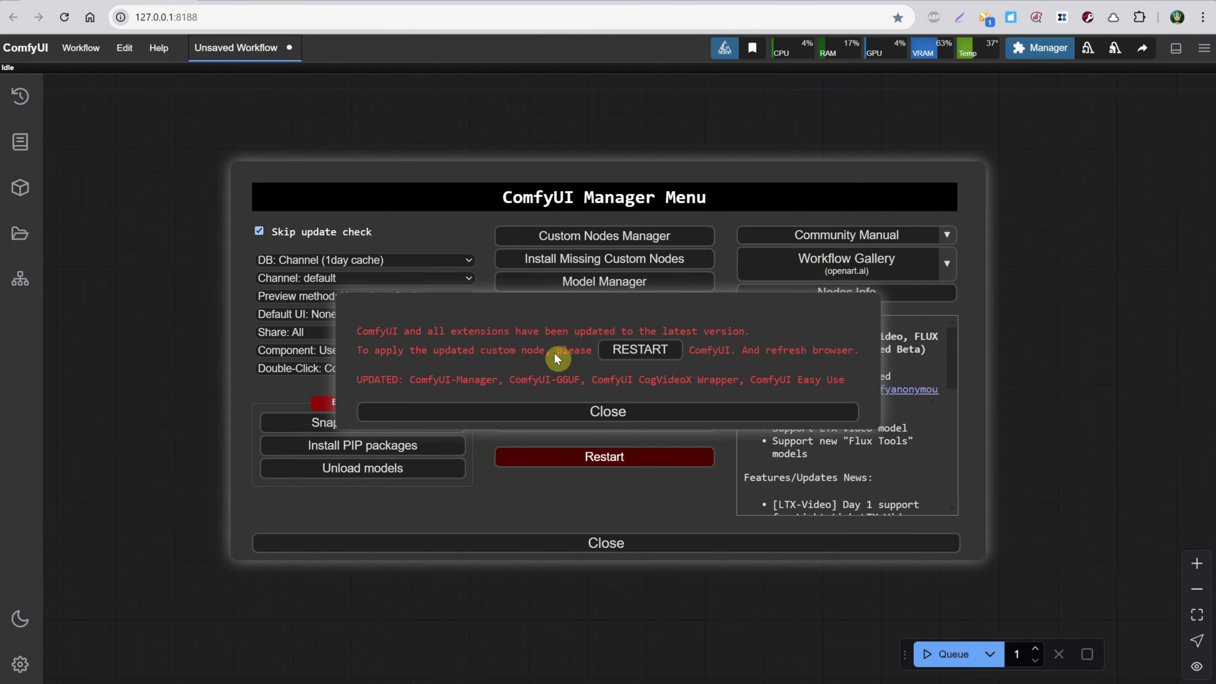
left_click(625, 356)
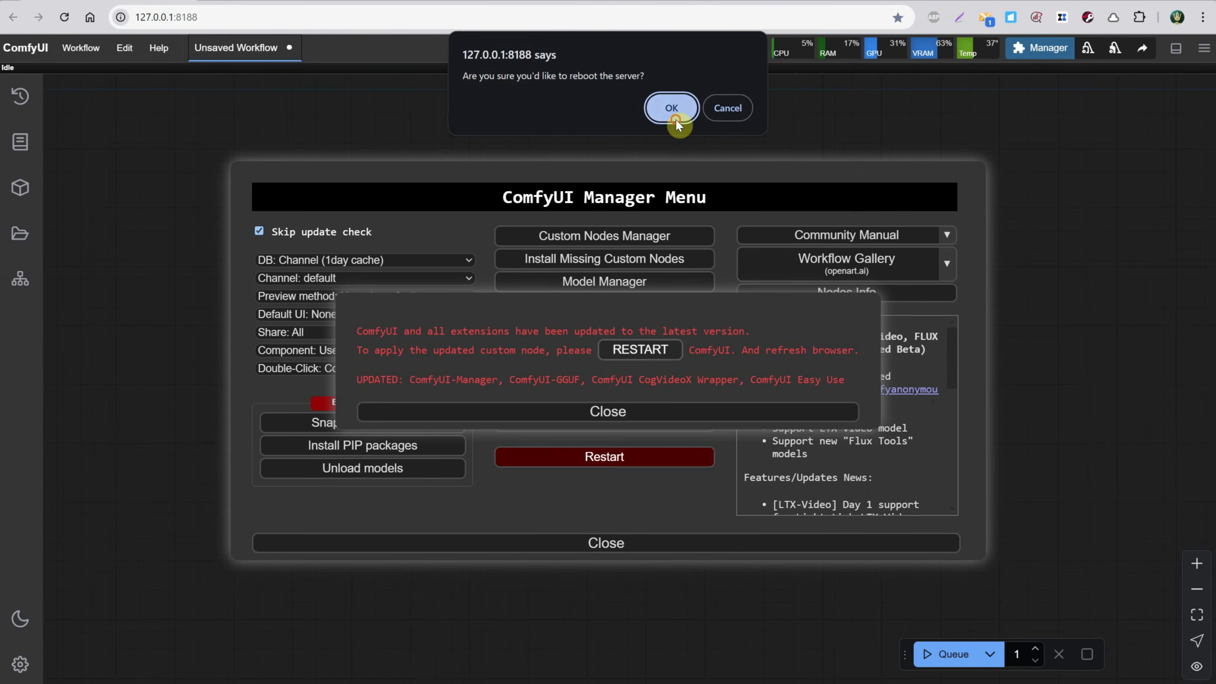
left_click(672, 113)
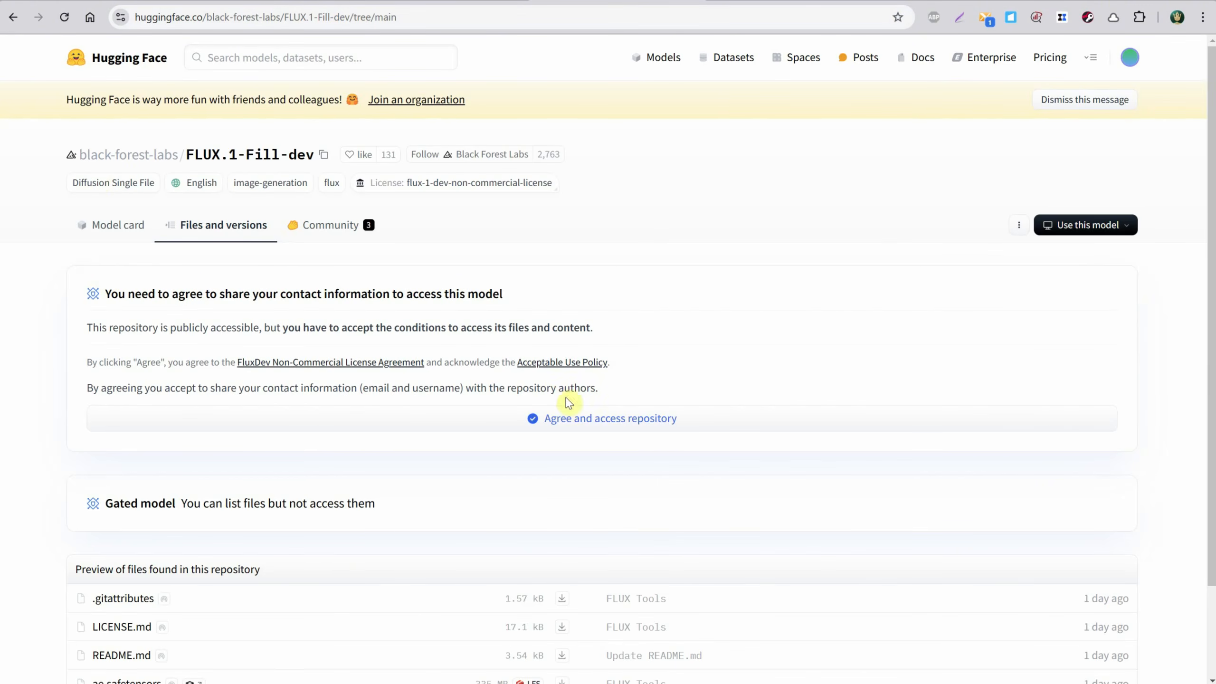
Accept the FLUX.1-Fill-dev repository's access conditions and download flux1-fill-dev.safetensors into ComfyUI's models\unet folder.
left_click(602, 425)
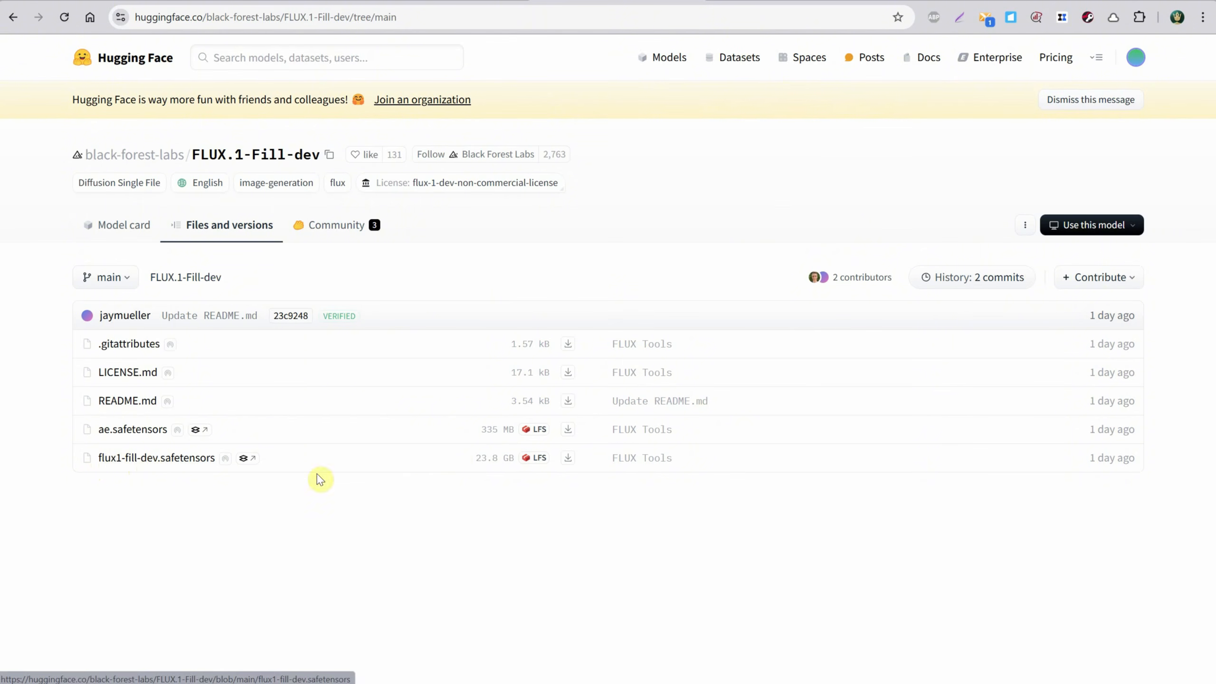
left_click(524, 485)
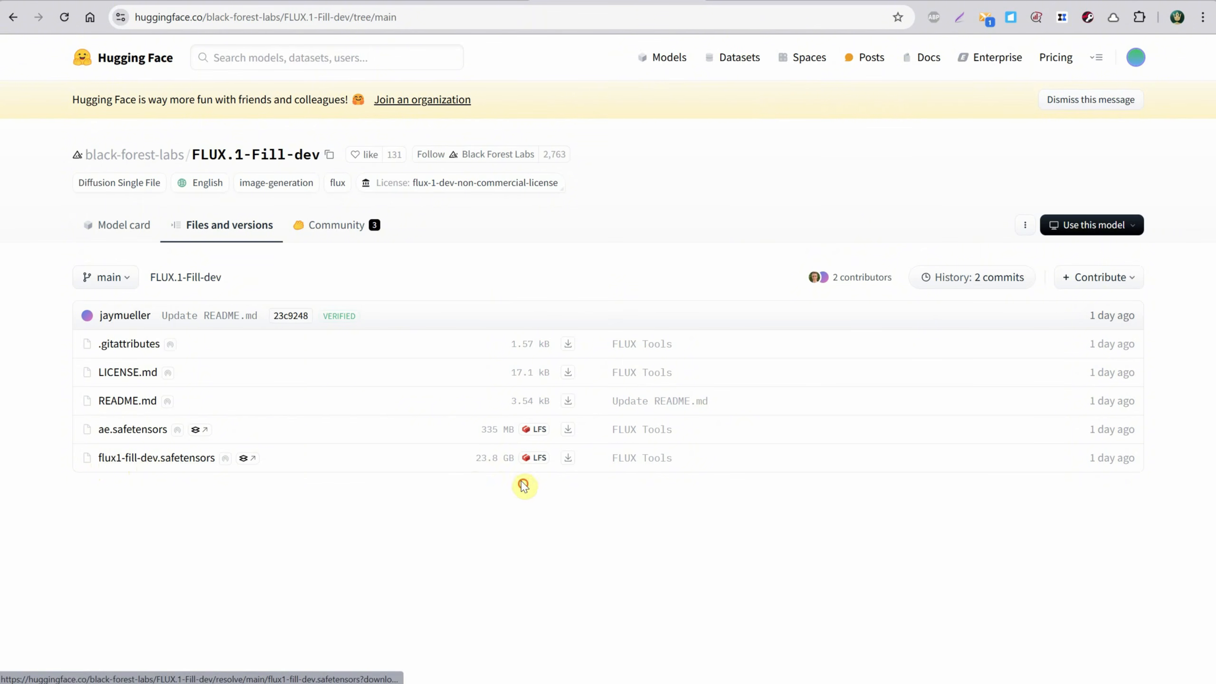
left_click(567, 463)
left_click(110, 90)
double_click(110, 90)
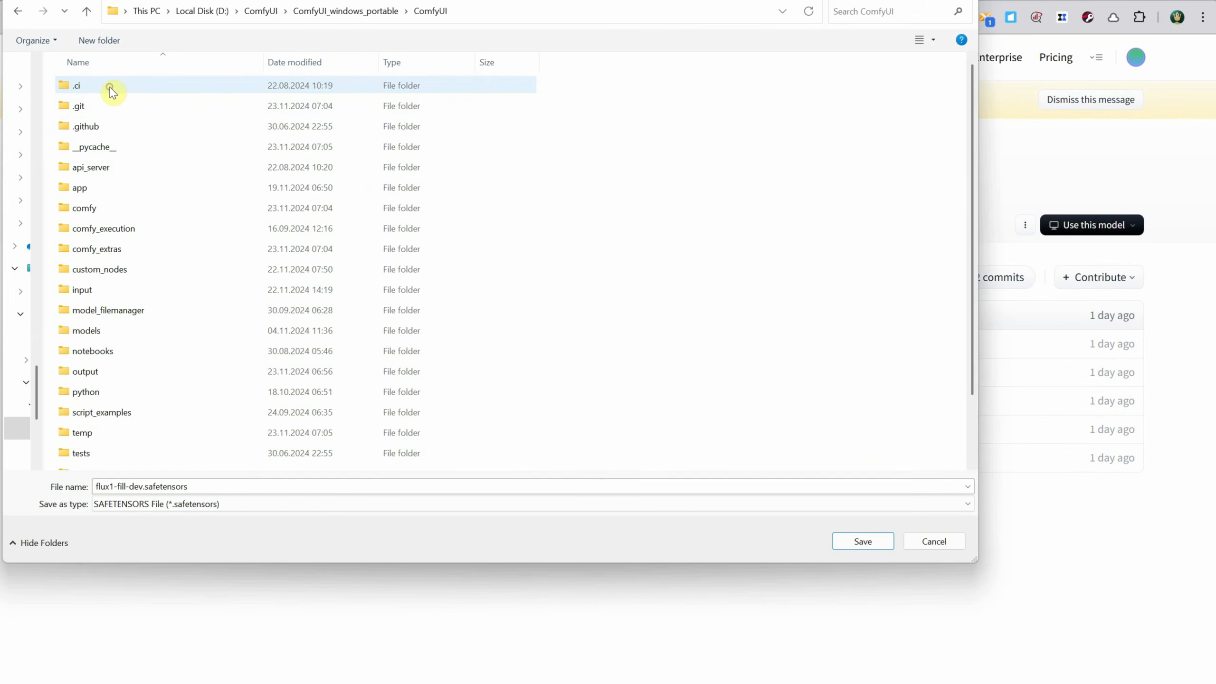
left_click(118, 331)
double_click(118, 331)
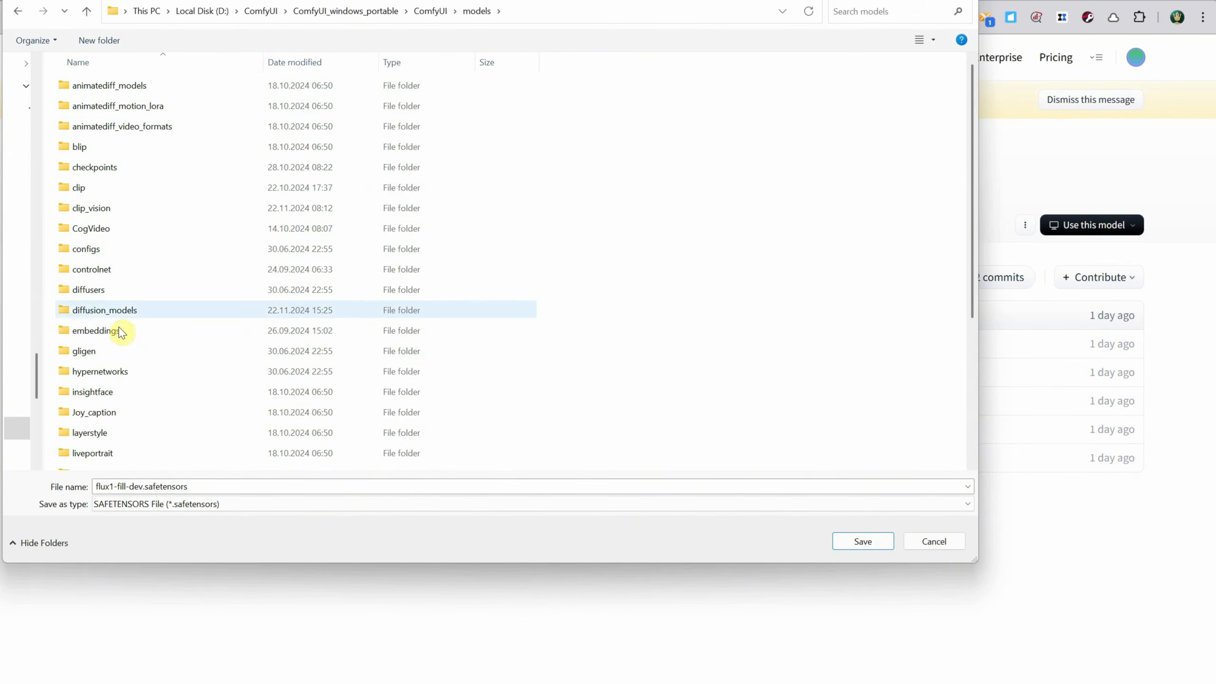
scroll(320, 239, "down", 4)
double_click(81, 381)
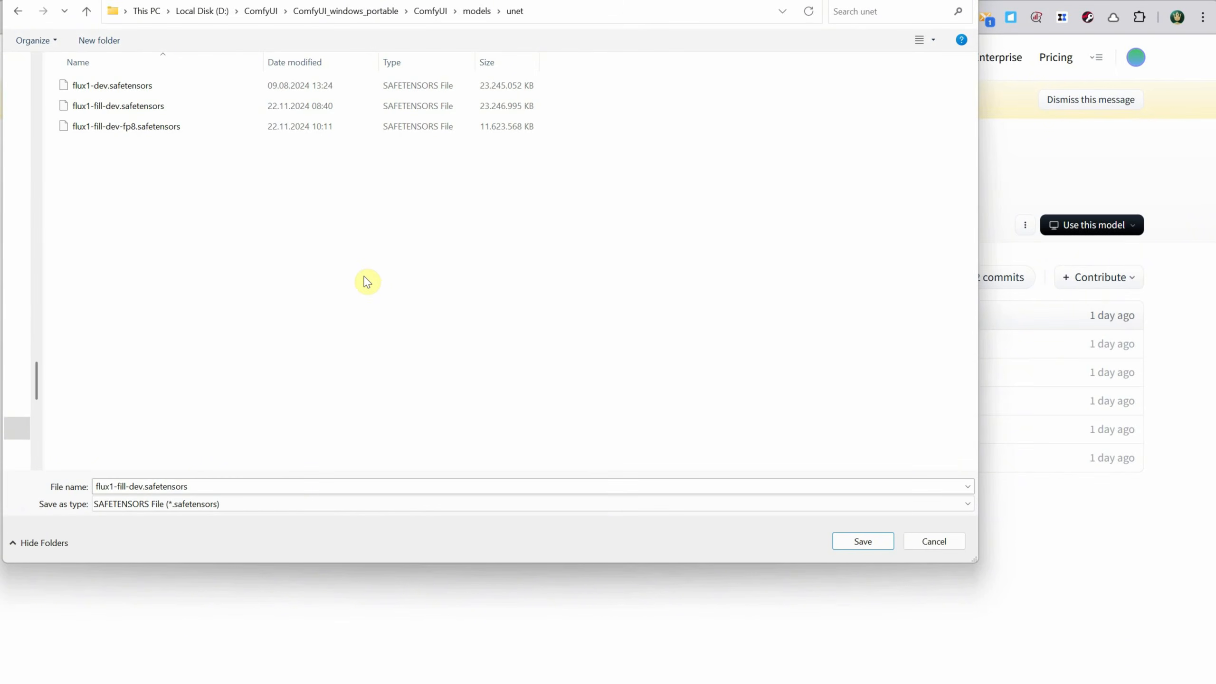
left_click(101, 110)
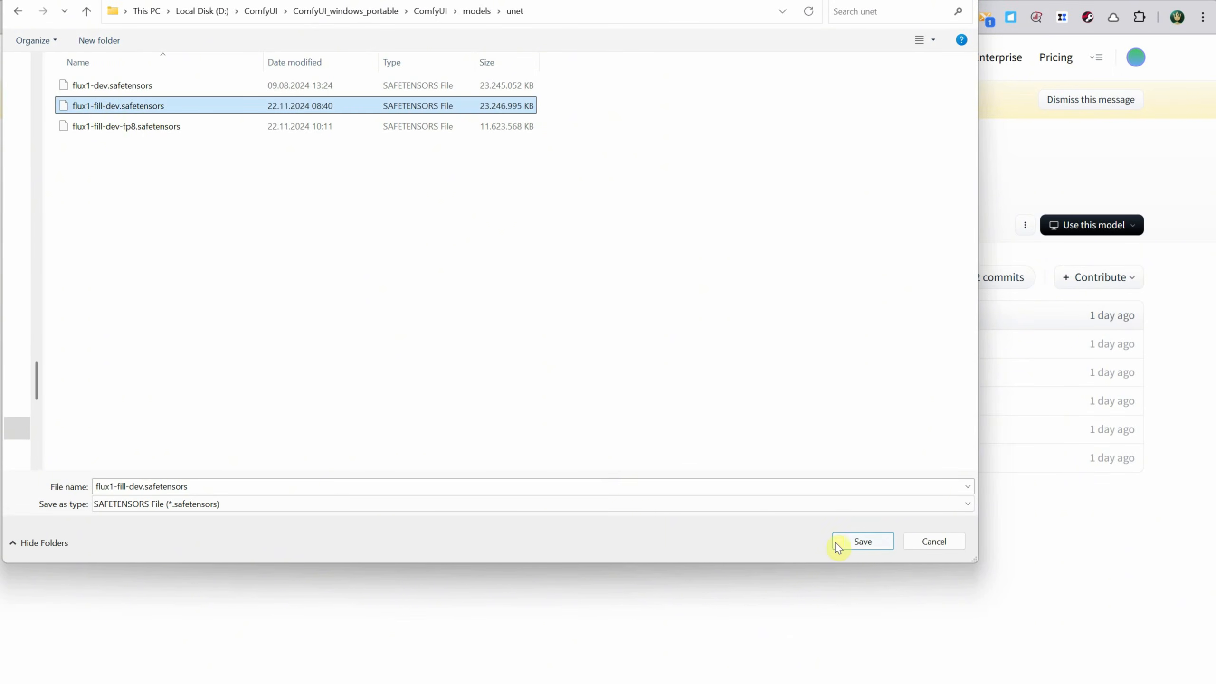
left_click(891, 546)
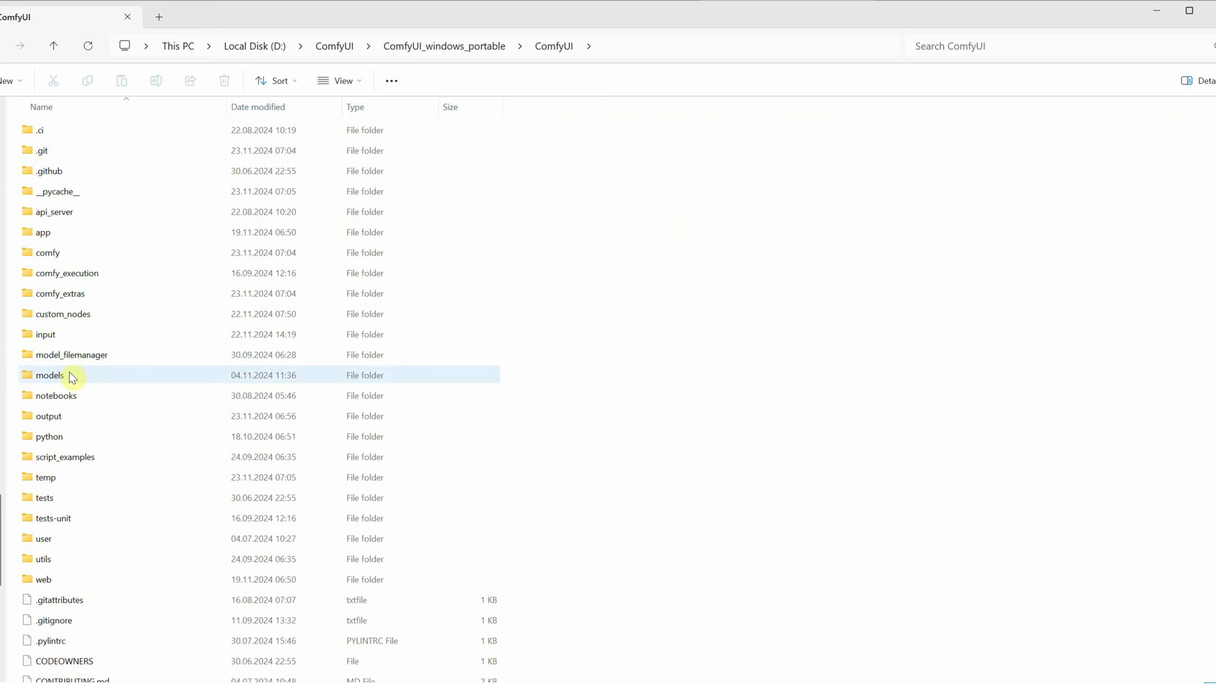
Check ComfyUI's models\clip folder for the text encoder files clip_l.safetensors and t5xxl_fp16.safetensors.
double_click(71, 376)
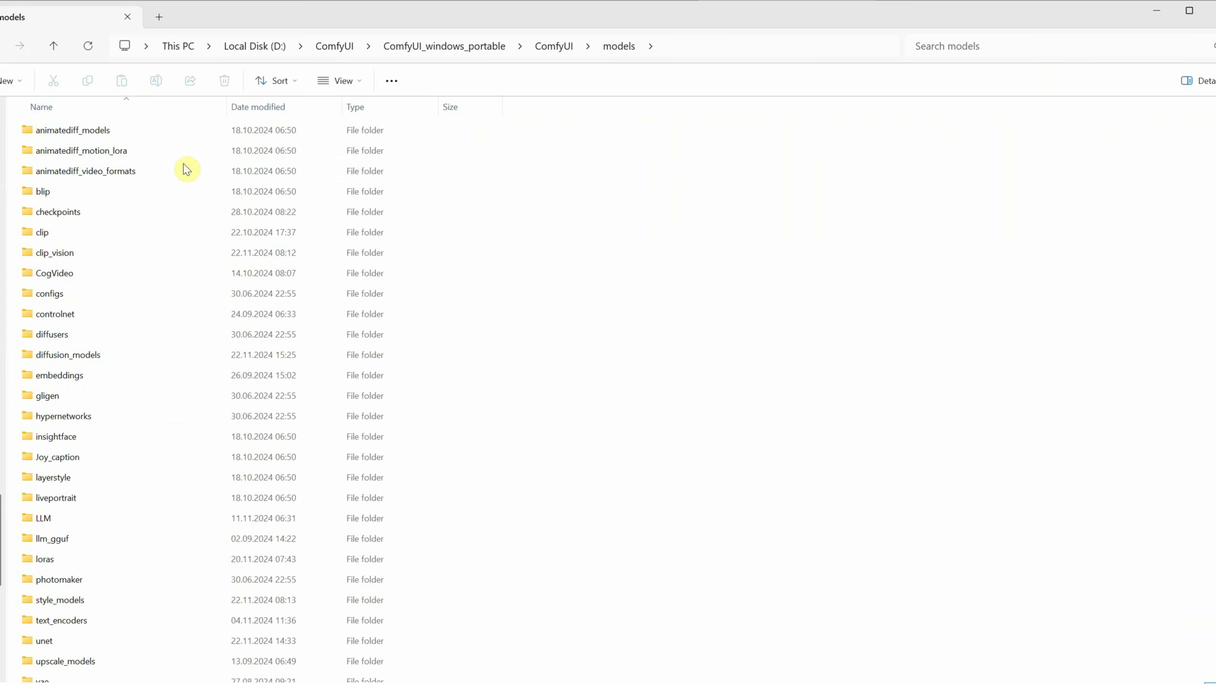
double_click(108, 233)
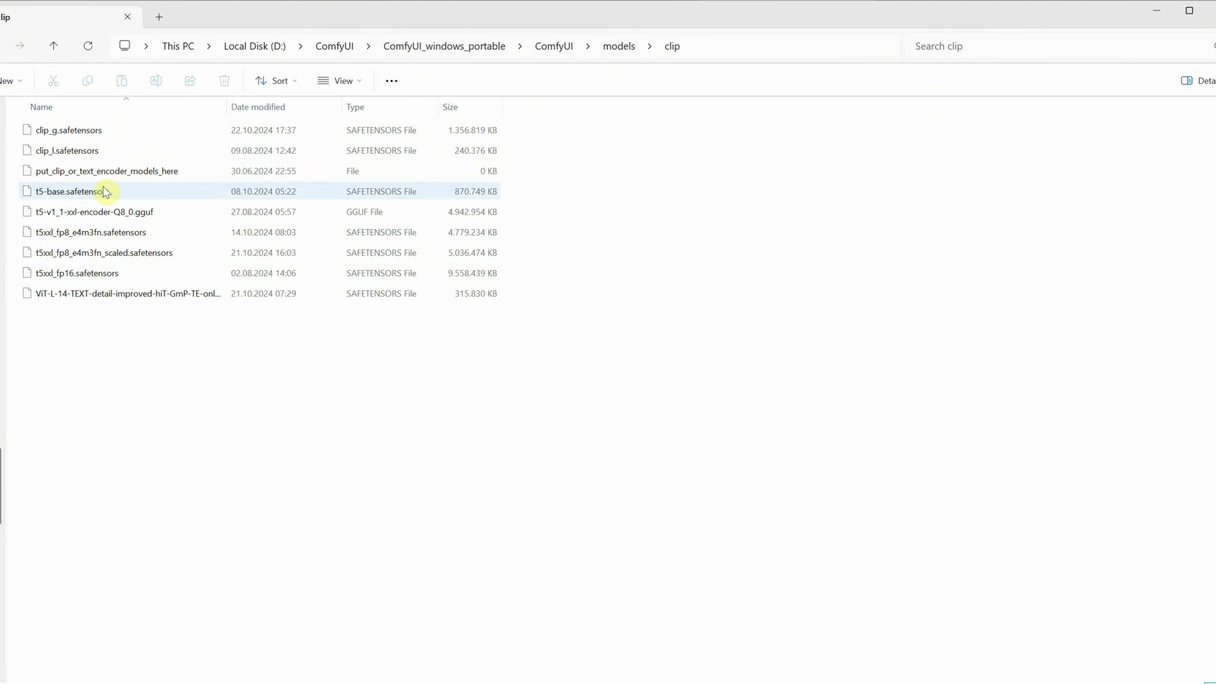
left_click(91, 156)
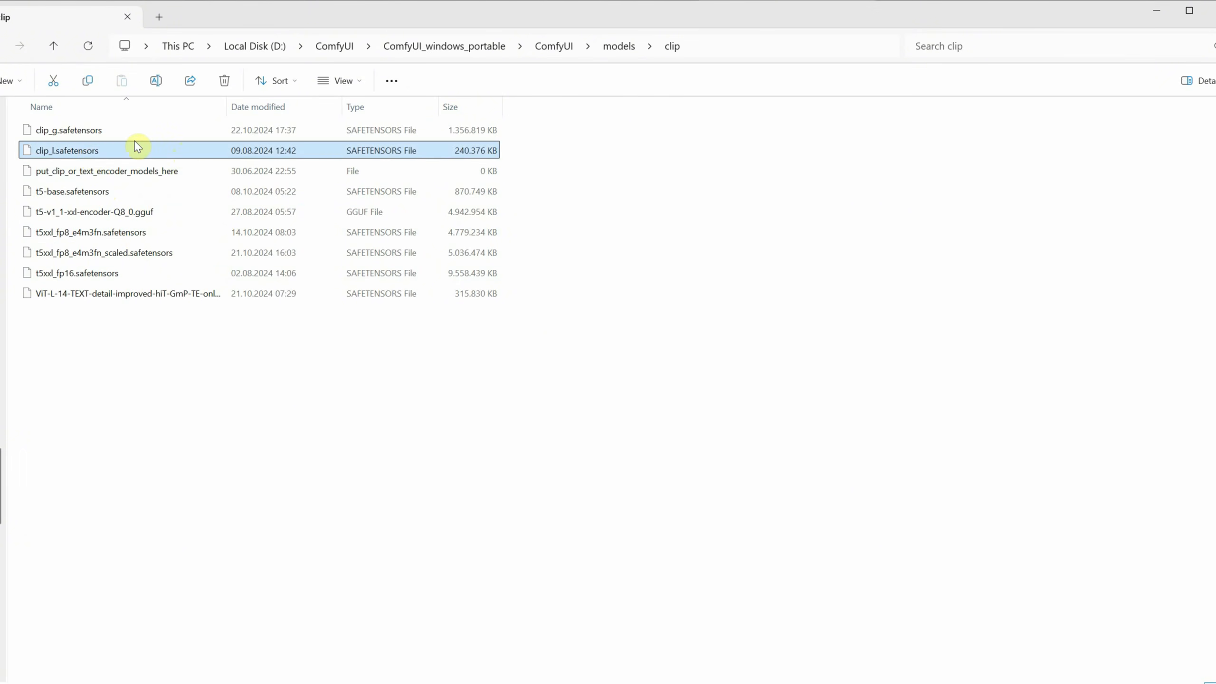
left_click(134, 275)
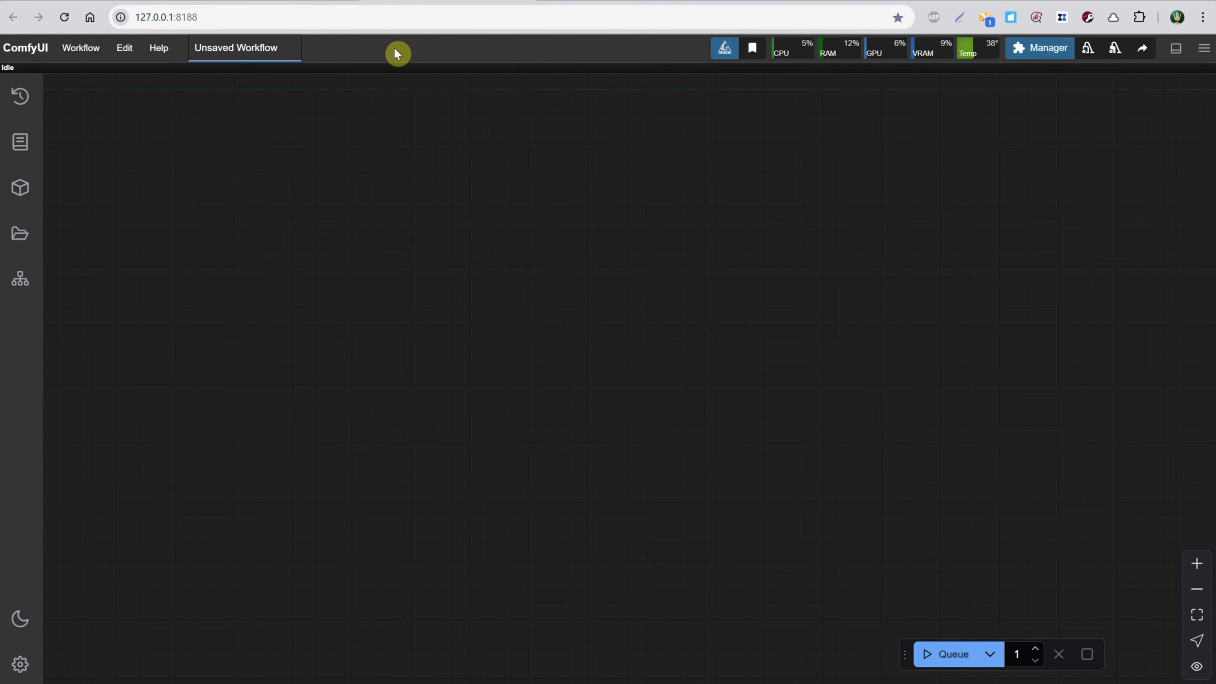
Find the workflow options in the ComfyUI settings and set the opened workflows position to Topbar.
left_click(19, 665)
left_click(360, 174)
type("workflow")
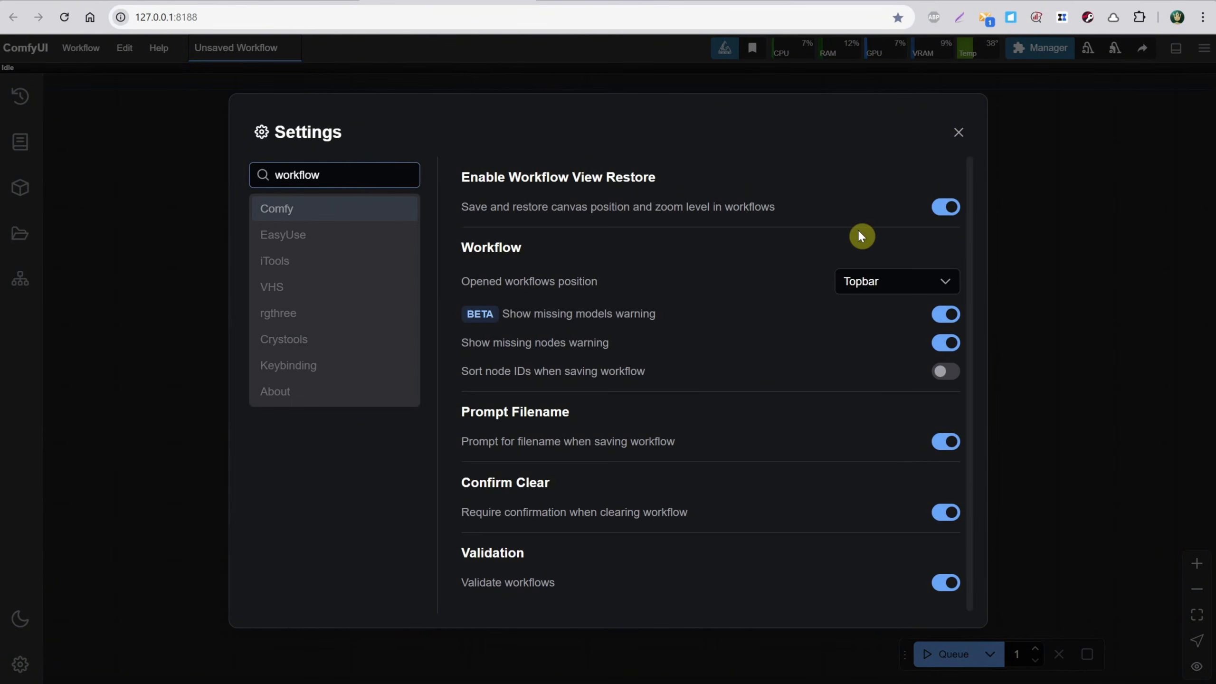
left_click(868, 283)
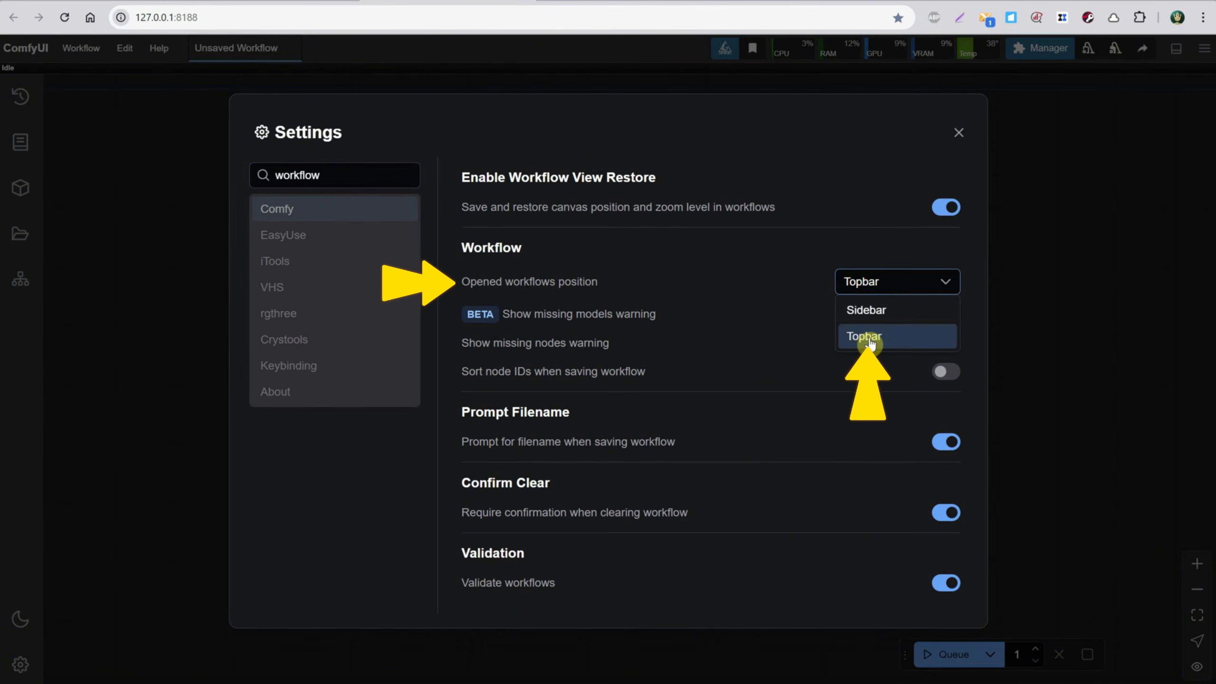
left_click(869, 340)
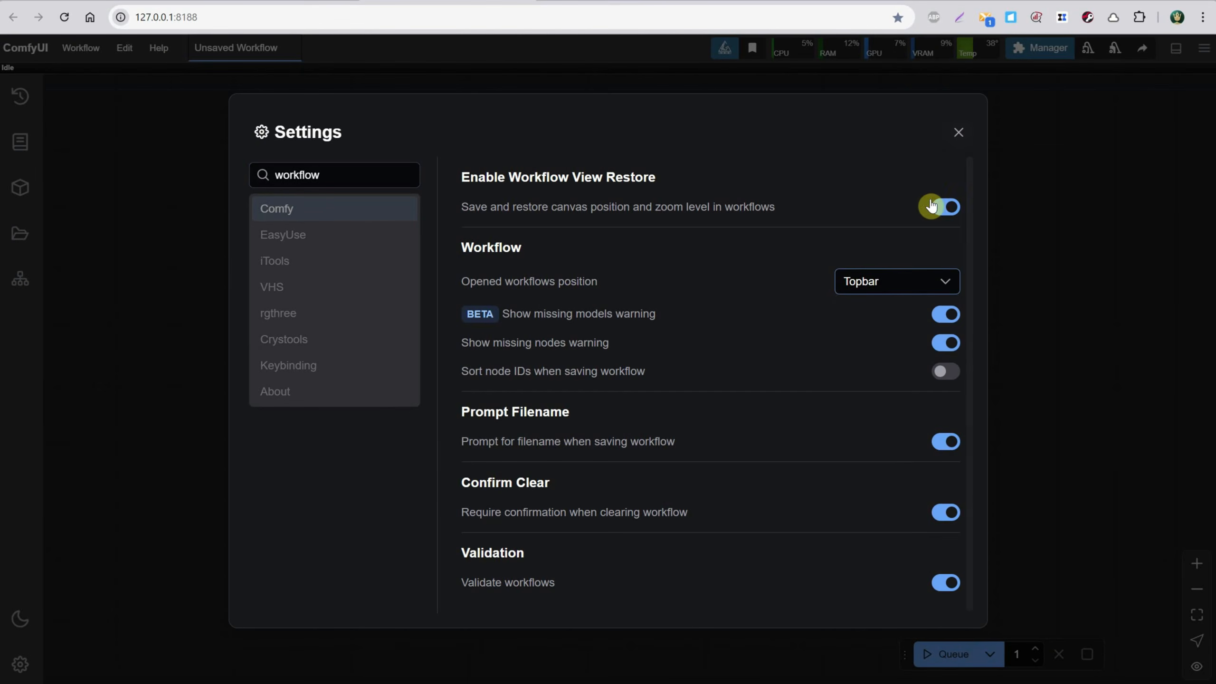
left_click(958, 134)
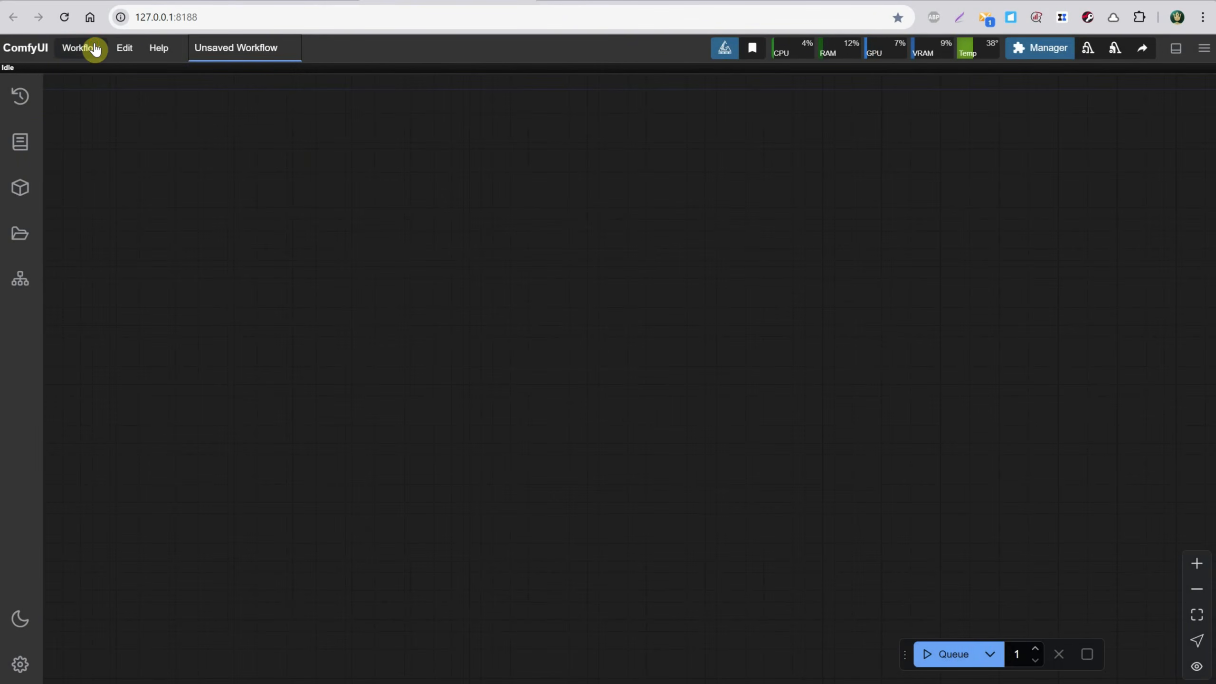
Open the workflow file EP23 Flux Fill Inpaint.json from the Ep23 folder.
left_click(95, 49)
left_click(103, 101)
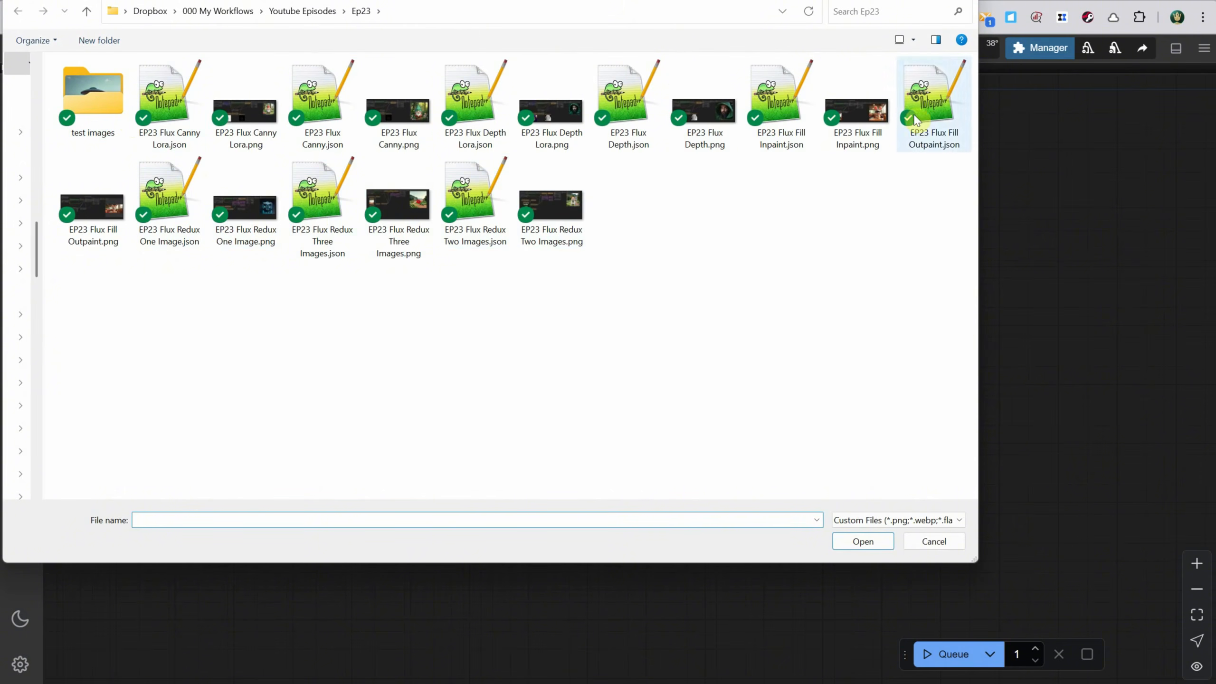
left_click(782, 108)
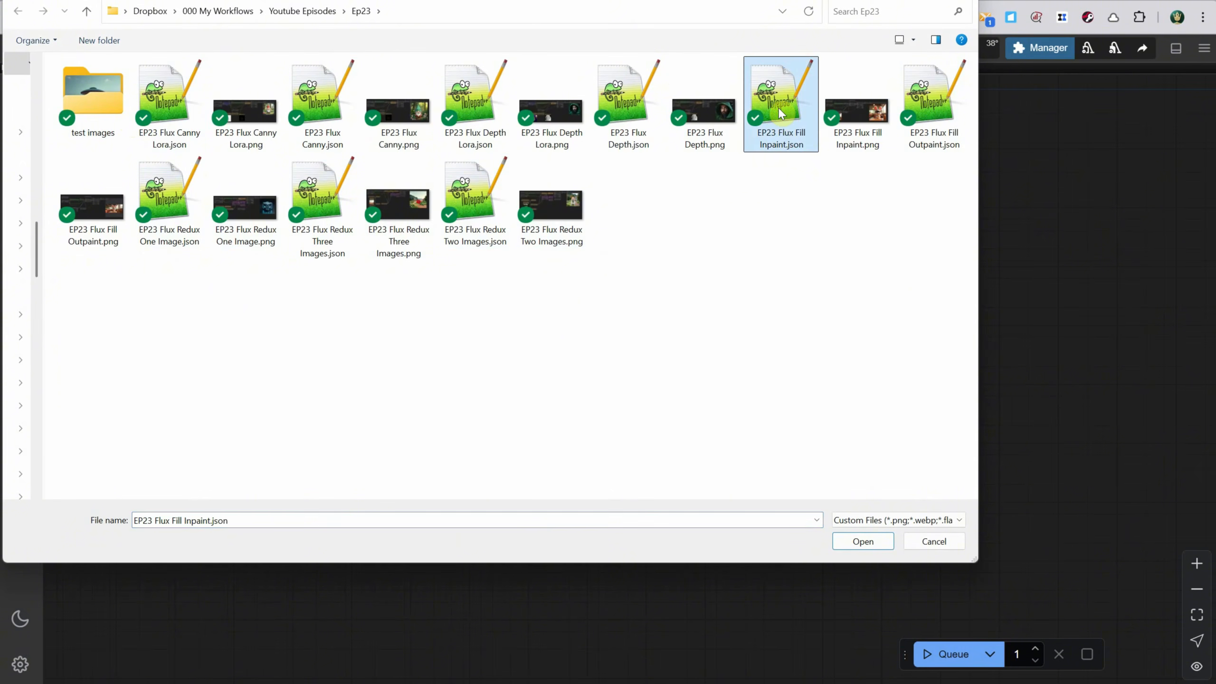
double_click(779, 111)
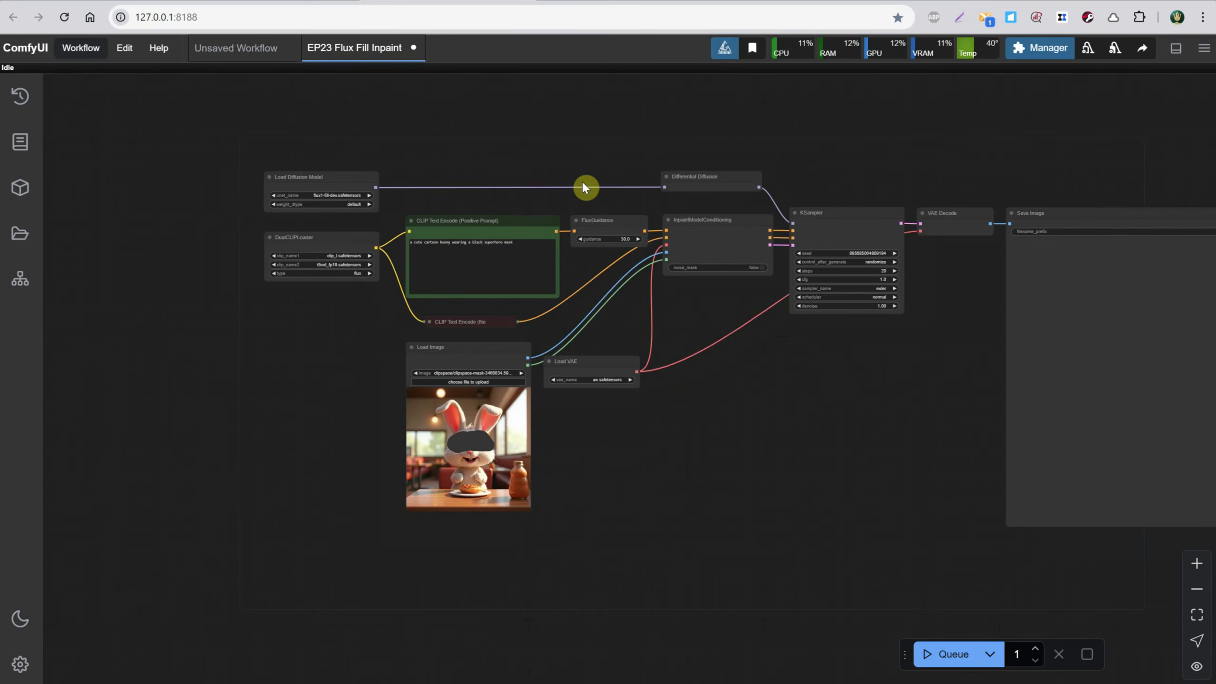
scroll(700, 411, "up", 3)
left_click_drag(759, 342, 773, 385)
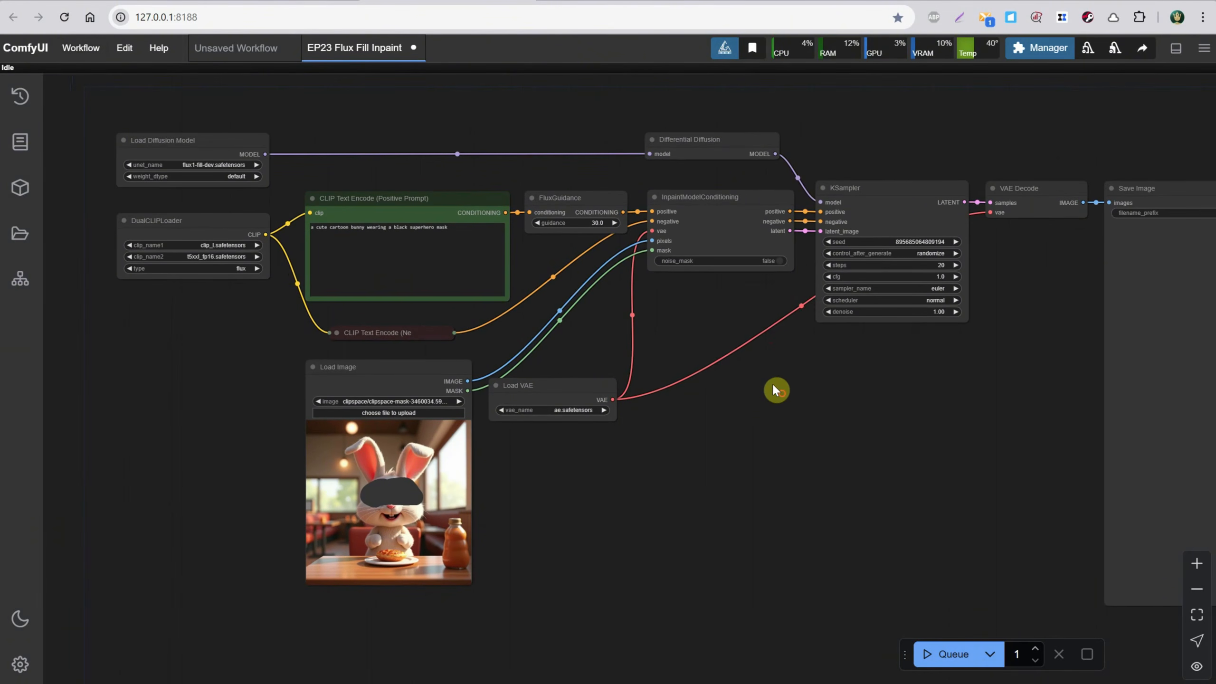
Select flux1-fill-dev.safetensors as the unet_name in the Load Diffusion Model node.
scroll(300, 119, "up", 5)
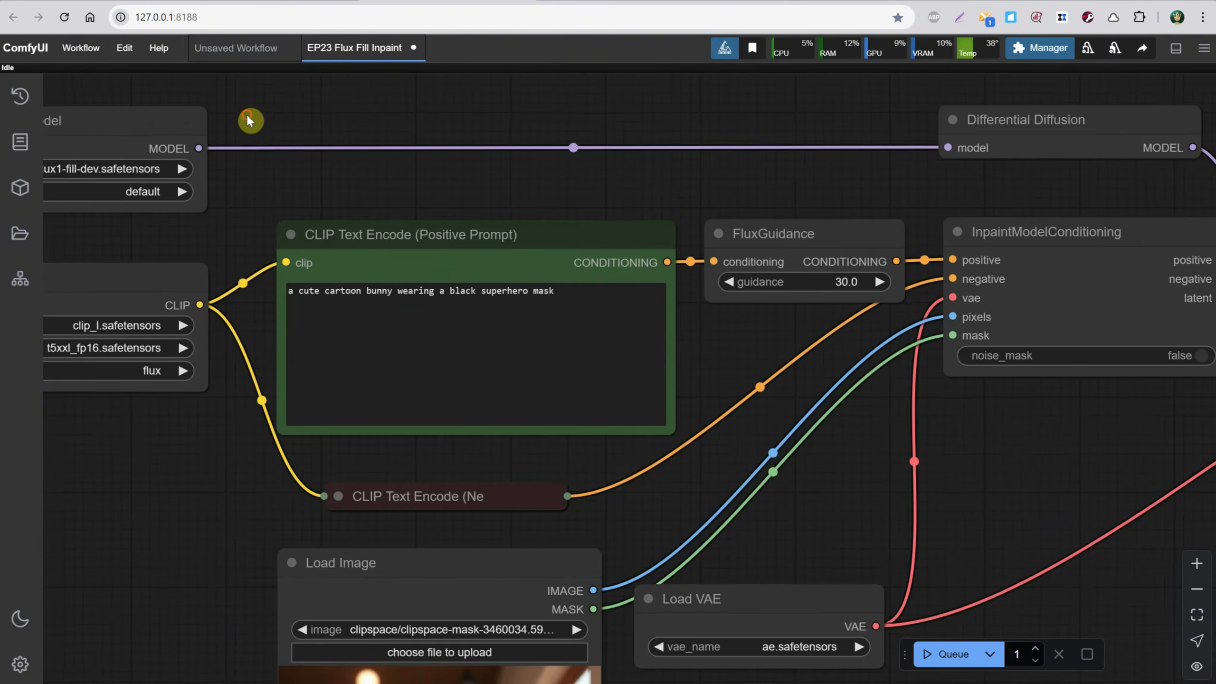
left_click_drag(250, 117, 554, 139)
left_click(554, 138)
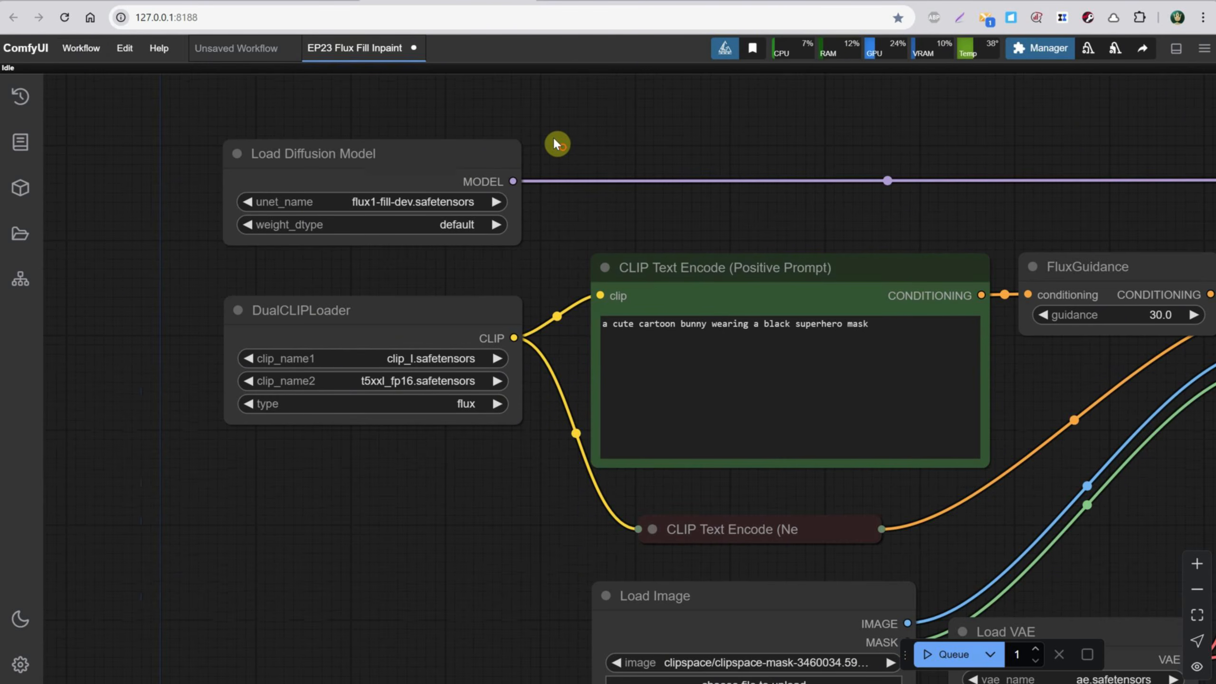
left_click(407, 202)
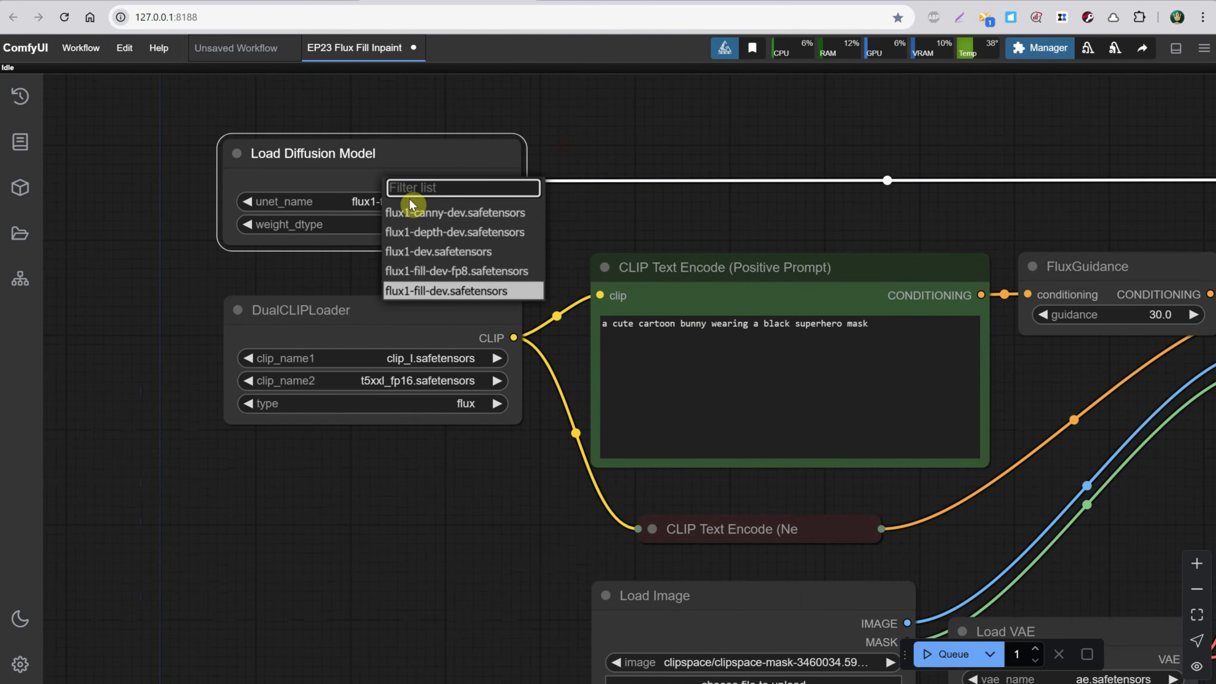
left_click(433, 298)
Check that the DualCLIPLoader node uses clip_l.safetensors as clip_name1, and select t5xxl_fp16.safetensors as clip_name2.
left_click(434, 345)
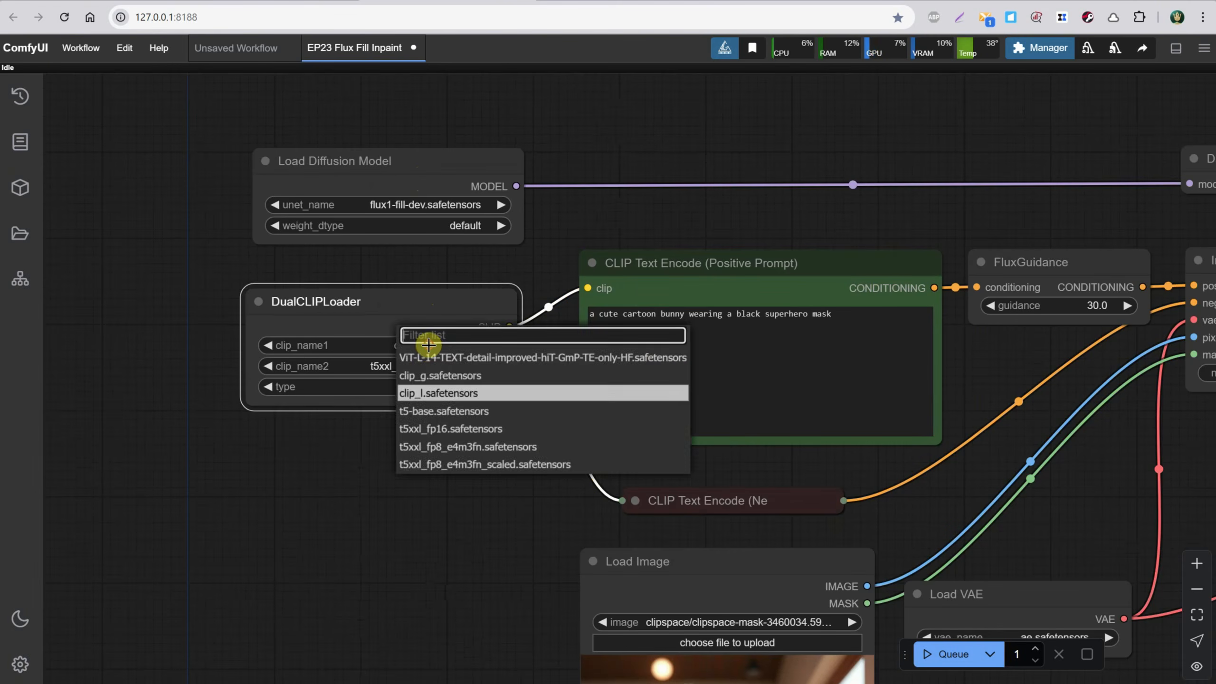
left_click(436, 289)
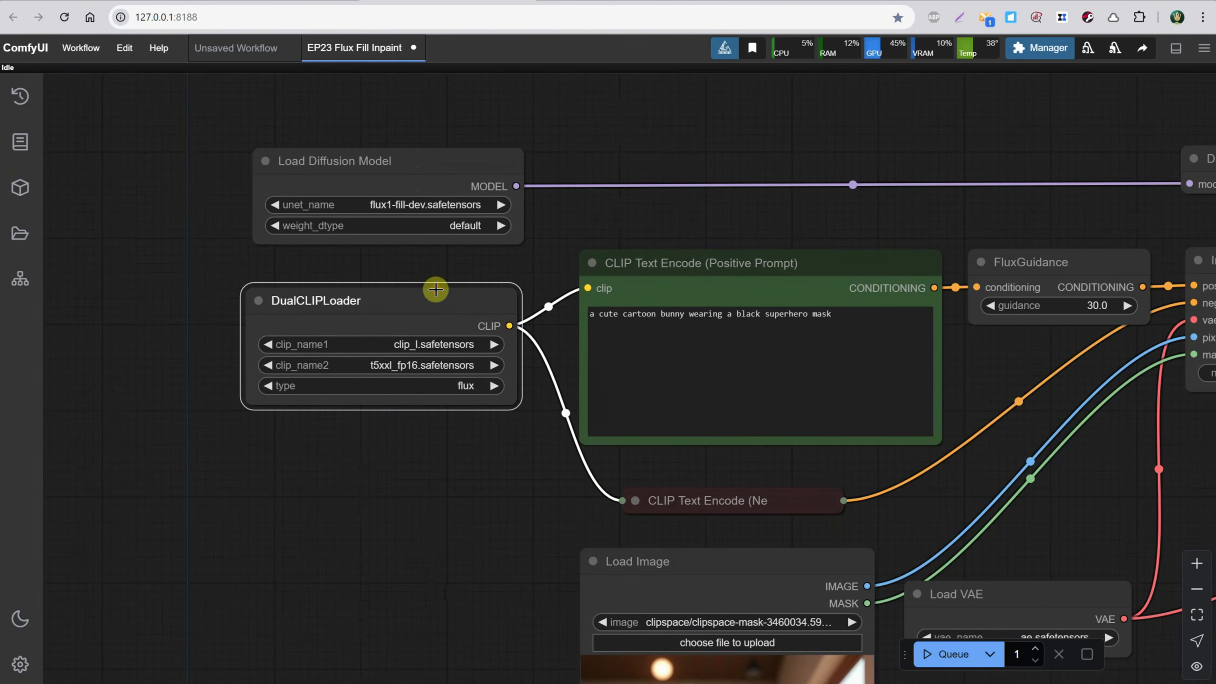
left_click(407, 365)
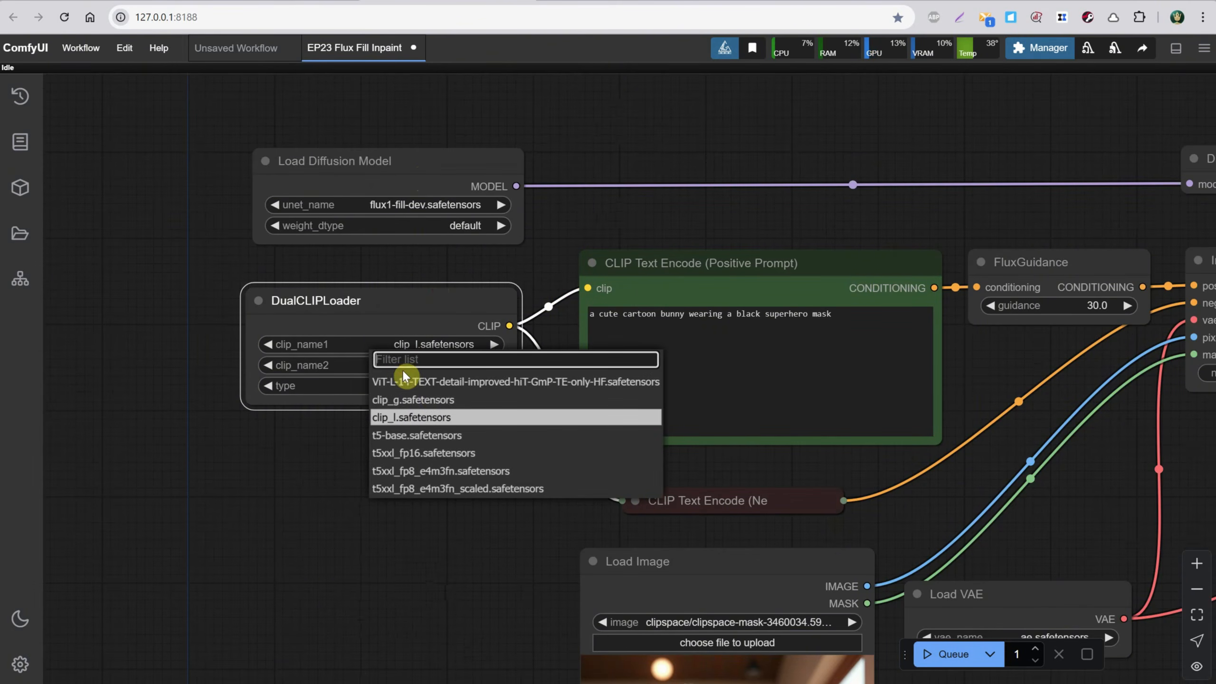
left_click(455, 453)
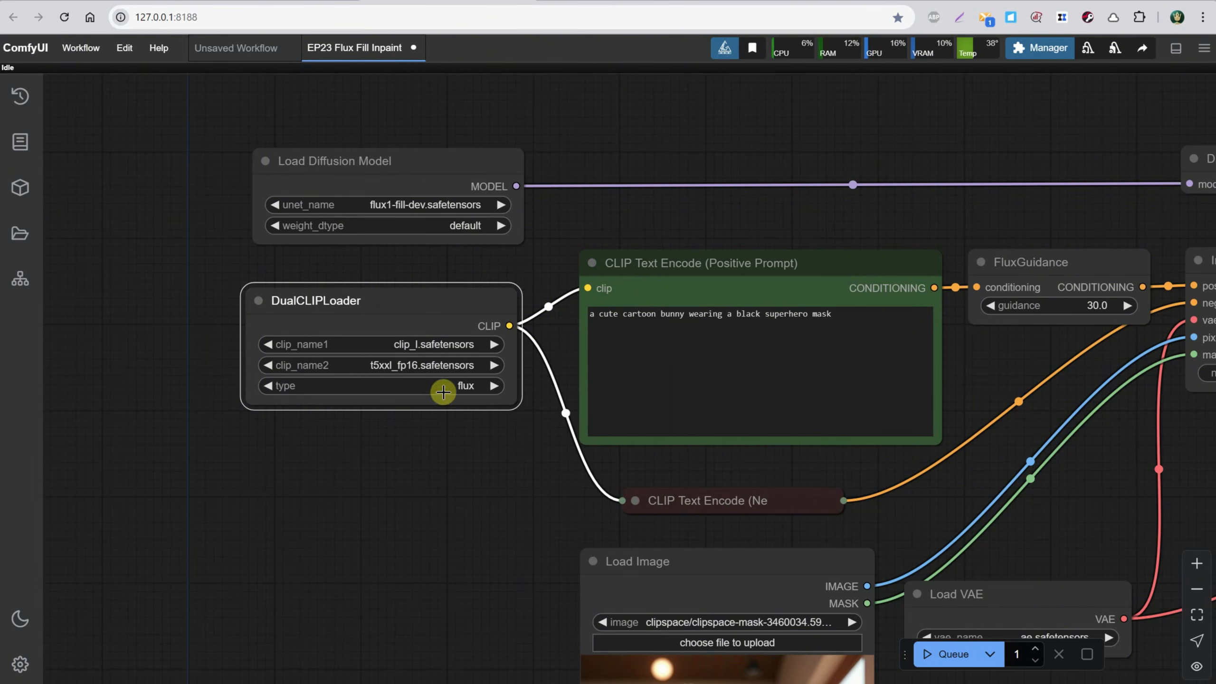
Examine how the Differential Diffusion, InpaintModelConditioning, Load Image and Load VAE nodes connect to the KSampler in the inpaint workflow.
scroll(620, 314, "down", 3)
left_click_drag(867, 189, 502, 155)
scroll(491, 154, "down", 2)
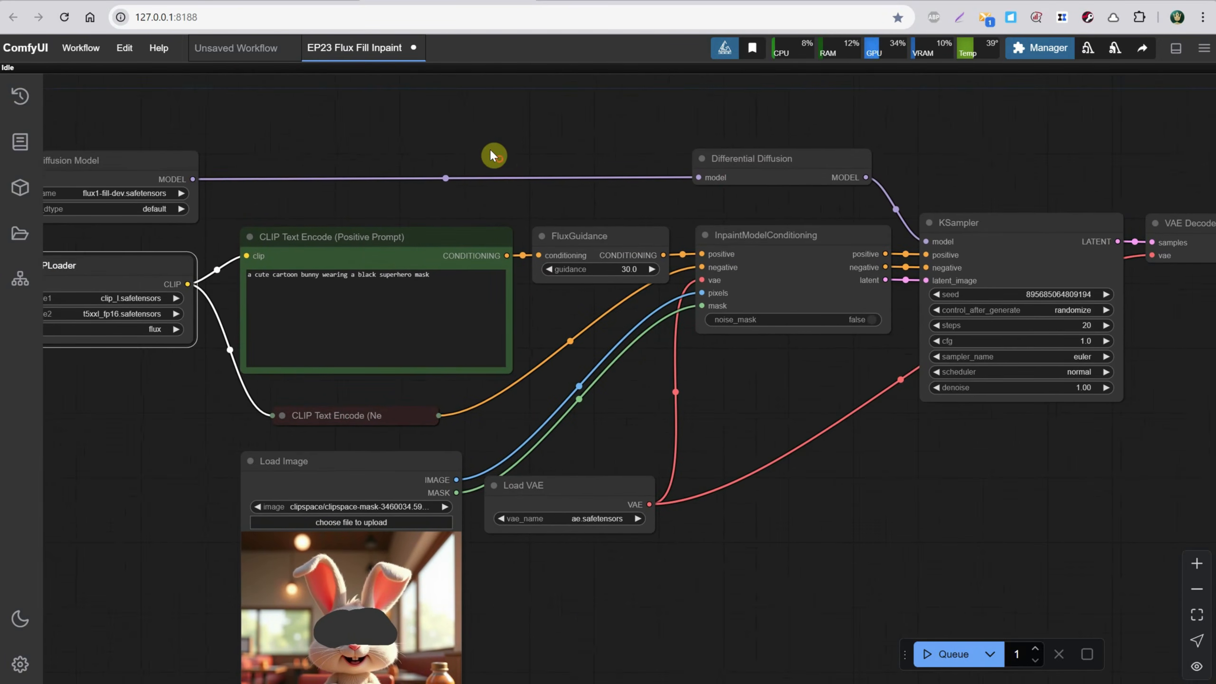
scroll(733, 353, "up", 2)
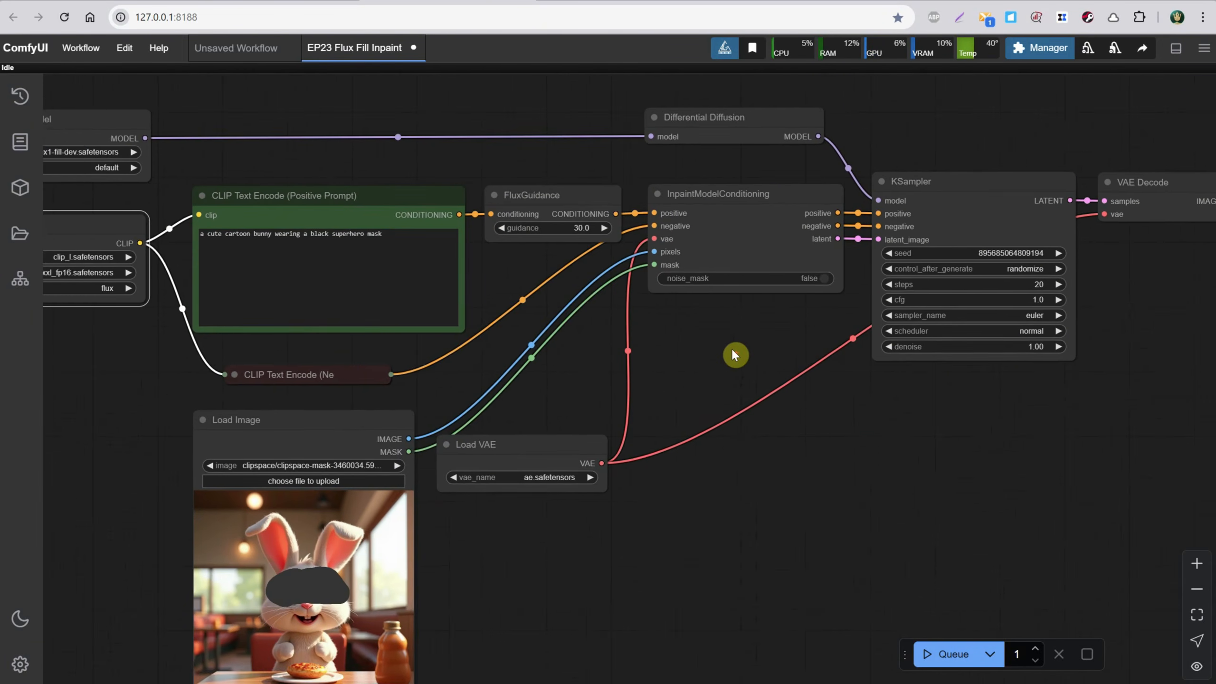
left_click_drag(731, 347, 540, 335)
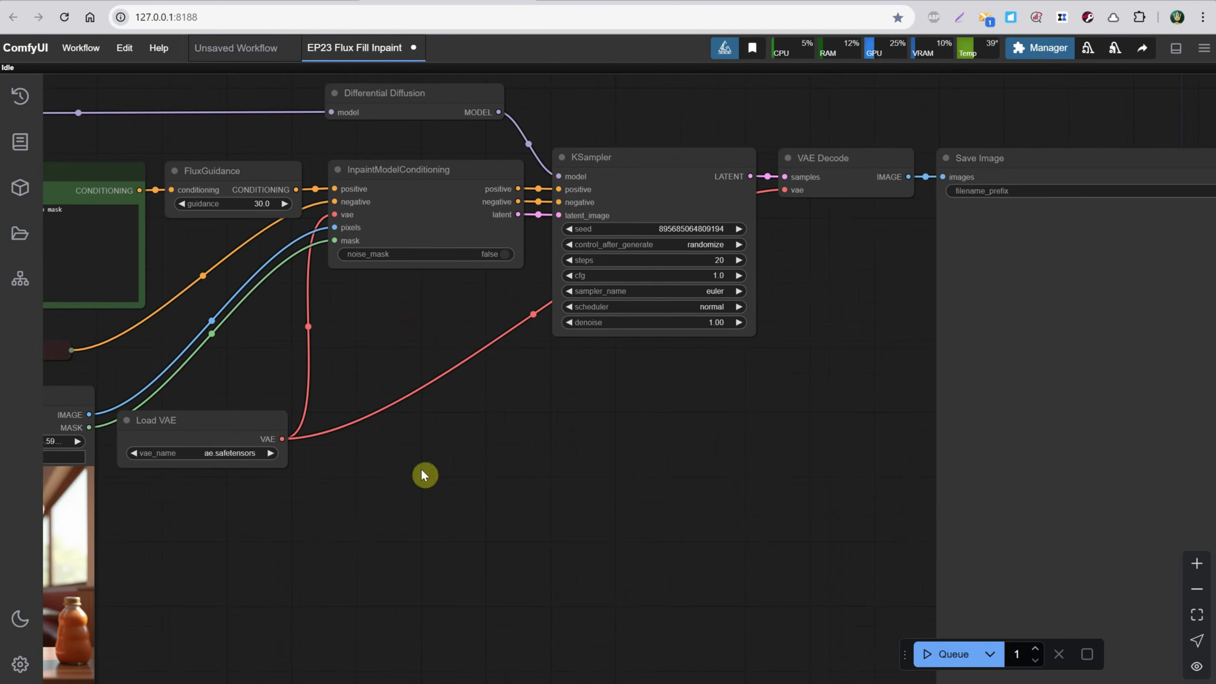
left_click_drag(426, 474, 660, 527)
left_click_drag(590, 107, 765, 109)
left_click_drag(780, 169, 771, 171)
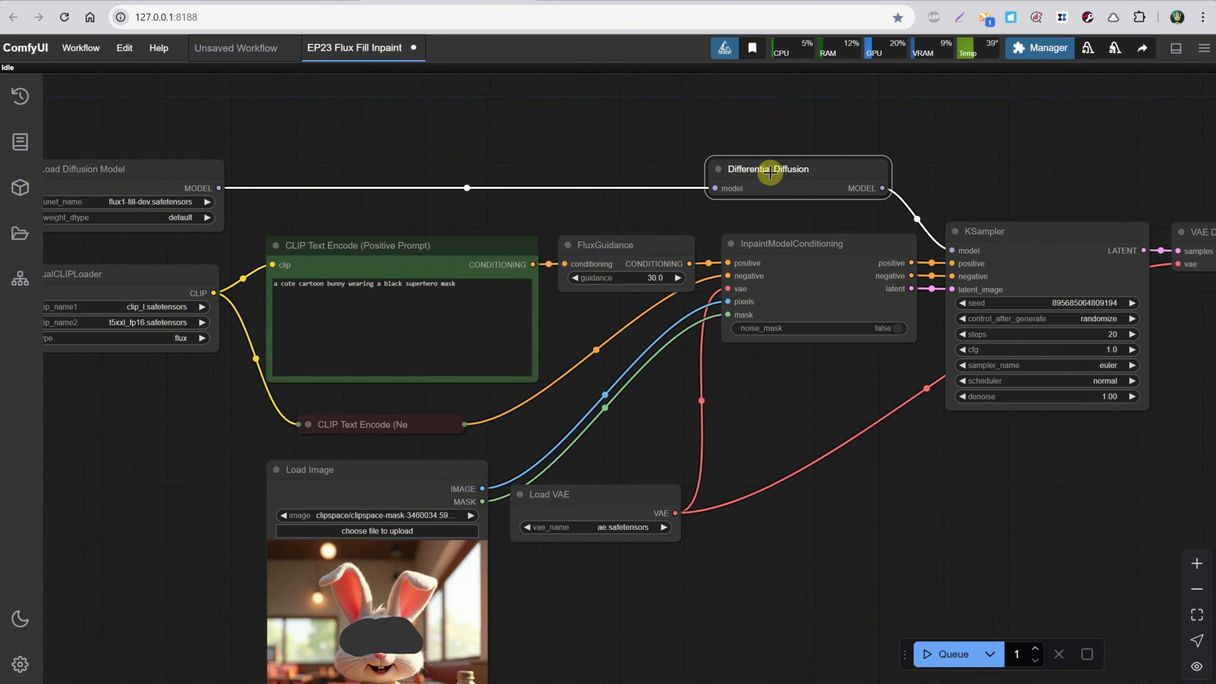
left_click_drag(812, 365, 806, 344)
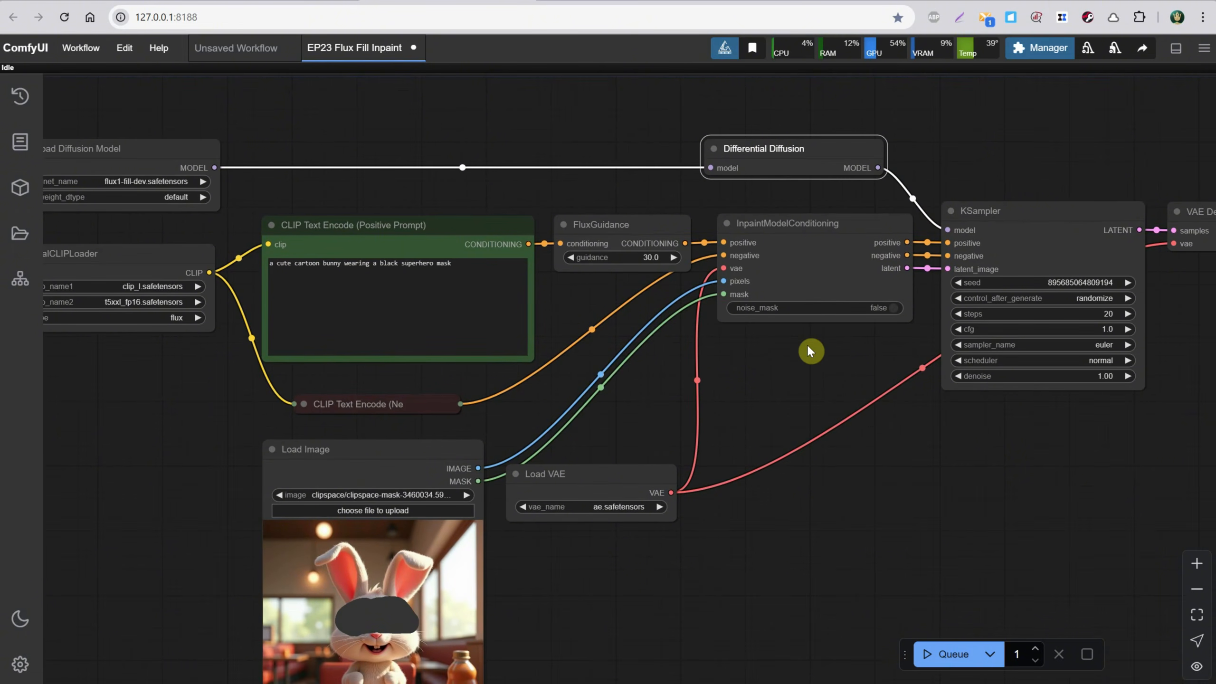
left_click_drag(796, 246, 804, 239)
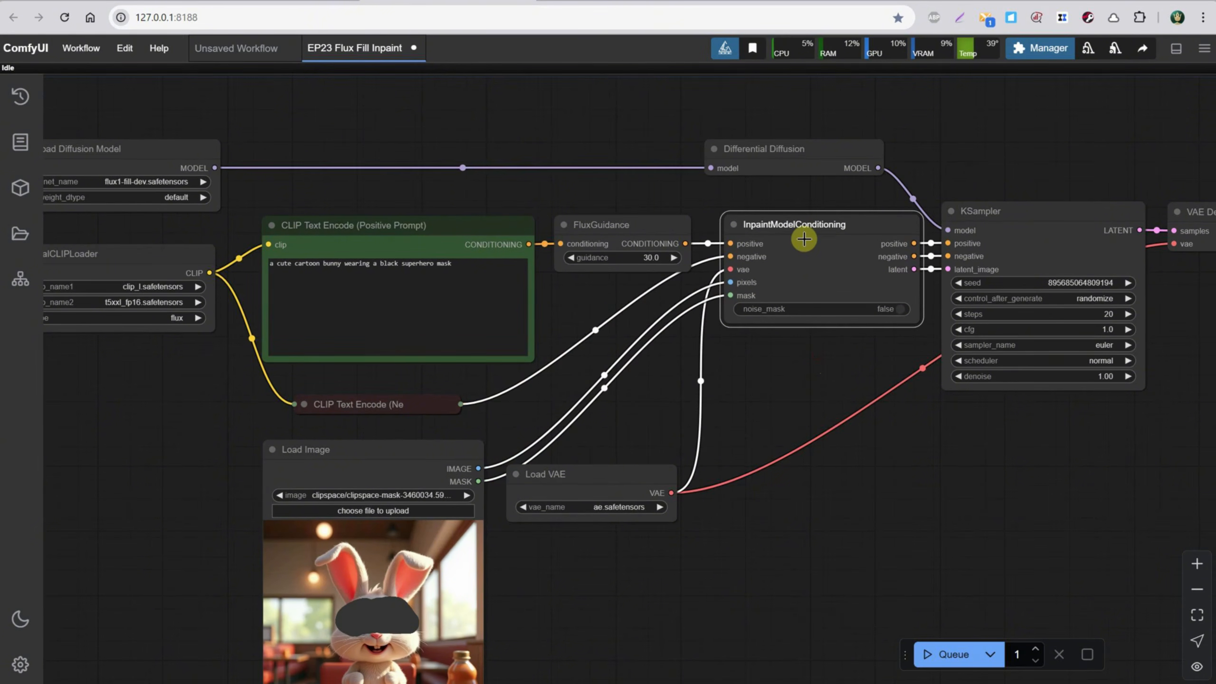
left_click_drag(804, 239, 805, 238)
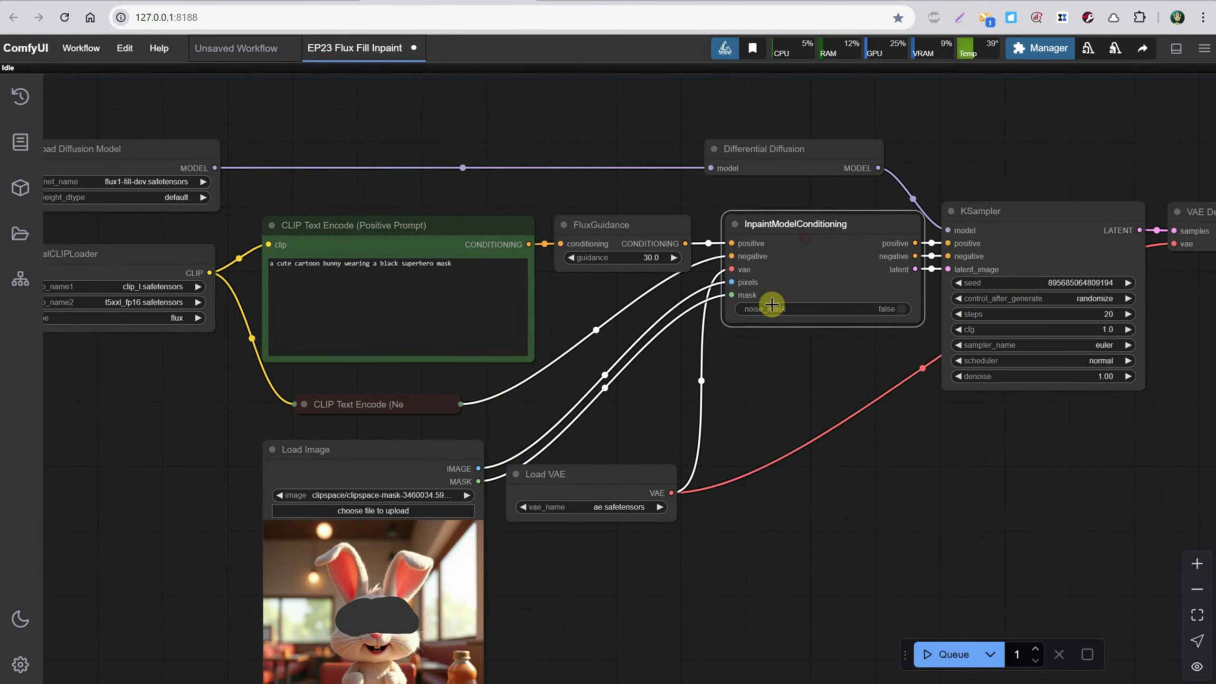
mouse_move(398, 453)
left_mouse_down()
mouse_move(390, 459)
mouse_move(397, 447)
left_mouse_up()
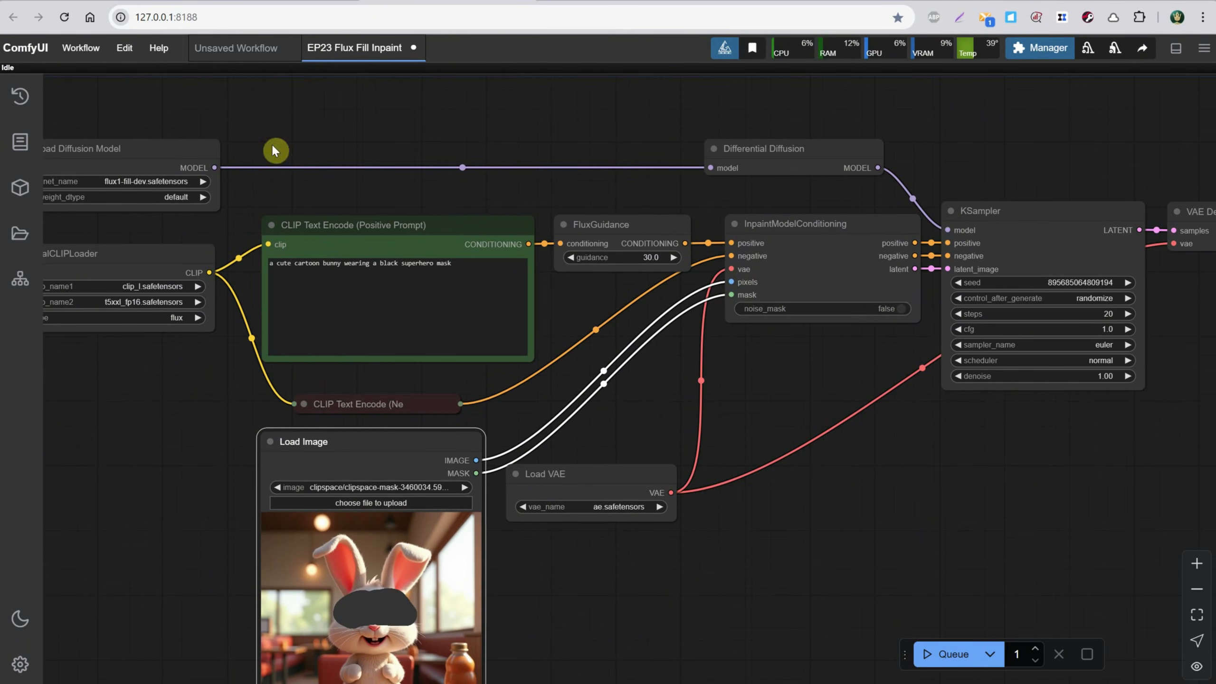
left_click_drag(1106, 460, 1012, 374)
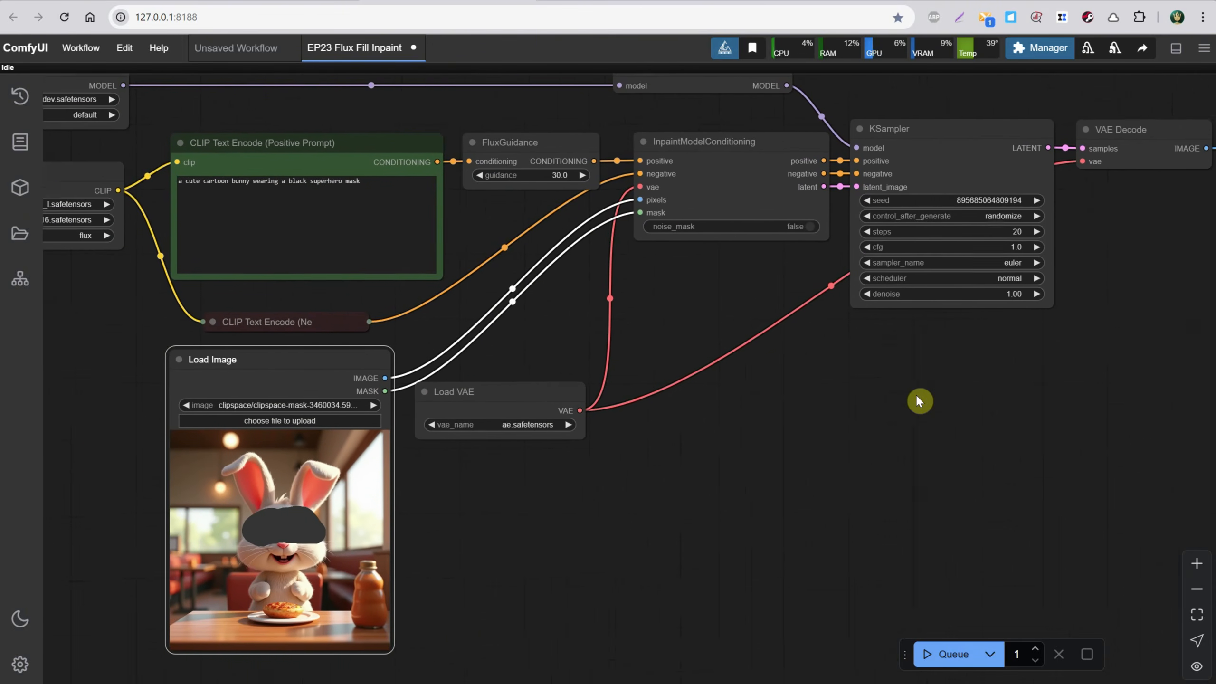
Open the bunny picture of the Load Image node in the MaskEditor and clear its existing mask.
left_click_drag(915, 400, 1106, 405)
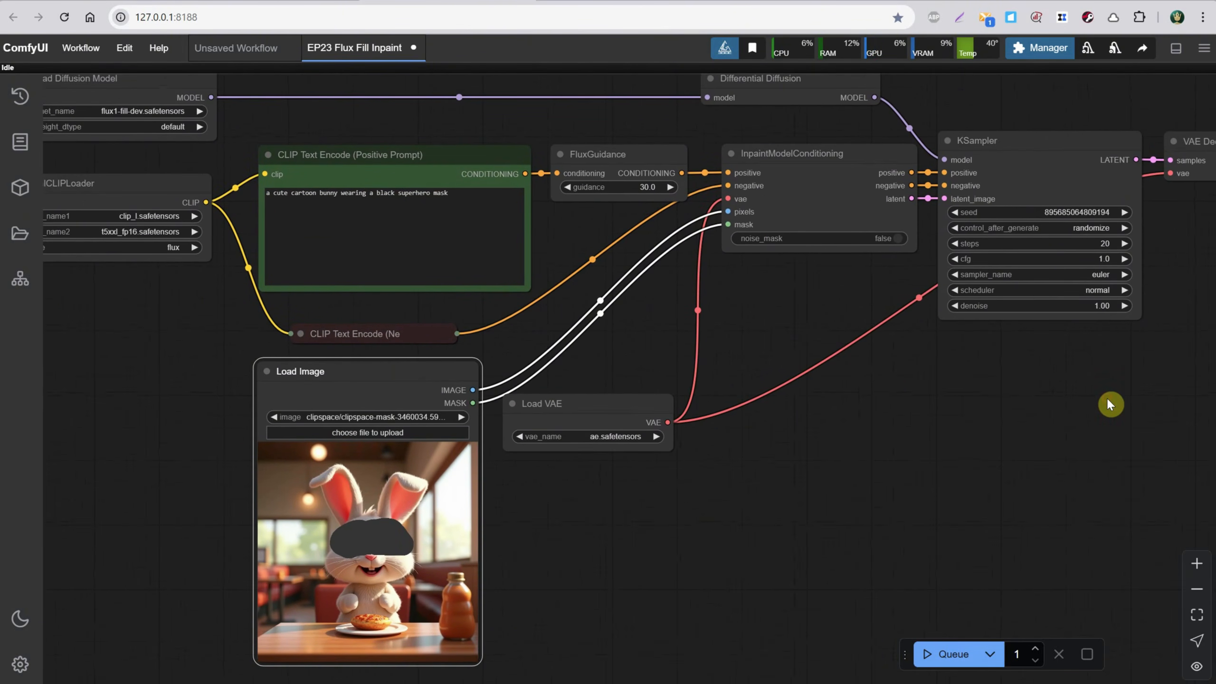
scroll(620, 534, "down", 2)
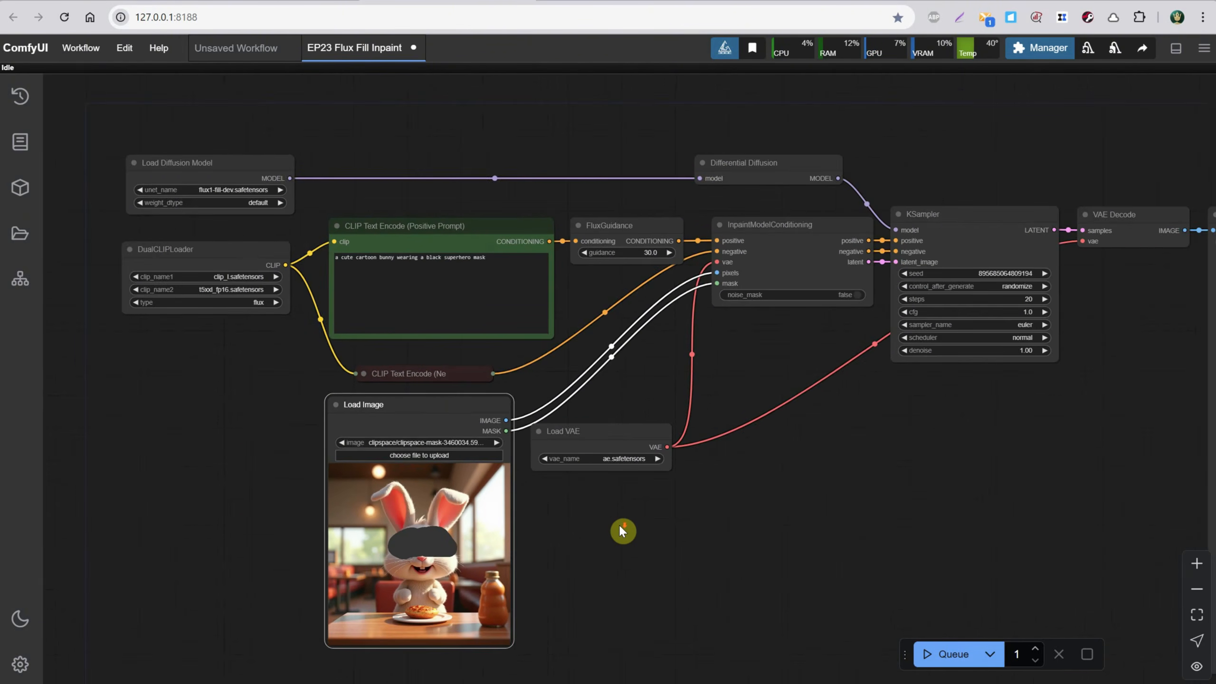
scroll(621, 529, "up", 3)
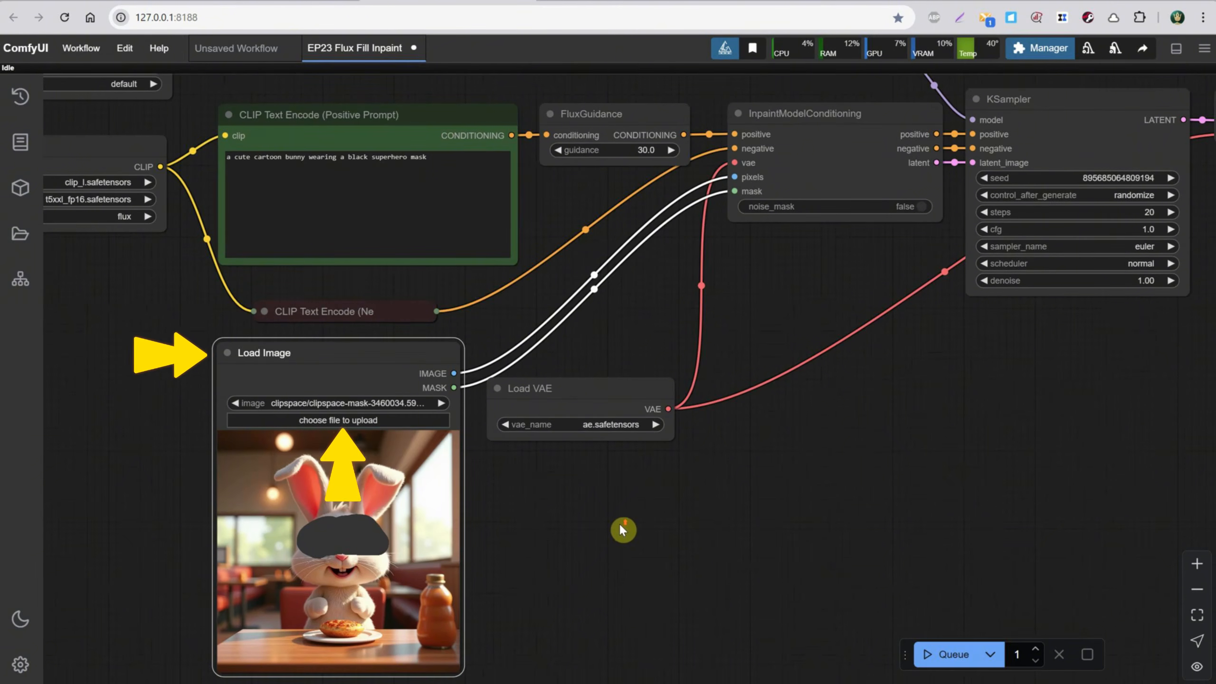
right_click(380, 507)
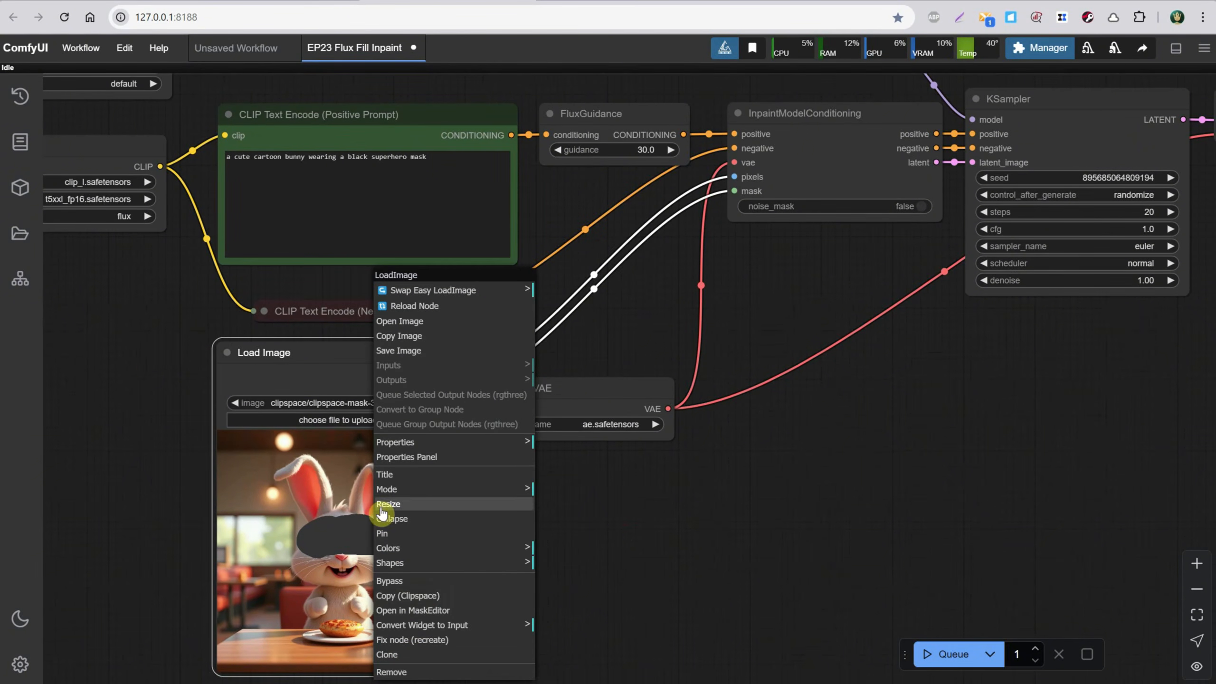
left_click(426, 610)
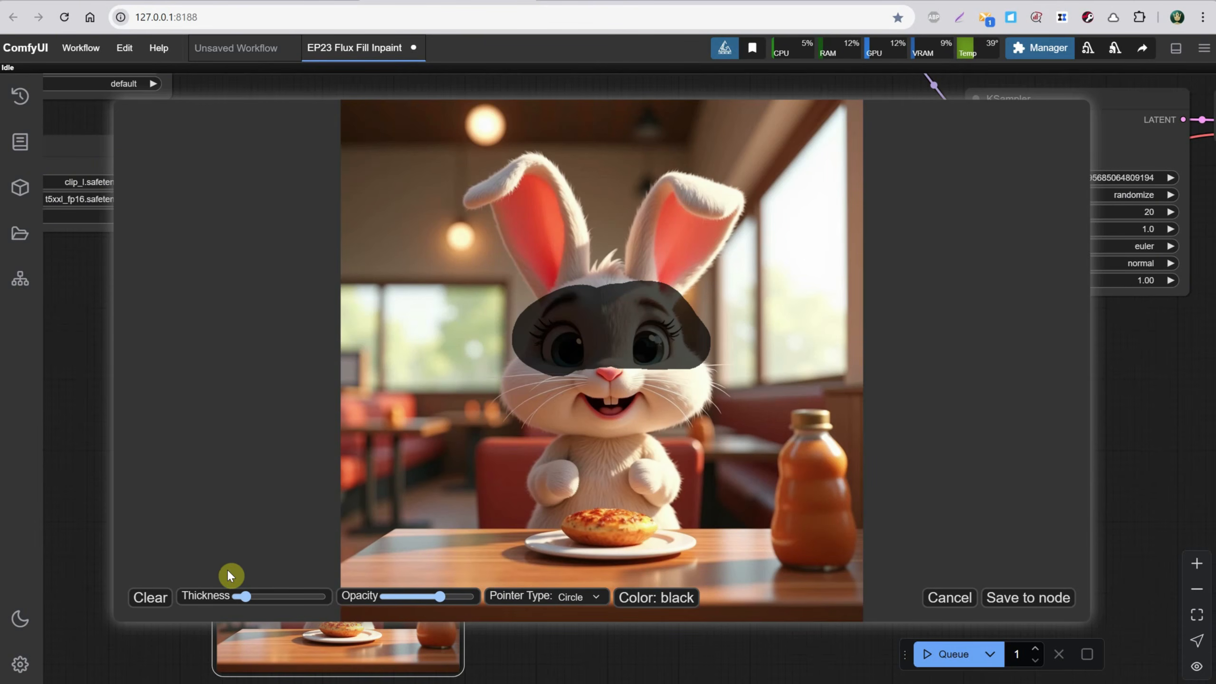
left_click(151, 599)
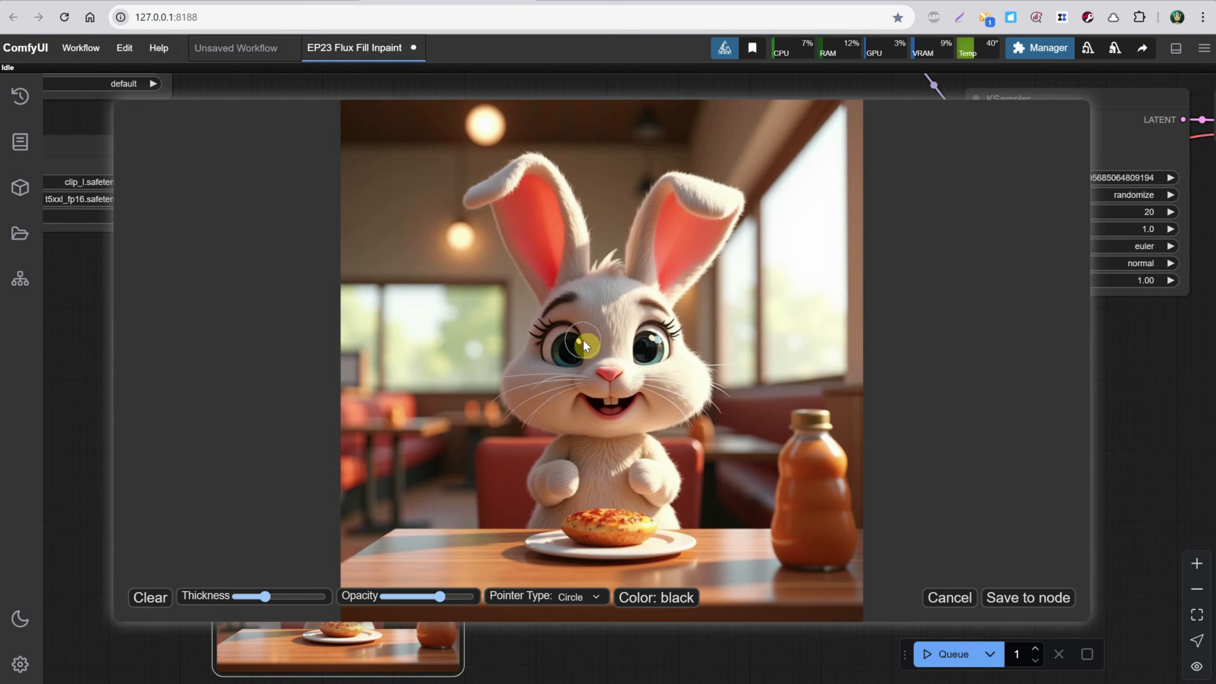
Increase the brush thickness, paint a mask across the bunny's eyes, and save it to the node.
left_click_drag(265, 596, 283, 596)
left_click_drag(596, 345, 582, 344)
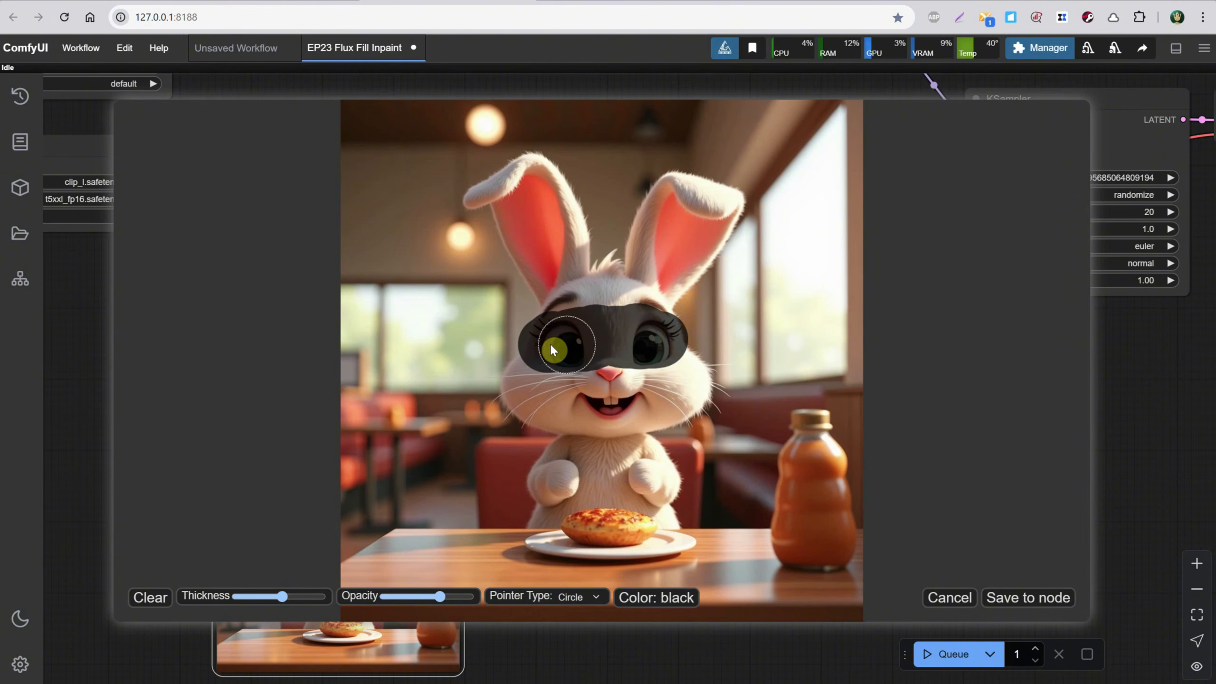
mouse_move(551, 348)
left_mouse_down()
mouse_move(673, 341)
mouse_move(531, 345)
left_mouse_up()
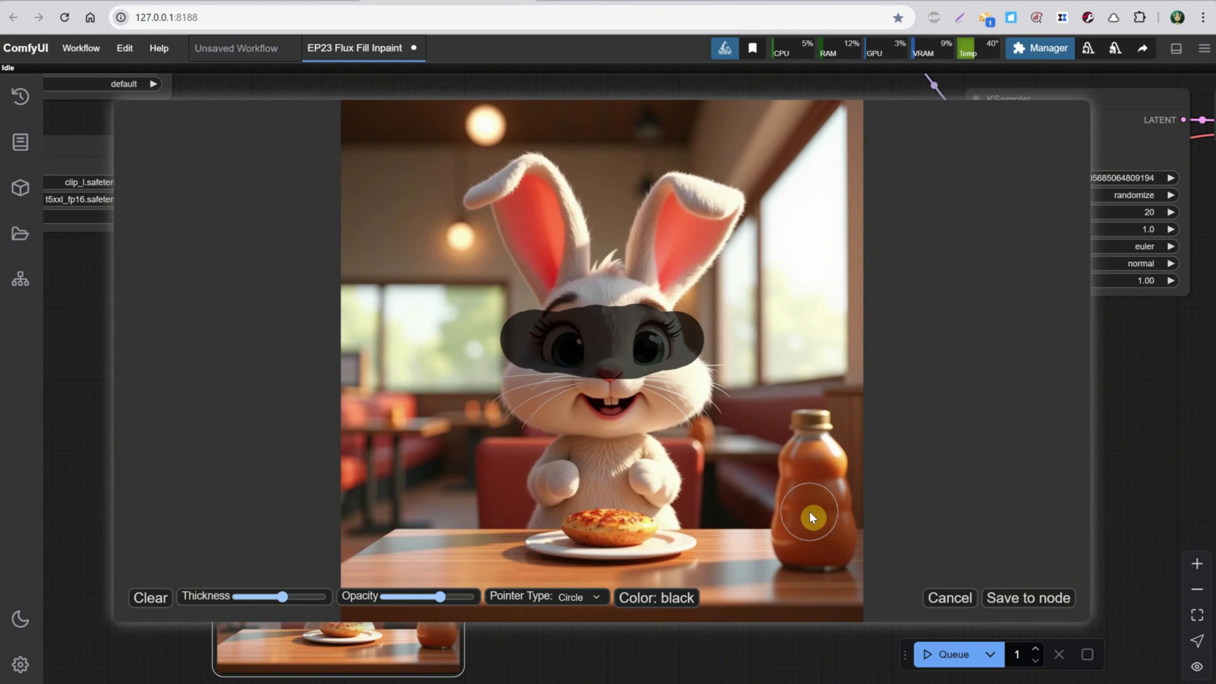
left_click(1013, 599)
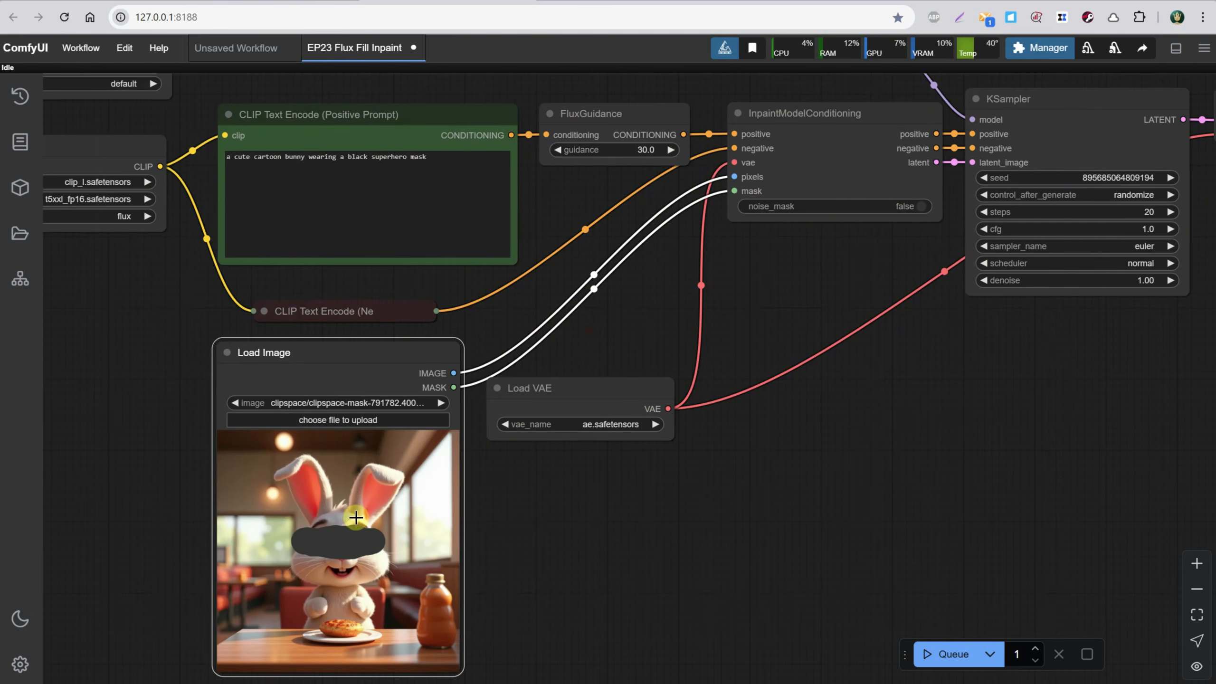
Queue the workflow with the prompt "a cute cartoon bunny wearing a black superhero mask" and bring the Save Image result into view.
left_click_drag(434, 162, 211, 139)
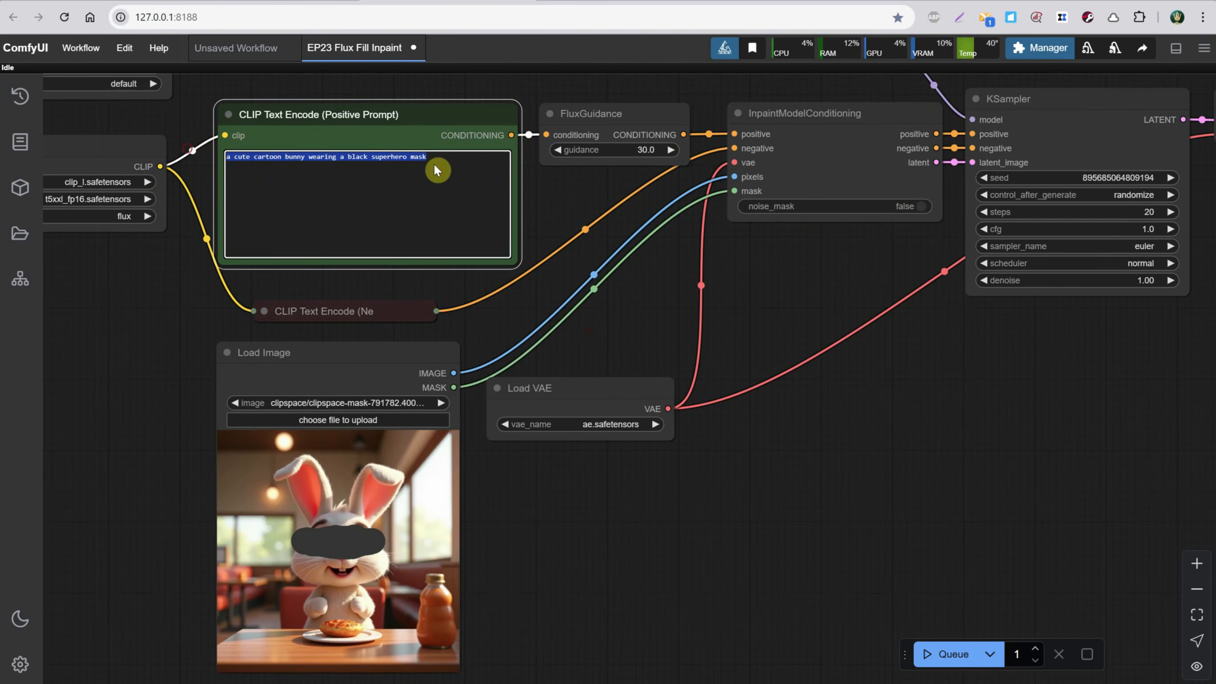
left_click(946, 654)
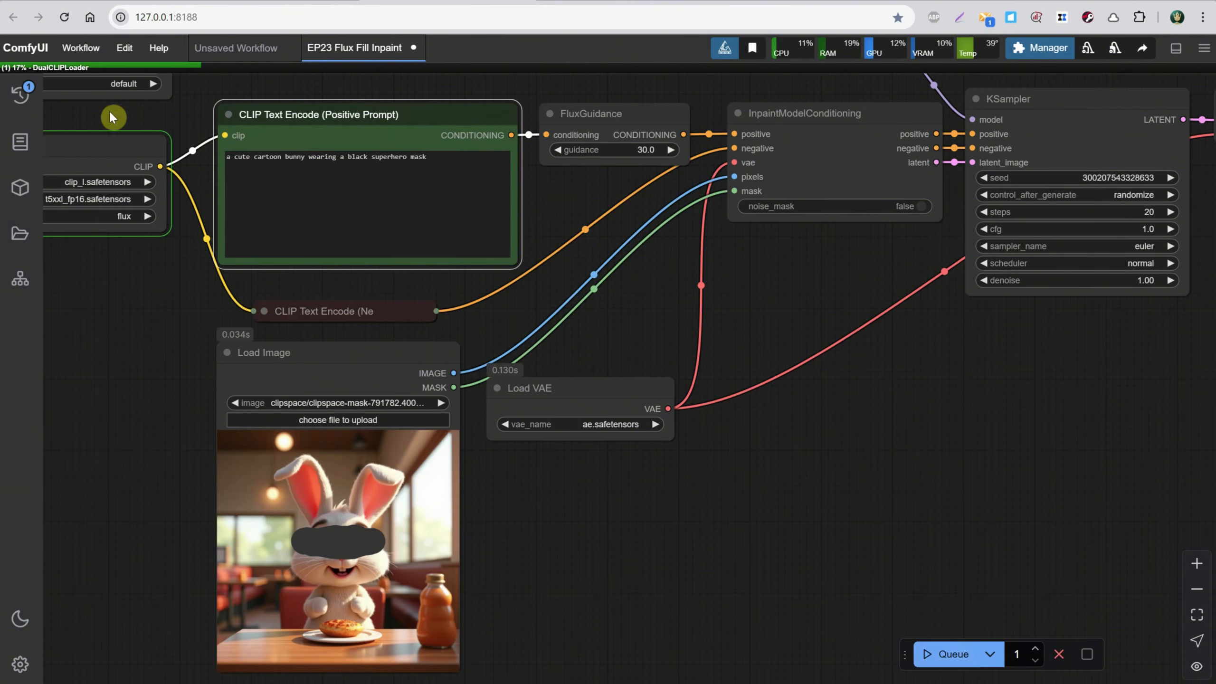
scroll(158, 266, "down", 2)
left_click_drag(81, 270, 216, 332)
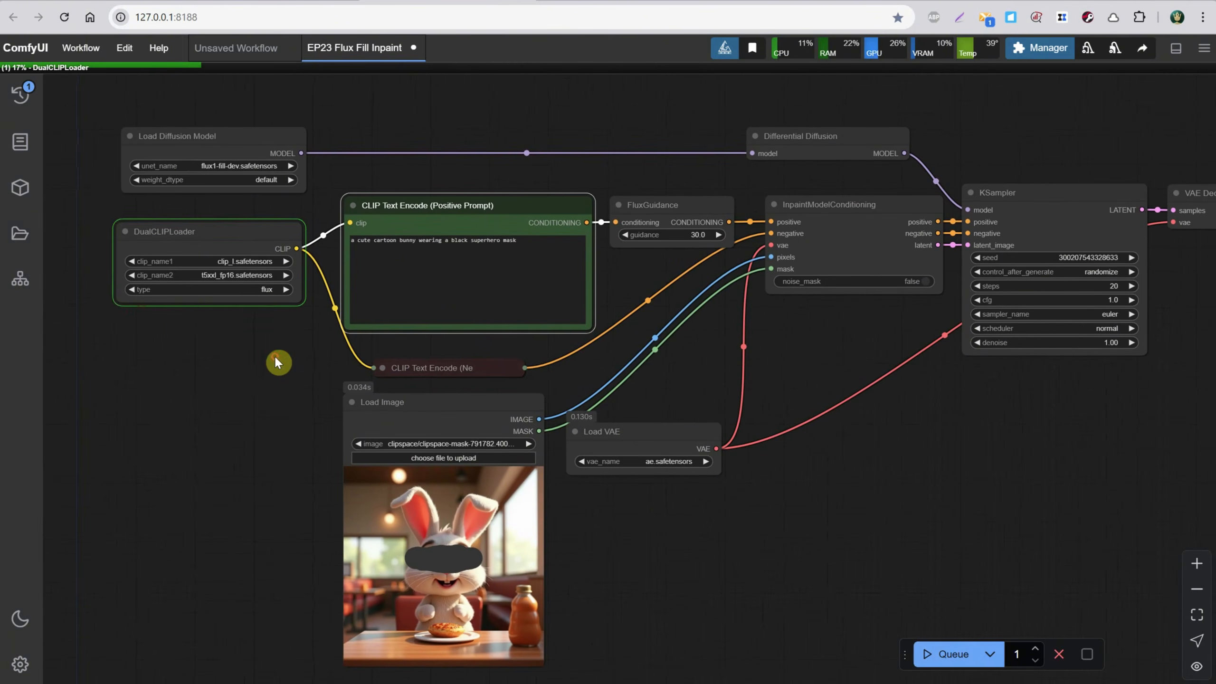
left_click_drag(899, 463, 823, 463)
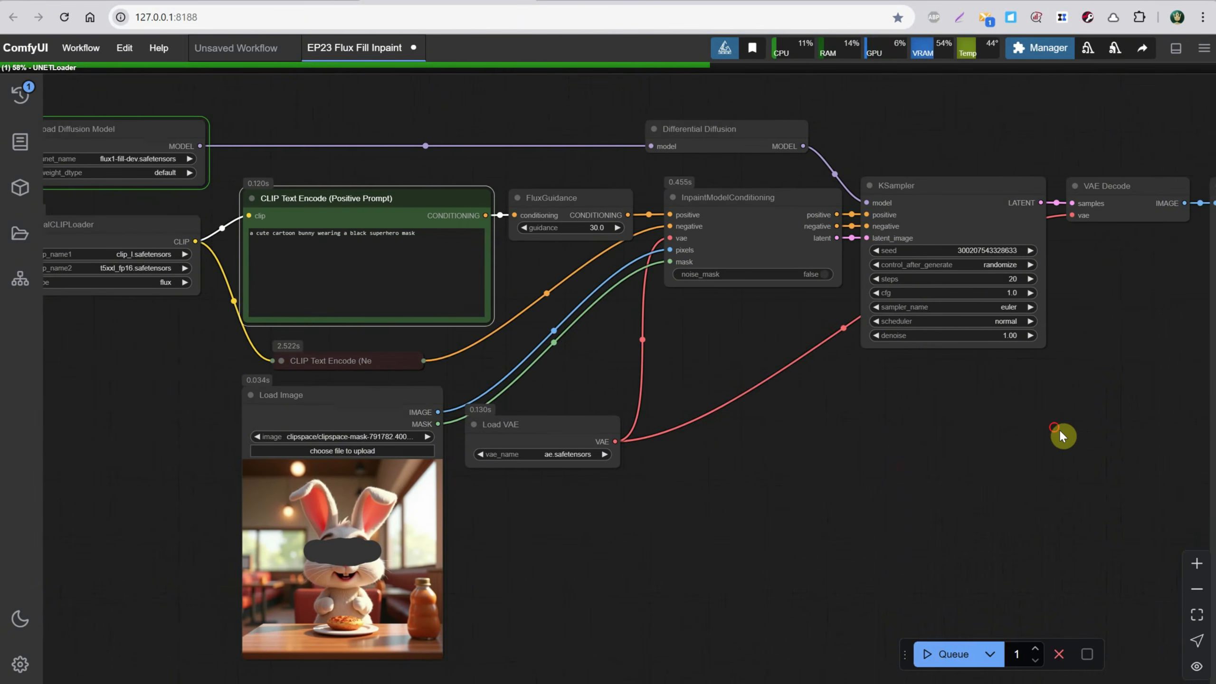
left_click_drag(1058, 429, 542, 349)
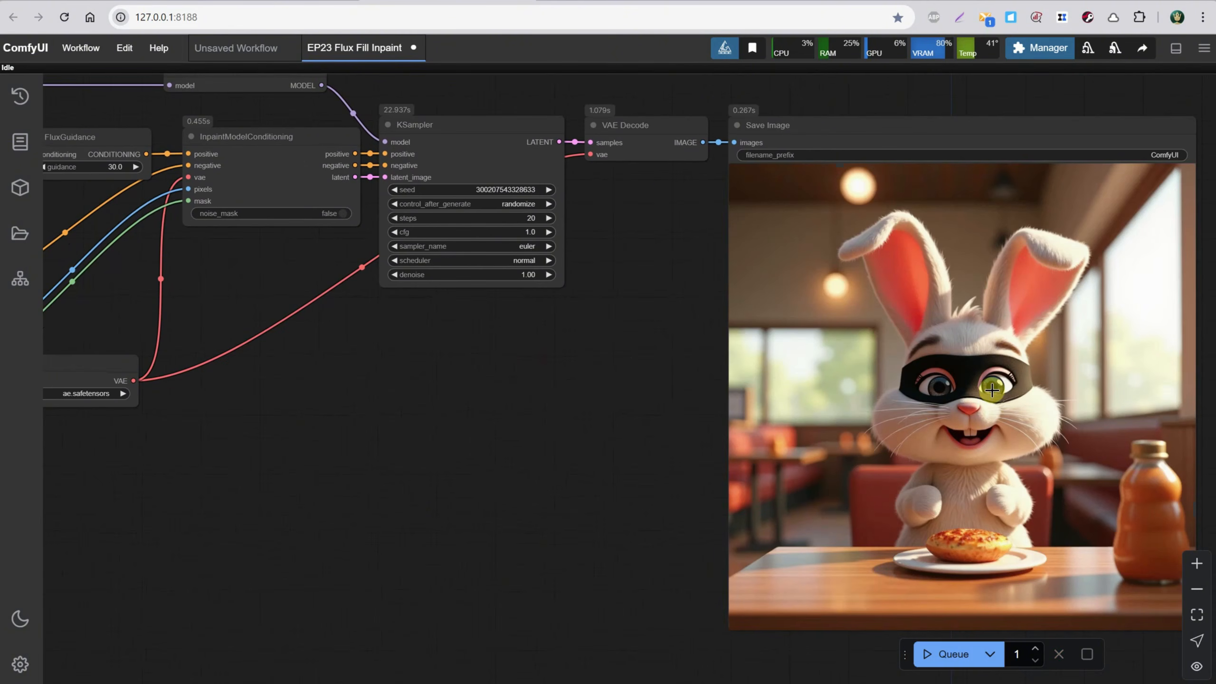
scroll(992, 386, "down", 4)
left_click_drag(565, 464, 688, 439)
scroll(467, 479, "up", 10)
left_click_drag(490, 352, 742, 454)
right_click(460, 411)
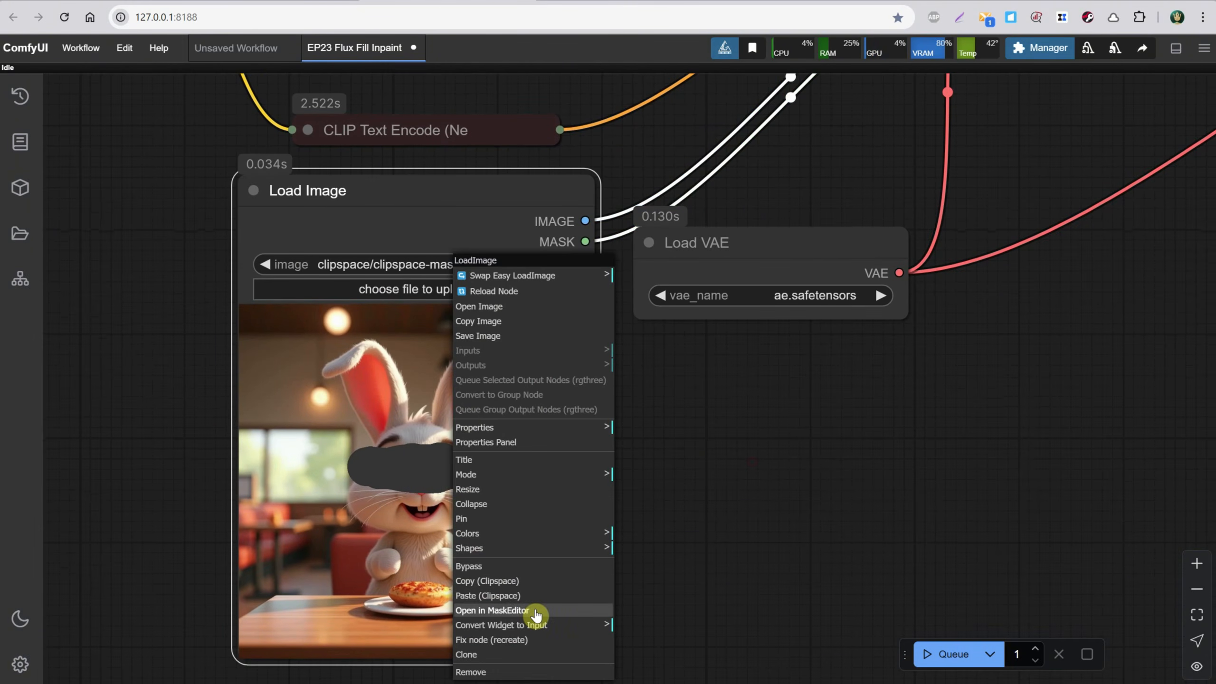
left_click(808, 477)
Copy the generated masked bunny image from the Save Image node and paste it into the Load Image node.
scroll(813, 474, "down", 6)
left_click_drag(1018, 460, 334, 393)
right_click(971, 306)
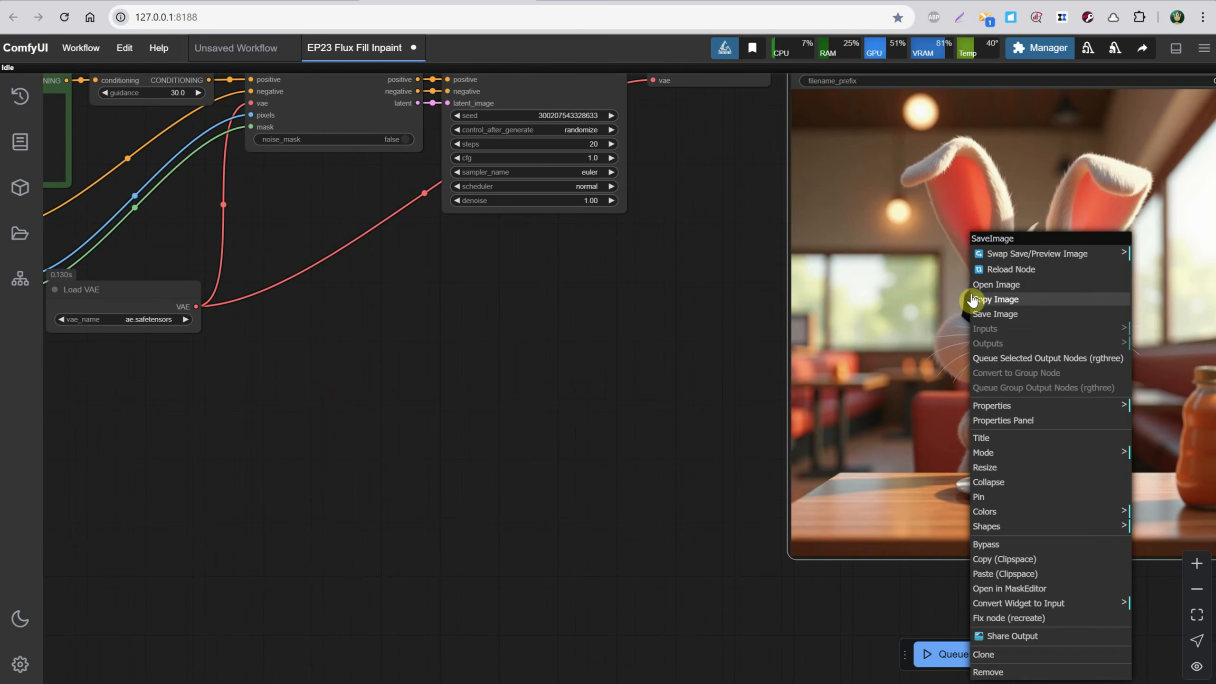
left_click(1009, 300)
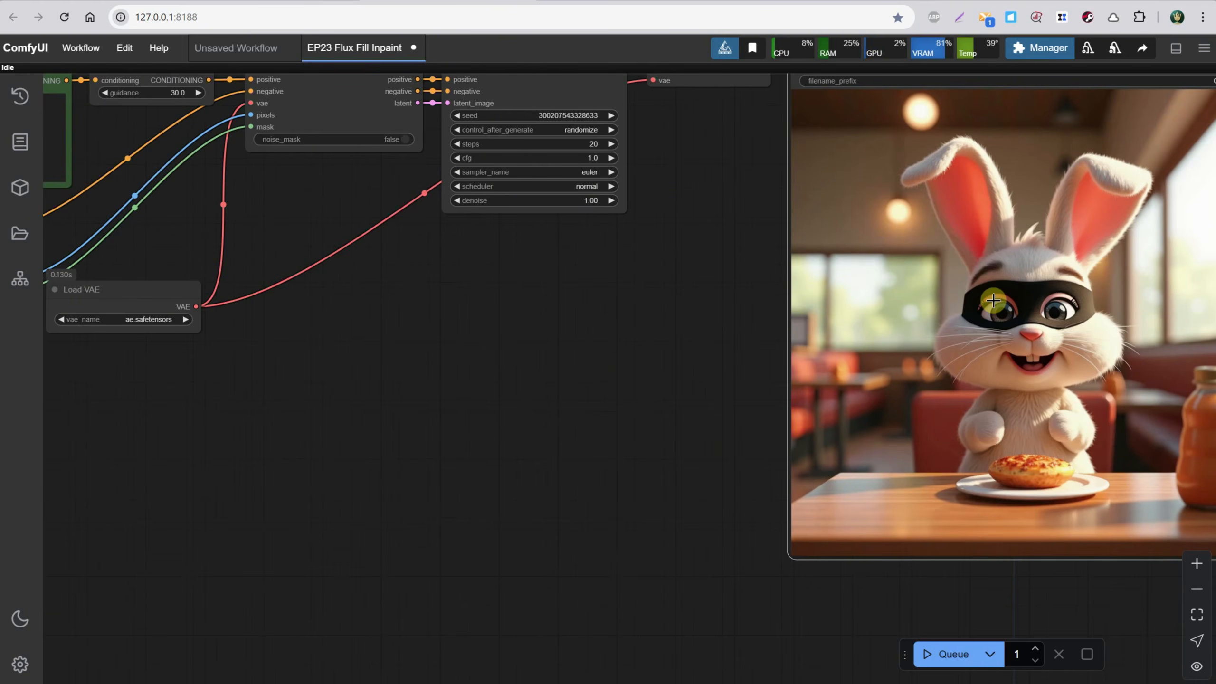
scroll(717, 445, "down", 8)
scroll(716, 446, "up", 2)
scroll(486, 500, "up", 8)
left_click_drag(546, 353, 610, 436)
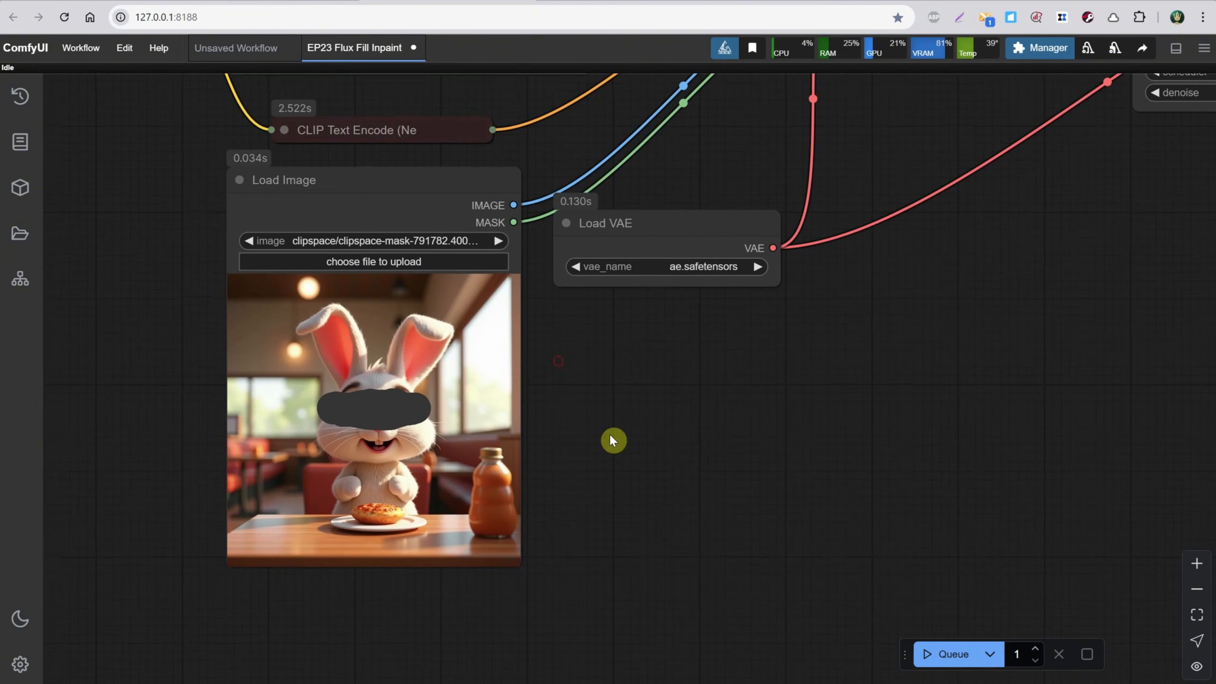
left_click(435, 341)
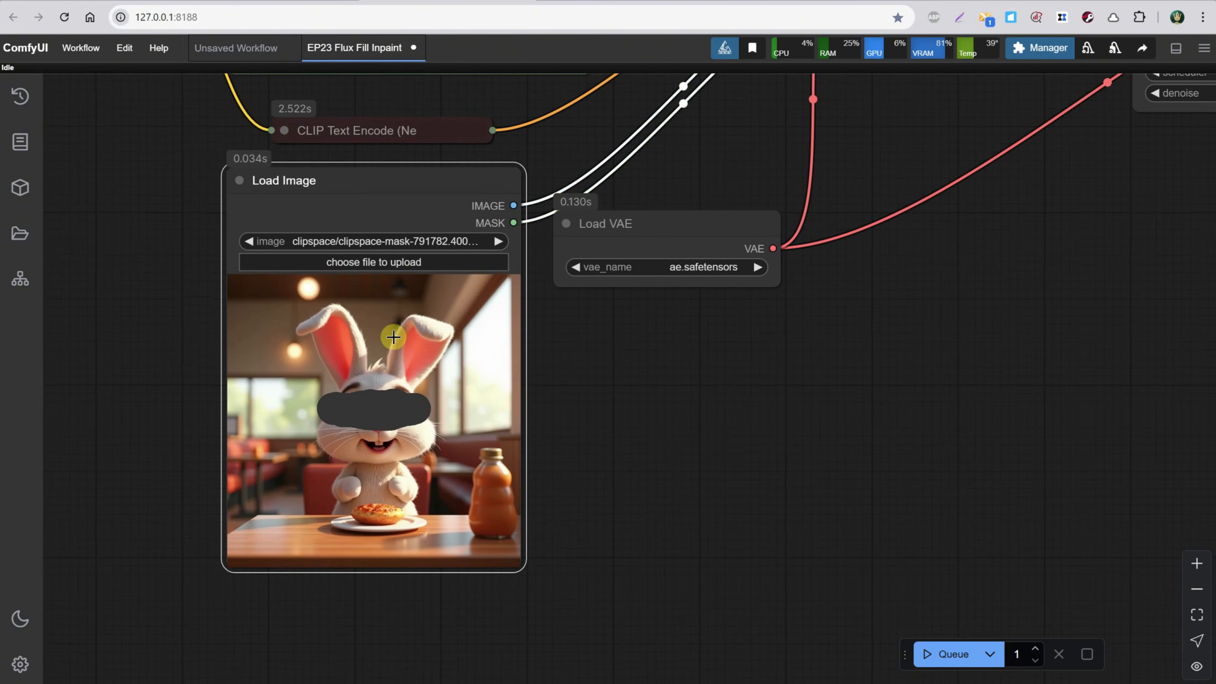
key("ctrl+v")
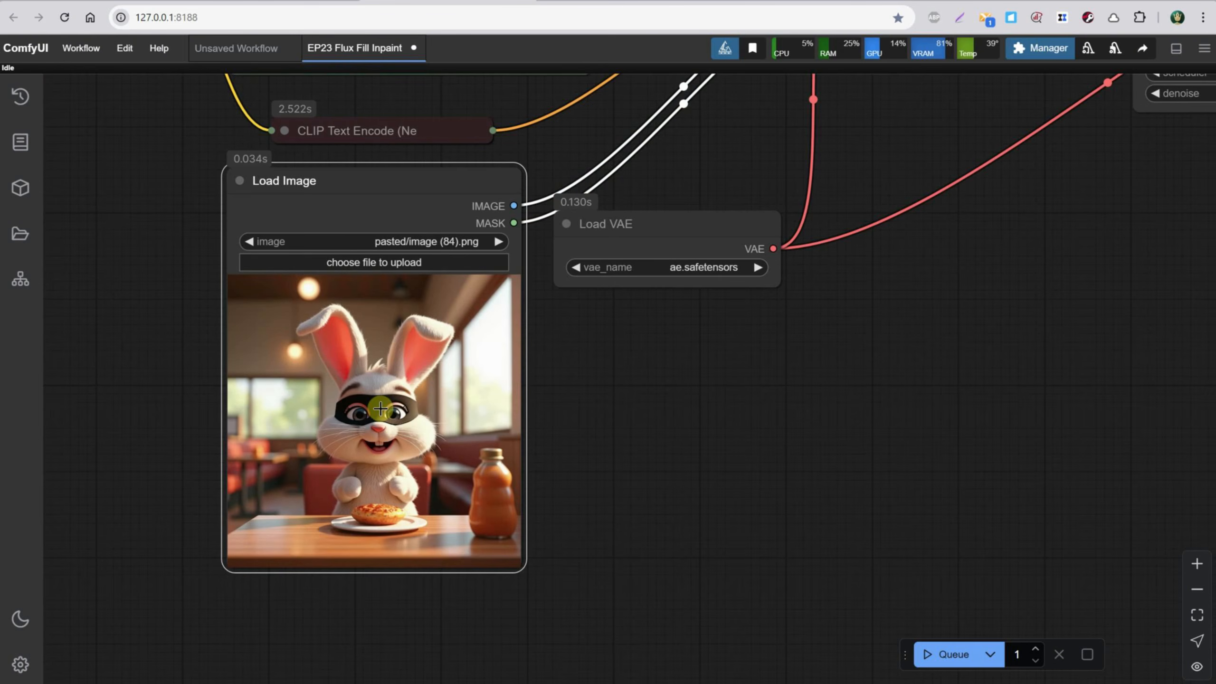
Paint a mask over the orange bottle on the table in the MaskEditor and save it to the Load Image node.
right_click(380, 408)
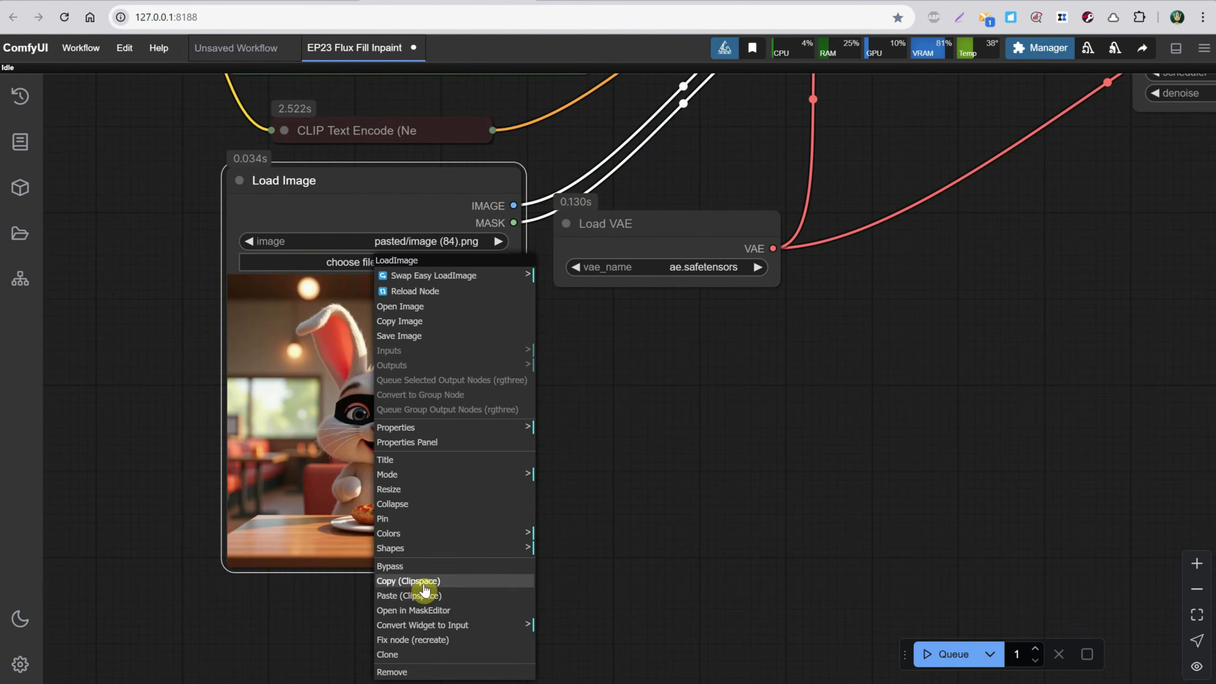
left_click(426, 609)
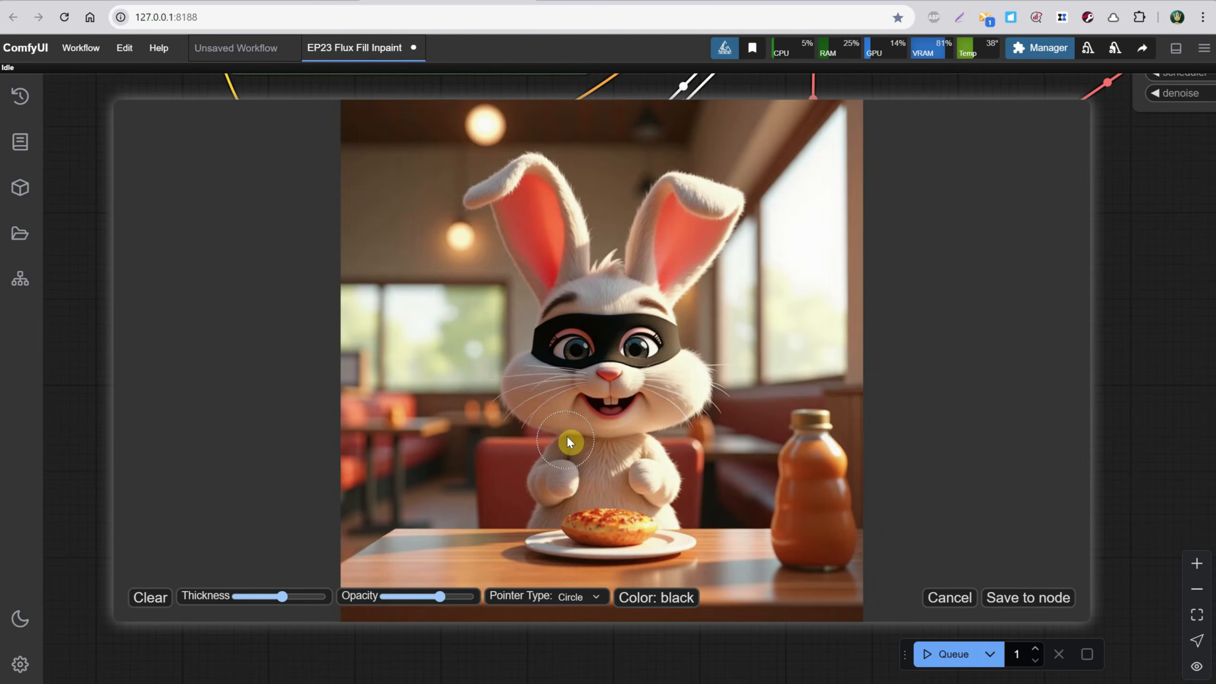
mouse_move(803, 432)
left_mouse_down()
mouse_move(789, 543)
mouse_move(808, 415)
mouse_move(771, 498)
left_mouse_up()
left_click(1033, 599)
Replace the positive prompt with "a cartoon rocket toy on the table" and queue the workflow.
left_click_drag(629, 380, 698, 526)
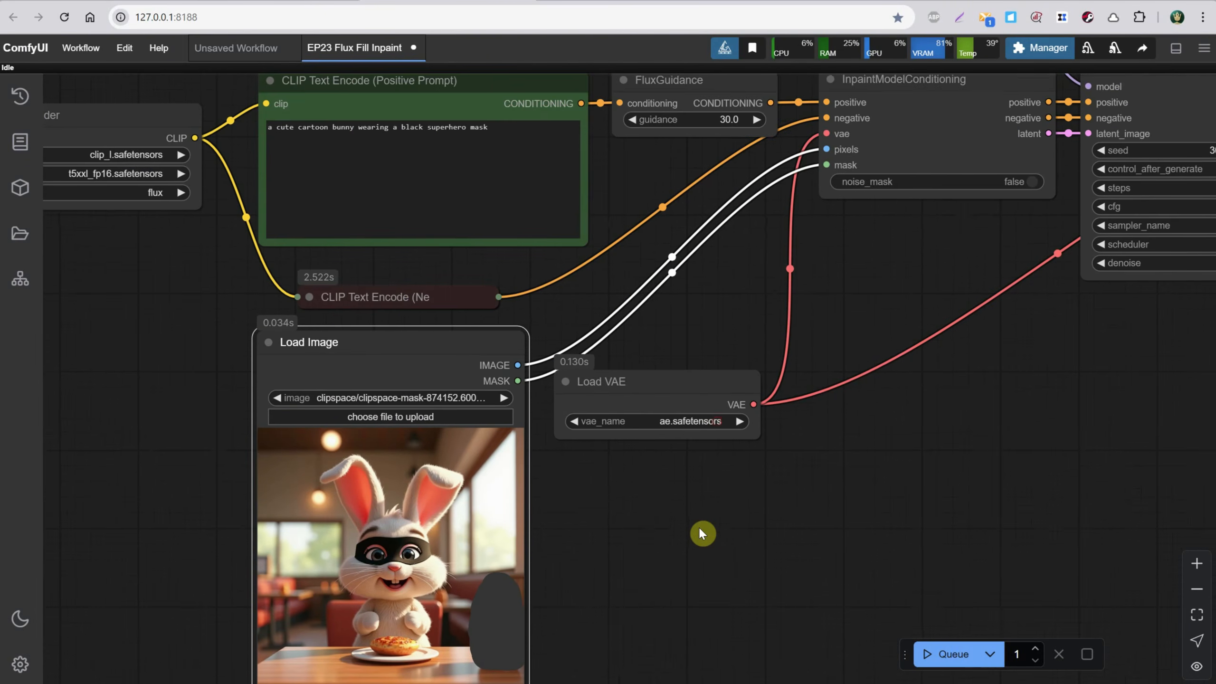
left_click_drag(537, 127, 357, 116)
type("a cartoon rocket toy on the table")
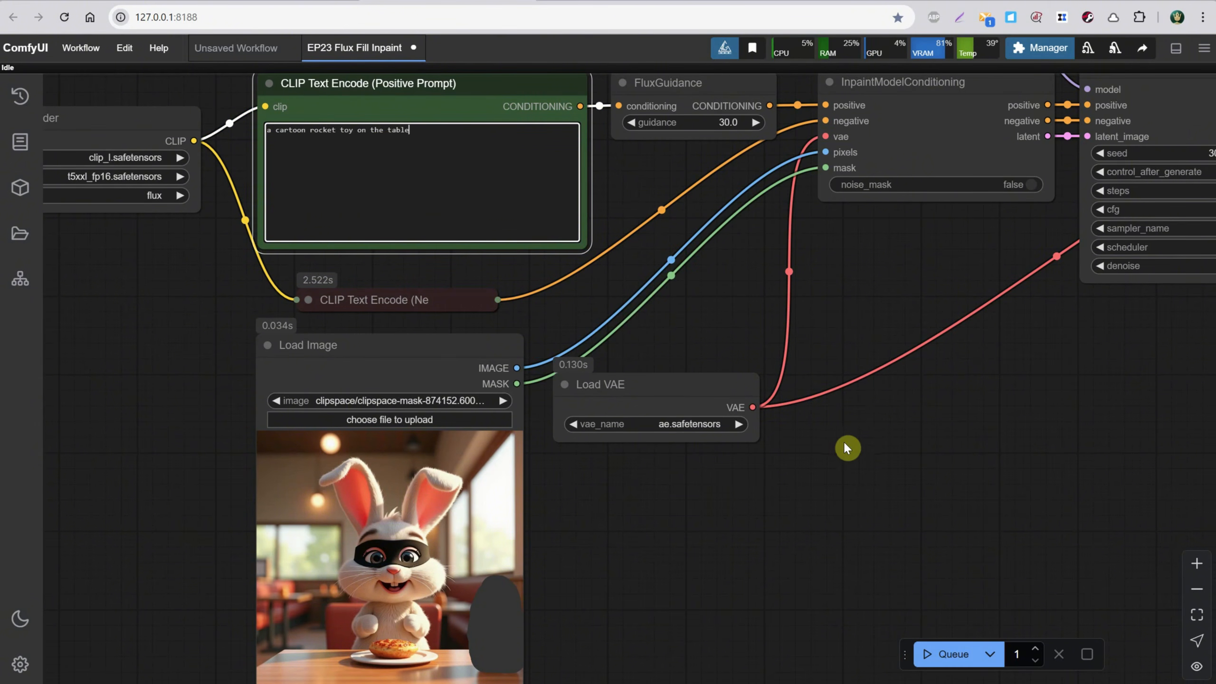
left_click(938, 653)
scroll(708, 439, "down", 3)
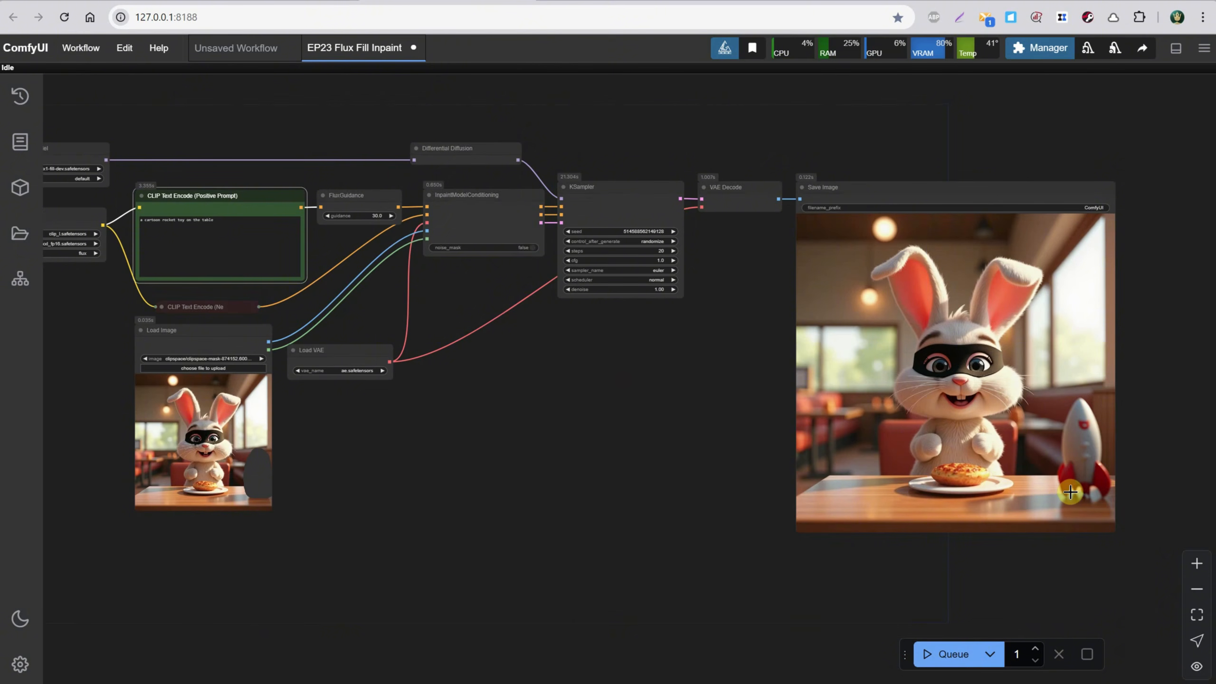
Extend the Load Image mask across the tabletop beside the bottle, save it to the node, and queue the workflow two more times.
right_click(199, 417)
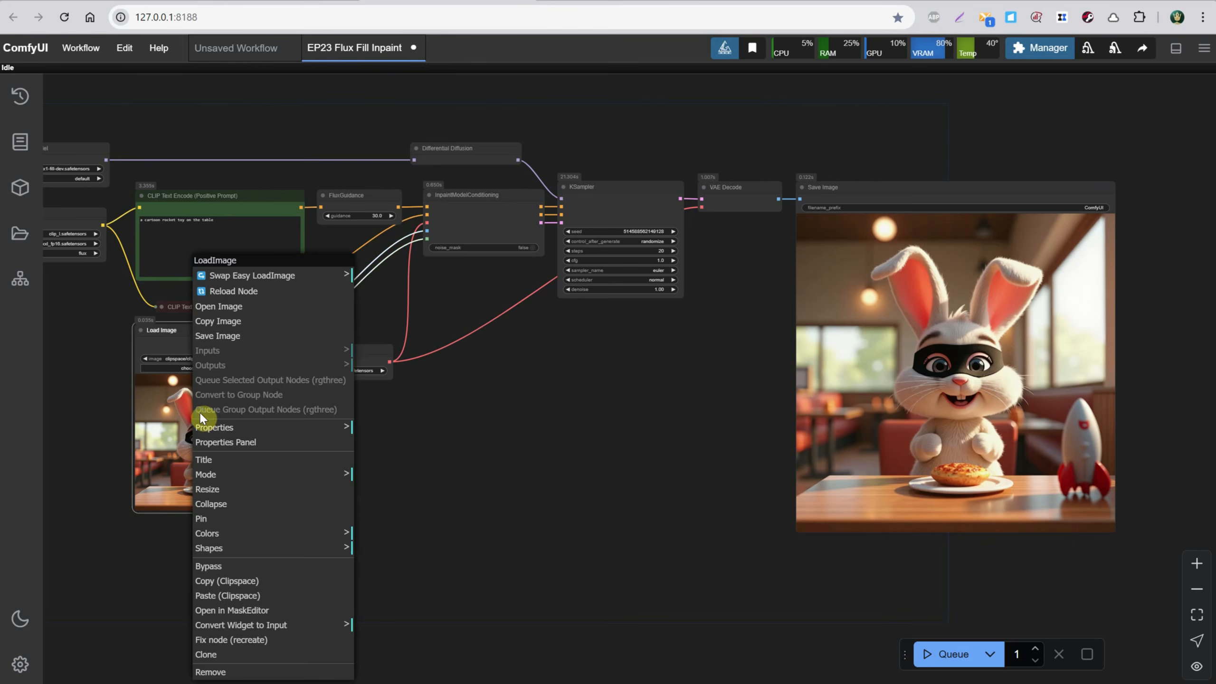
left_click(265, 610)
scroll(765, 546, "down", 2)
left_click_drag(748, 569, 839, 564)
left_click(1013, 597)
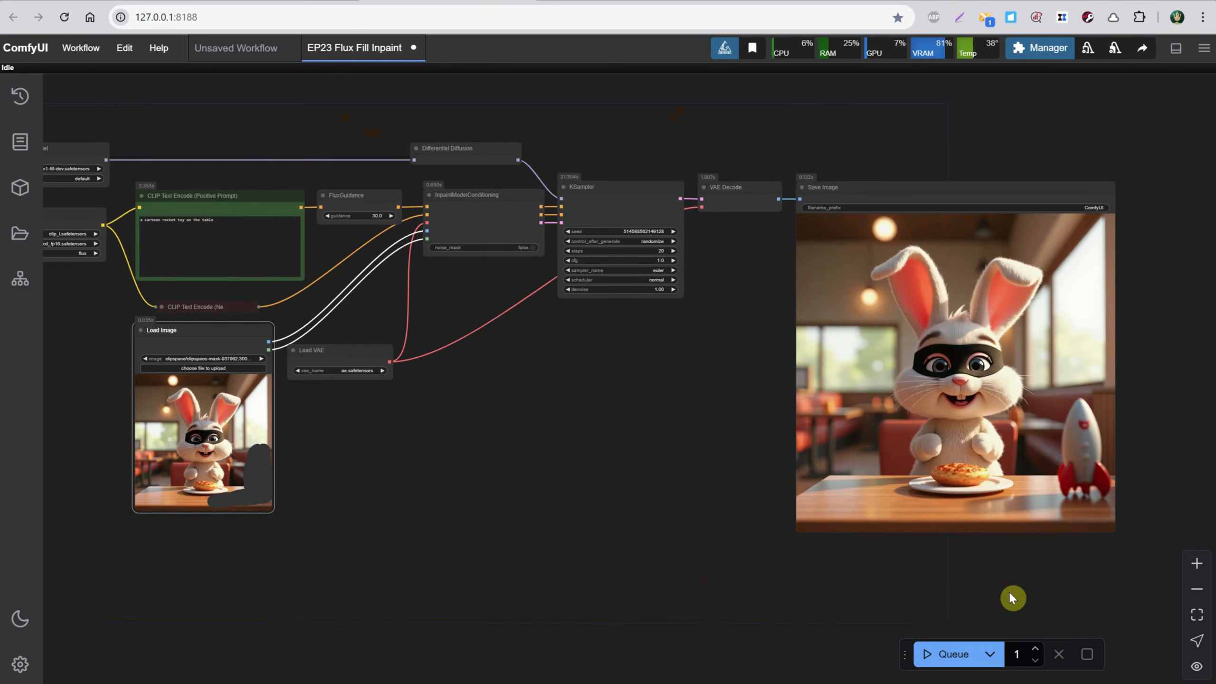
left_click(941, 653)
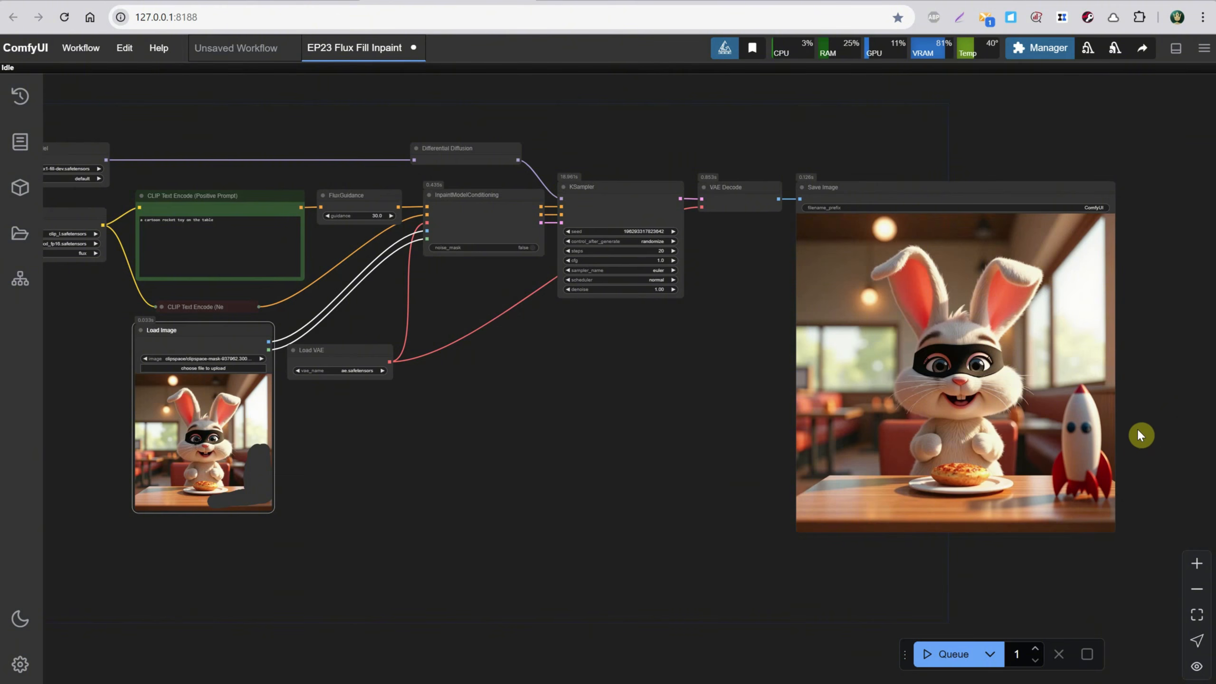
left_click(928, 652)
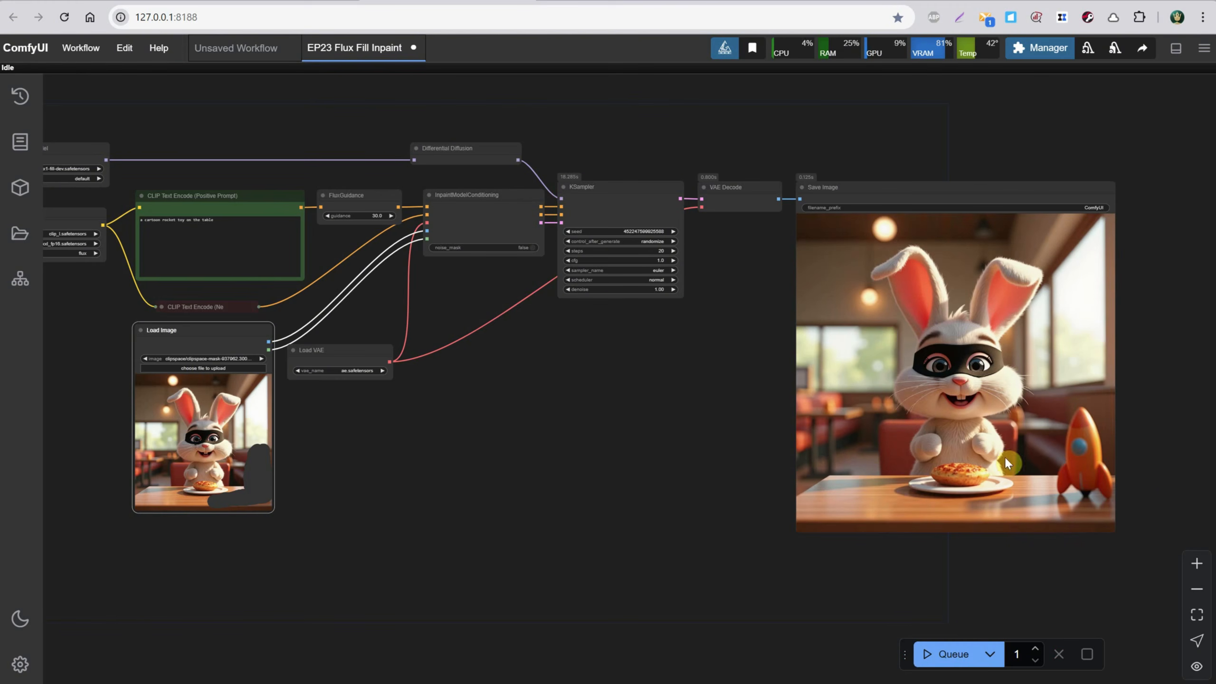
Copy the generated image with the orange rocket from the Save Image node and paste it into the Load Image node.
right_click(835, 246)
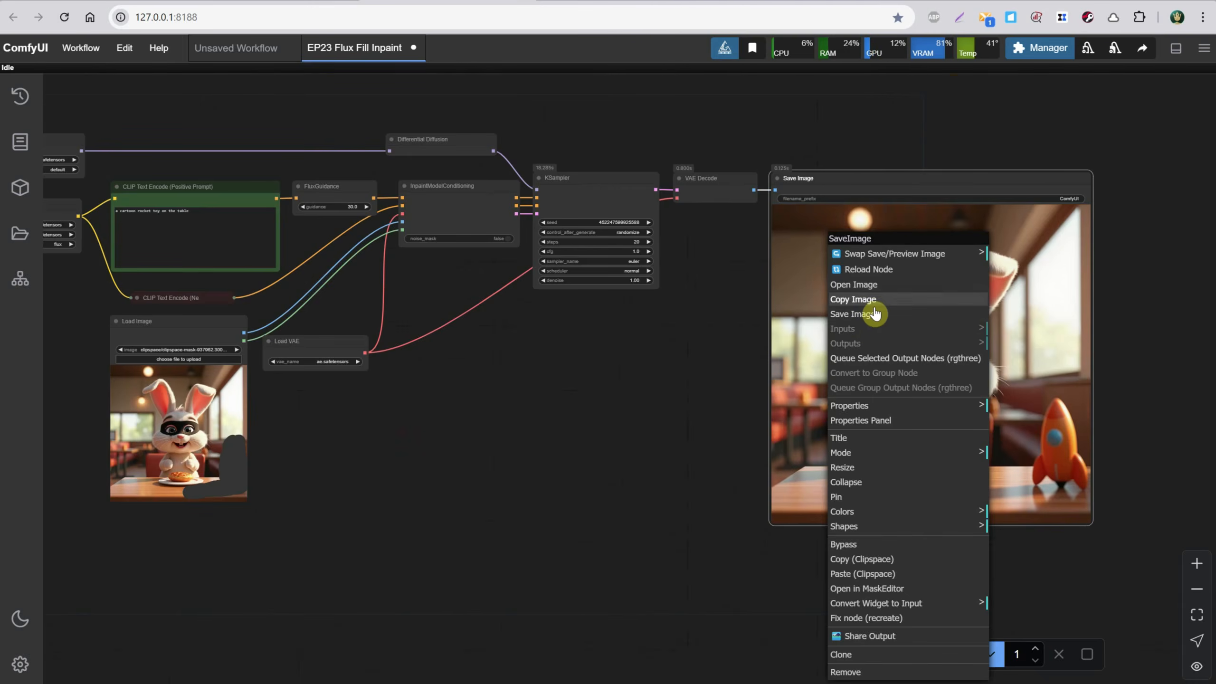
left_click(873, 299)
left_click(154, 423)
key("ctrl+v")
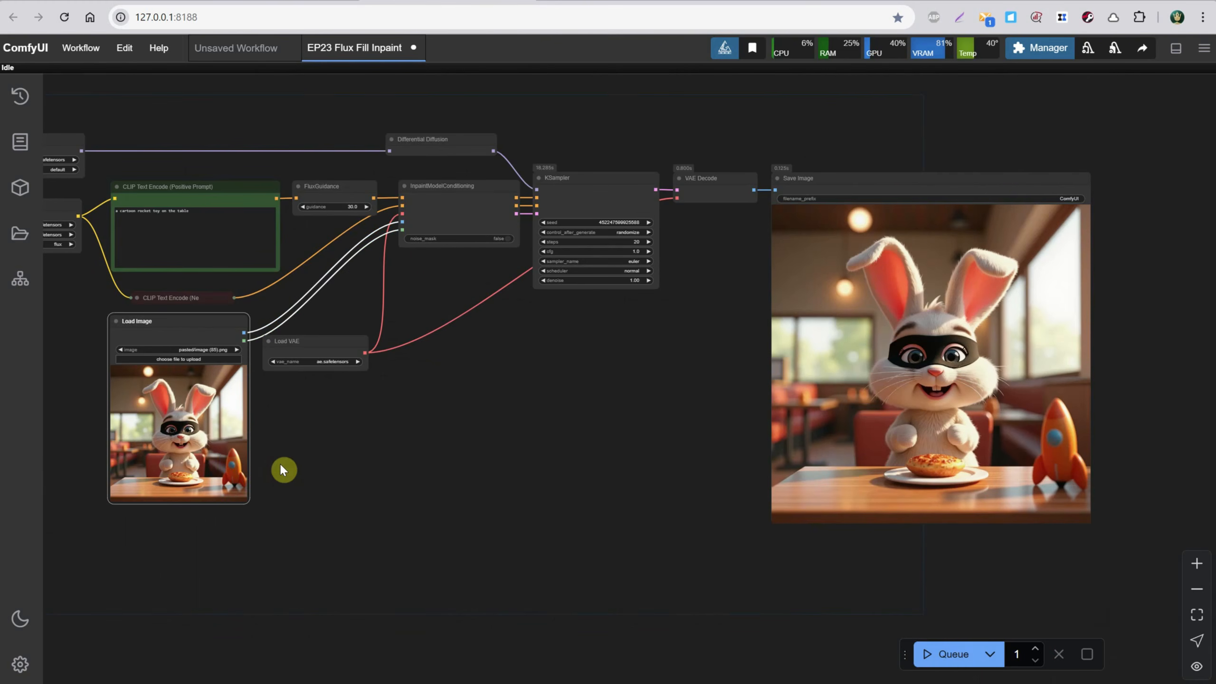
Open the pasted image in the MaskEditor, paint a mask over the bunny's ears and top of the head, and save it to the node.
scroll(319, 507, "up", 6)
left_click_drag(251, 434, 620, 510)
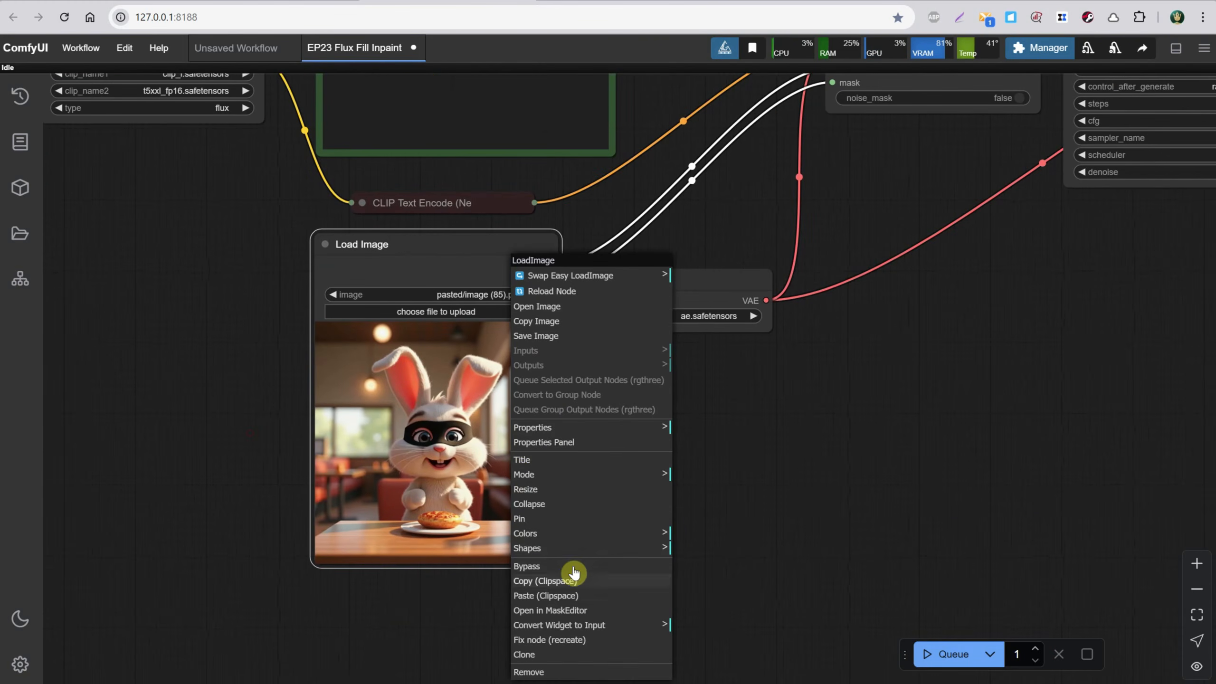
left_click(574, 612)
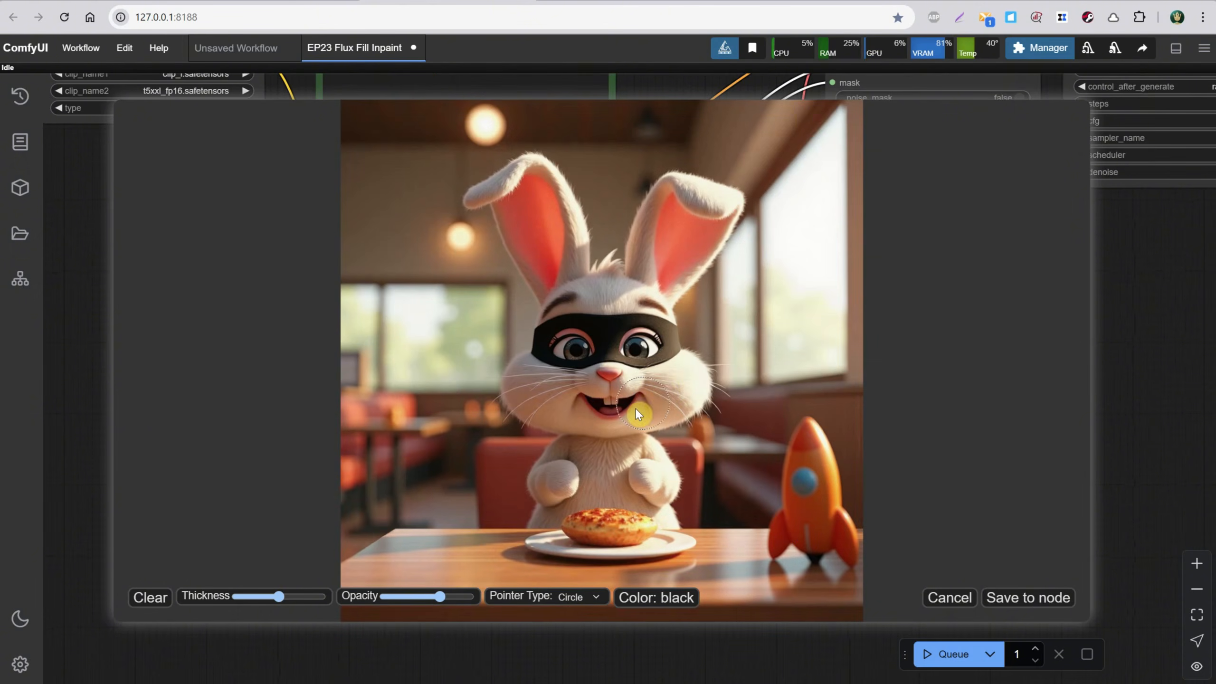
scroll(733, 382, "down", 3)
mouse_move(574, 268)
left_mouse_down()
mouse_move(510, 172)
mouse_move(596, 247)
mouse_move(727, 217)
mouse_move(699, 220)
mouse_move(690, 179)
mouse_move(650, 268)
left_mouse_up()
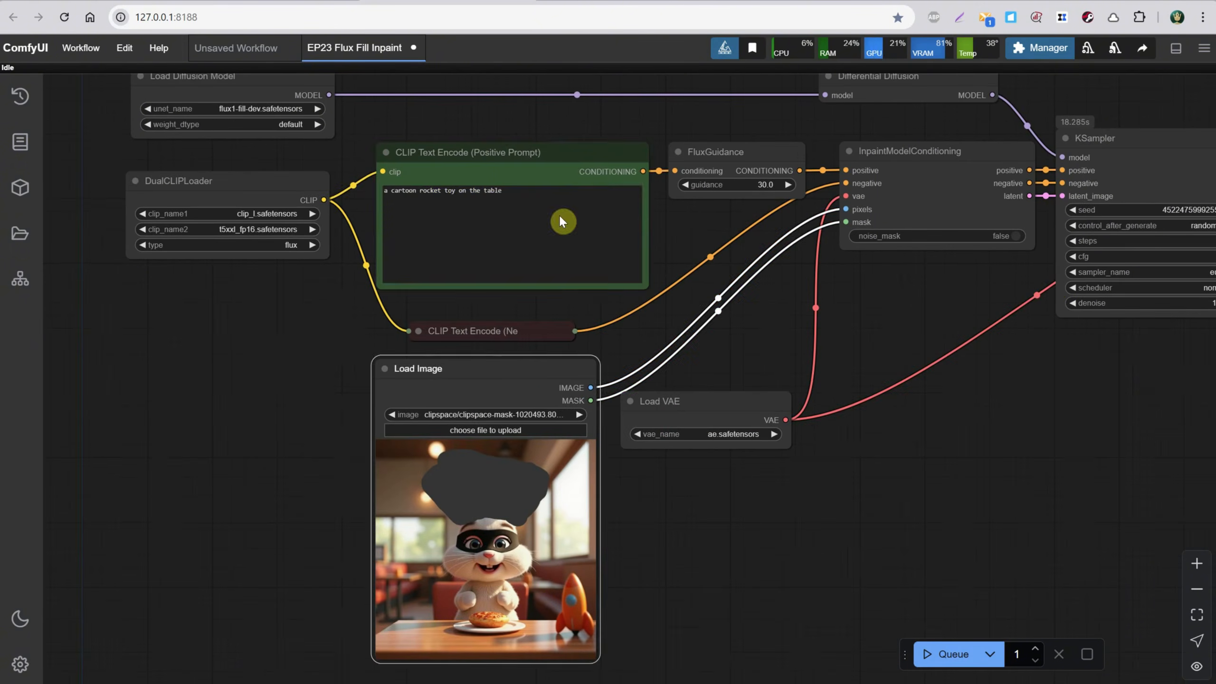
Rewrite the positive prompt to describe the bunny wearing a witch hat and generate the image.
left_click_drag(560, 216, 415, 181)
type("bunny weari")
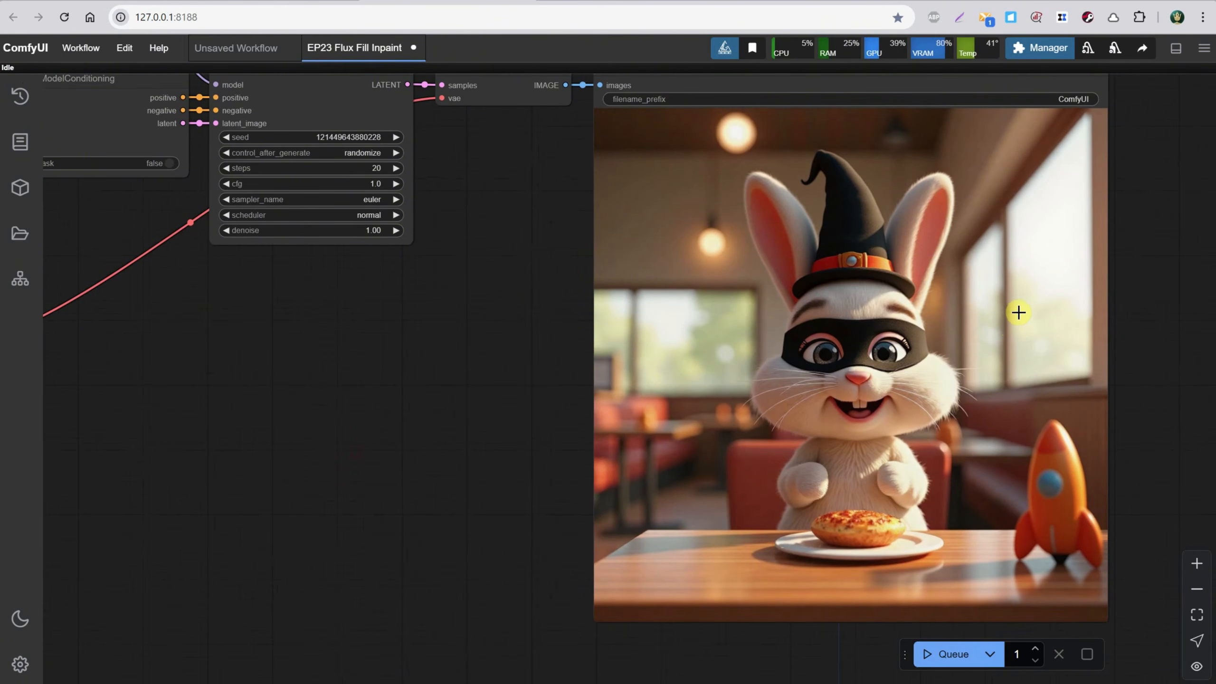
Copy the generated image of the bunny with the witch hat from the Save Image node and paste it into the Load Image node.
scroll(972, 320, "down", 2)
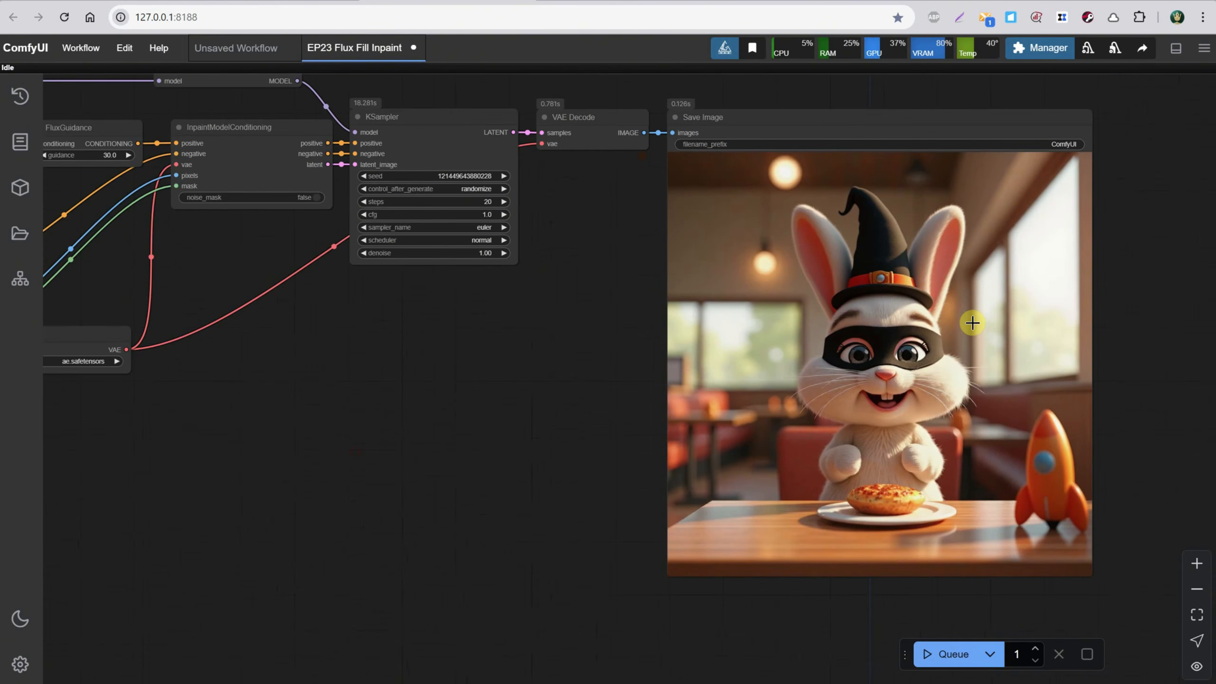
right_click(973, 319)
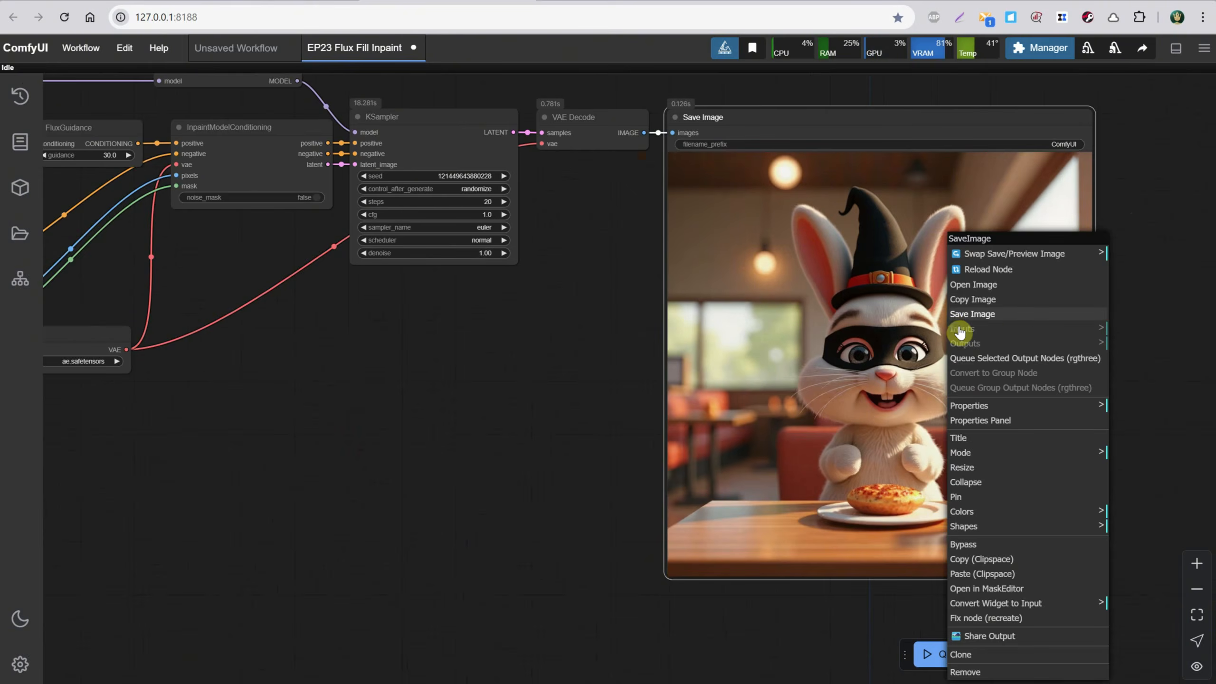
left_click(1007, 306)
left_click_drag(326, 456, 802, 410)
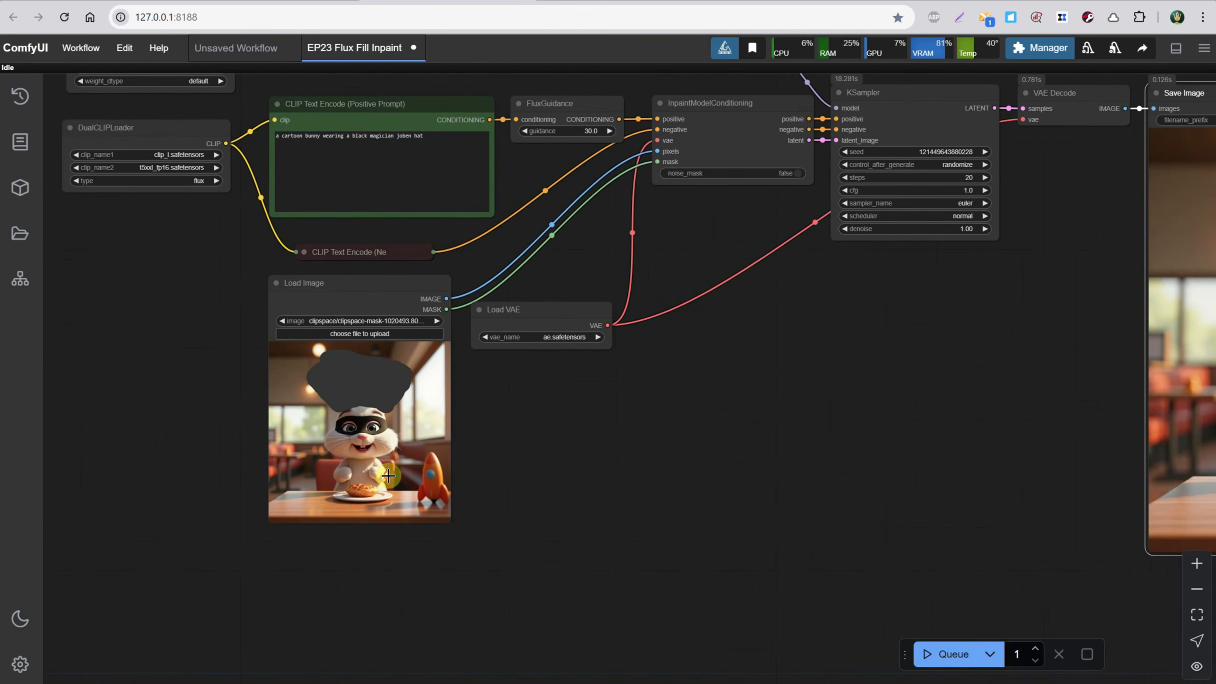
left_click(387, 475)
key("ctrl+v")
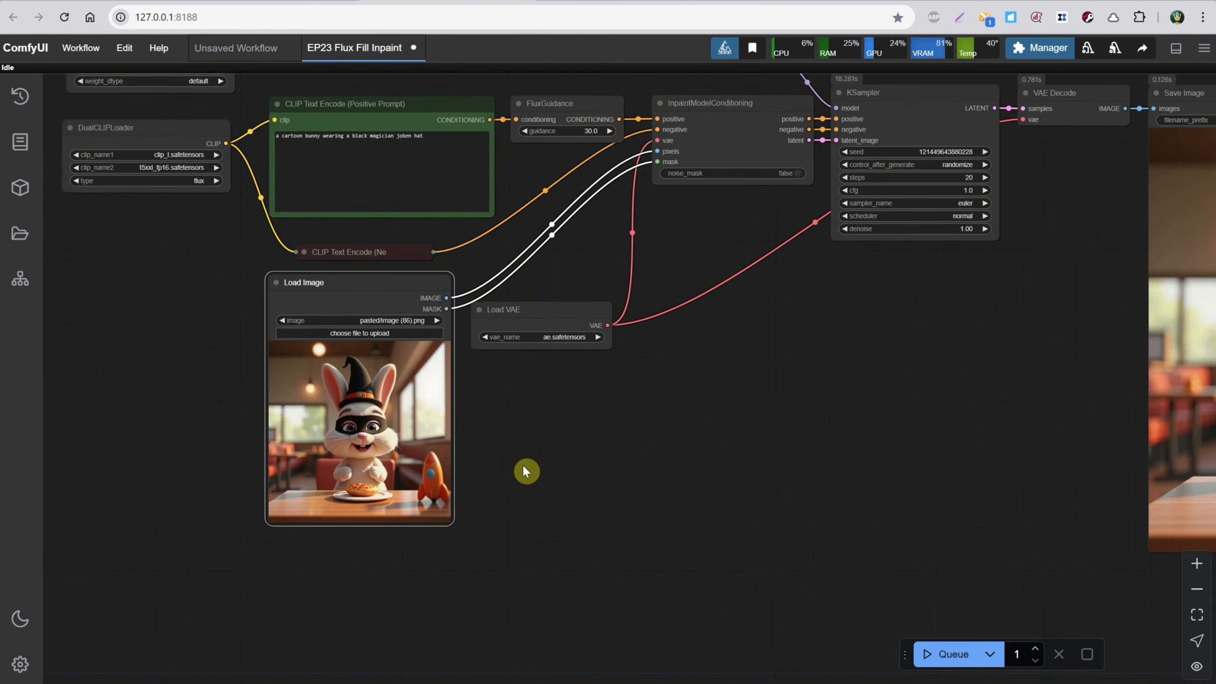
Add a Pad Image for Outpainting node and arrange it between the Load Image and Load VAE nodes.
left_click_drag(617, 429, 572, 473)
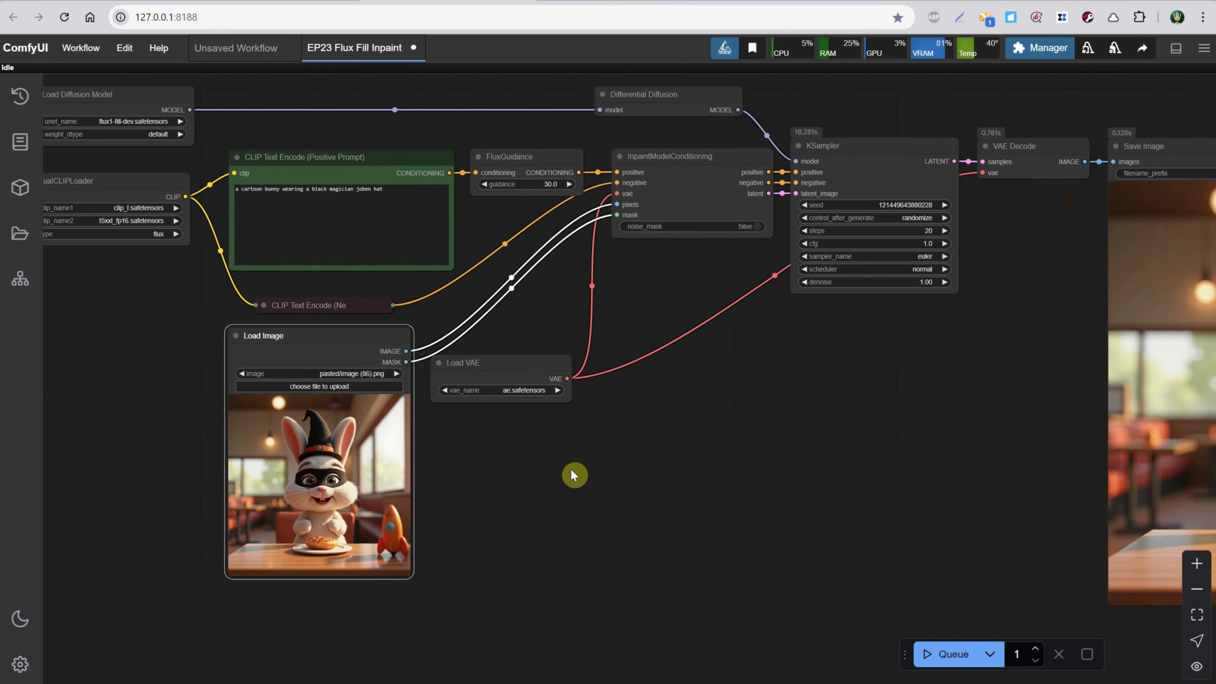
double_click(539, 461)
type("outpaint")
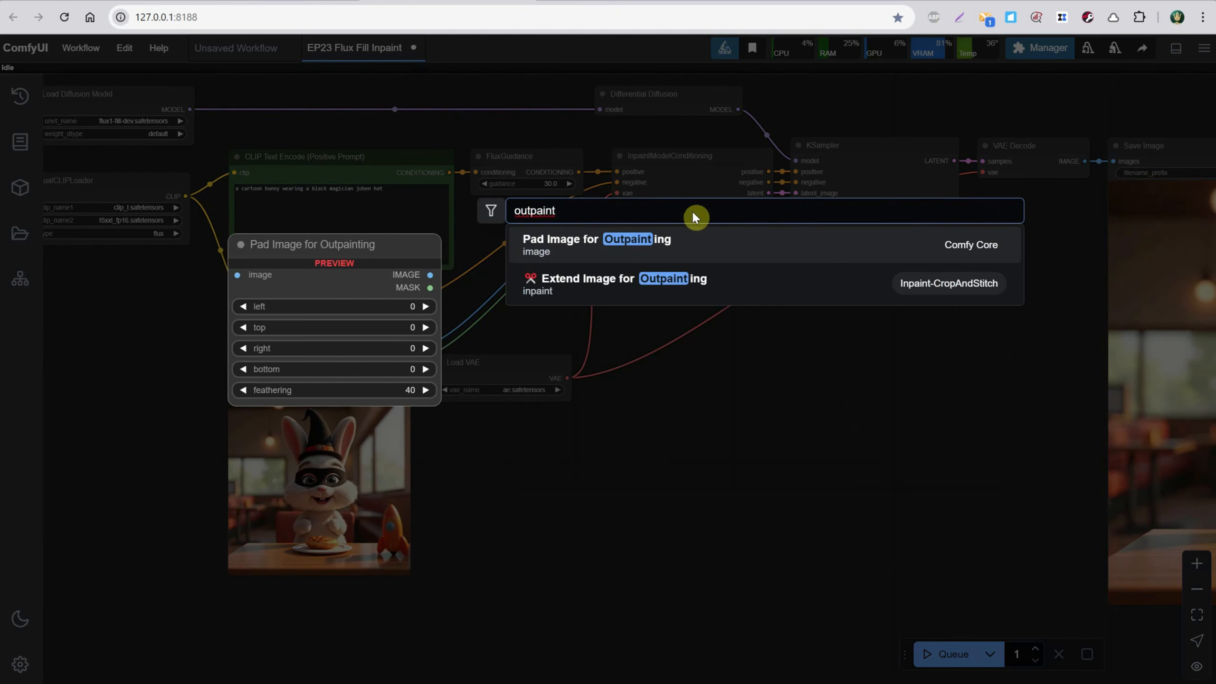
left_click(748, 245)
left_click_drag(498, 363, 671, 341)
left_click_drag(627, 431, 507, 358)
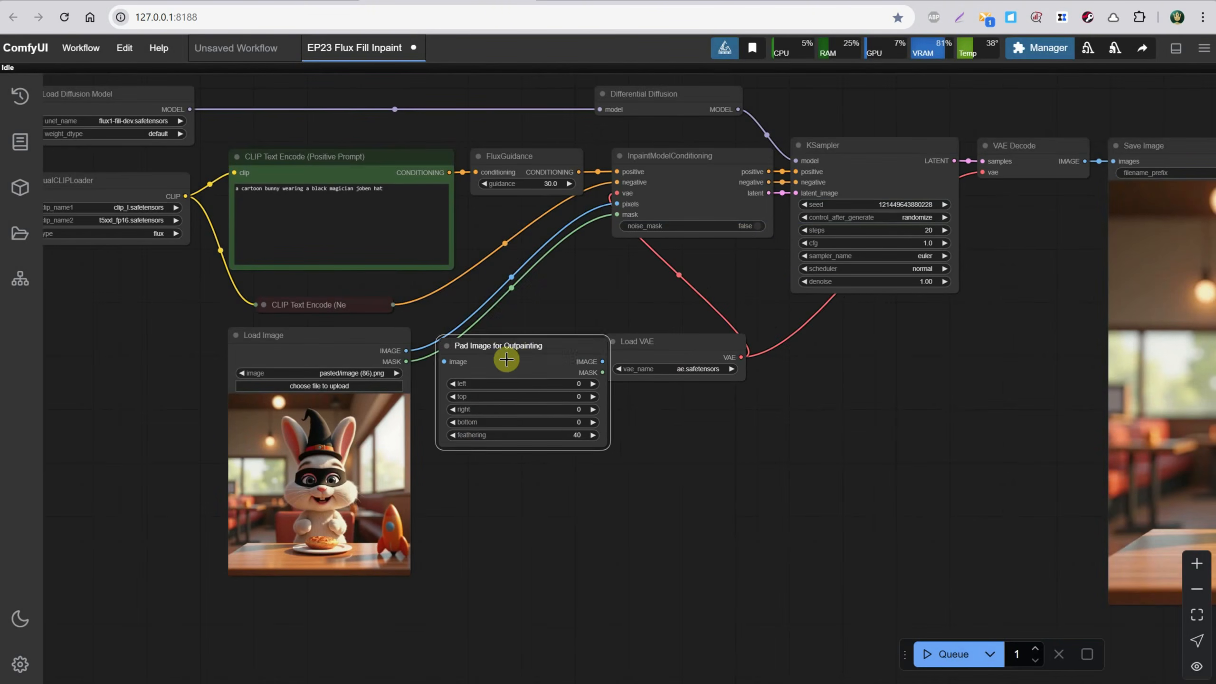
left_click_drag(344, 347, 281, 358)
left_click_drag(531, 355, 477, 361)
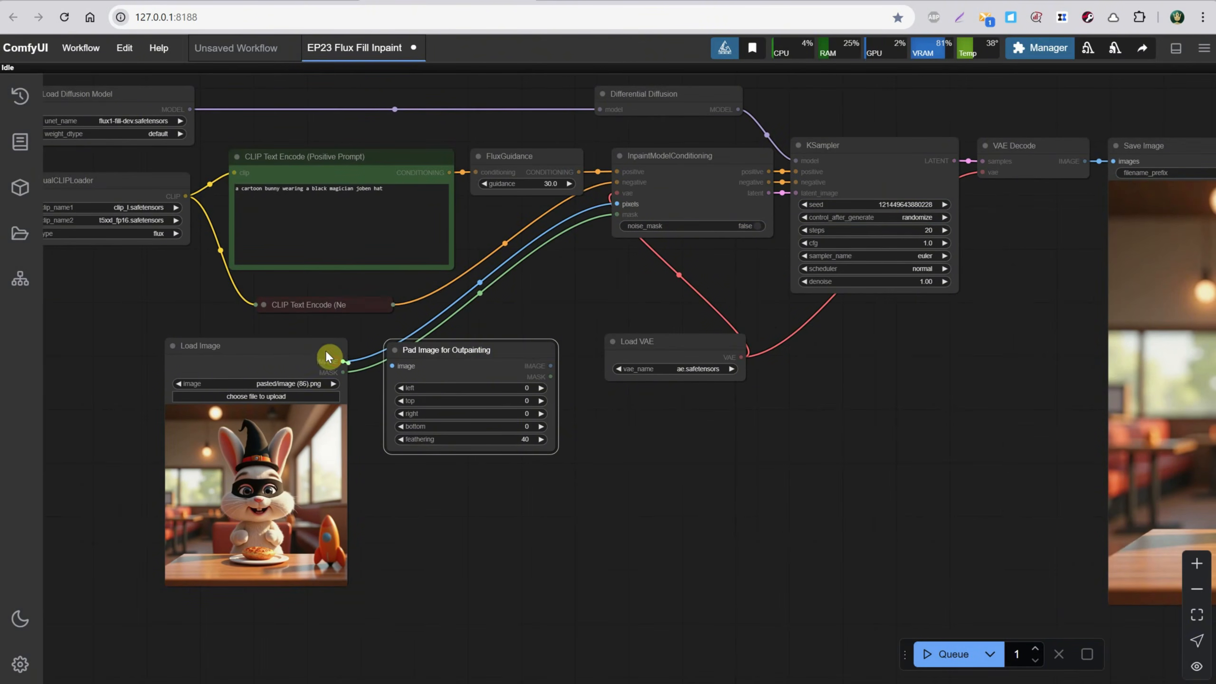
Route the Load Image output through Pad Image for Outpainting, and connect its IMAGE and MASK outputs to InpaintModelConditioning's pixels and mask inputs.
left_click_drag(335, 361, 392, 366)
left_click_drag(466, 349, 450, 343)
left_click_drag(536, 359, 618, 204)
left_click_drag(451, 339, 461, 334)
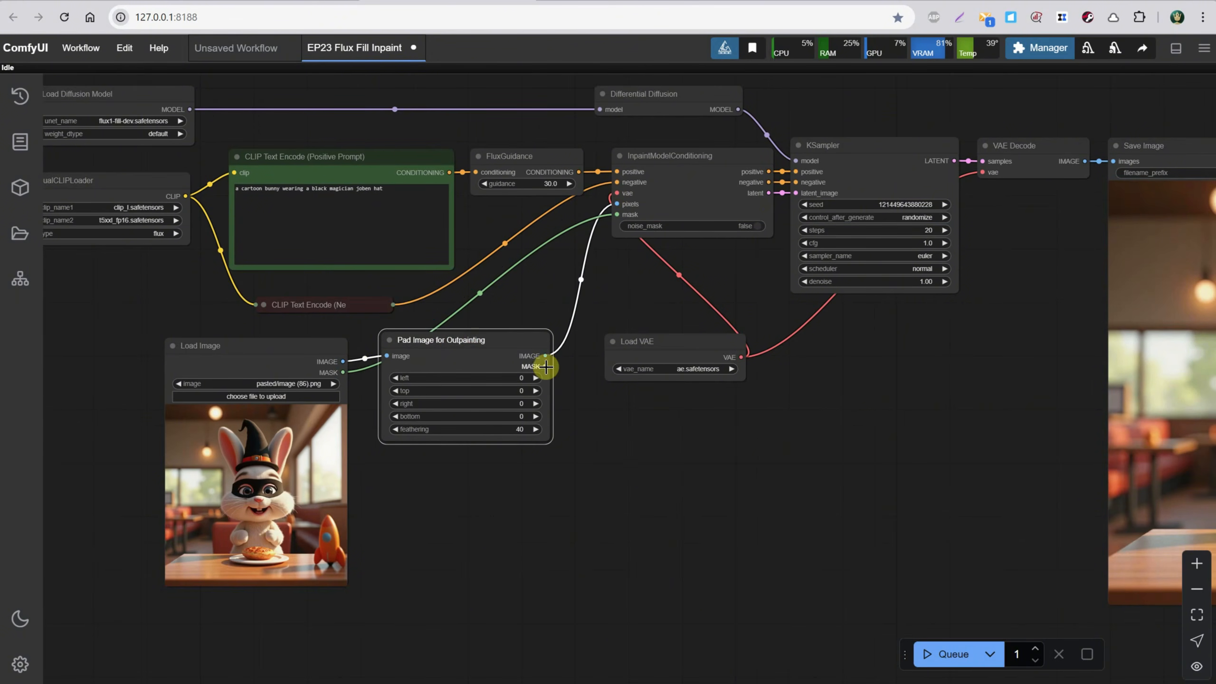
left_click_drag(545, 366, 618, 214)
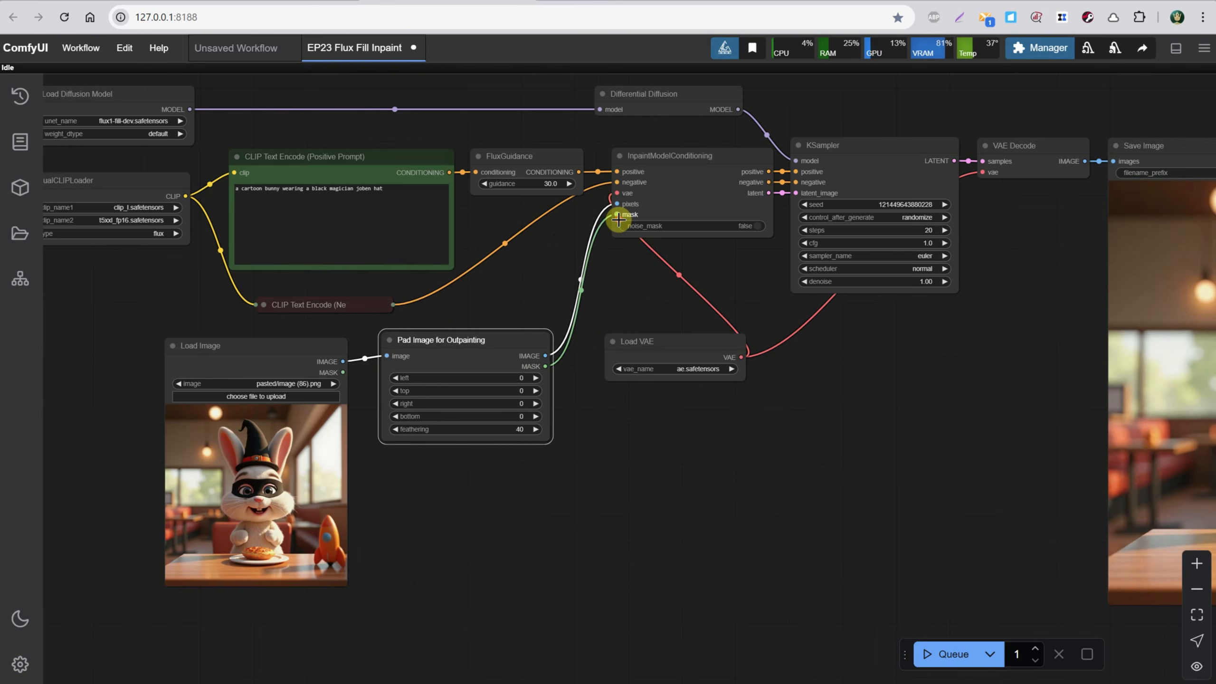
mouse_move(484, 341)
left_mouse_down()
mouse_move(467, 340)
mouse_move(470, 355)
left_mouse_up()
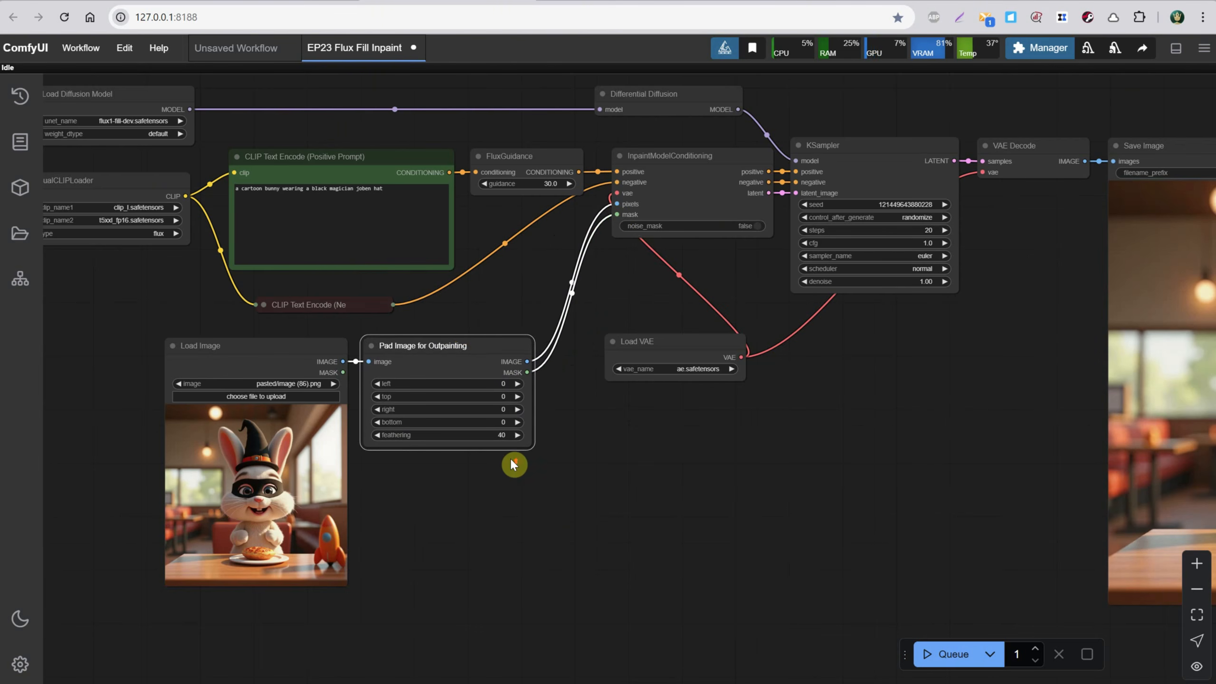
Set the left padding of the Pad Image for Outpainting node to 400.
scroll(510, 458, "up", 5)
left_click_drag(430, 426, 609, 457)
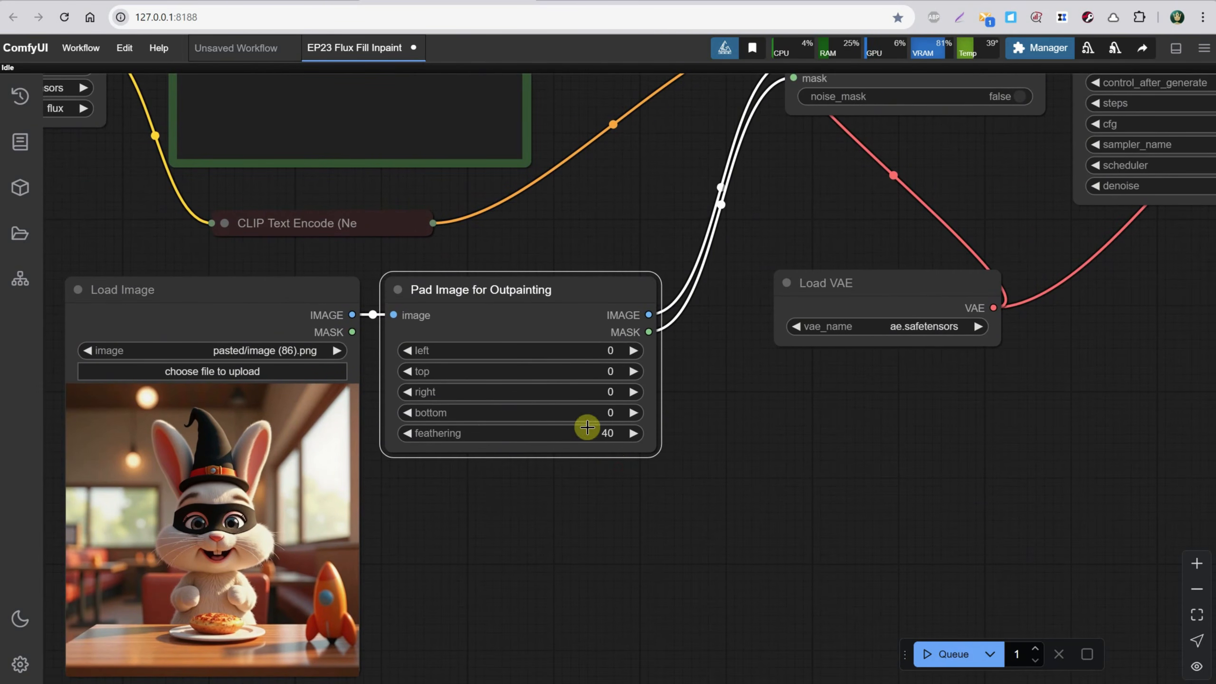
scroll(602, 426, "down", 1)
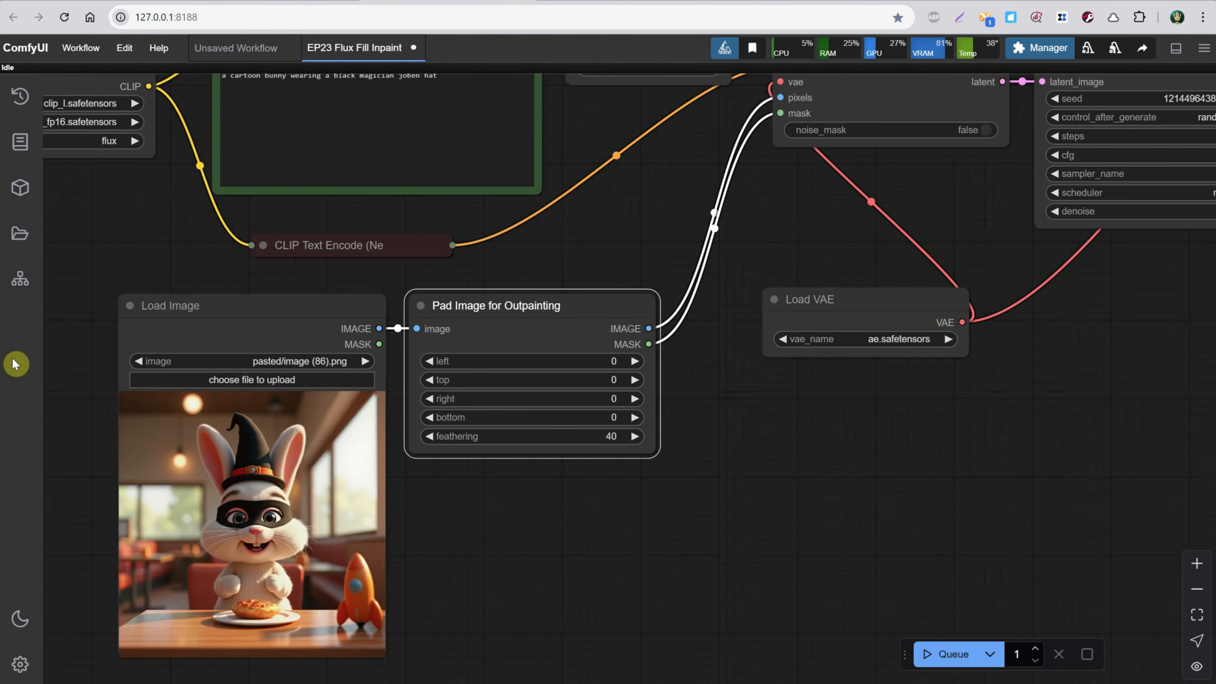
left_click(610, 362)
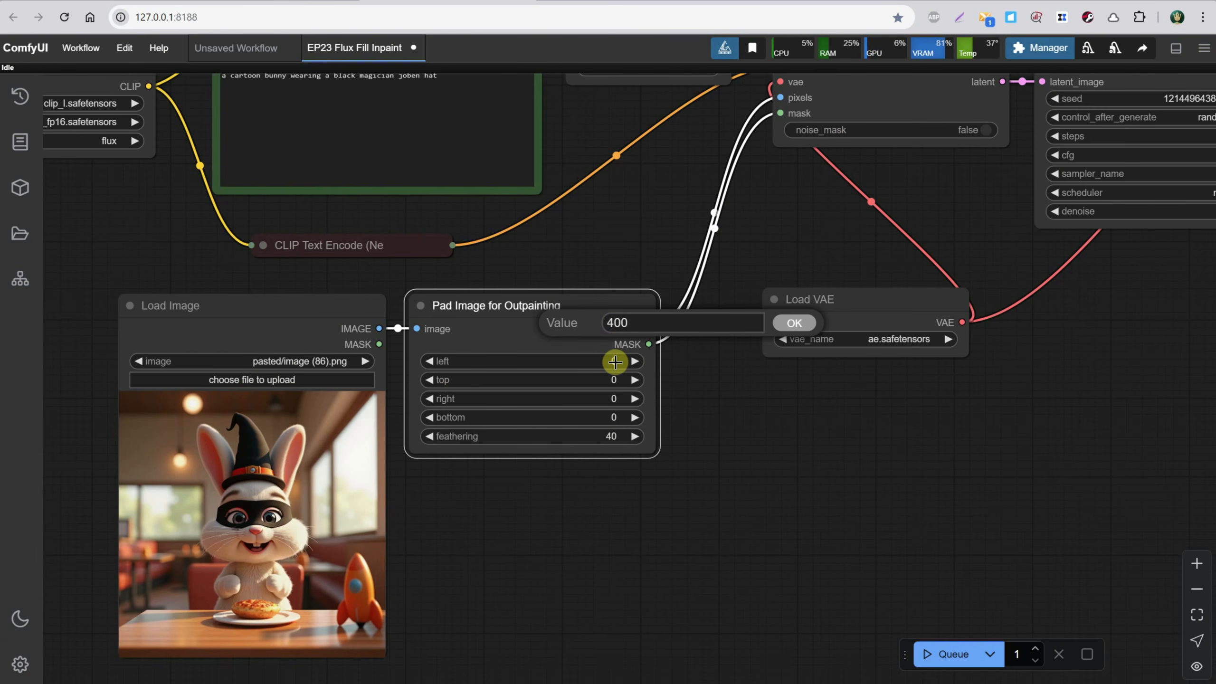
key("Return")
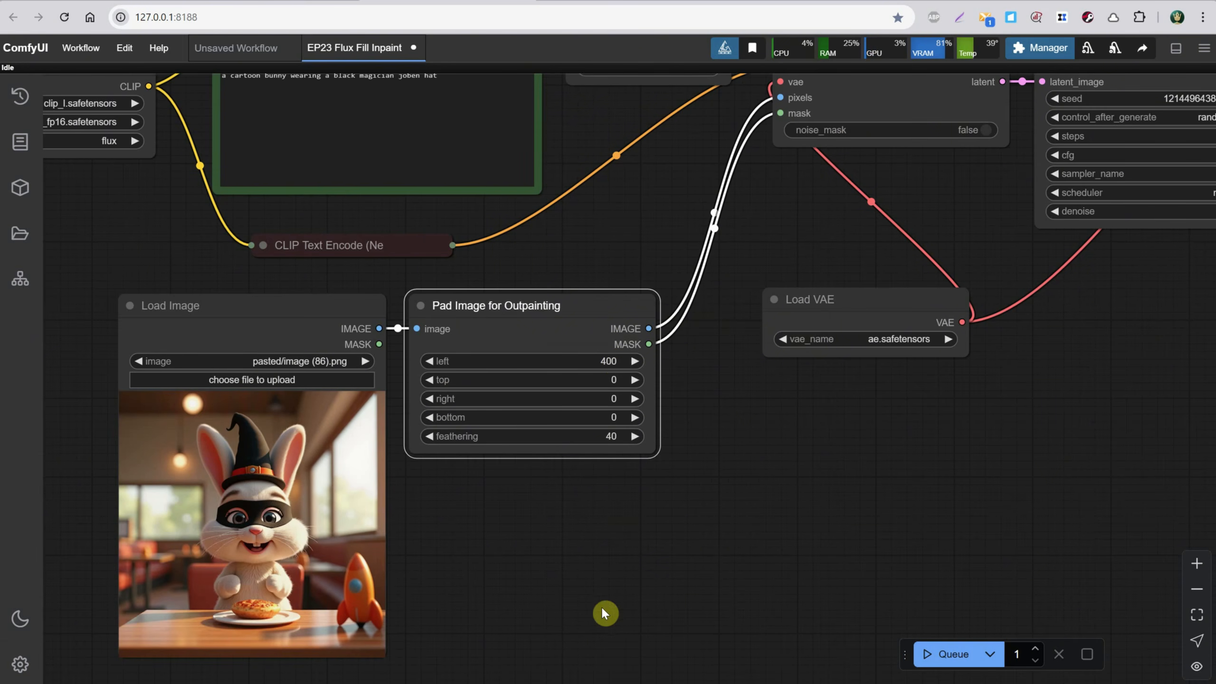
Replace the positive prompt with "a 3d cartoon restaurant interior" and generate the outpainted image.
scroll(469, 529, "down", 1)
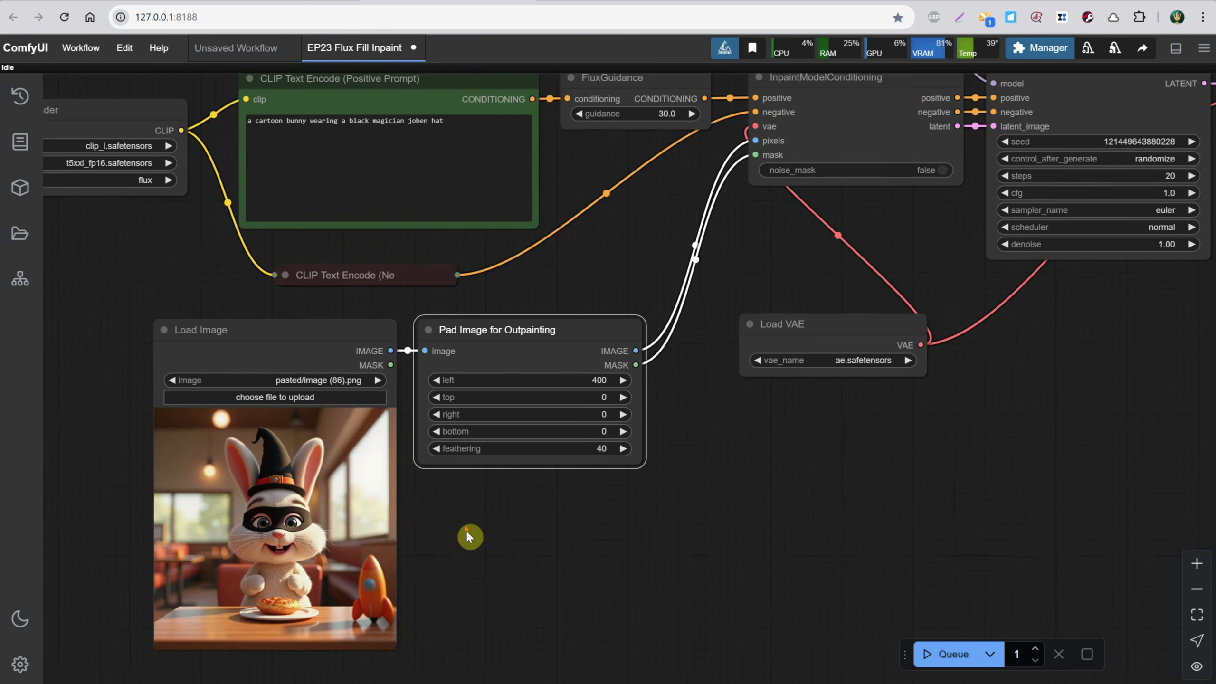
left_click_drag(458, 503, 560, 539)
left_click(594, 154)
key("ctrl+a")
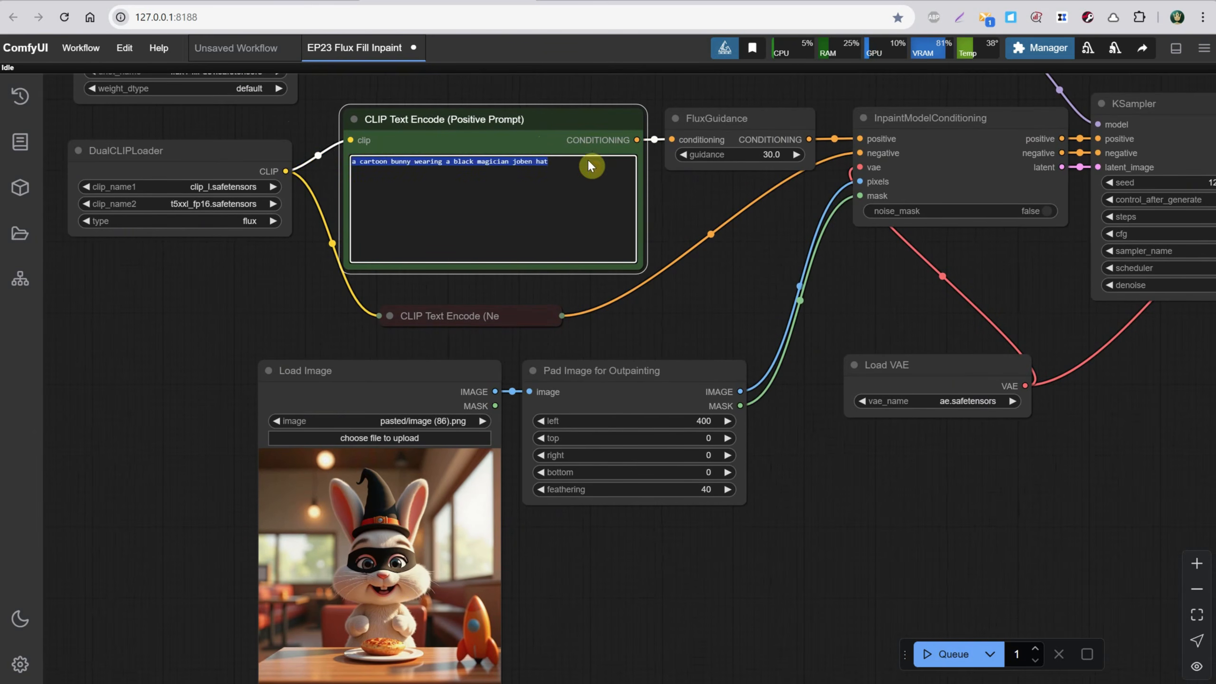
type("a 3d cartoon restaurant inte")
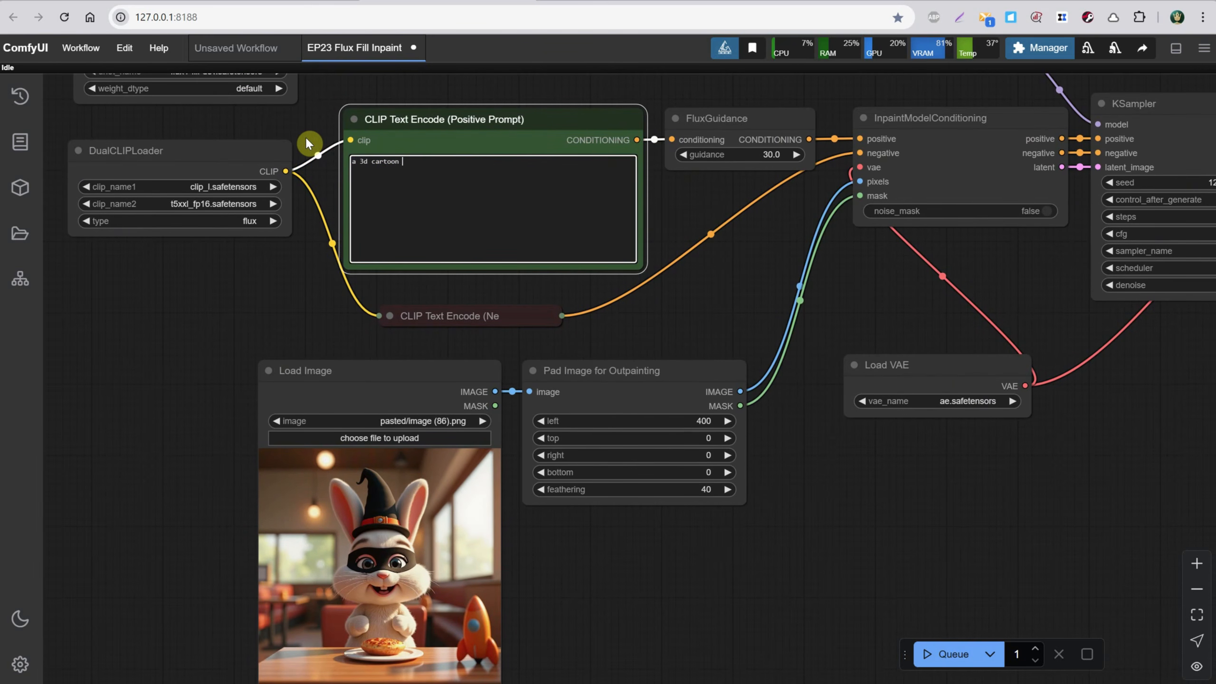
type("rior")
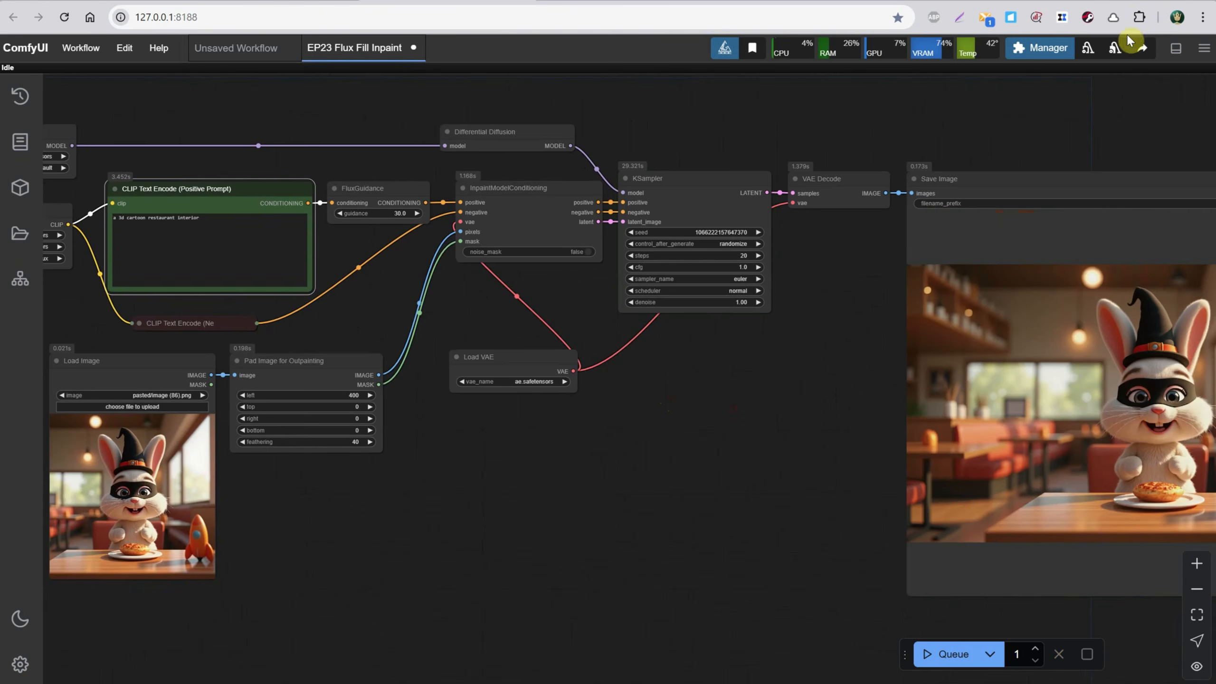
left_click_drag(843, 387, 498, 388)
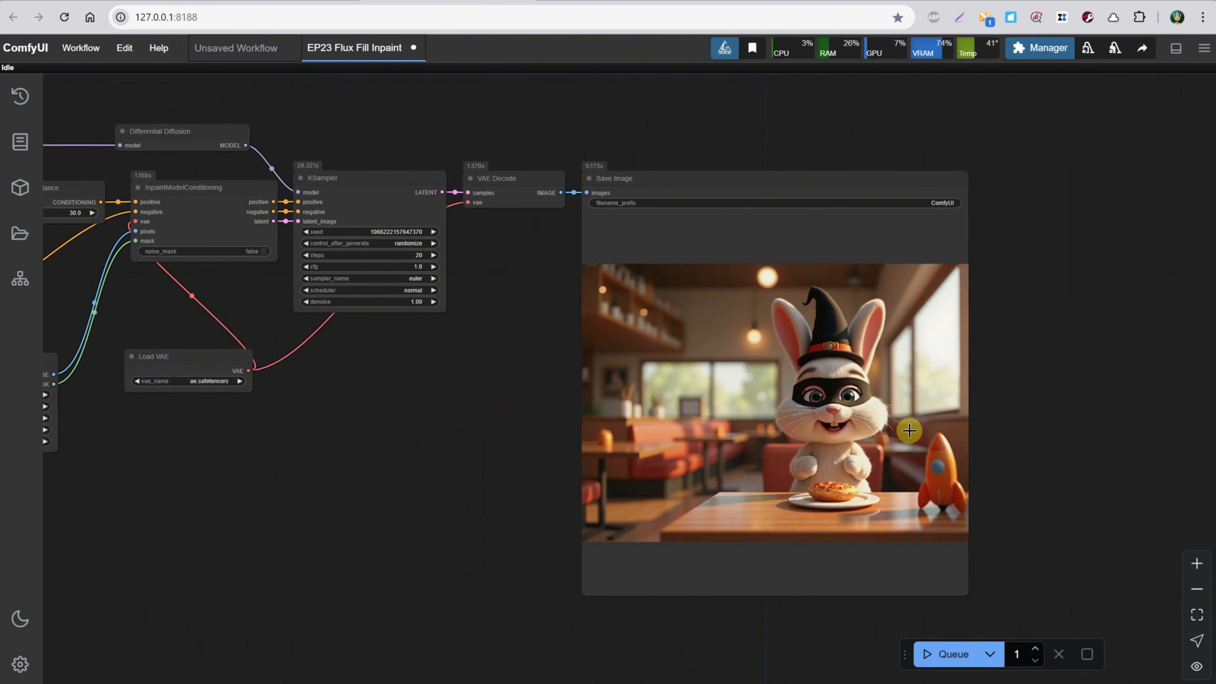
Set the outpainting padding to left 0, top 512 and bottom 256, and queue the workflow twice.
scroll(900, 407, "down", 5)
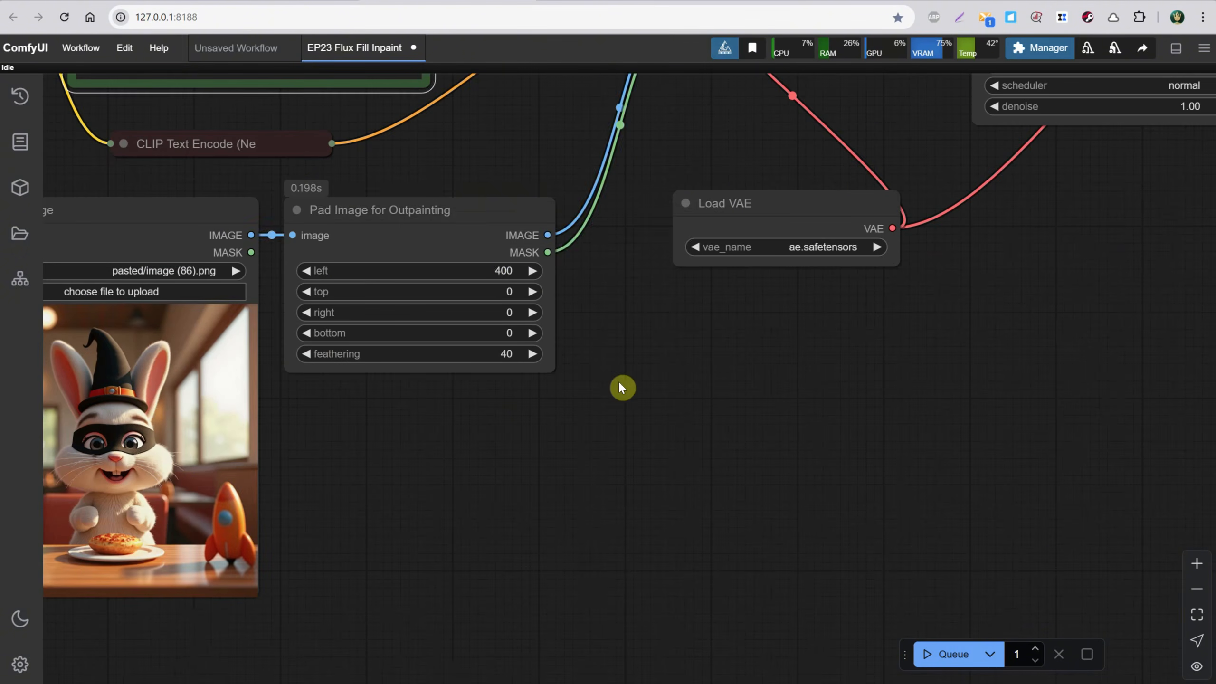
left_click(493, 266)
key("Escape")
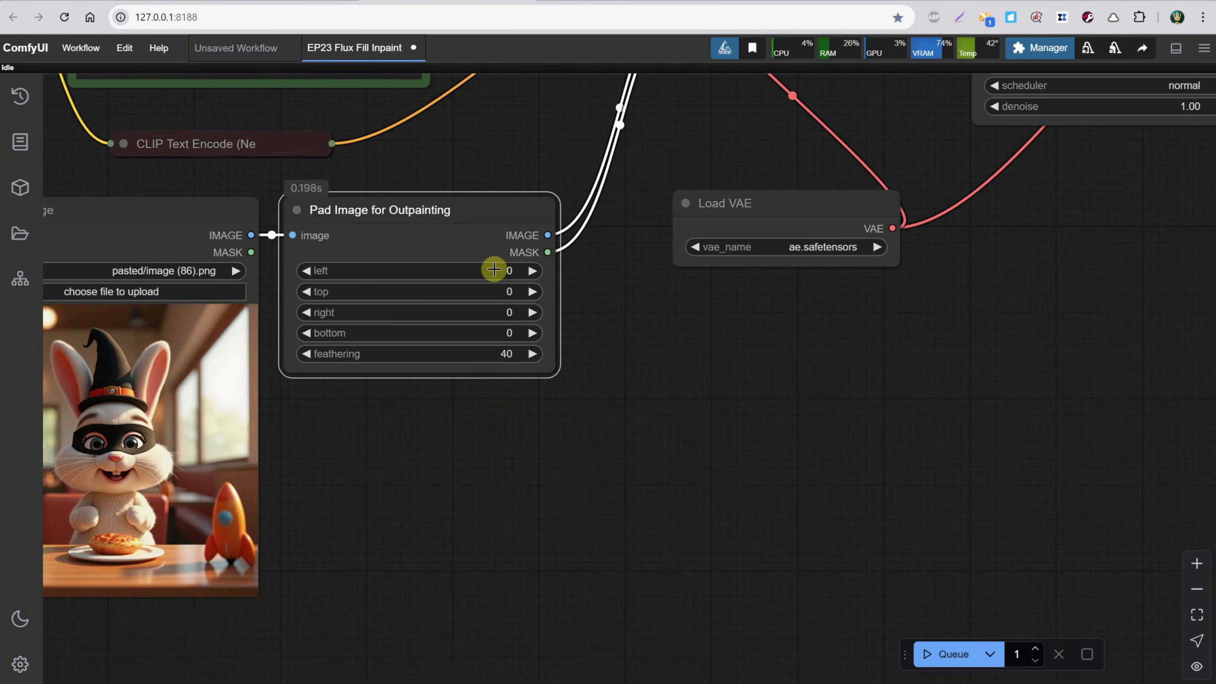
left_click(498, 291)
type("512")
key("Return")
left_click(502, 332)
type("256")
key("Return")
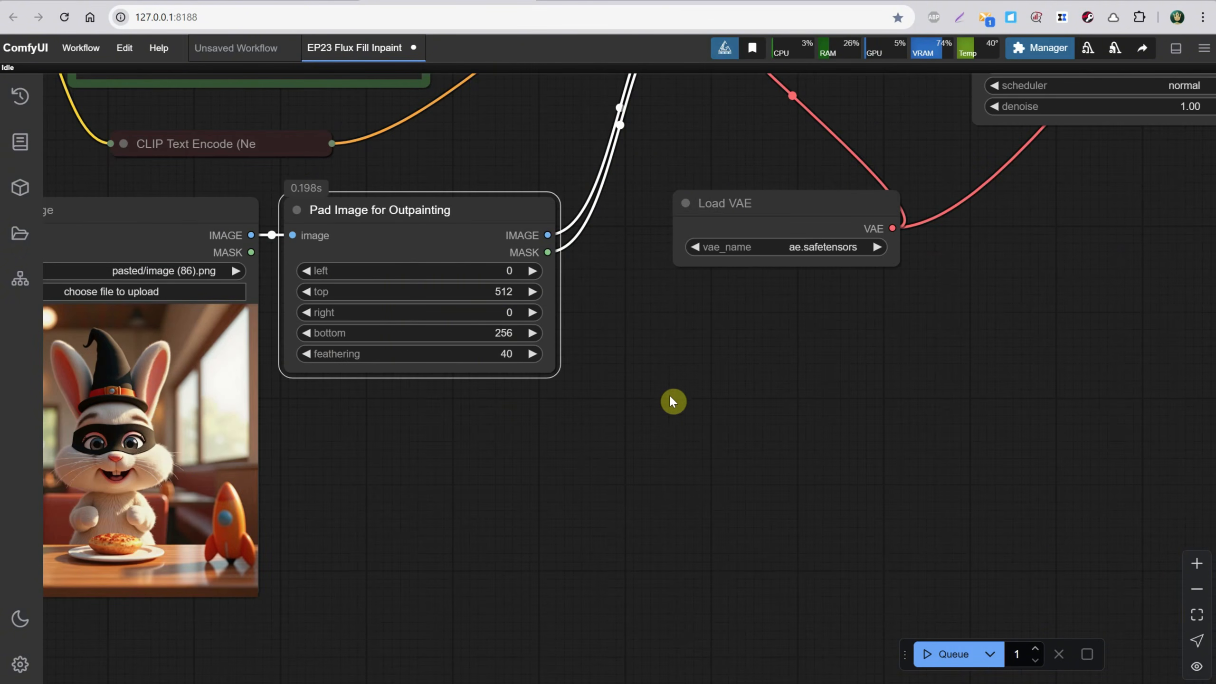
left_click(938, 653)
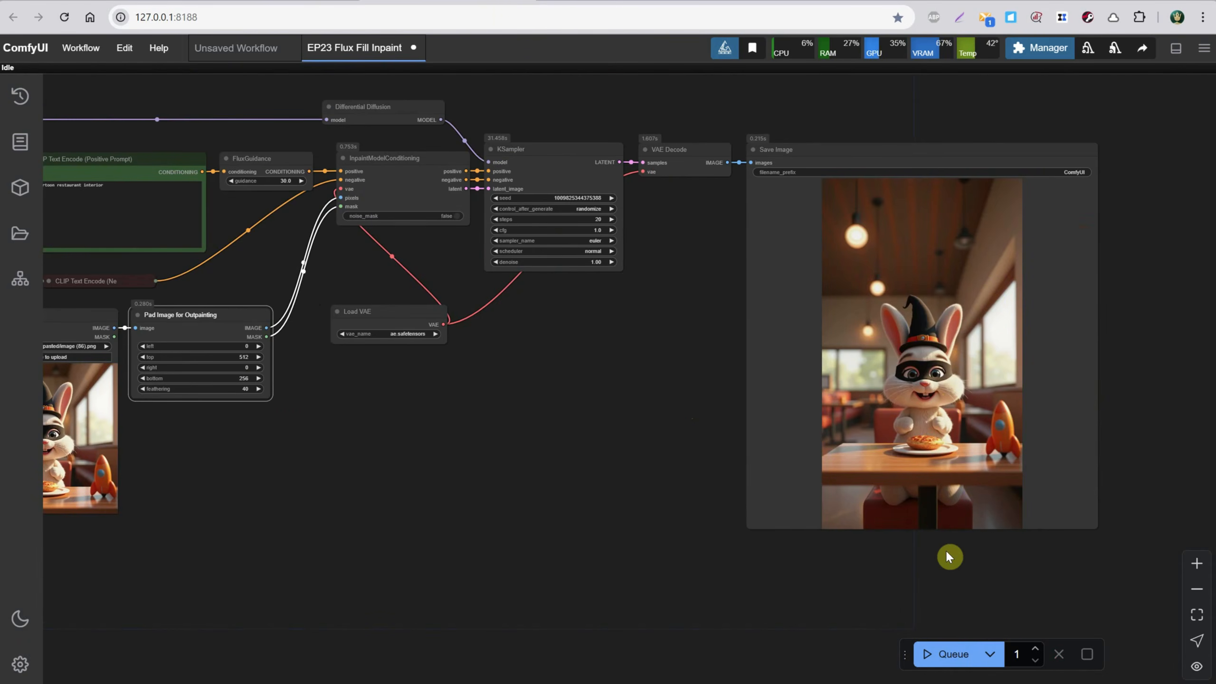
left_click(947, 655)
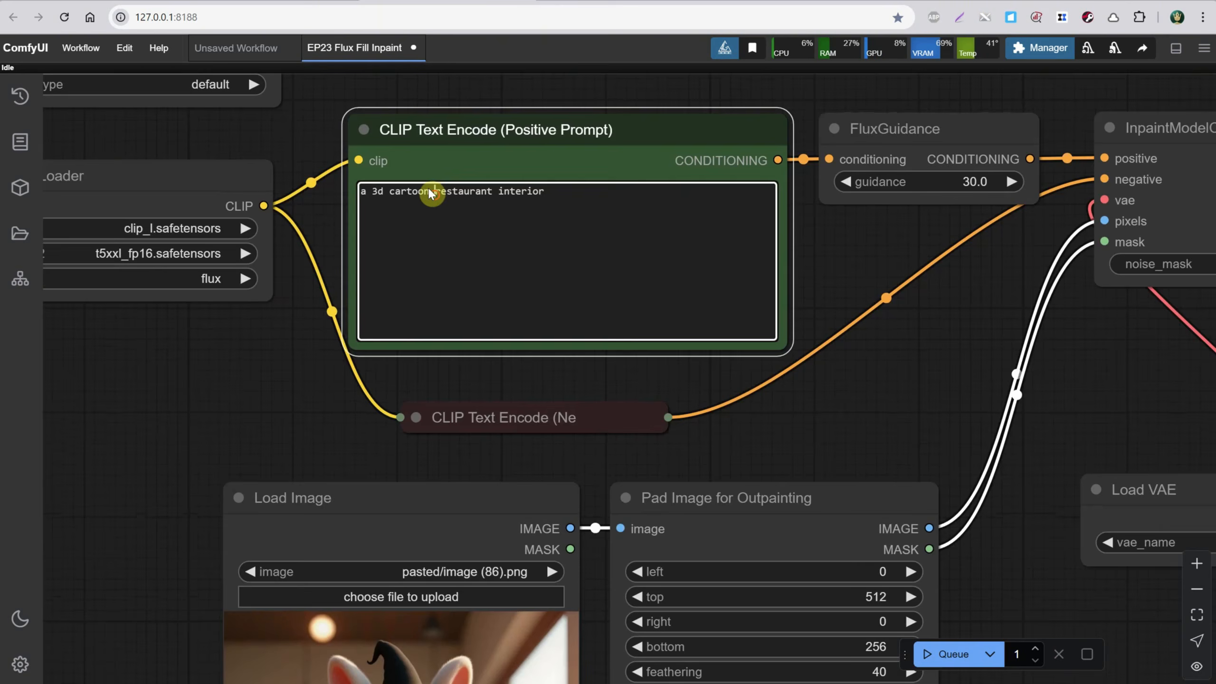
Change the positive prompt to "a 3d cartoon bunny inside a restaurant interior, cute" and generate the image.
type("bunny inside a")
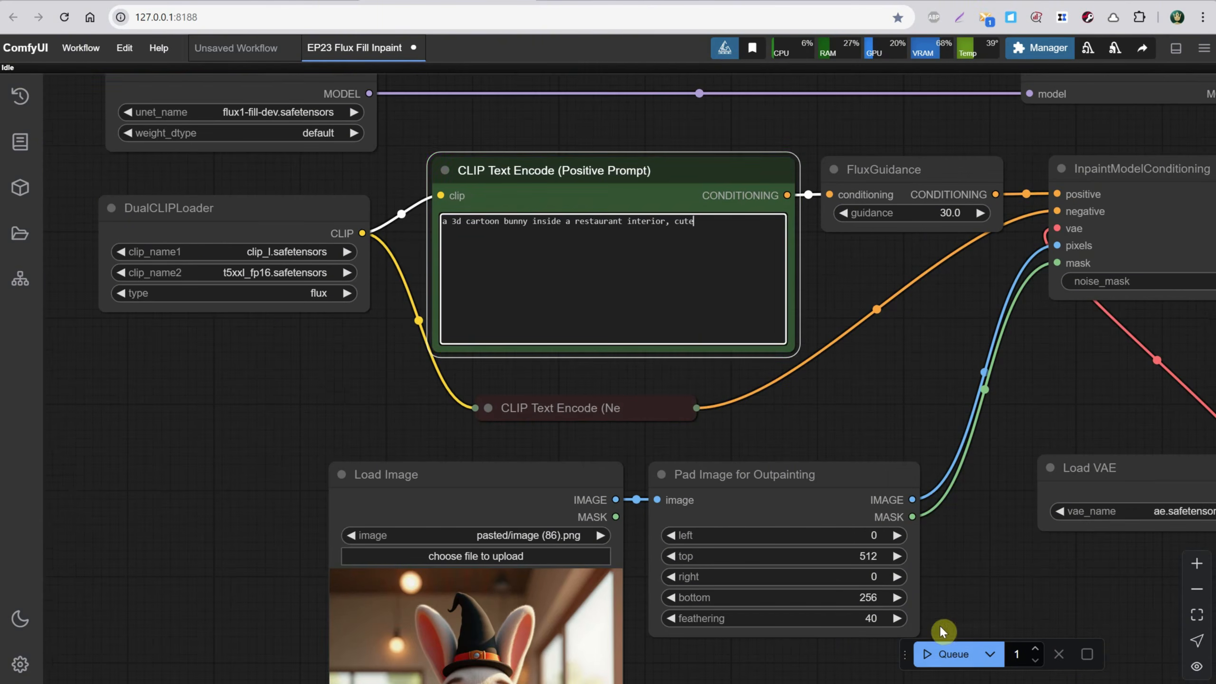
left_click(934, 653)
scroll(885, 393, "down", 3)
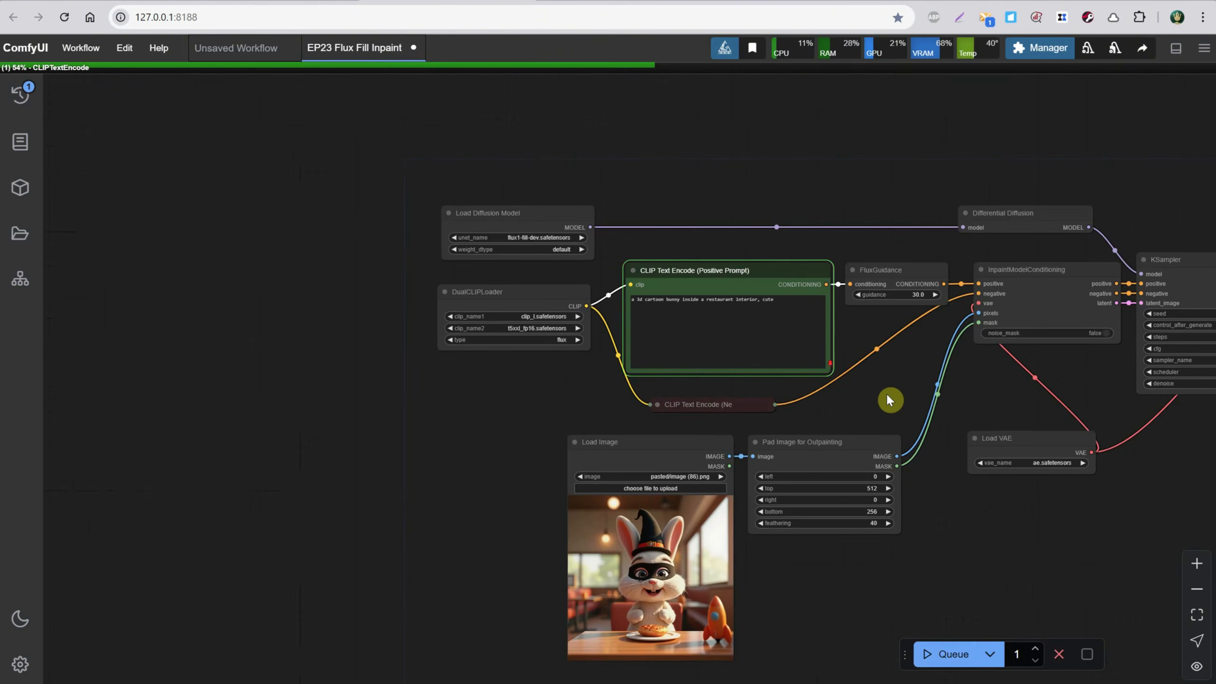
scroll(425, 284, "up", 3)
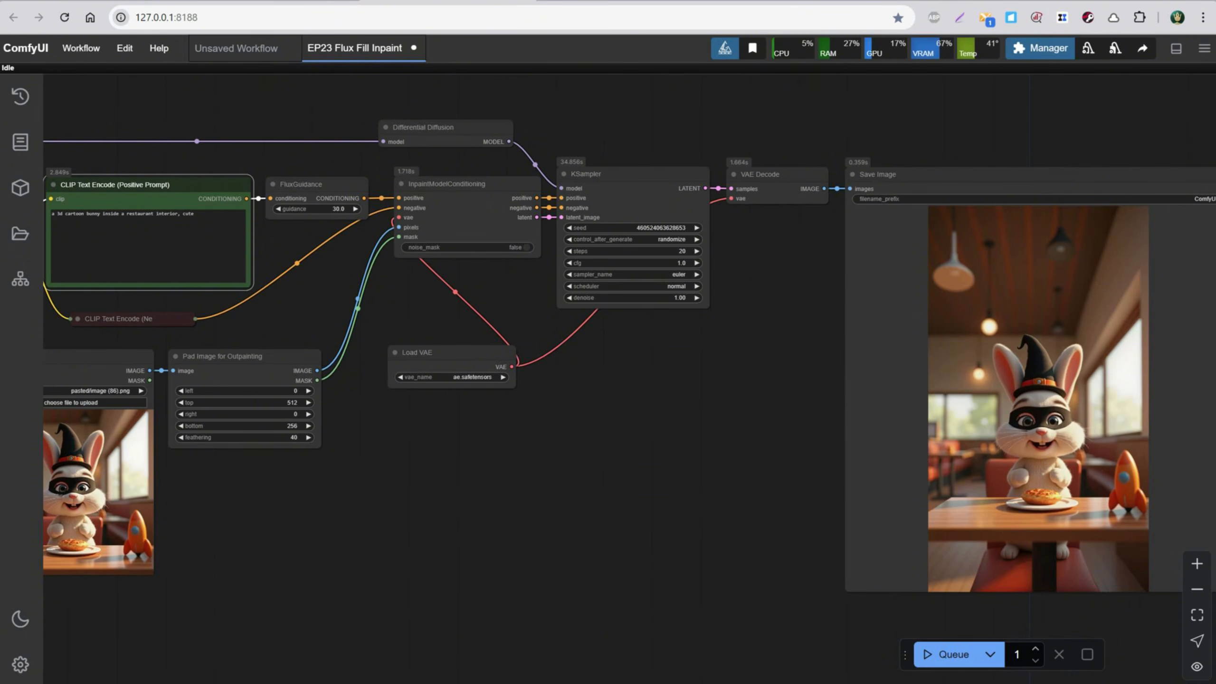
Switch to the Hugging Face FLUX.1-Redux-dev files page, accept the repository's access conditions, and check the size of flux1-redux-dev.safetensors.
key("ctrl+Tab")
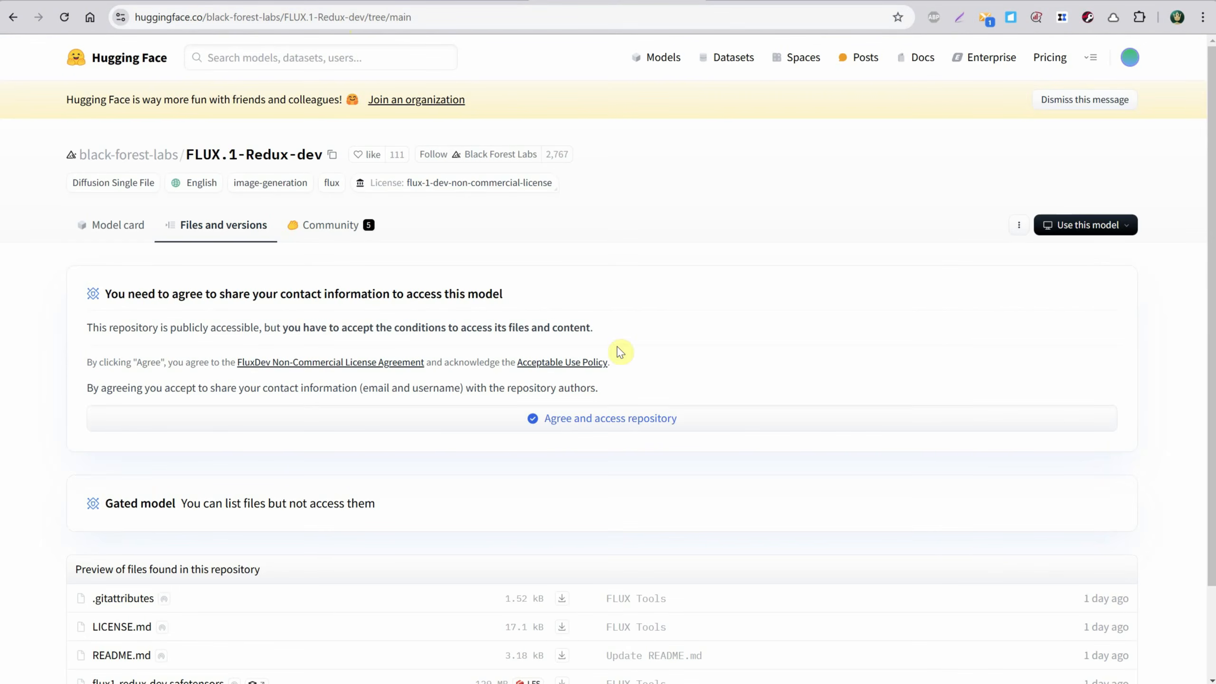
left_click(610, 428)
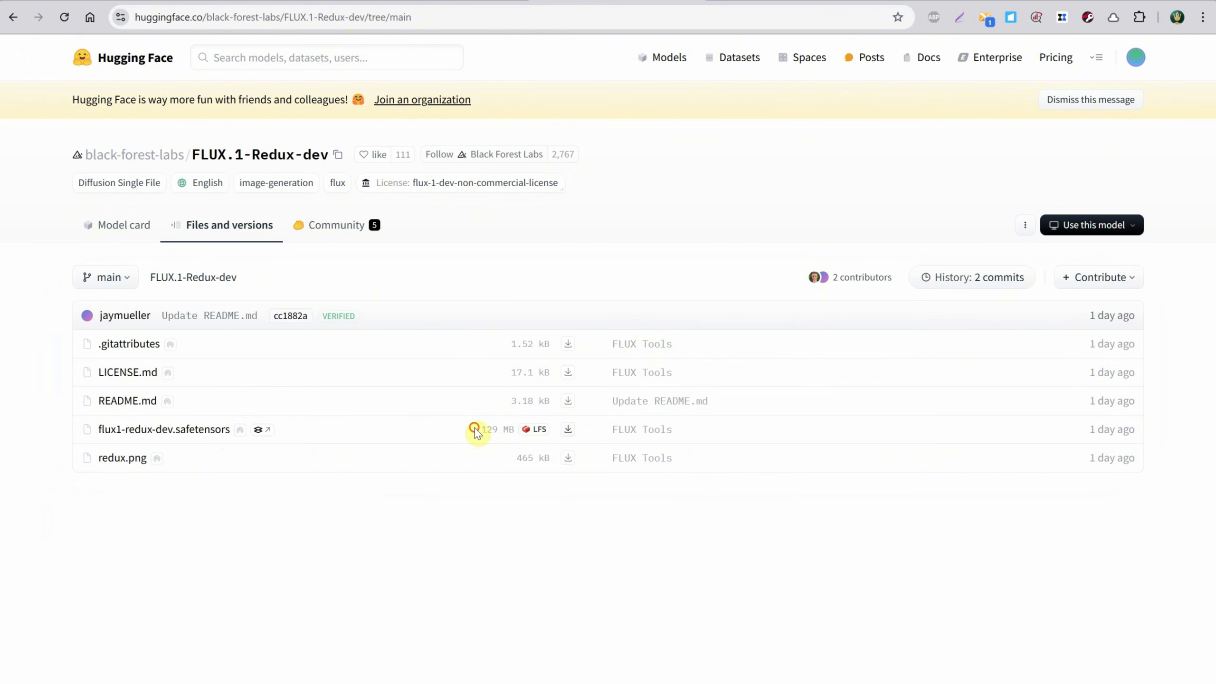
left_click_drag(475, 430, 515, 431)
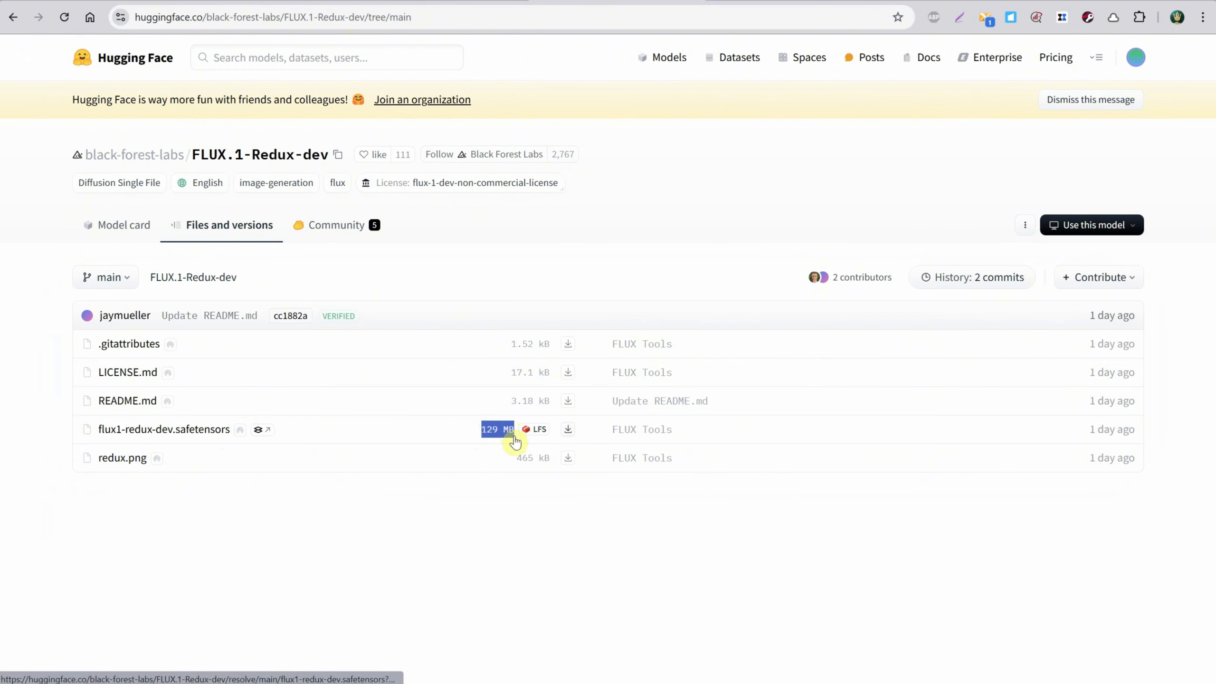
Download flux1-redux-dev.safetensors and save it in the ComfyUI models/style_models folder.
left_click(569, 430)
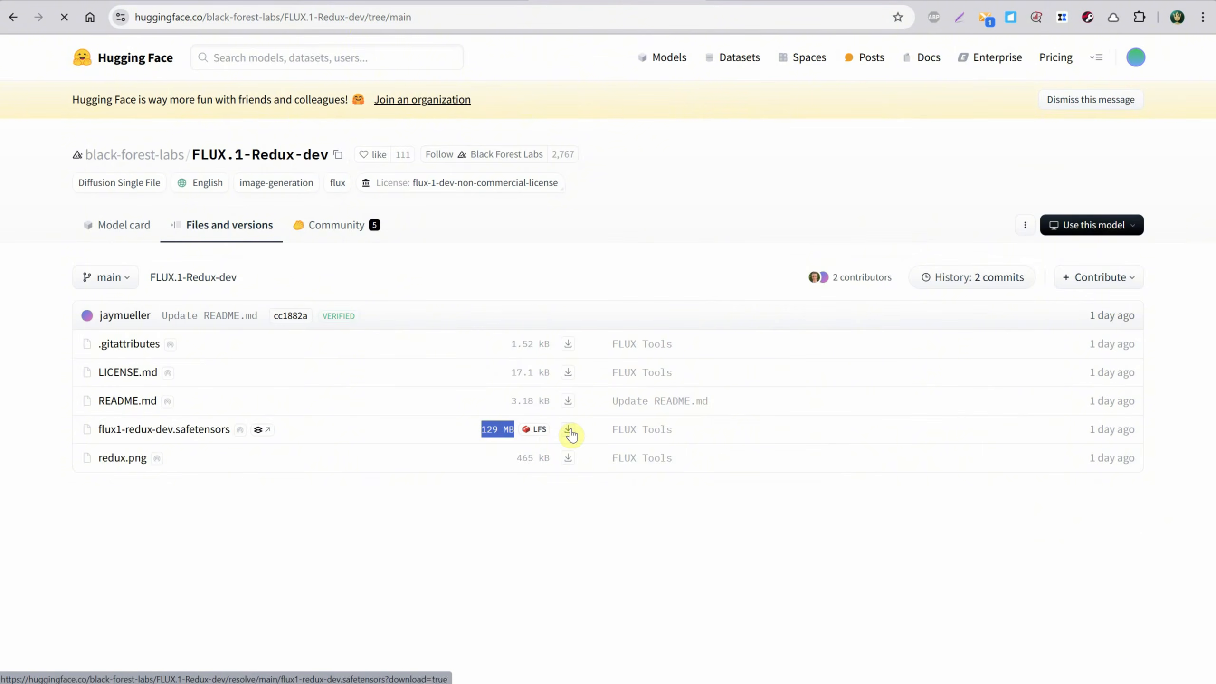
double_click(100, 334)
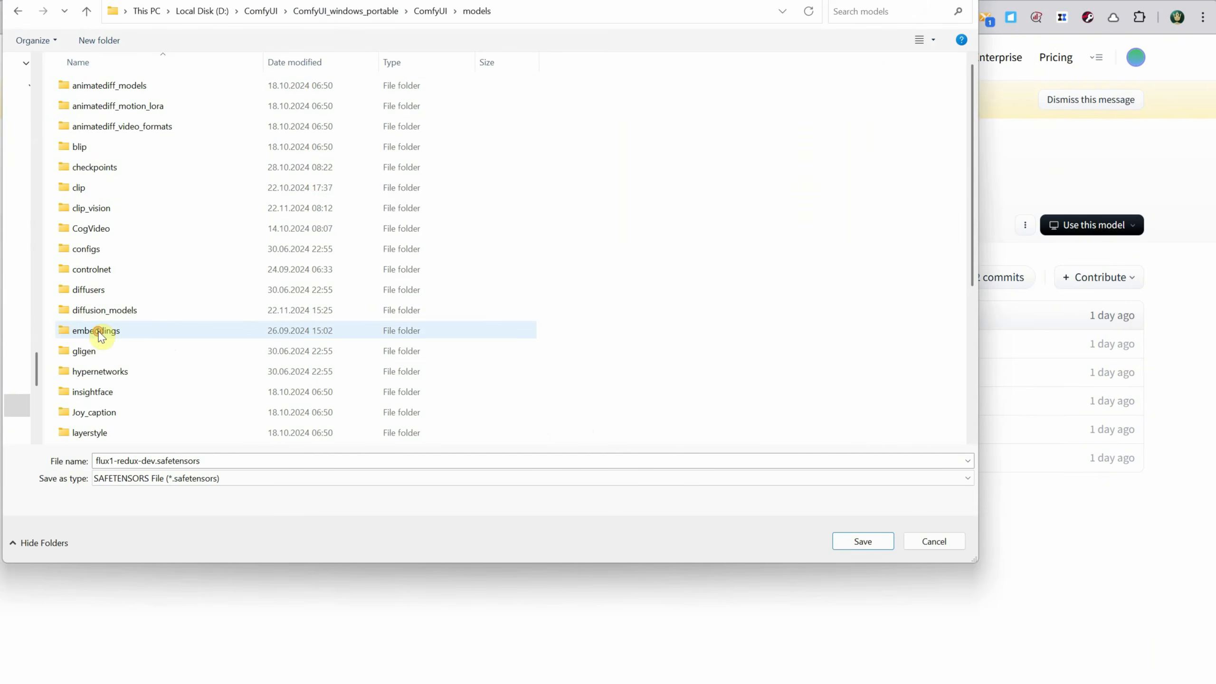
scroll(305, 181, "down", 3)
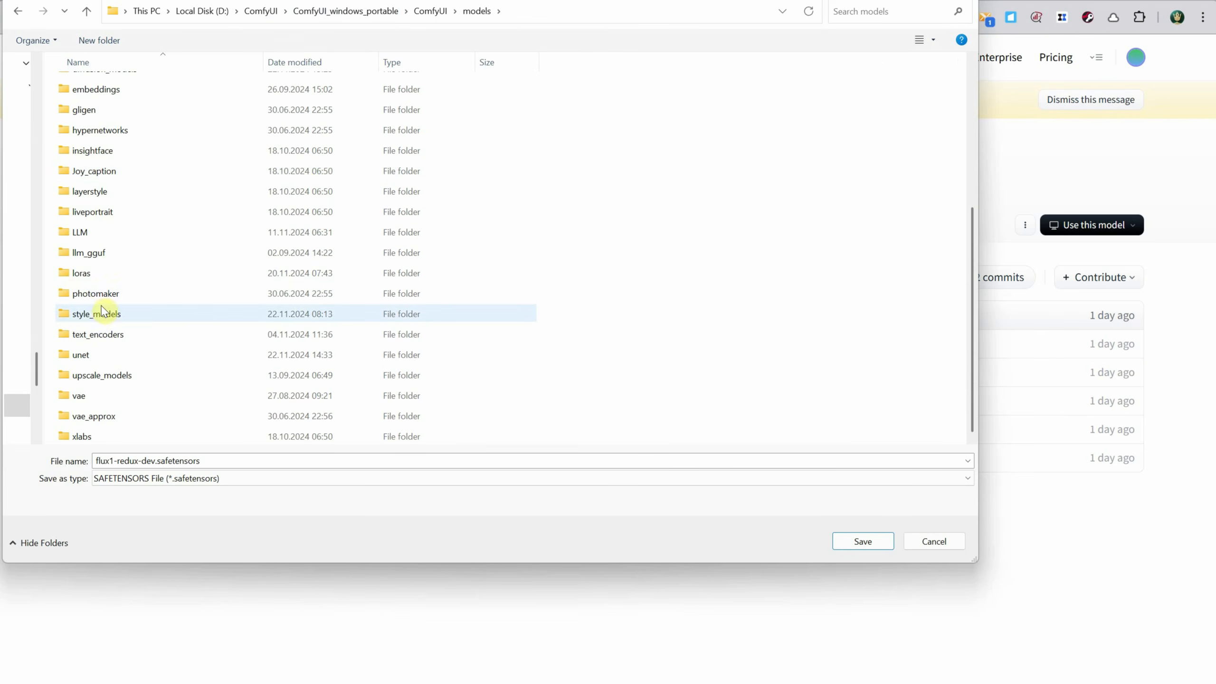
left_click(98, 319)
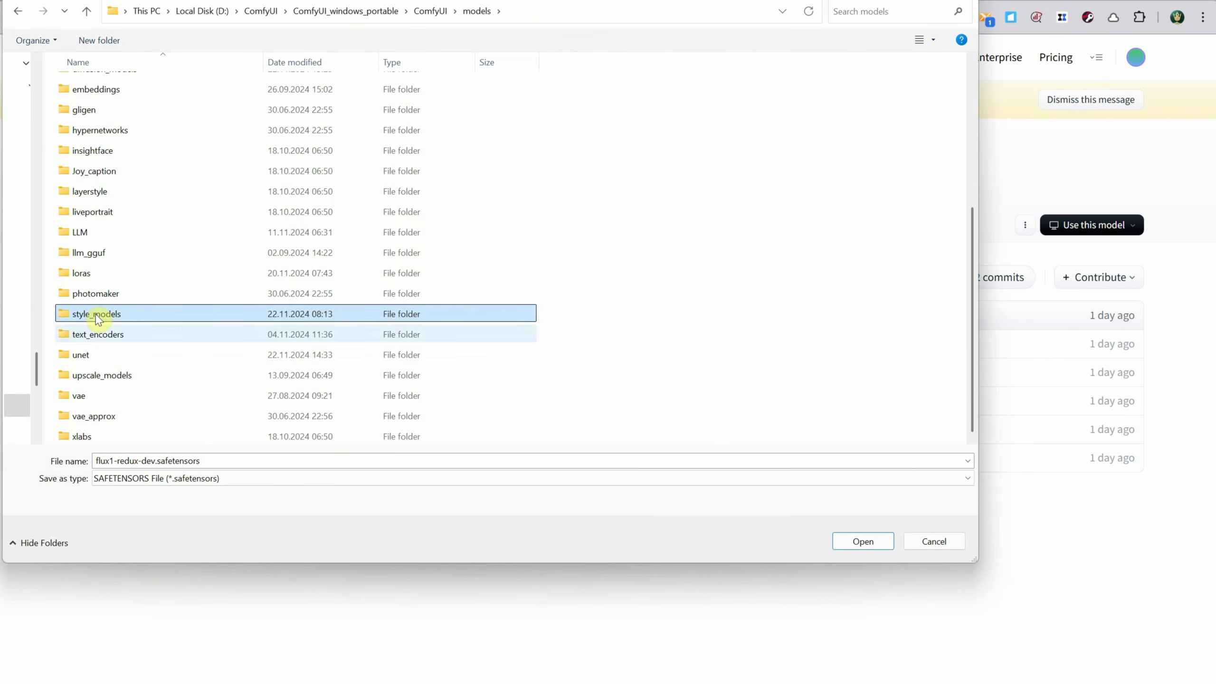
double_click(98, 314)
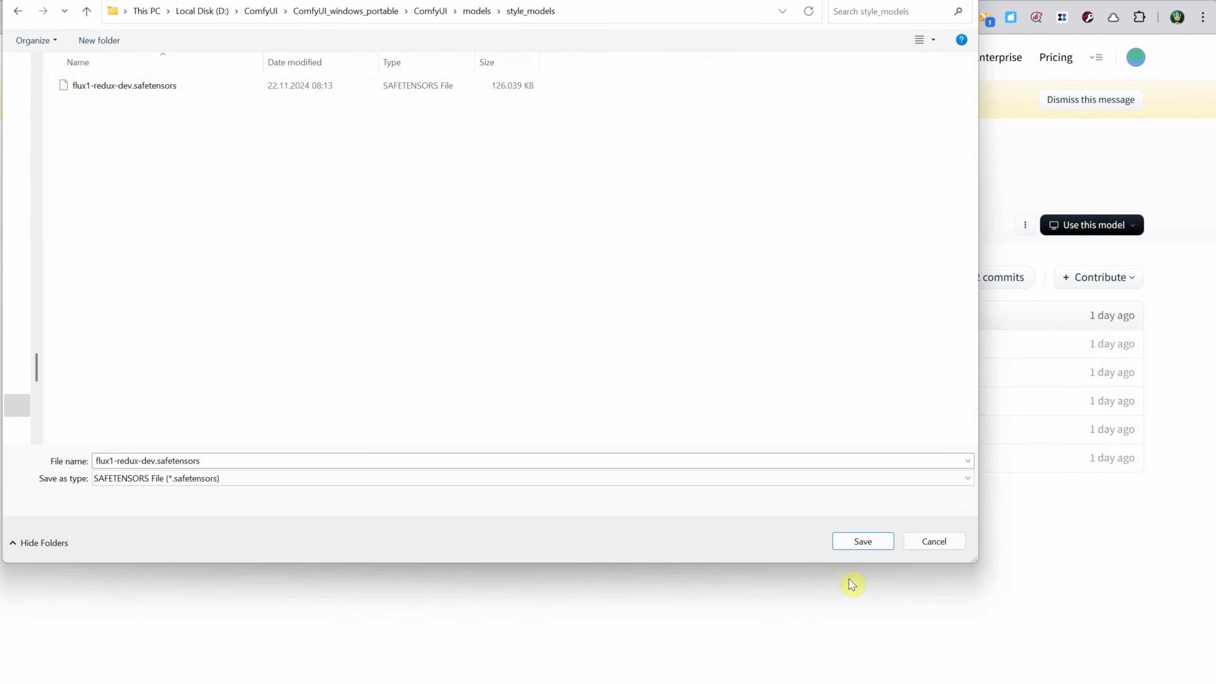
left_click(858, 542)
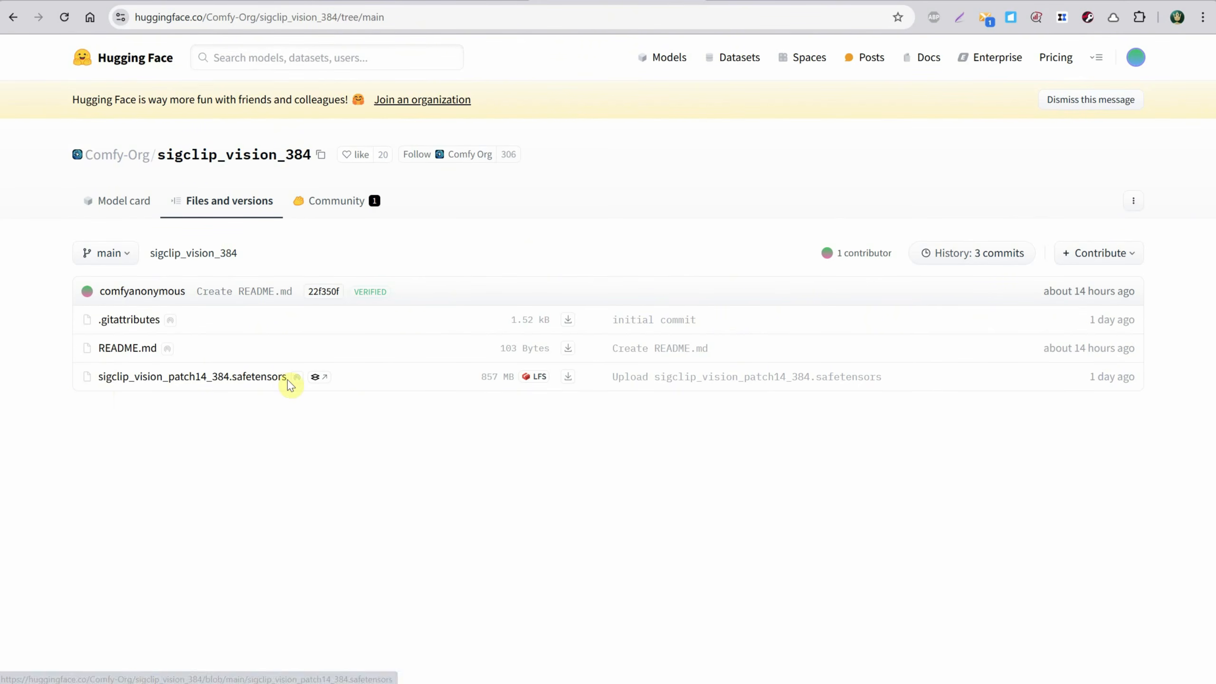
Start downloading sigclip_vision_patch14_384.safetensors, browse to the ComfyUI models/clip_vision folder, and cancel the save.
left_click(567, 377)
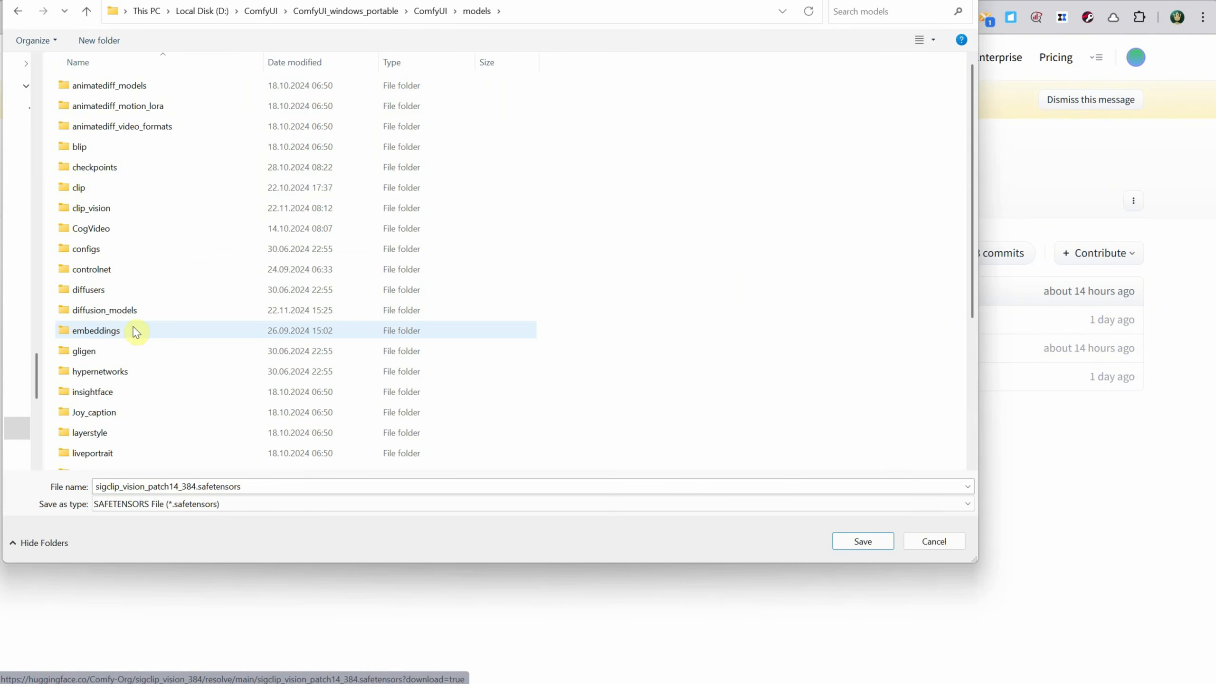
double_click(95, 213)
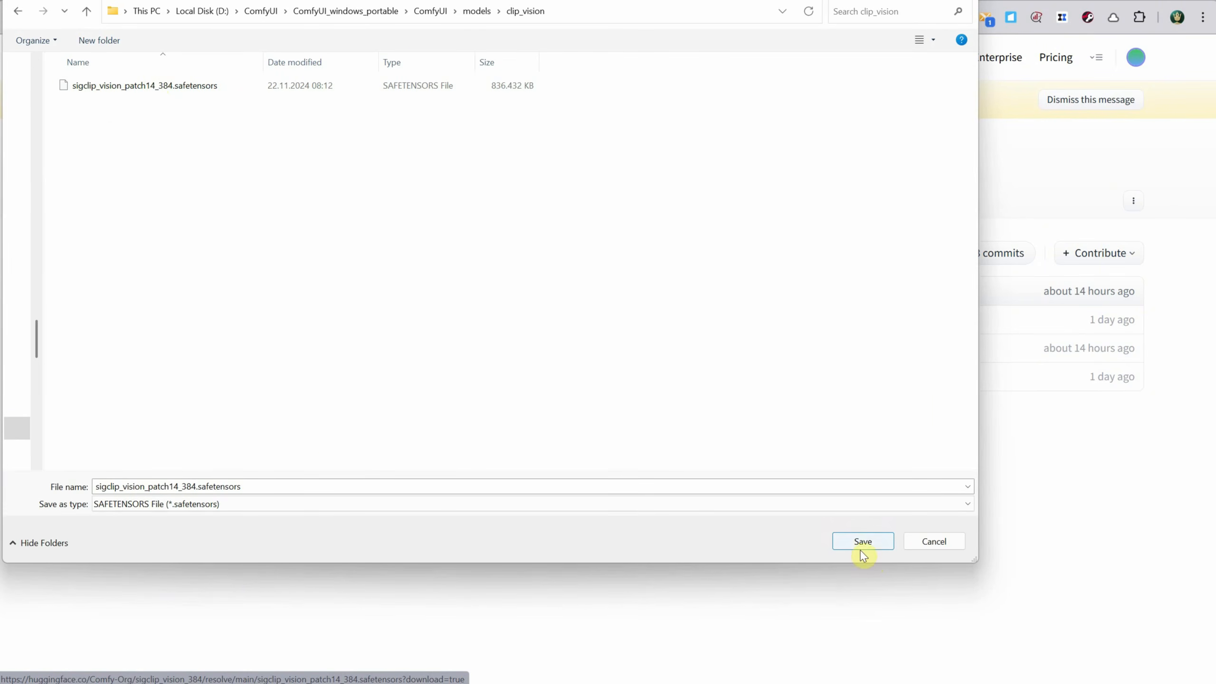
left_click(934, 541)
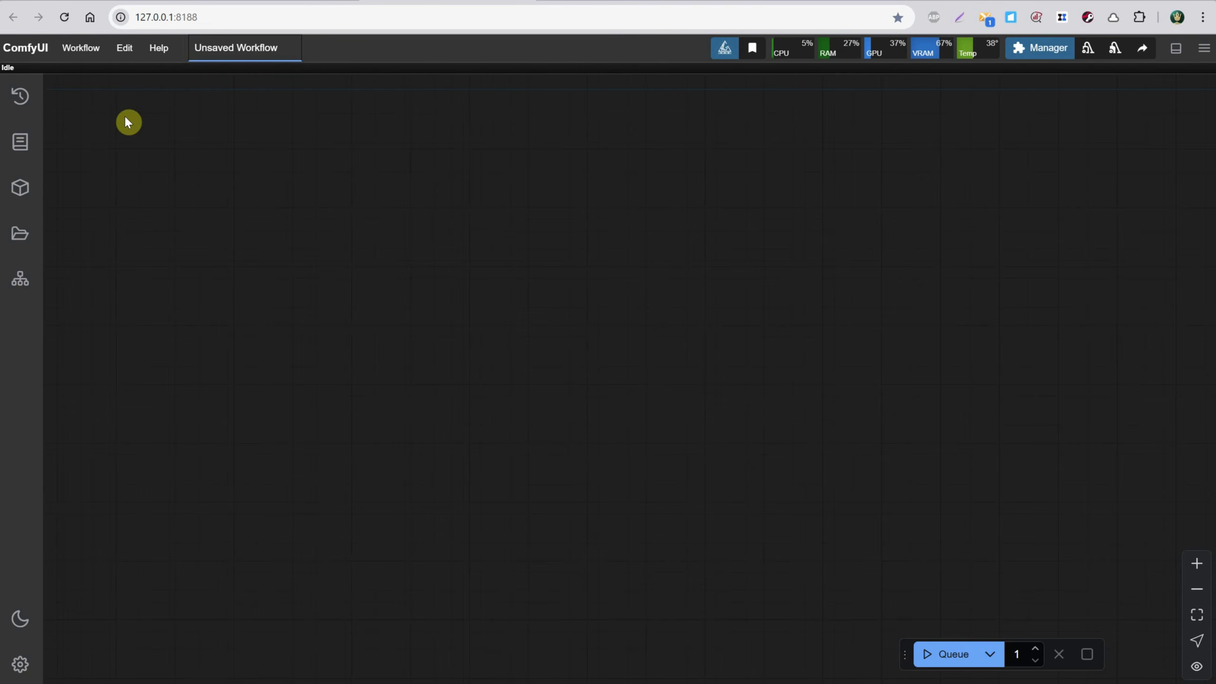
Switch to ComfyUI, refresh the node definitions, and open the workflow EP23 Flux Redux One Image.json.
left_click(124, 48)
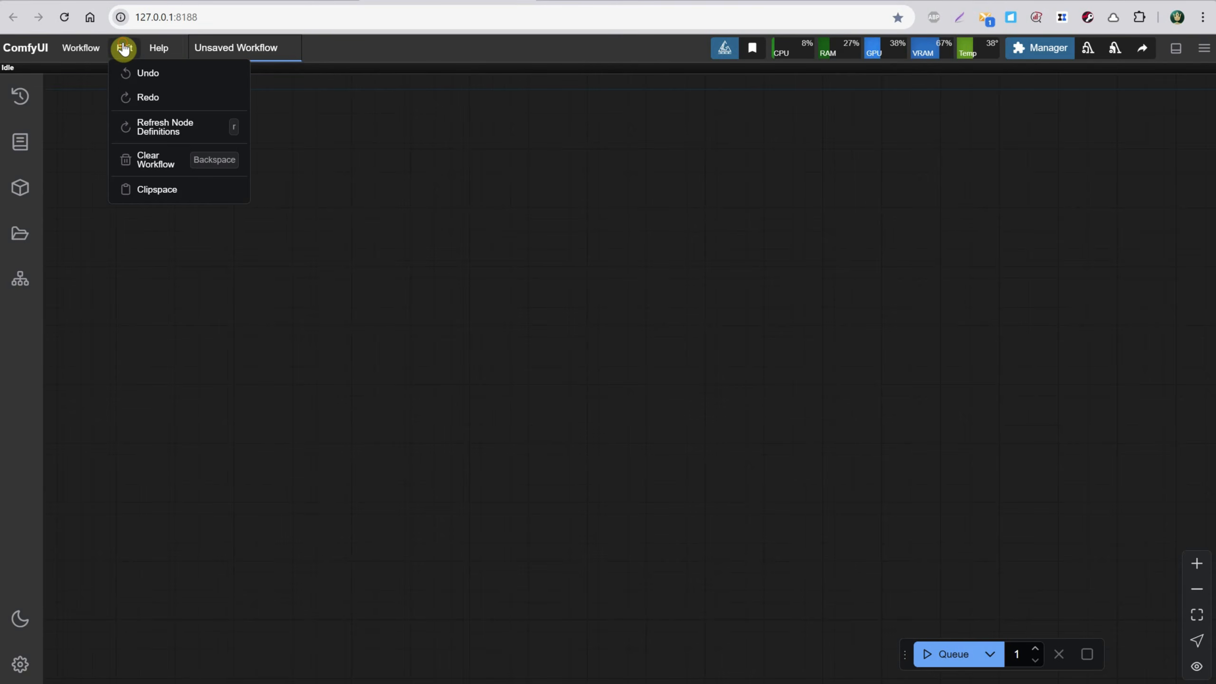
left_click(172, 135)
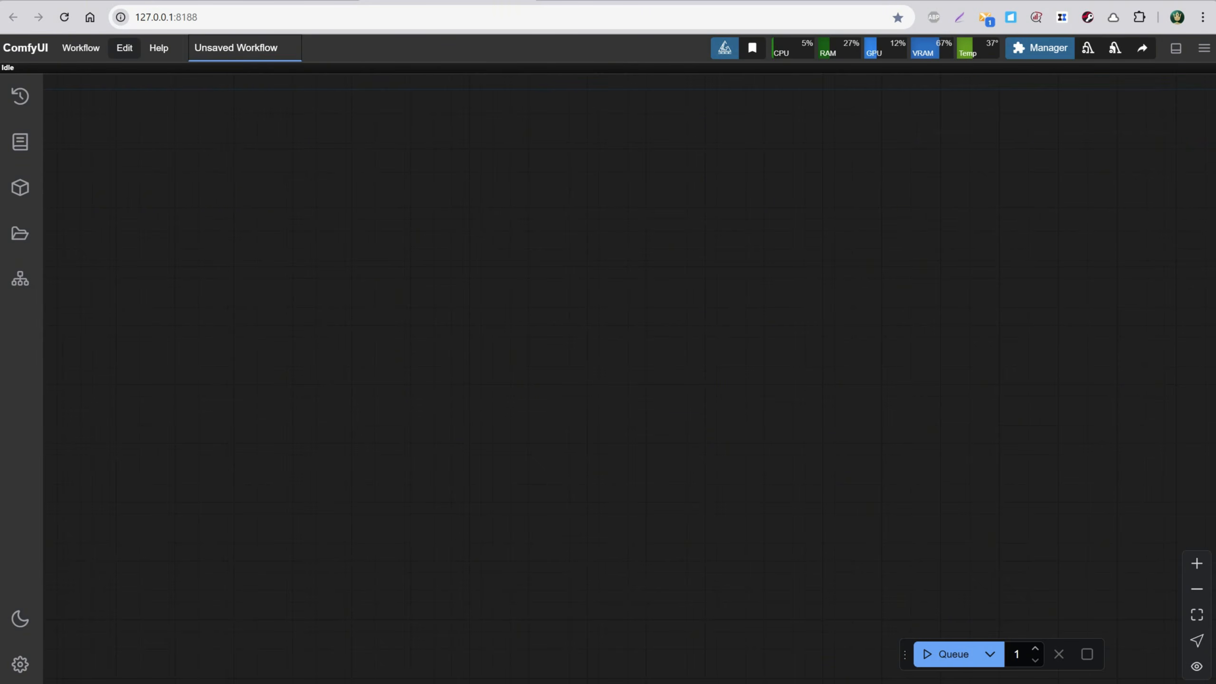
left_click(76, 50)
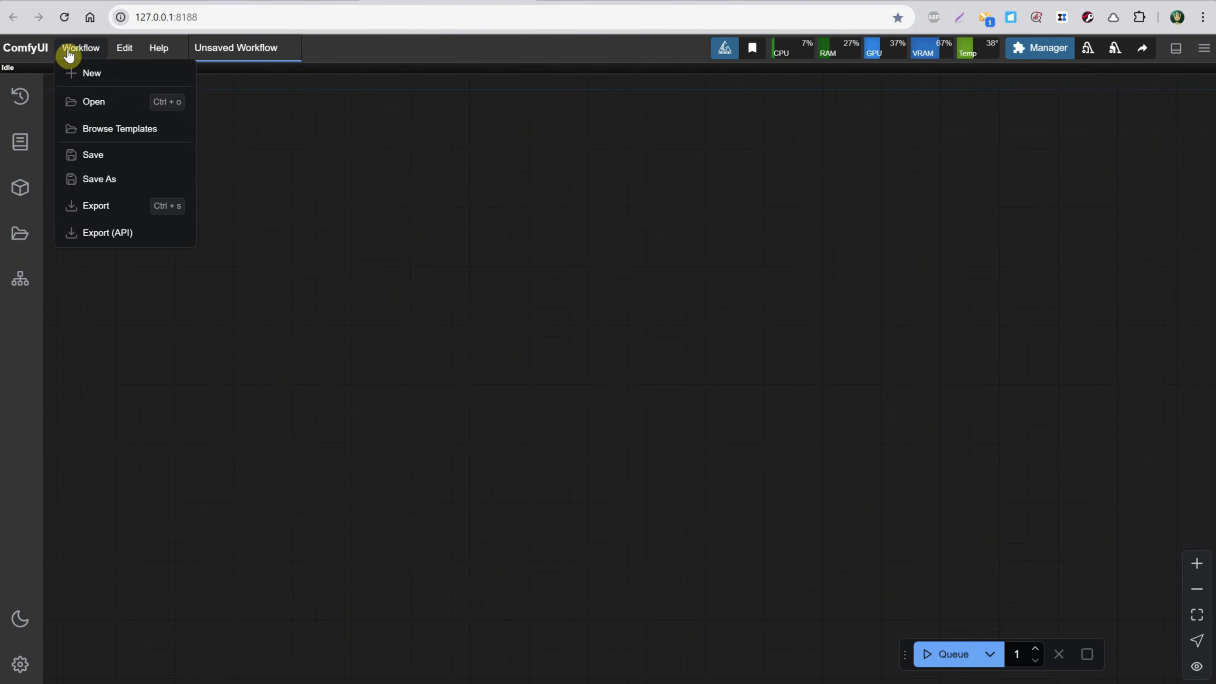
left_click(93, 104)
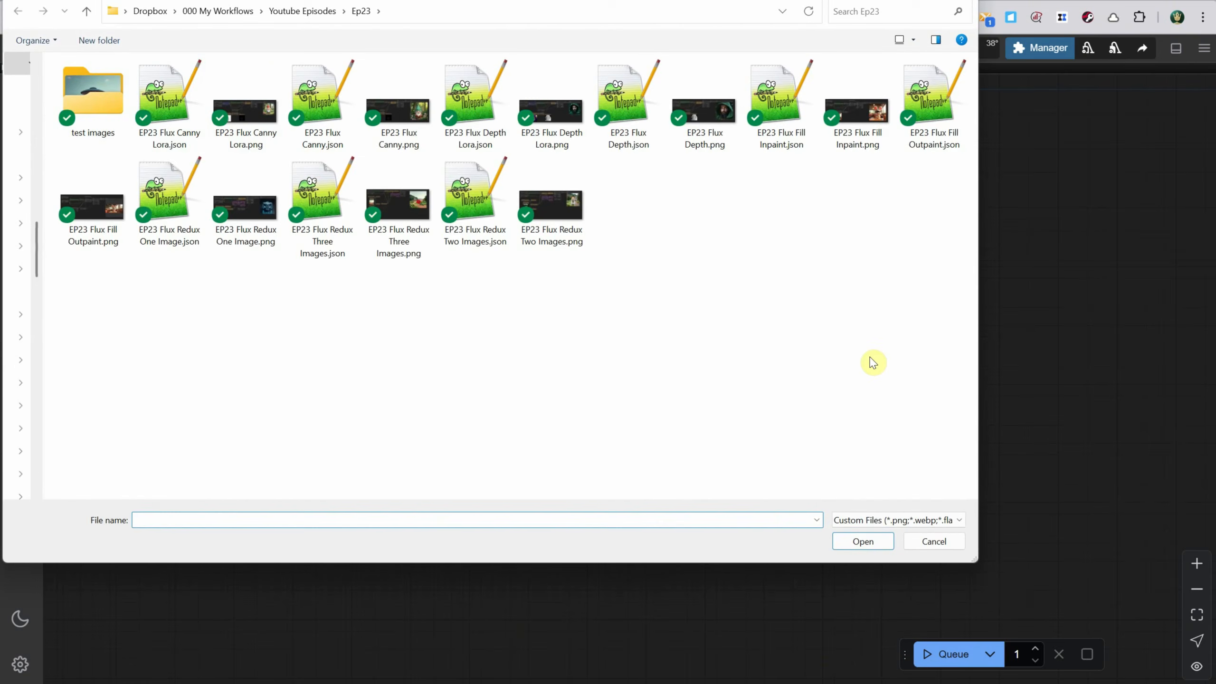
double_click(169, 202)
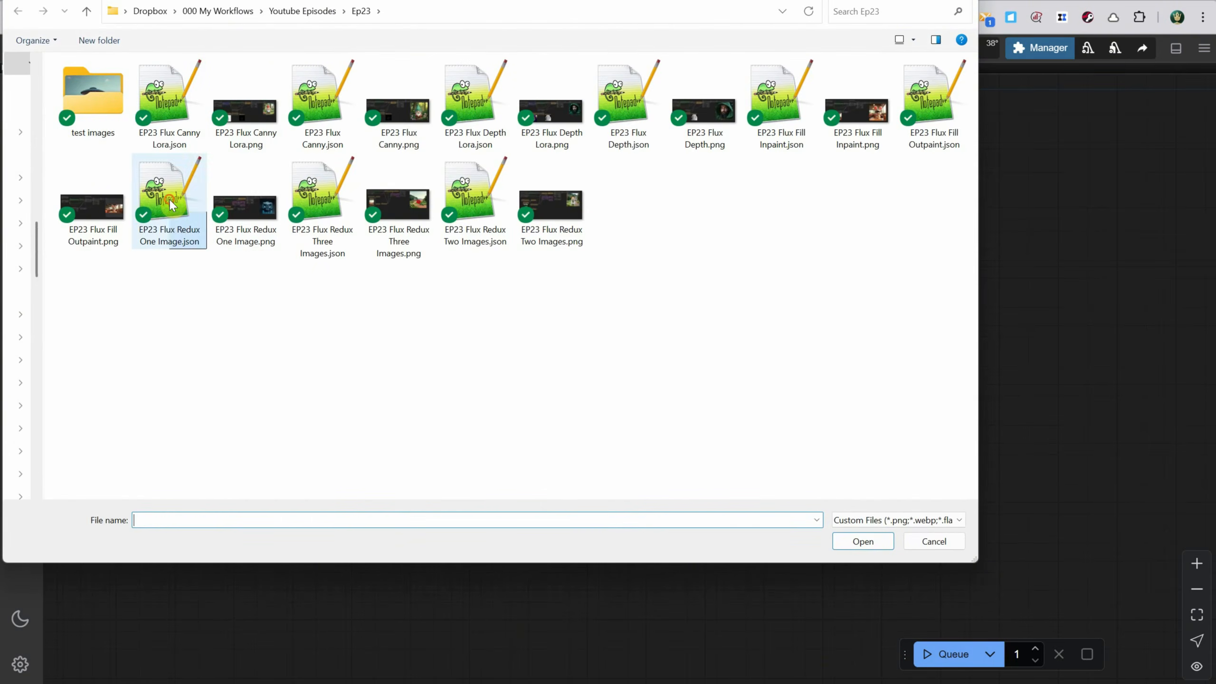
Examine the Redux workflow from the GGUF loaders and prompt through resolution, latent and sampler settings to the Apply Style Model connections.
scroll(457, 341, "down", 3)
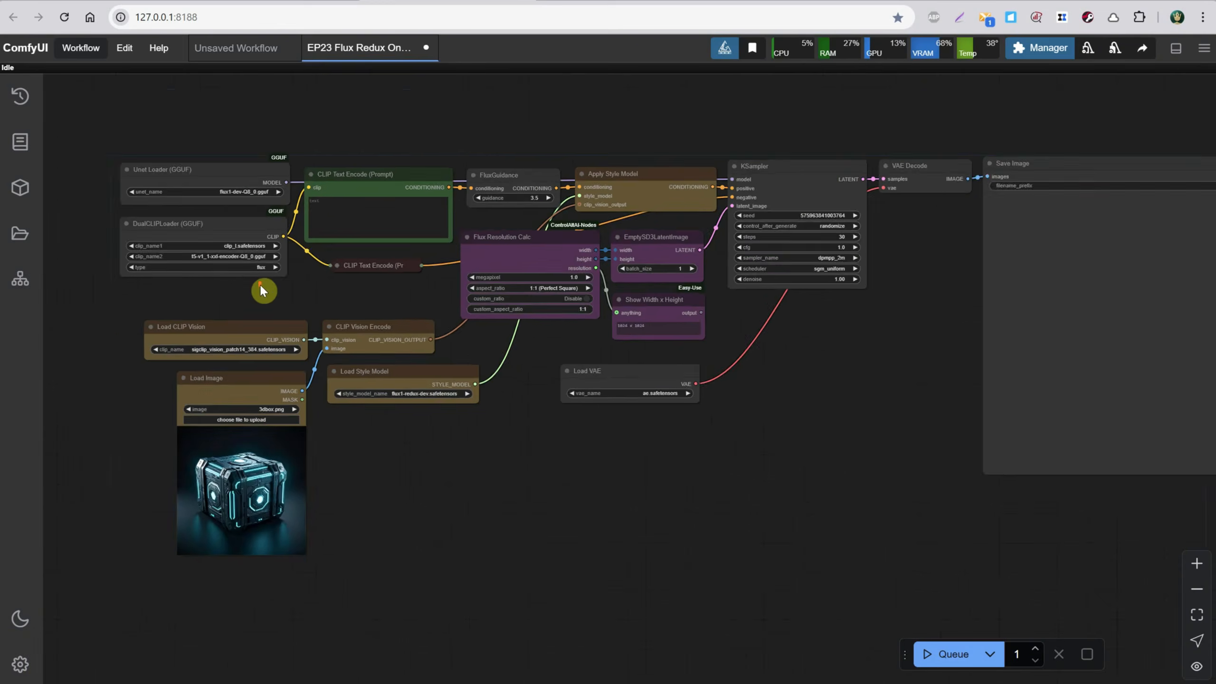
scroll(259, 283, "up", 7)
left_click_drag(327, 246, 494, 404)
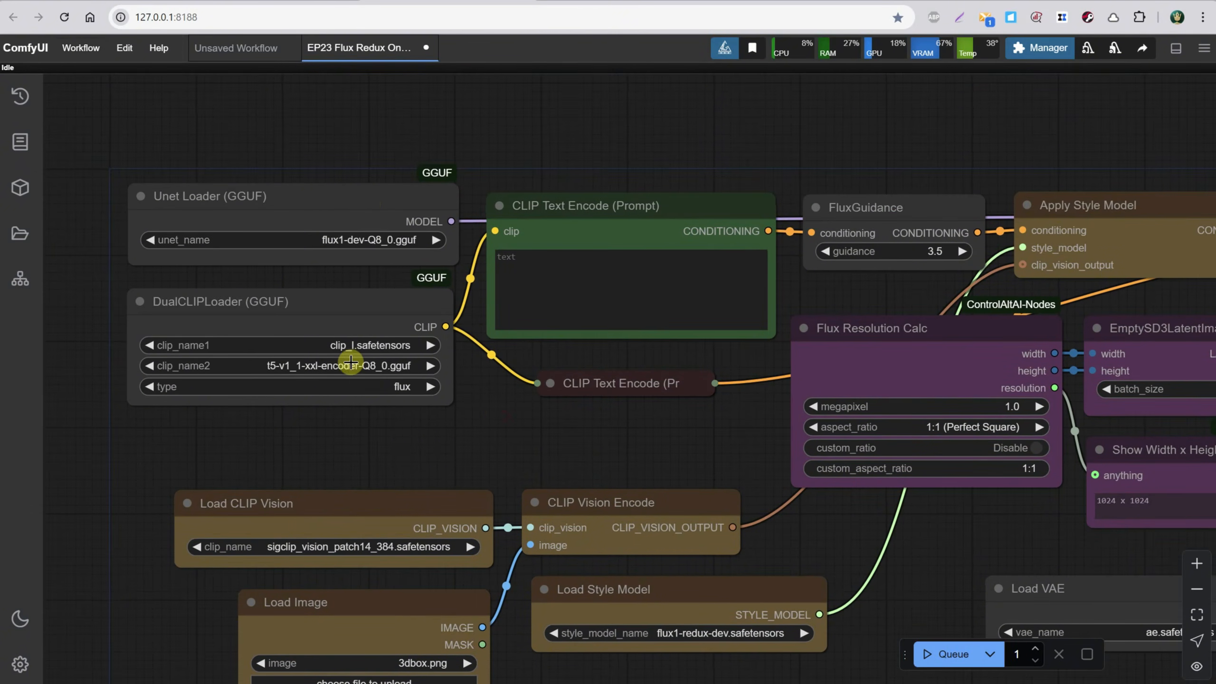
left_click_drag(632, 435, 307, 430)
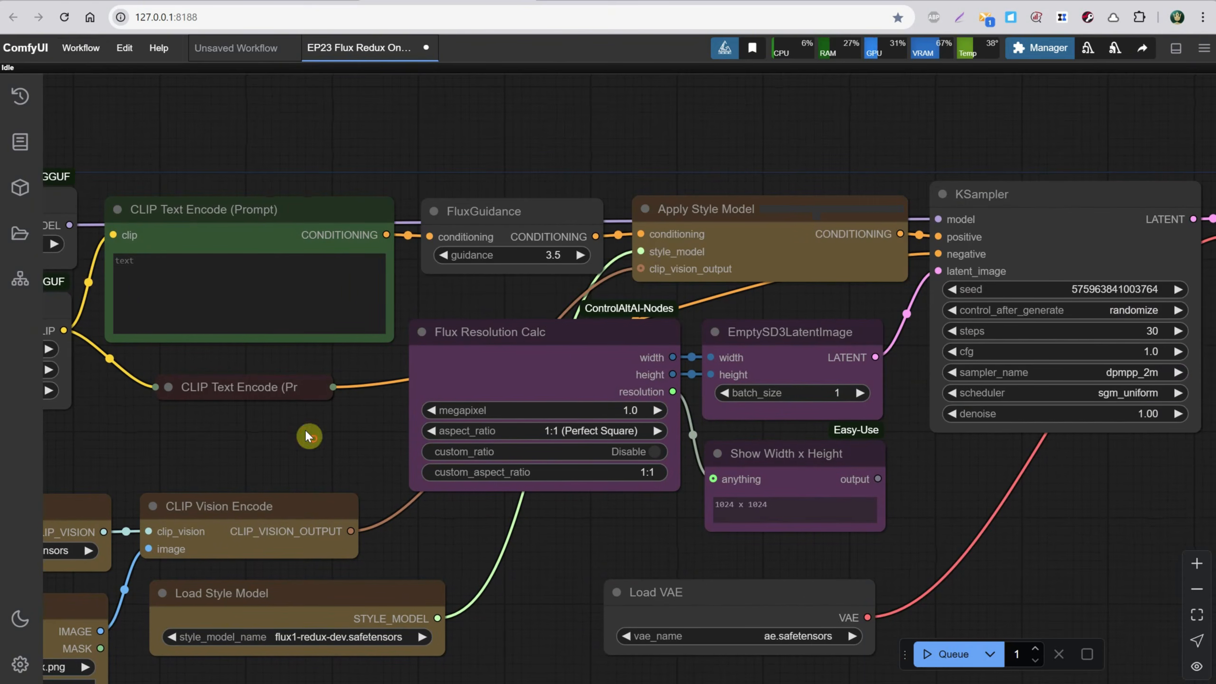
left_click_drag(828, 436, 619, 480)
left_click_drag(794, 427, 1021, 471)
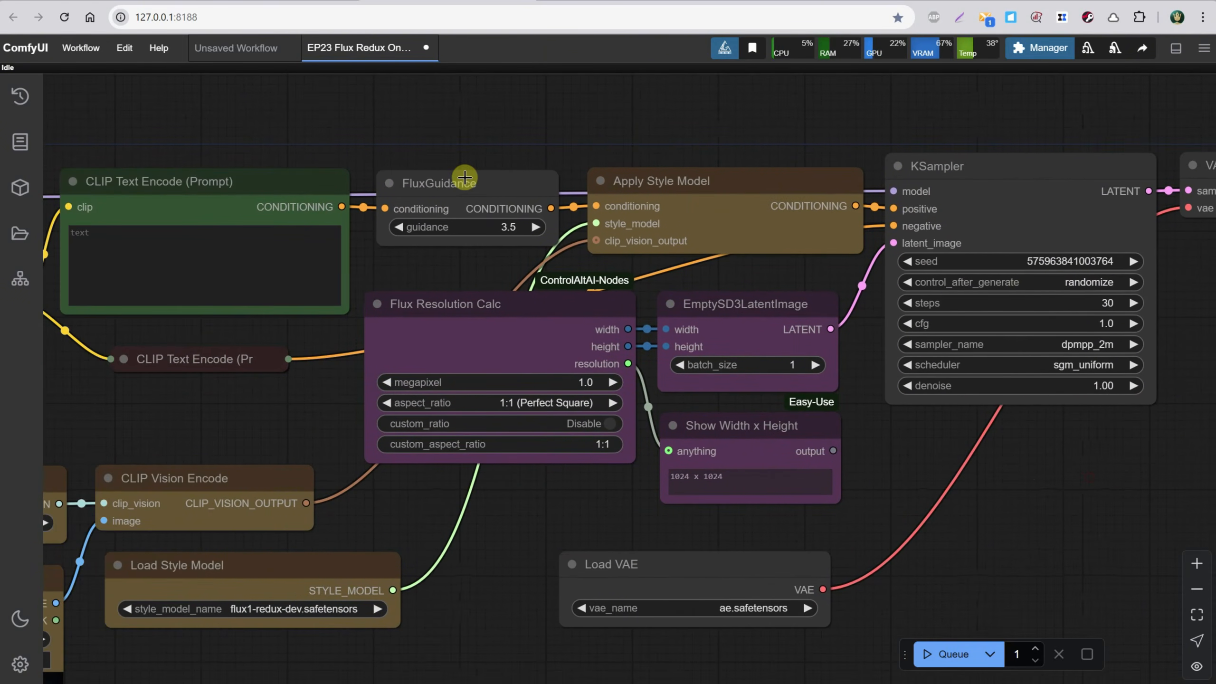
mouse_move(675, 186)
left_mouse_down()
mouse_move(701, 217)
mouse_move(686, 155)
mouse_move(680, 199)
mouse_move(686, 171)
mouse_move(682, 182)
left_mouse_up()
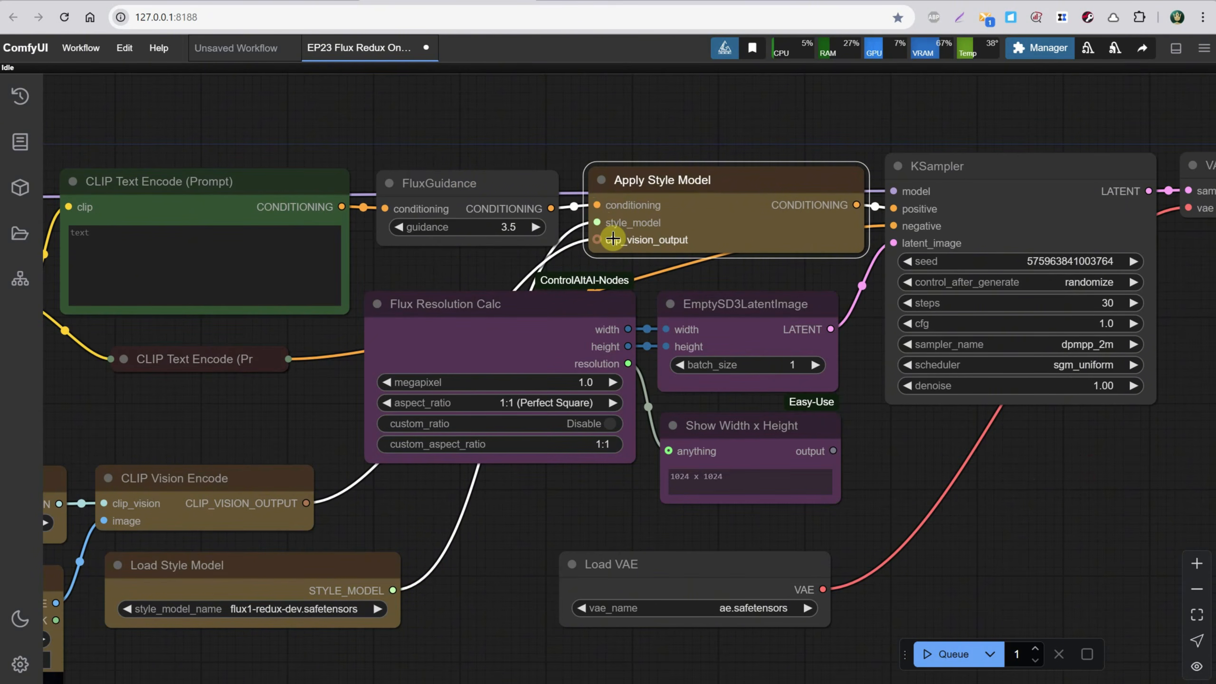
left_click_drag(564, 126, 716, 68)
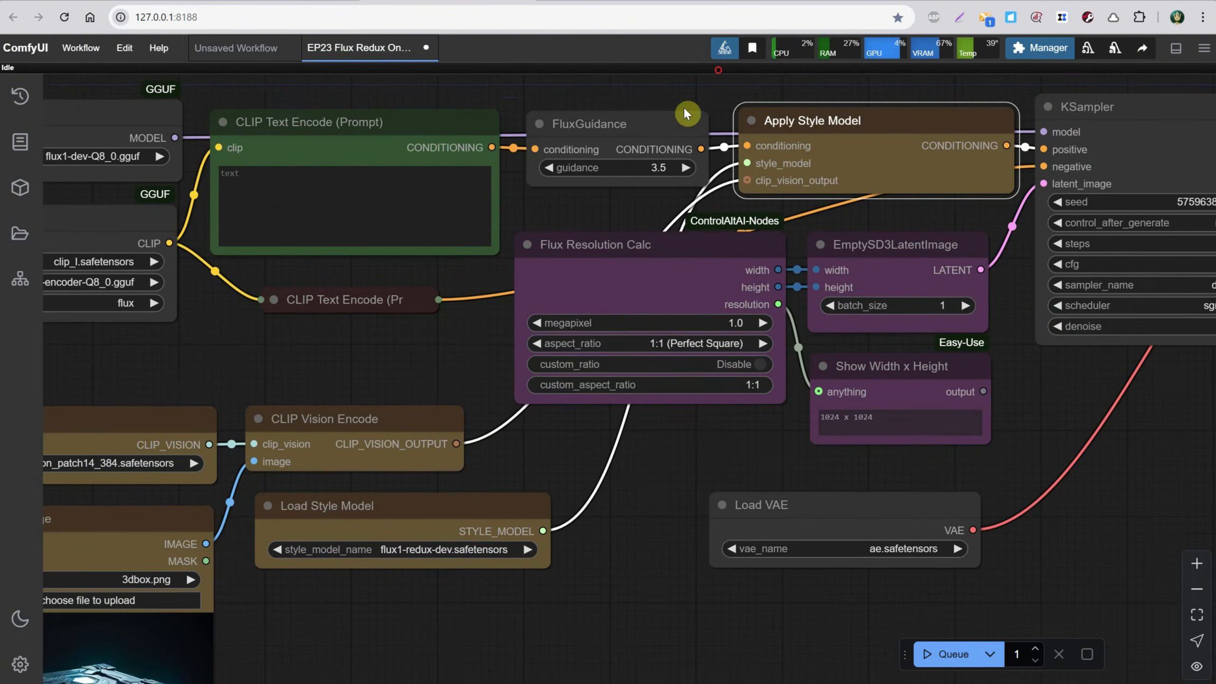
Examine the Load CLIP Vision, CLIP Vision Encode, Load Image and Load Style Model nodes, checking the selected models and connections.
scroll(683, 106, "down", 5)
scroll(375, 339, "up", 4)
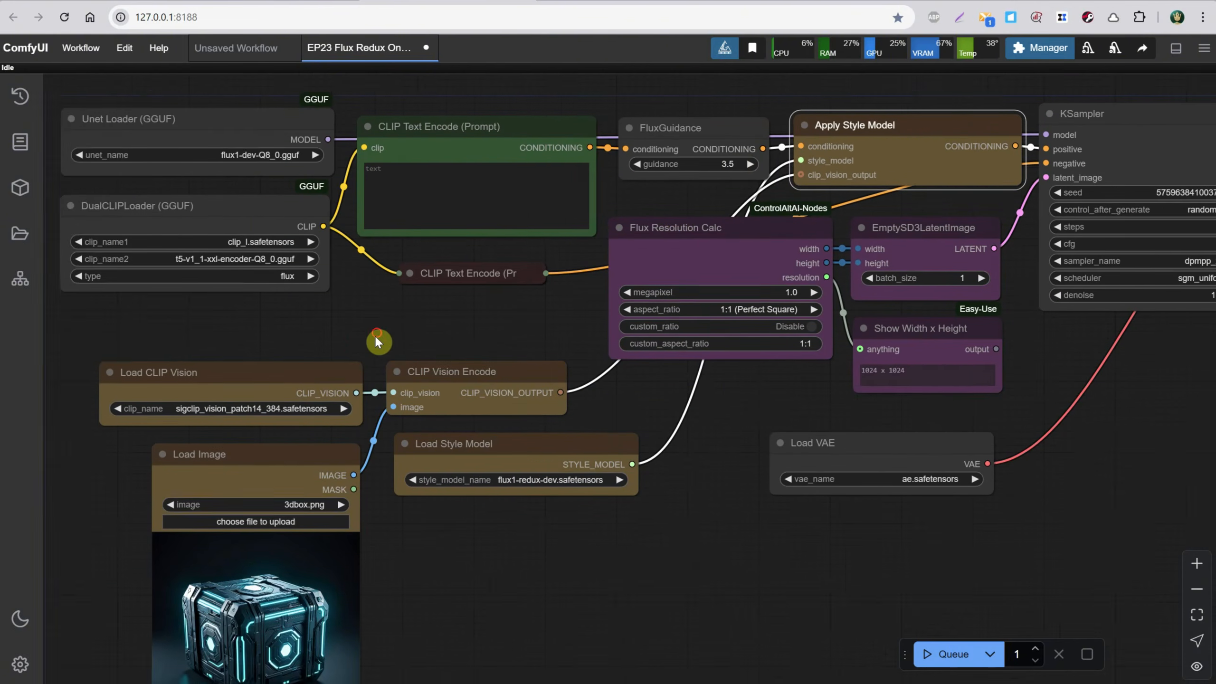
left_click_drag(377, 341, 390, 331)
left_click_drag(276, 353, 269, 350)
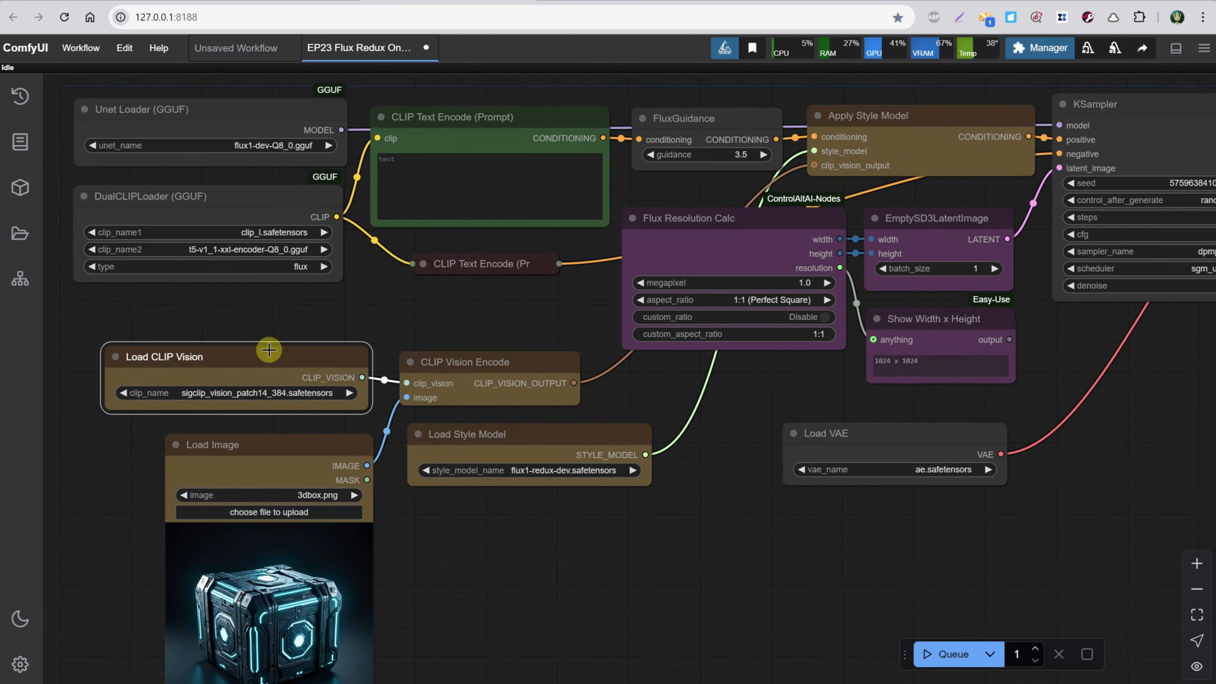
left_click_drag(464, 363, 461, 368)
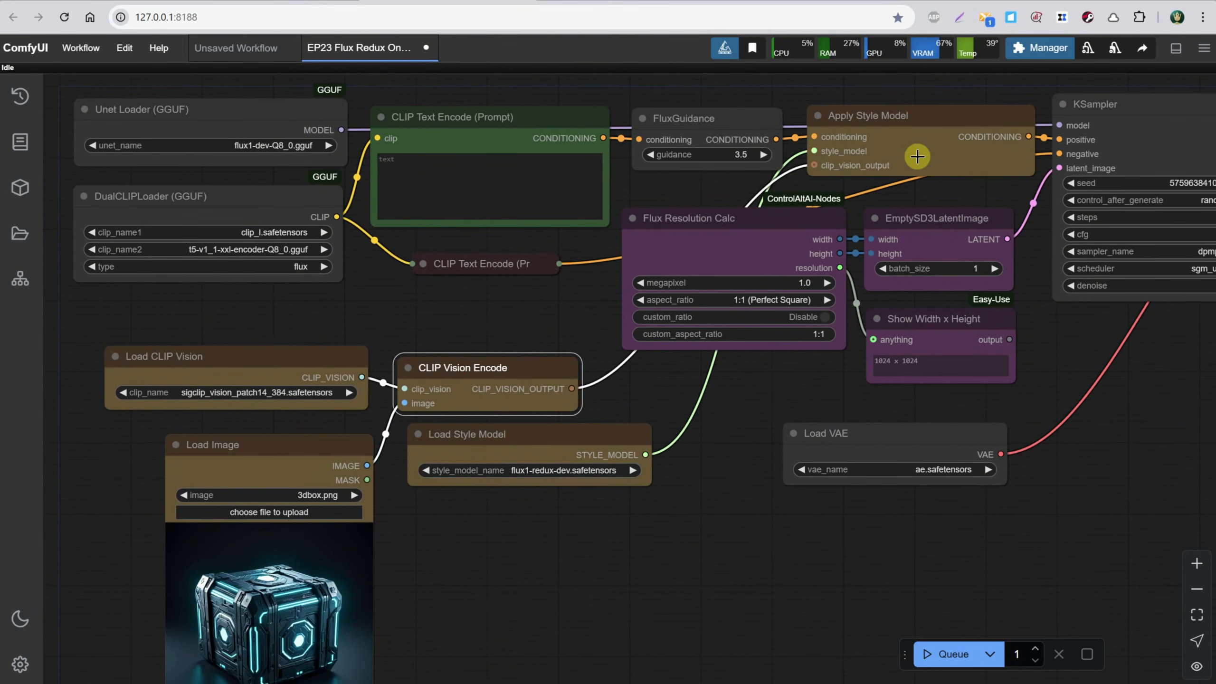
left_click_drag(275, 448, 266, 452)
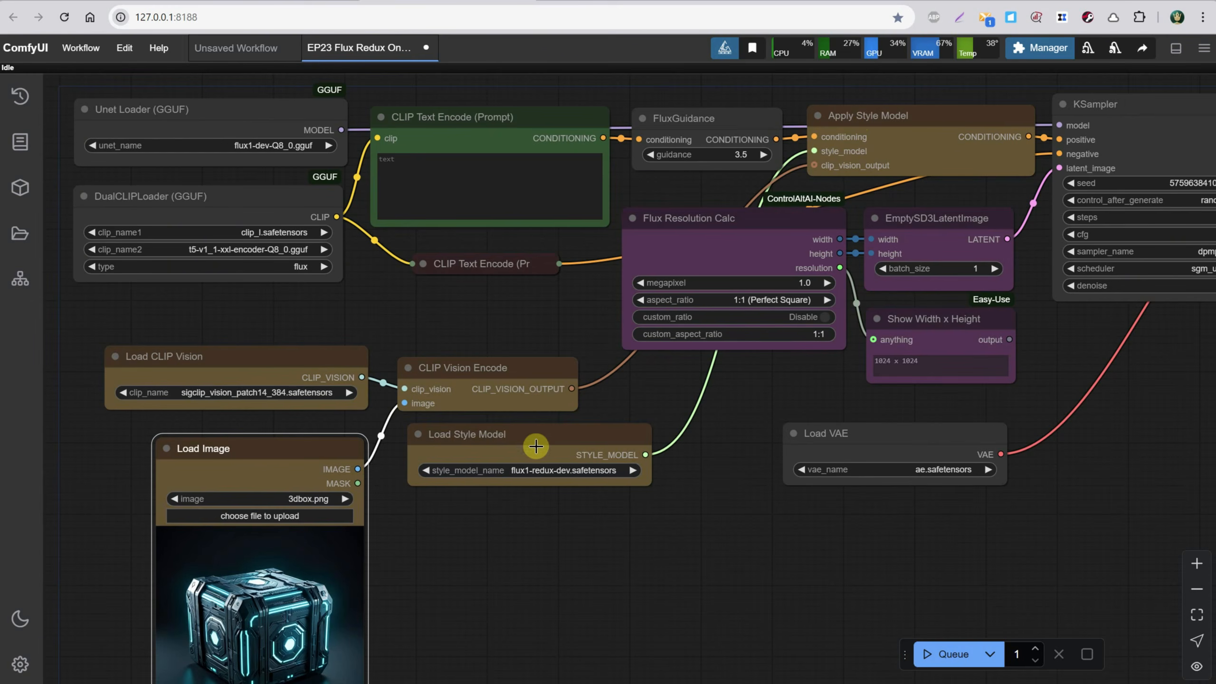
left_click_drag(531, 434, 531, 460)
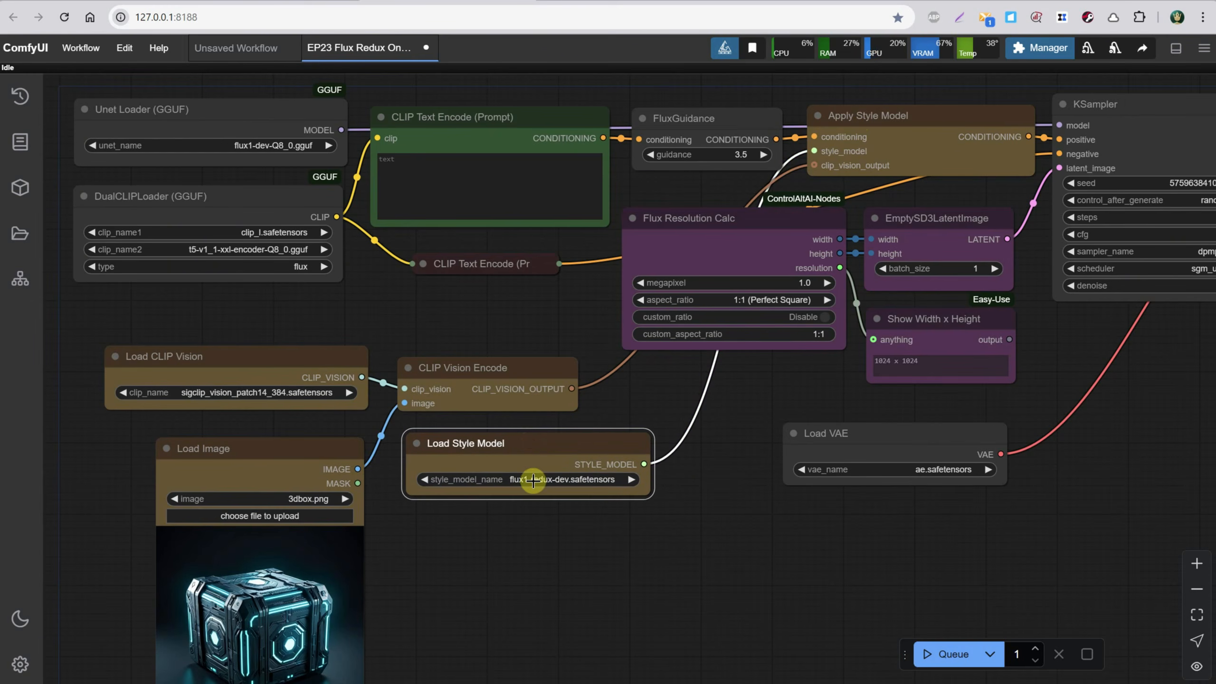
left_click(533, 480)
left_click(541, 483)
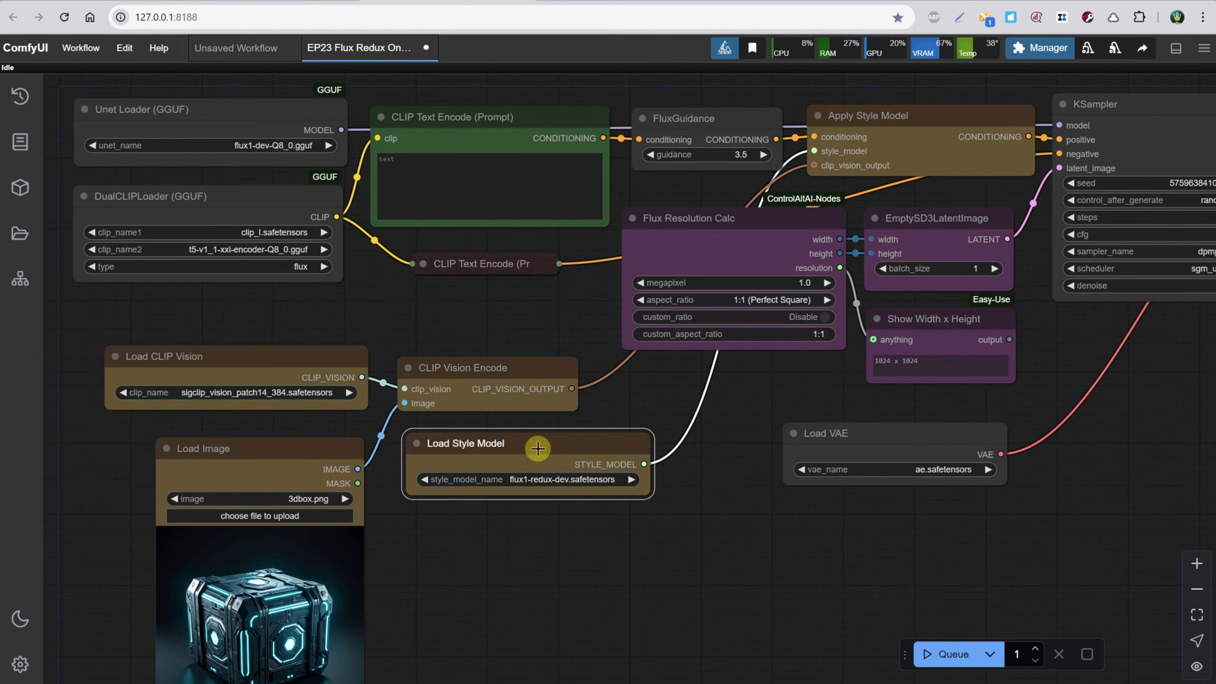
Queue the Redux workflow with 3dbox.png as the reference image and an empty prompt.
scroll(539, 480, "down", 2)
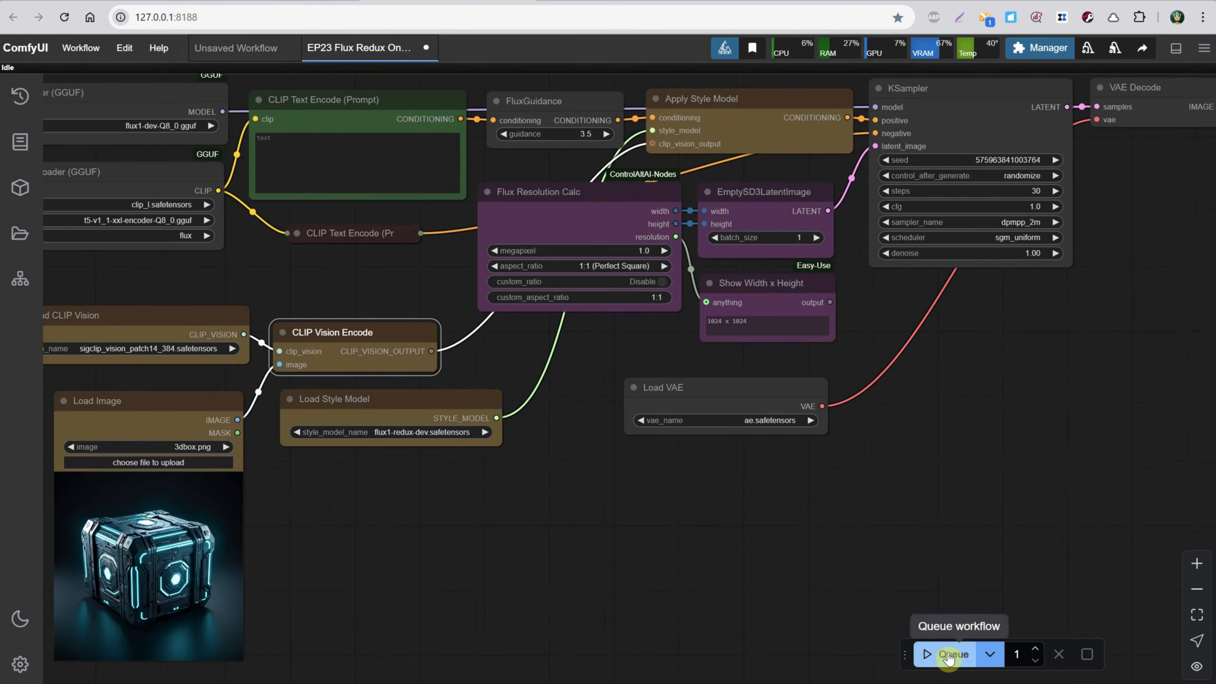
left_click(933, 654)
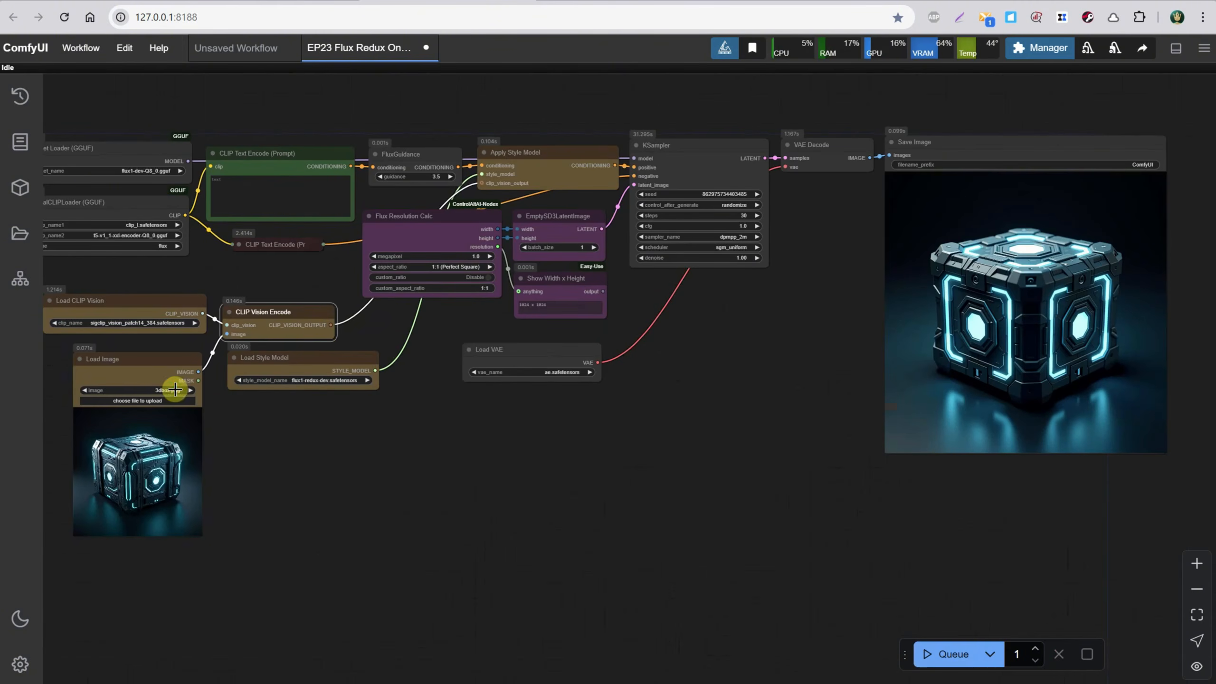
Move the Load Image node beside the Save Image preview for comparison and generate another variation.
left_click_drag(141, 376, 793, 304)
scroll(933, 456, "up", 5)
left_click_drag(933, 455, 627, 587)
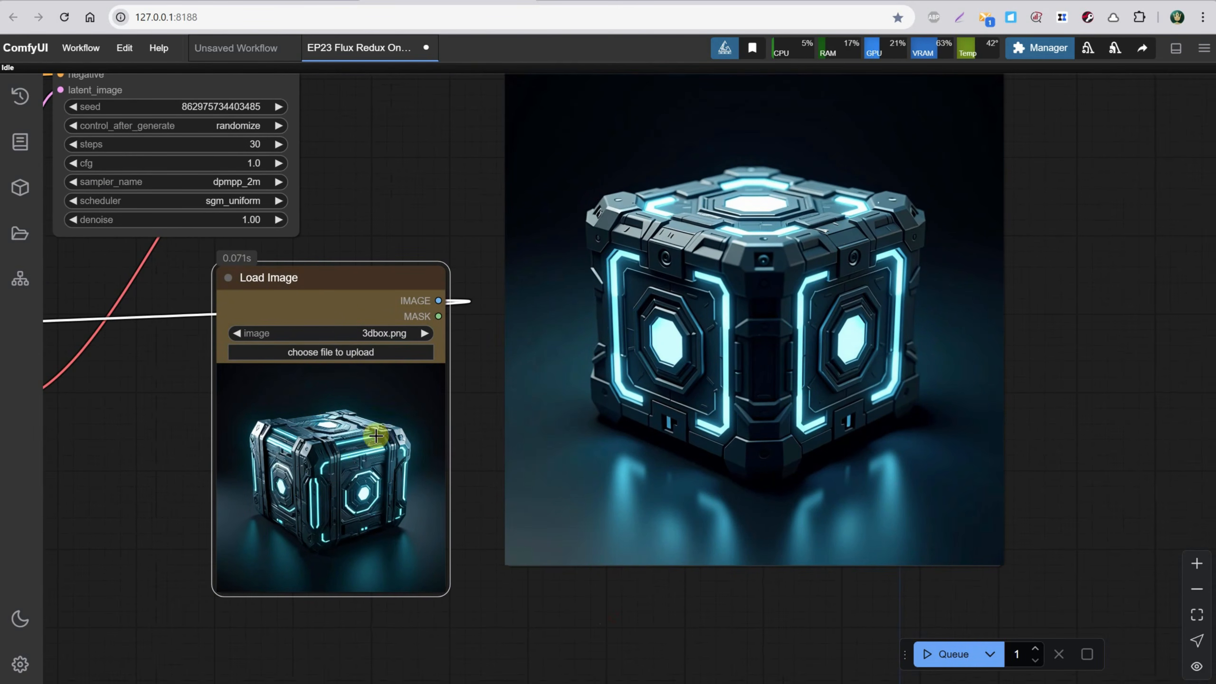
left_click(957, 656)
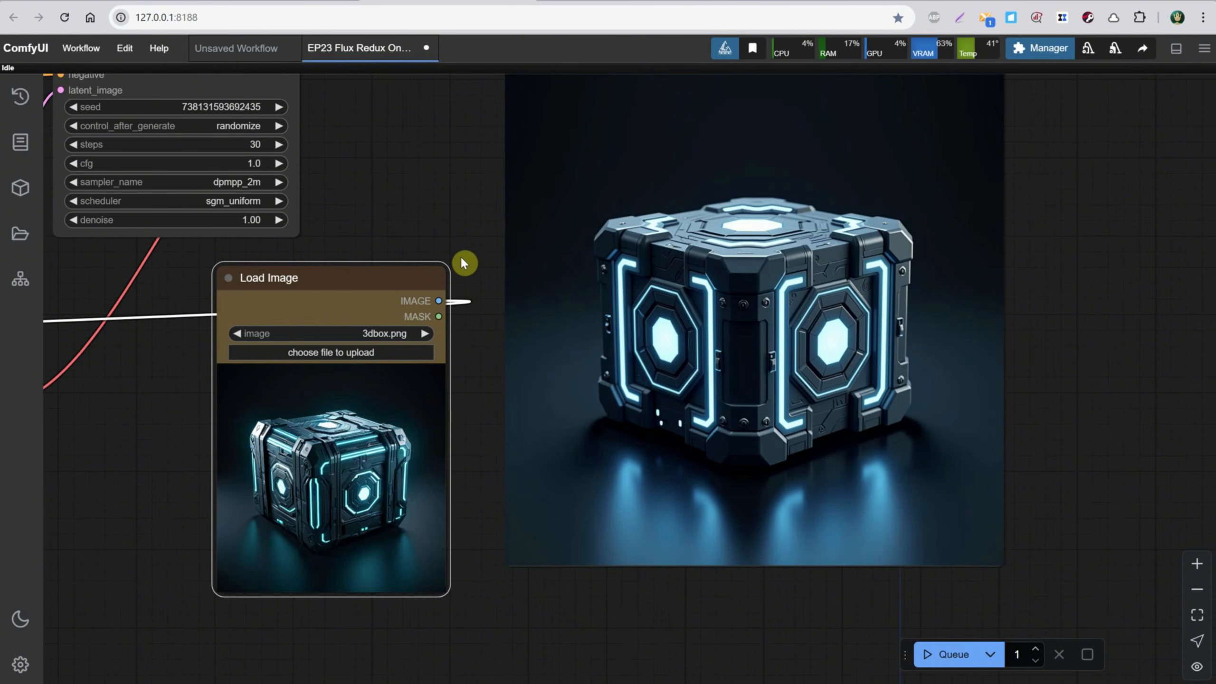
Set the positive prompt to "red box" and generate the image.
scroll(463, 261, "down", 8)
left_click_drag(309, 396, 709, 491)
scroll(527, 241, "up", 5)
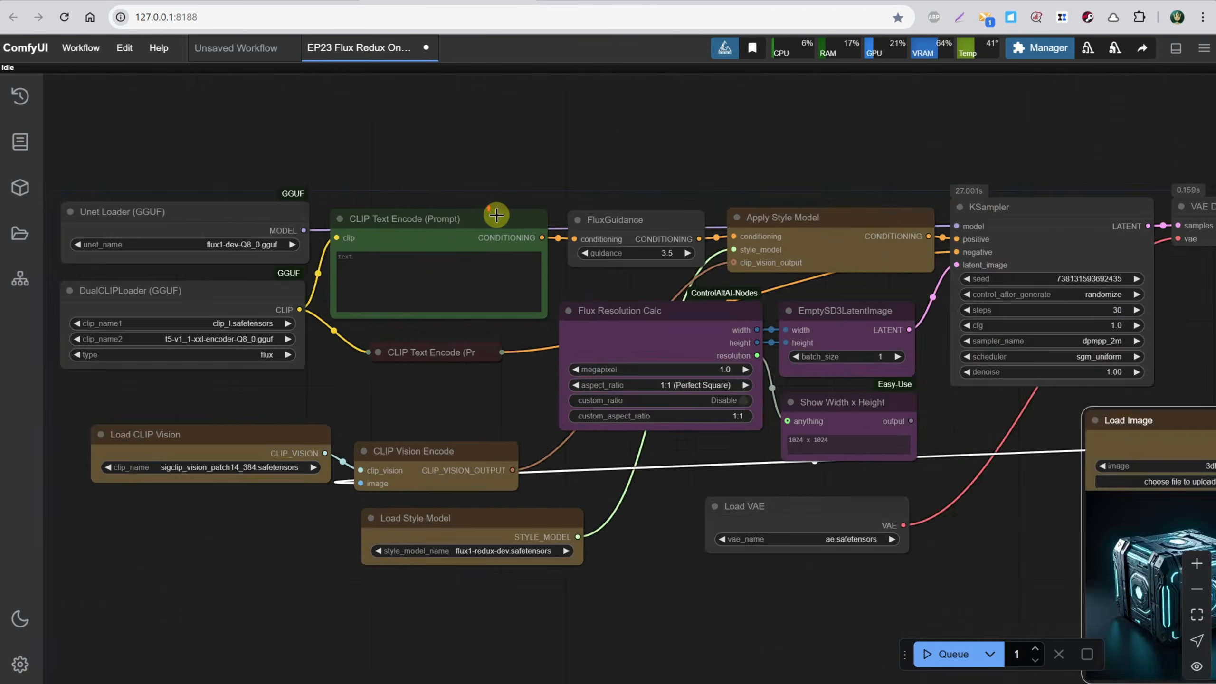
left_click(391, 280)
left_click(946, 655)
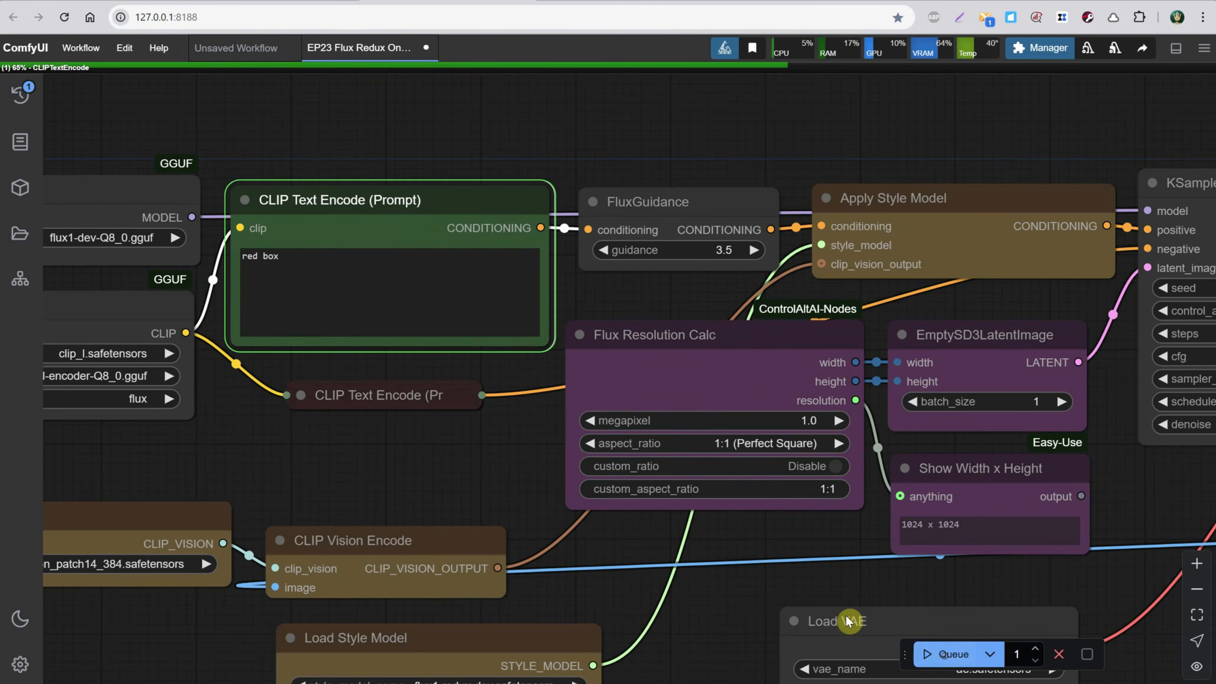
scroll(569, 496, "down", 6)
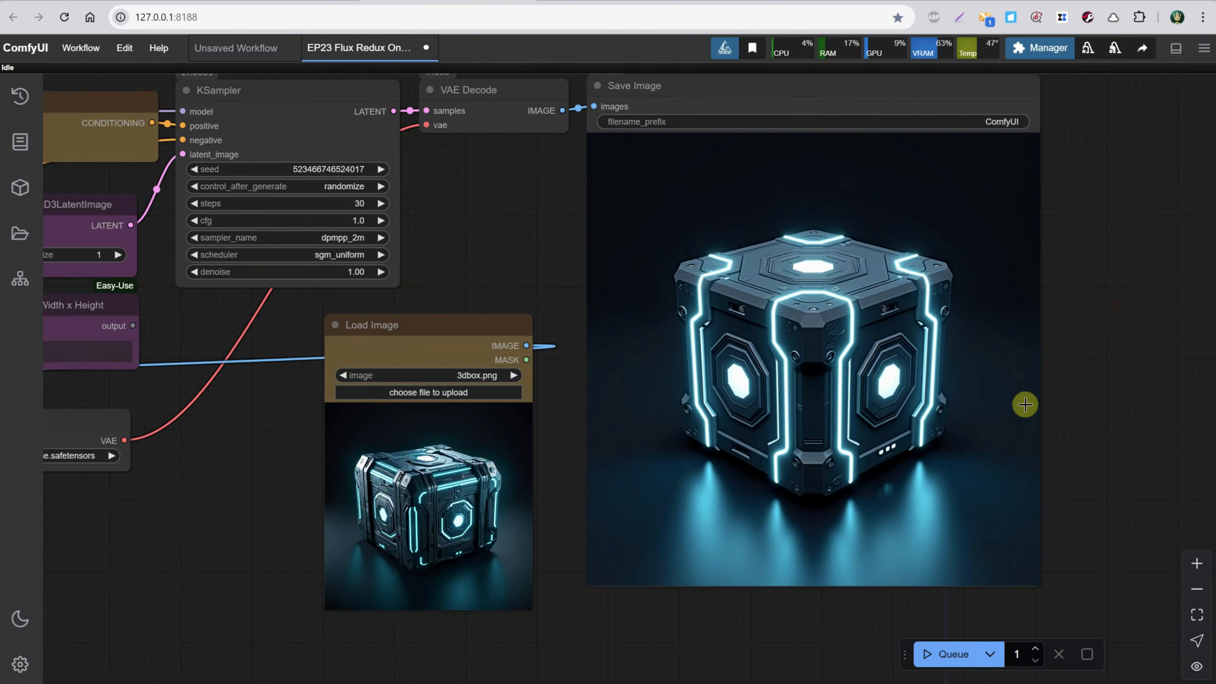
Clear the text from the positive prompt node and return to the Load Image node.
scroll(872, 329, "down", 5)
scroll(873, 328, "down", 1)
left_click_drag(280, 446, 445, 486)
scroll(364, 243, "up", 6)
left_click_drag(309, 283, 123, 279)
key("BackSpace")
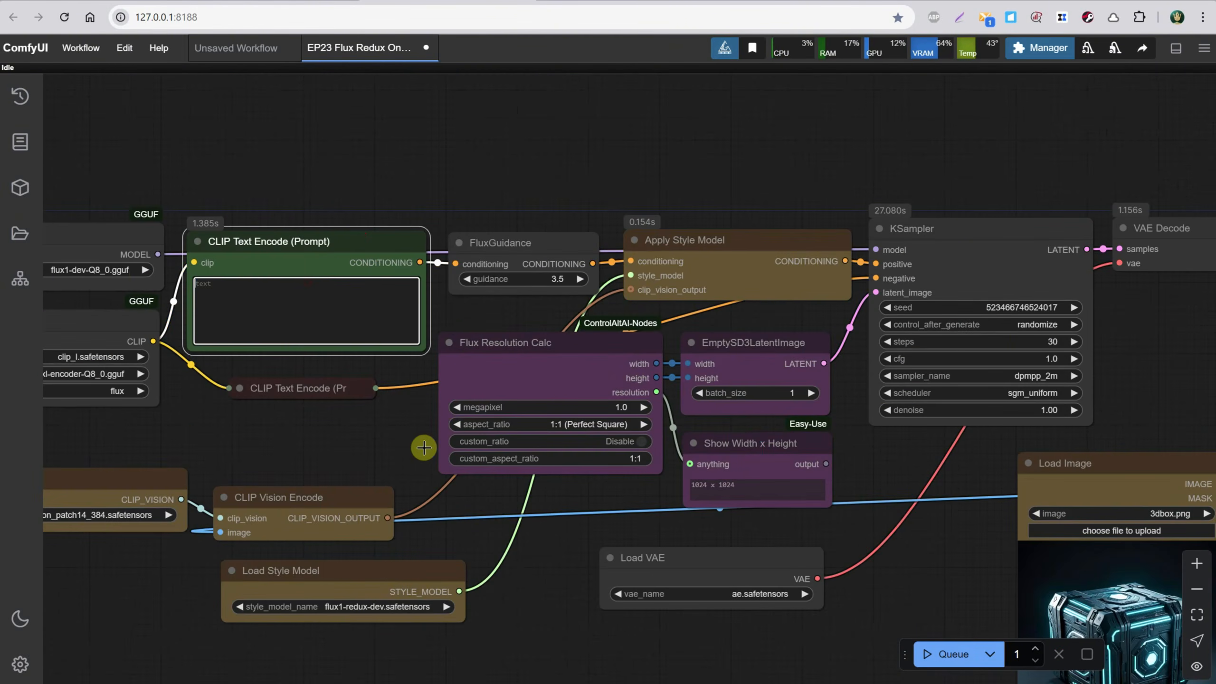
left_click_drag(668, 628, 306, 463)
mouse_move(168, 420)
left_mouse_down()
mouse_move(344, 459)
mouse_move(180, 430)
left_mouse_up()
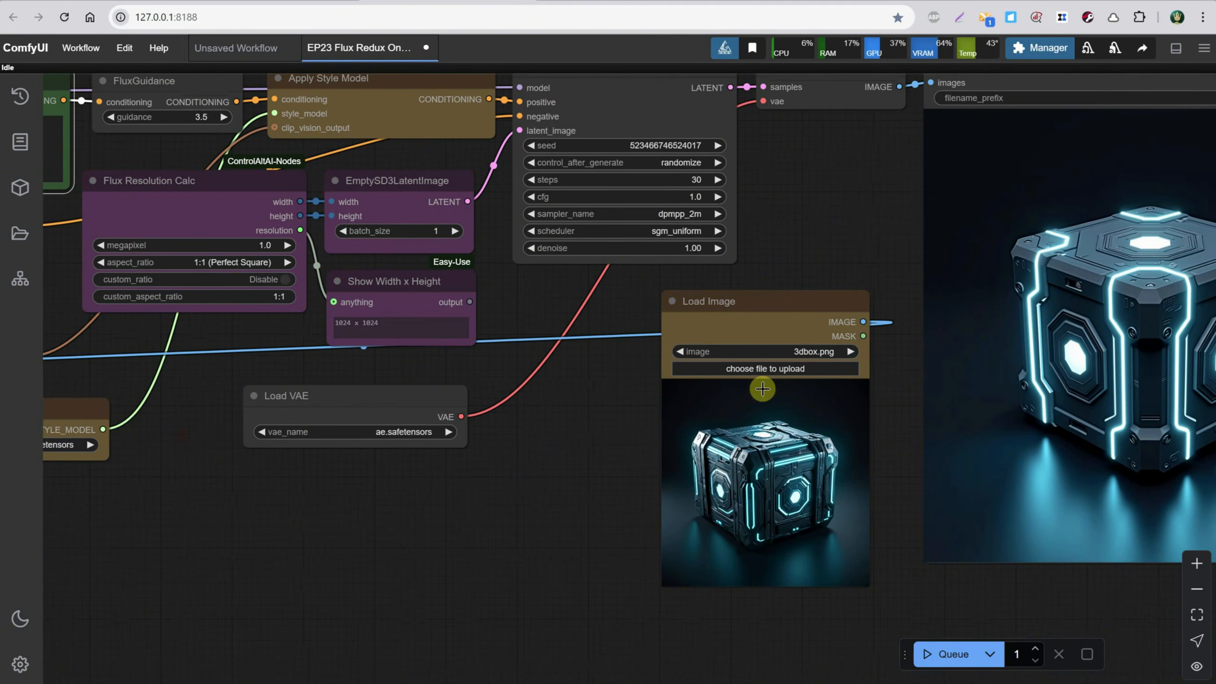
Load RedFlower.png as the reference image and generate a variation of it.
left_click(771, 373)
double_click(925, 103)
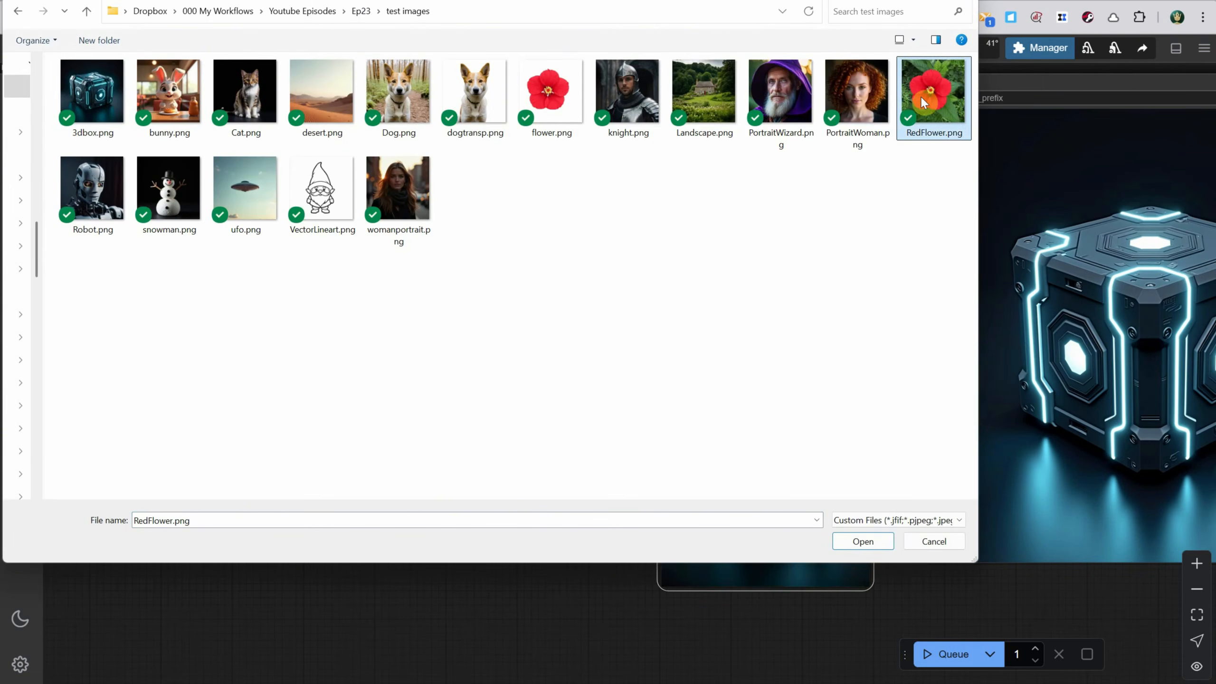
left_click(952, 653)
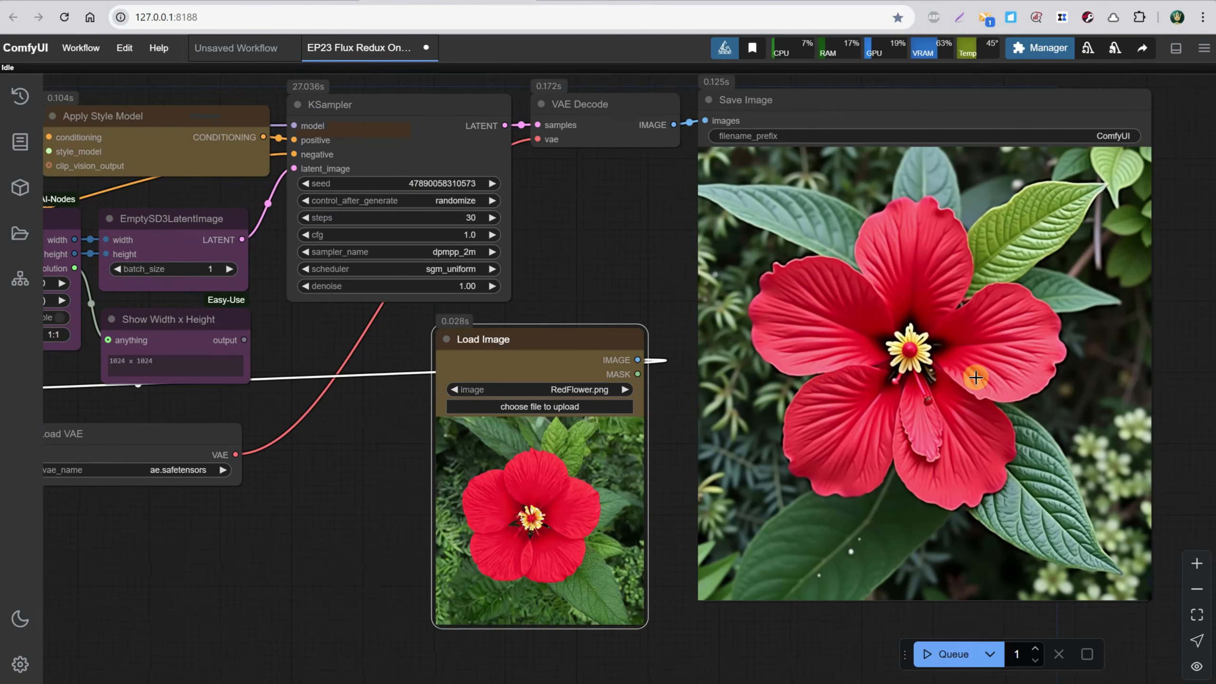
scroll(1044, 332, "down", 2)
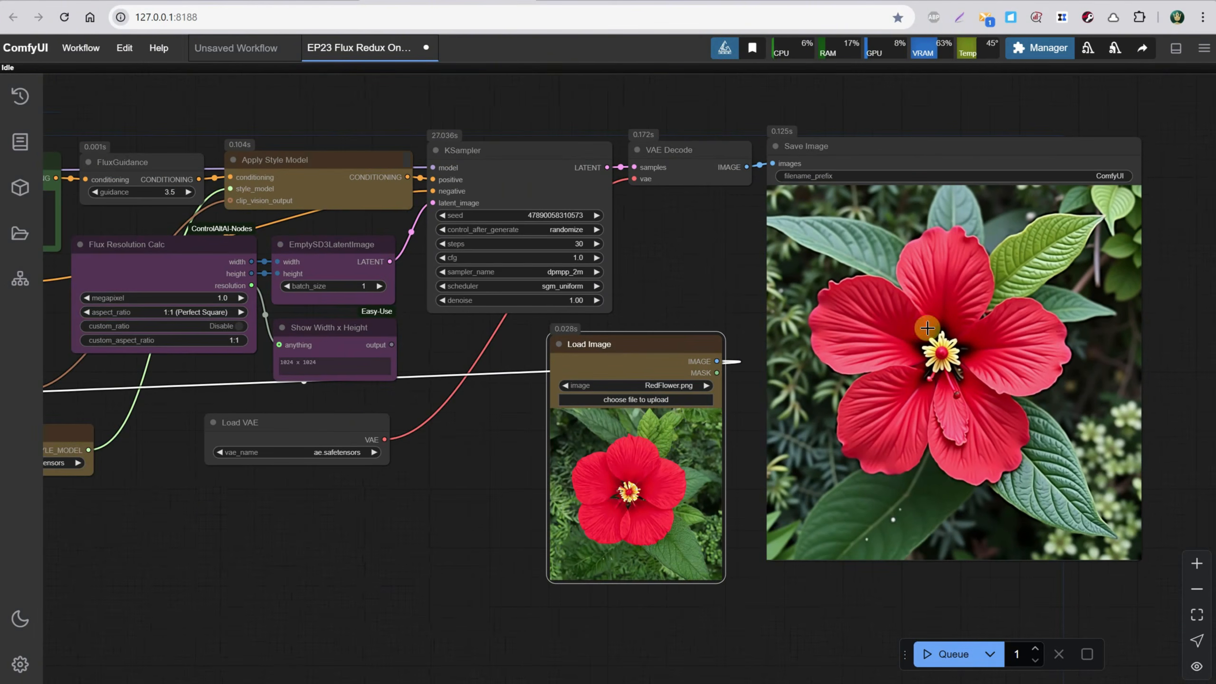
Set the aspect ratio in Flux Resolution Calc to 9:16 (Slim Vertical) and generate the flower variation.
left_click(201, 313)
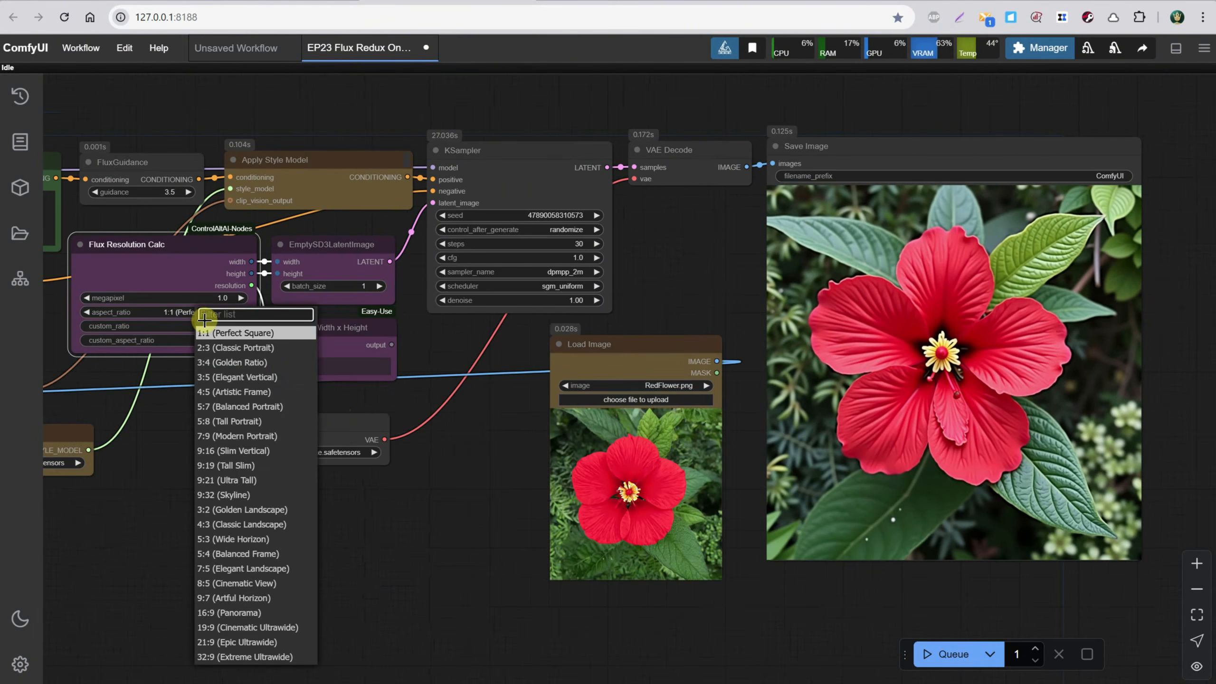
left_click(243, 457)
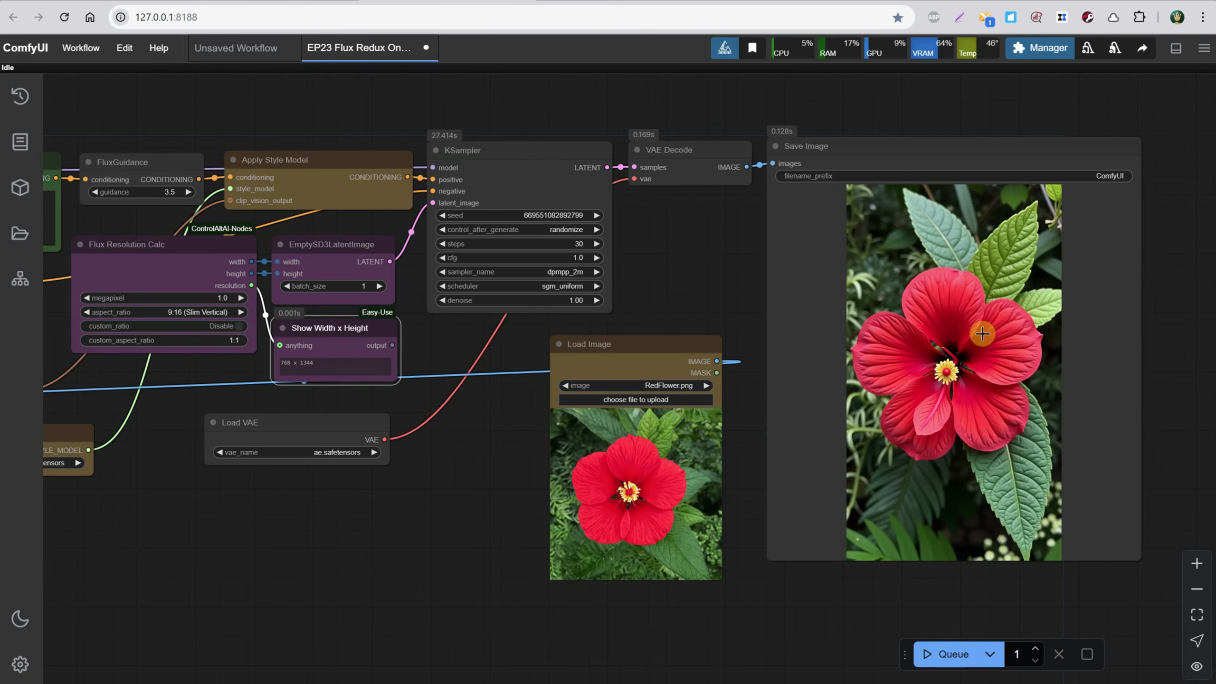
scroll(412, 511, "down", 1)
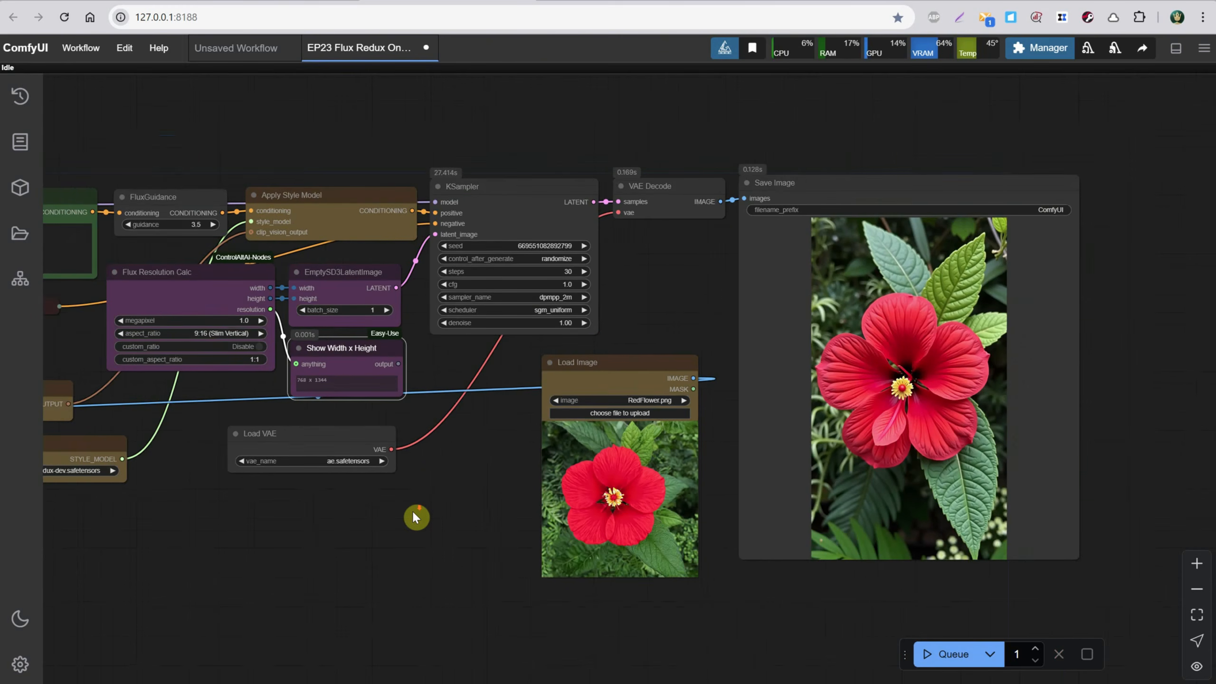
Rearrange the Load Style Model and CLIP Vision Encode nodes and place the Load Image node below Load CLIP Vision.
left_click_drag(412, 512, 704, 507)
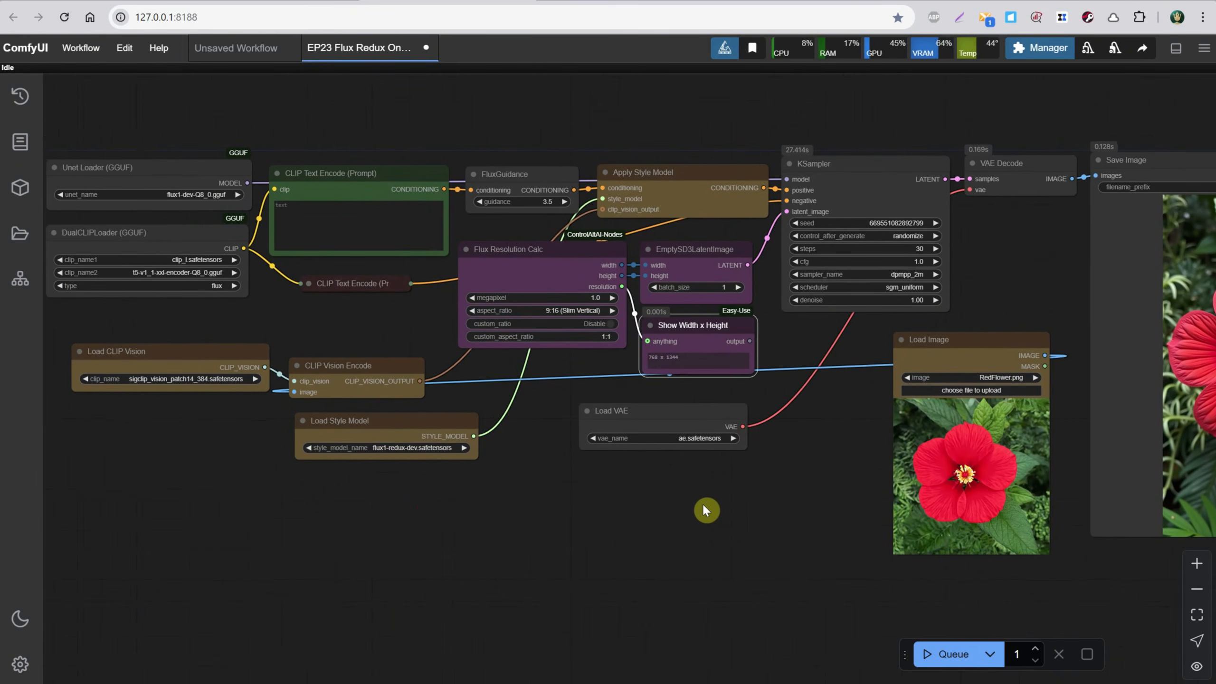
scroll(703, 506, "down", 3)
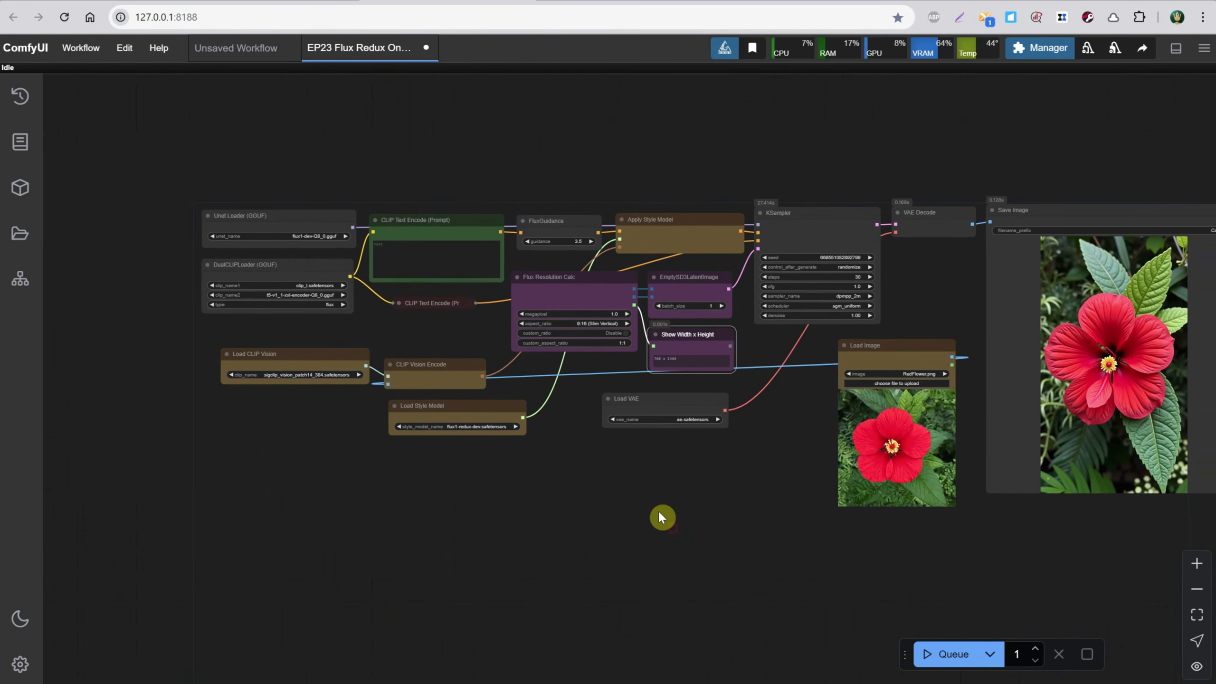
scroll(529, 472, "up", 4)
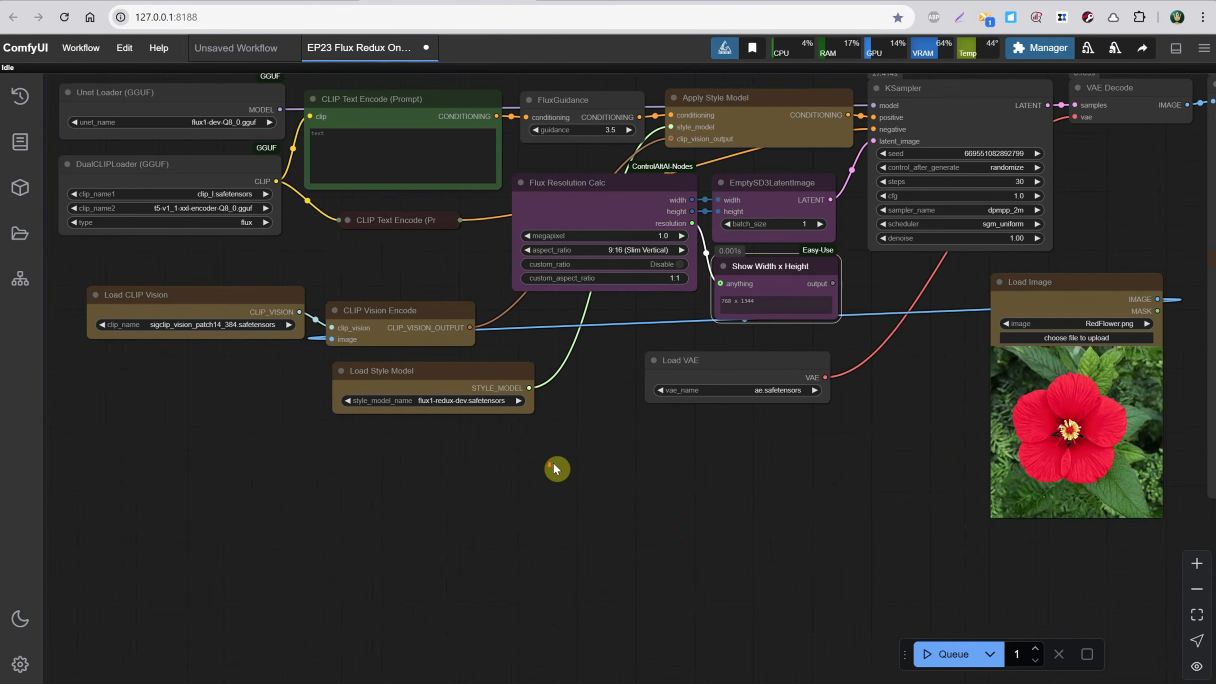
left_click_drag(433, 382, 378, 477)
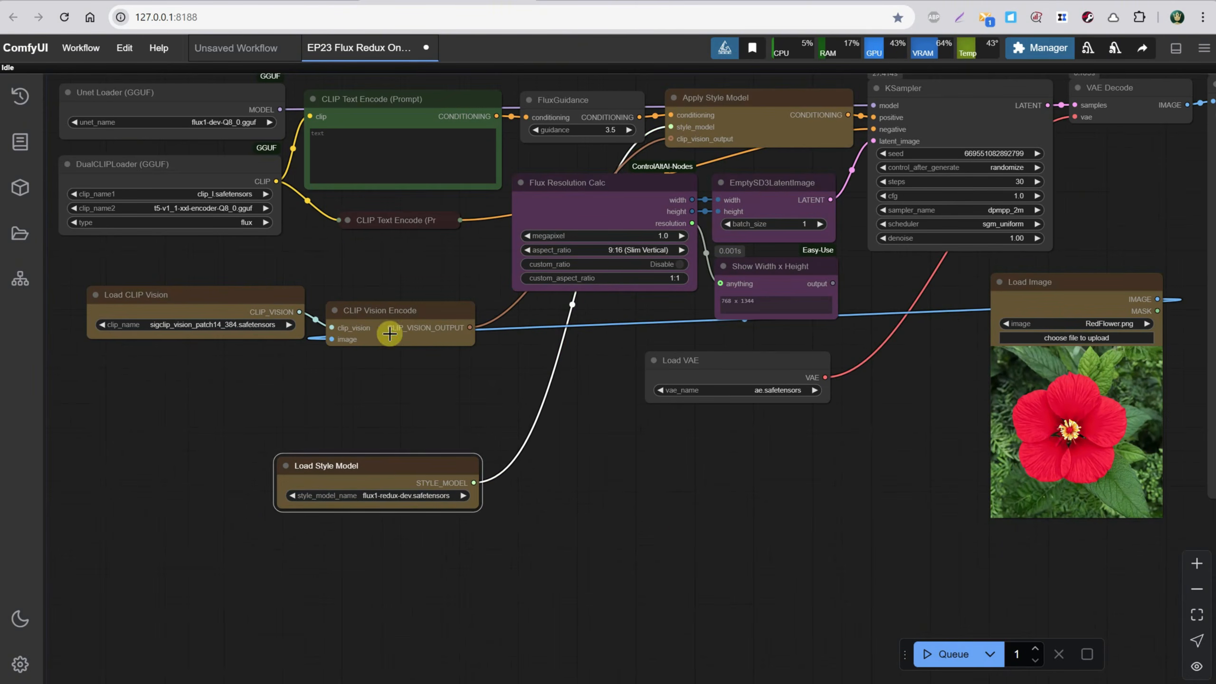
left_click_drag(391, 324, 445, 415)
Open the workflow file EP23 Flux Redux Two Images.json from the Ep23 folder.
left_click(80, 48)
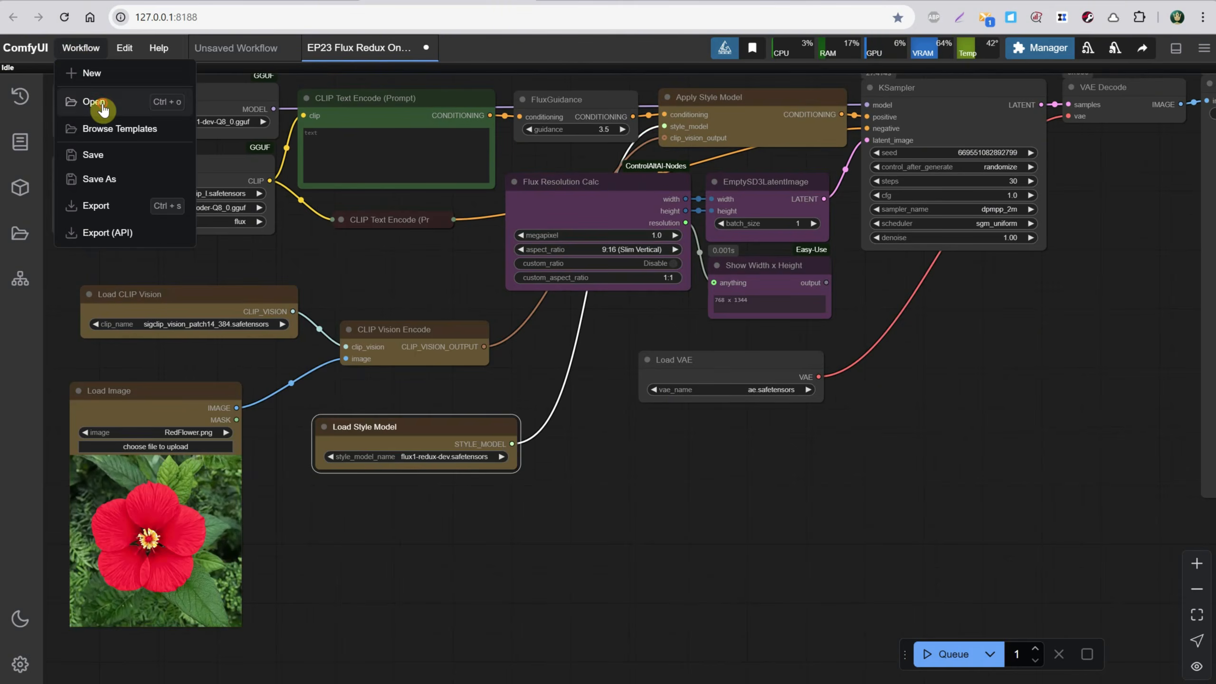
left_click(89, 99)
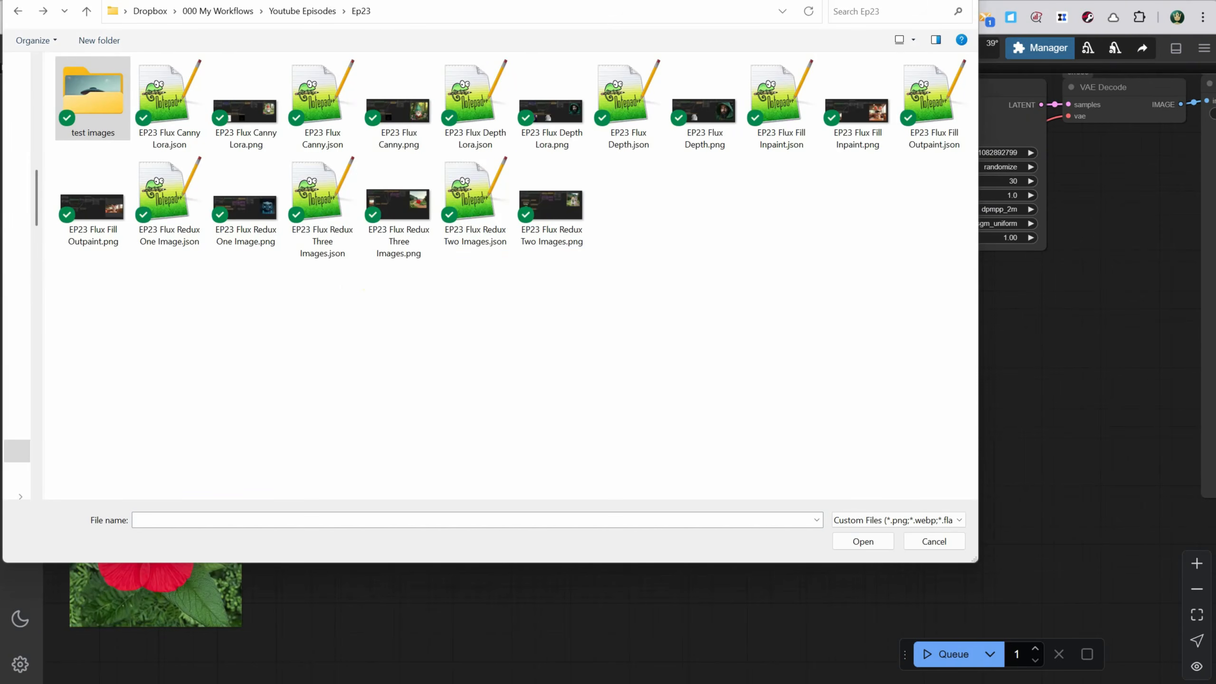
left_click(478, 208)
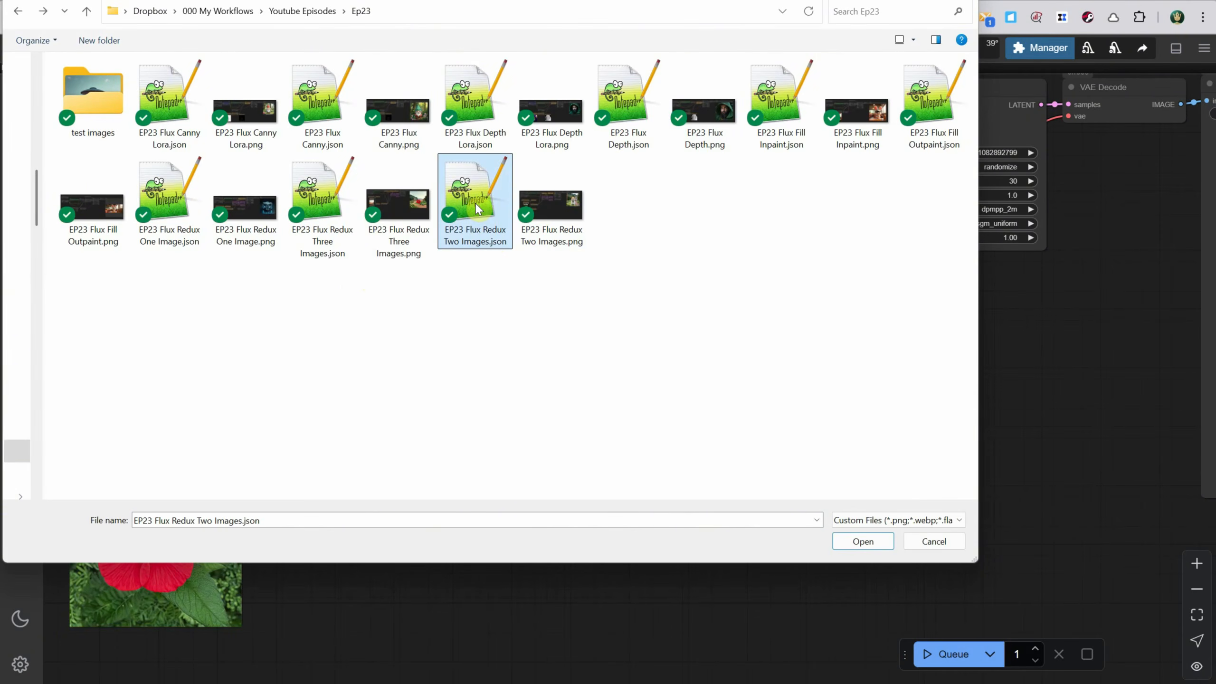
double_click(475, 204)
Trace the first image branch from the Landscape.png Load Image node through CLIP Vision Encode to the first Apply Style Model.
left_click_drag(525, 277, 676, 173)
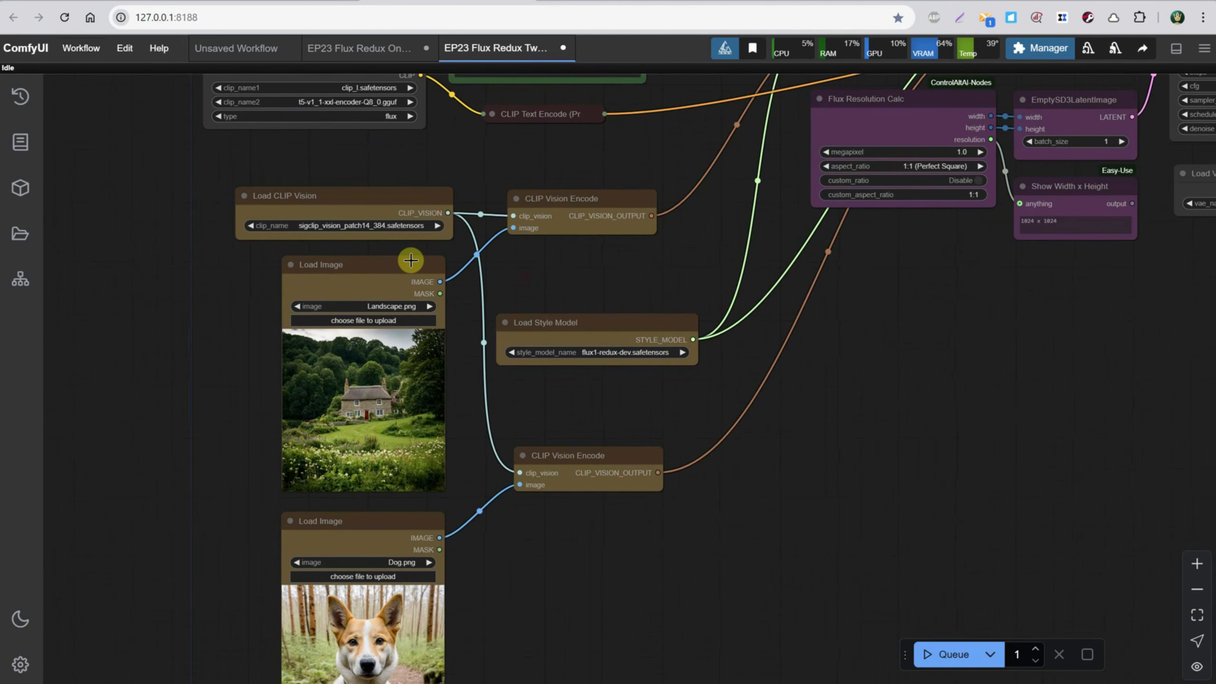
left_click(393, 269)
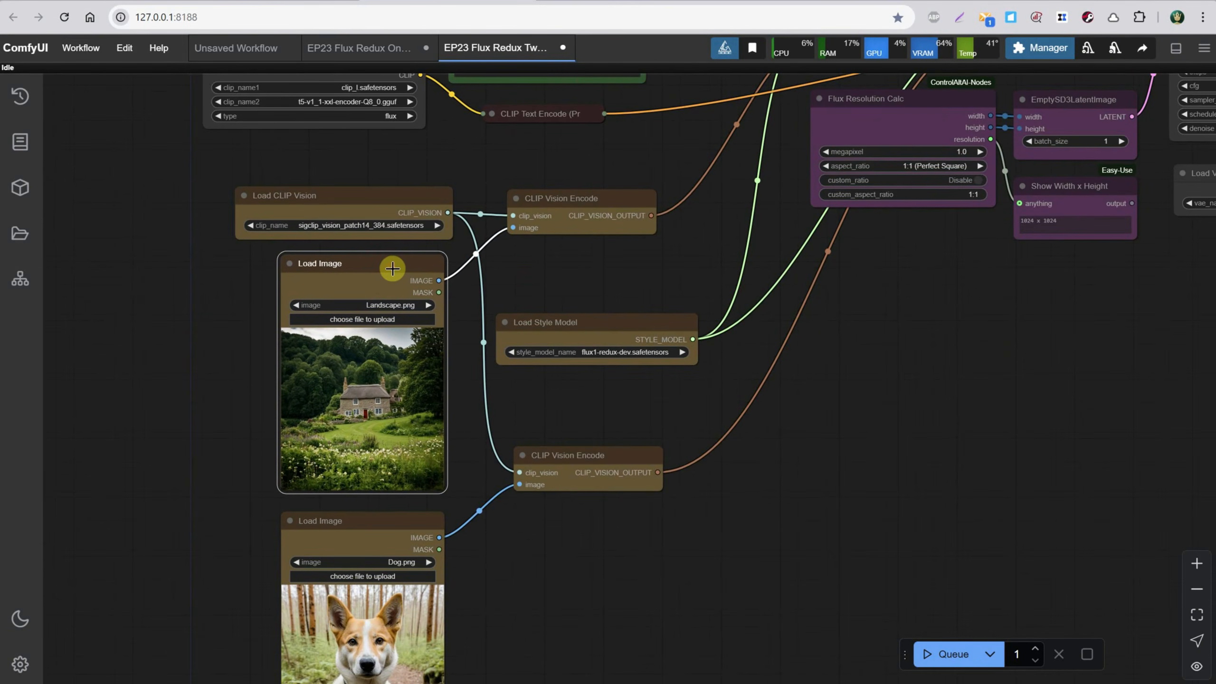
mouse_move(373, 198)
left_mouse_down()
mouse_move(388, 195)
mouse_move(377, 198)
left_mouse_up()
left_click_drag(519, 196, 559, 229)
scroll(748, 207, "down", 2)
left_click_drag(771, 132, 646, 338)
left_click_drag(732, 246, 714, 239)
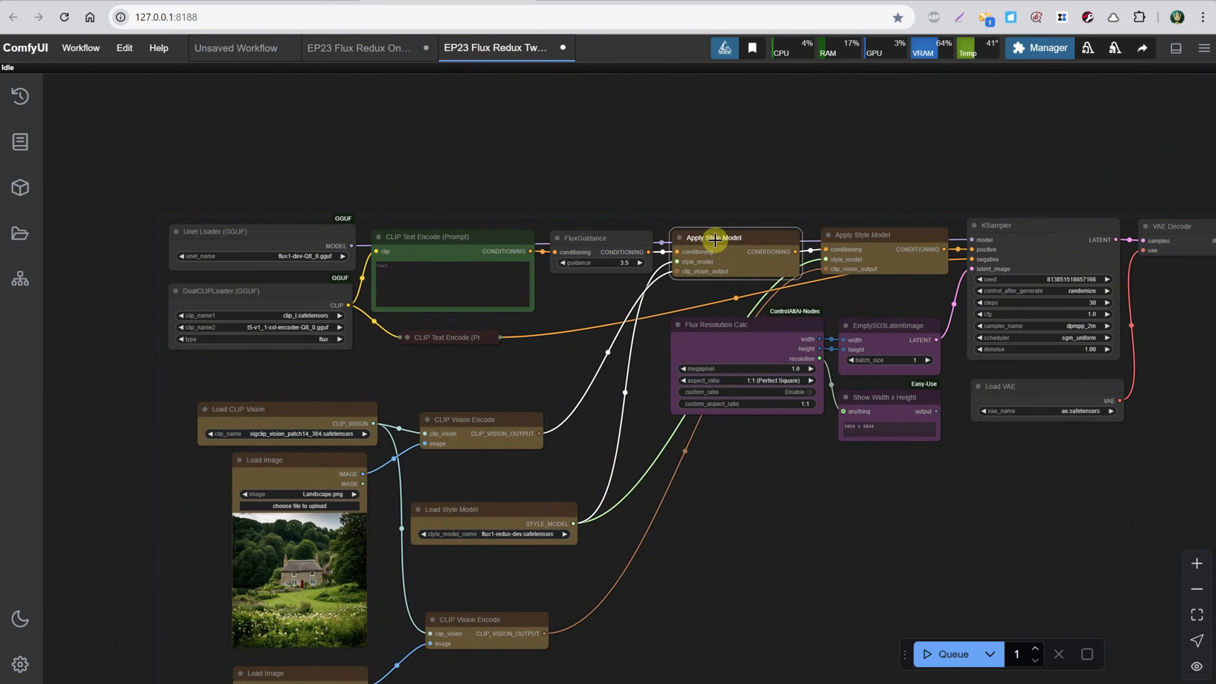
Trace the second image branch from the Dog.png Load Image node through its CLIP Vision Encode to the second Apply Style Model.
left_click_drag(695, 588, 781, 284)
left_click_drag(375, 380, 379, 395)
left_click_drag(564, 319, 567, 356)
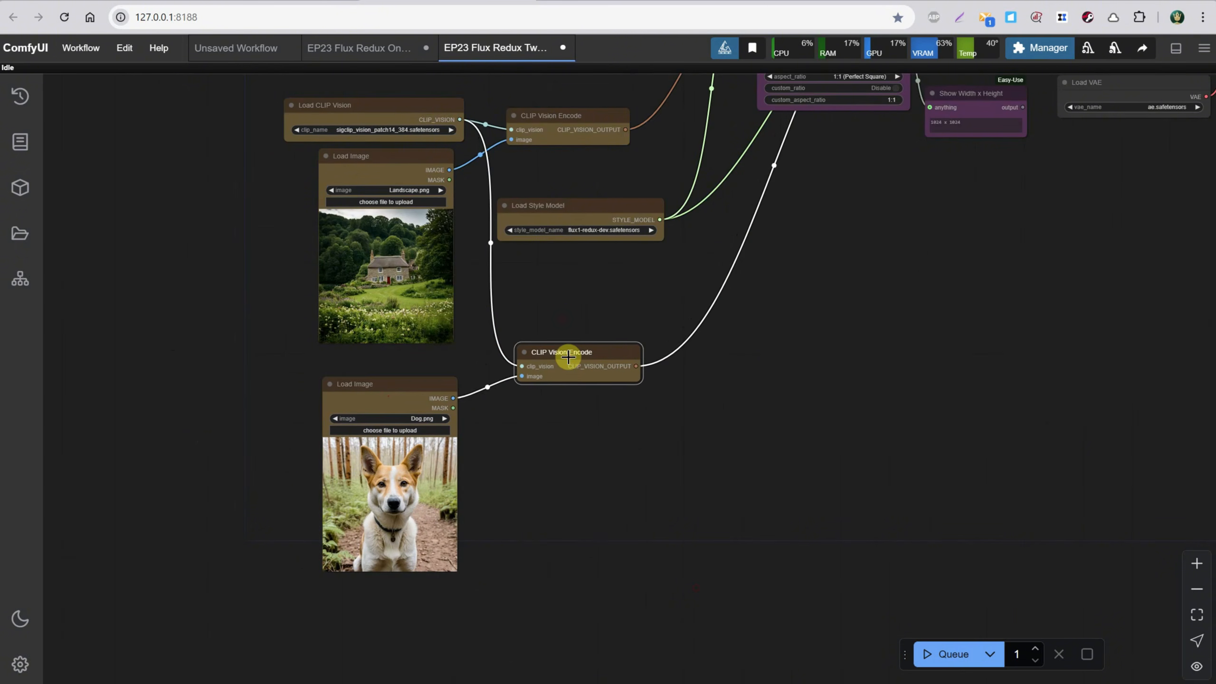
left_click_drag(387, 124, 384, 126)
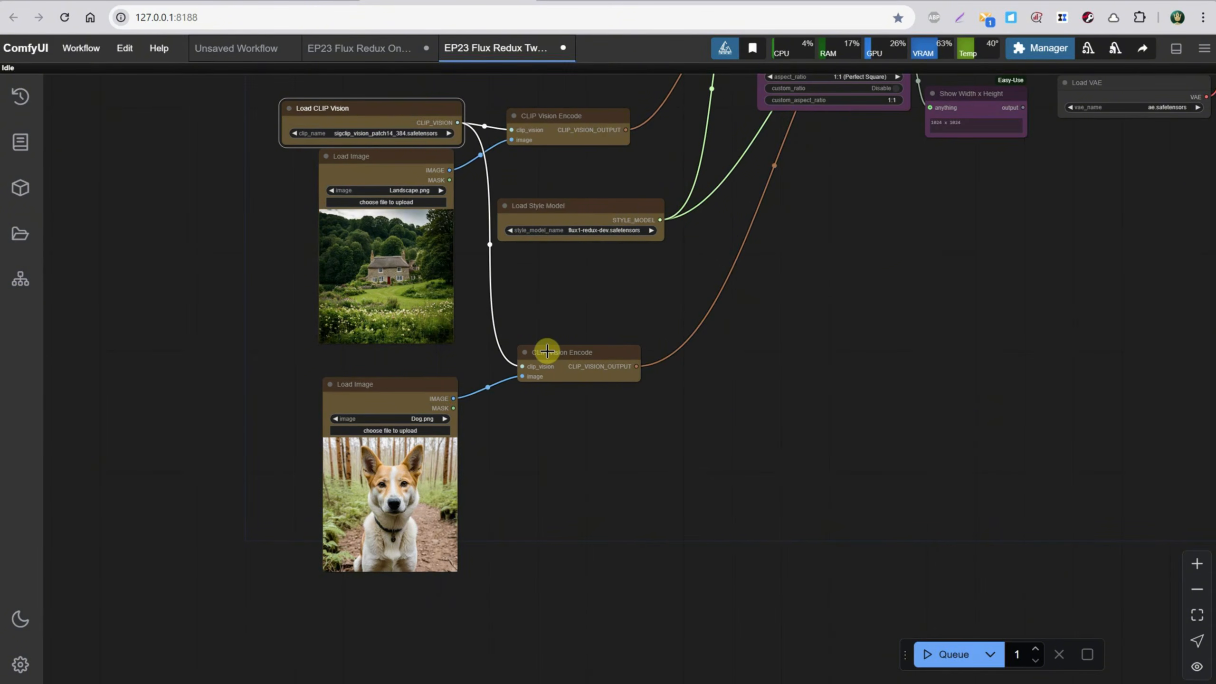
left_click_drag(575, 359, 578, 366)
left_click_drag(951, 143, 578, 524)
left_click_drag(711, 242, 716, 243)
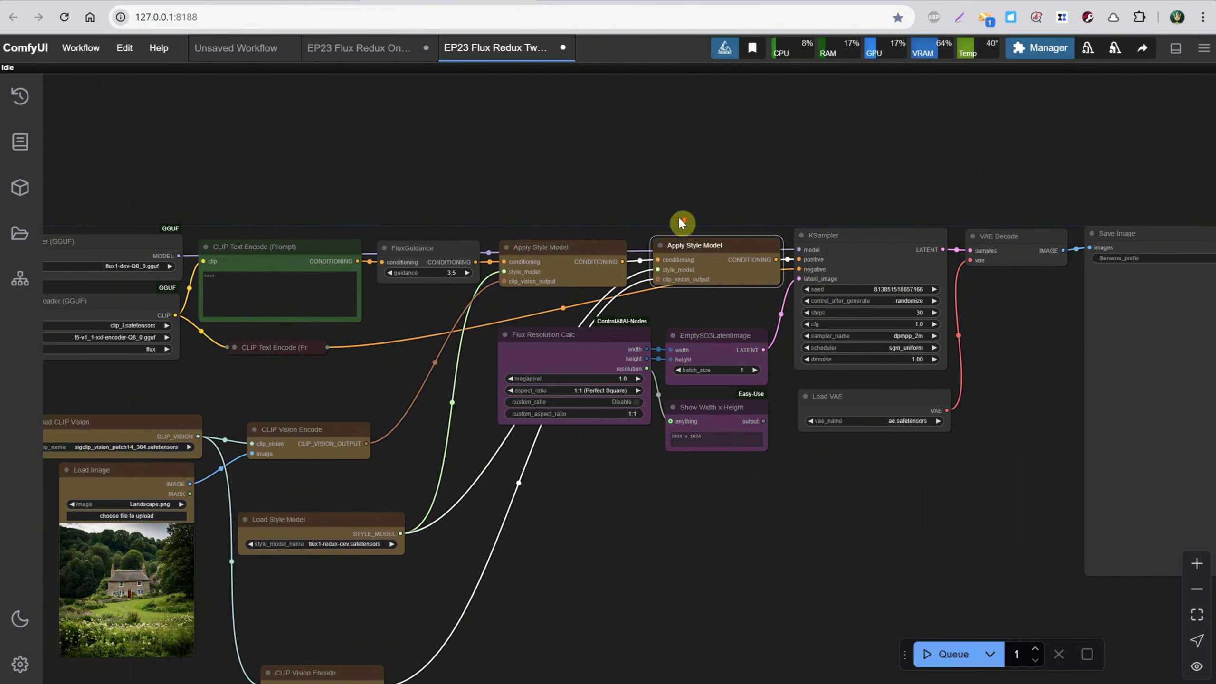
Examine how the two Apply Style Model nodes chain their conditioning into the KSampler.
scroll(682, 222, "up", 5)
left_click(467, 244)
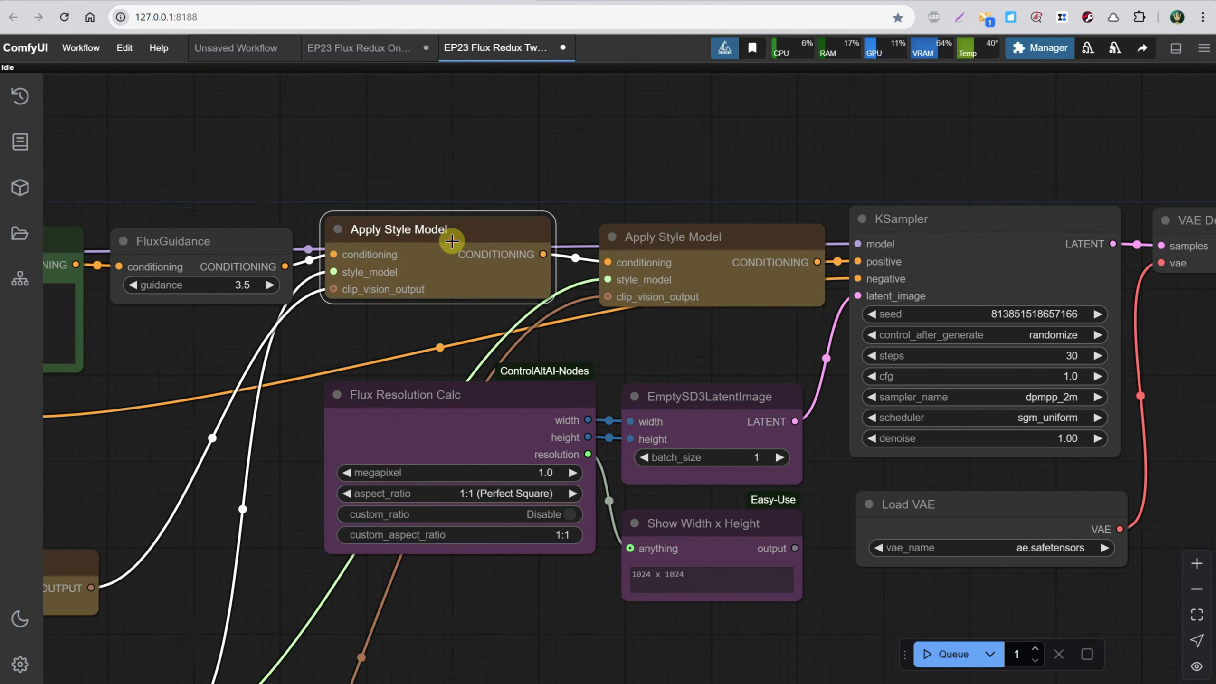
mouse_move(668, 240)
left_mouse_down()
mouse_move(677, 243)
mouse_move(651, 236)
left_mouse_up()
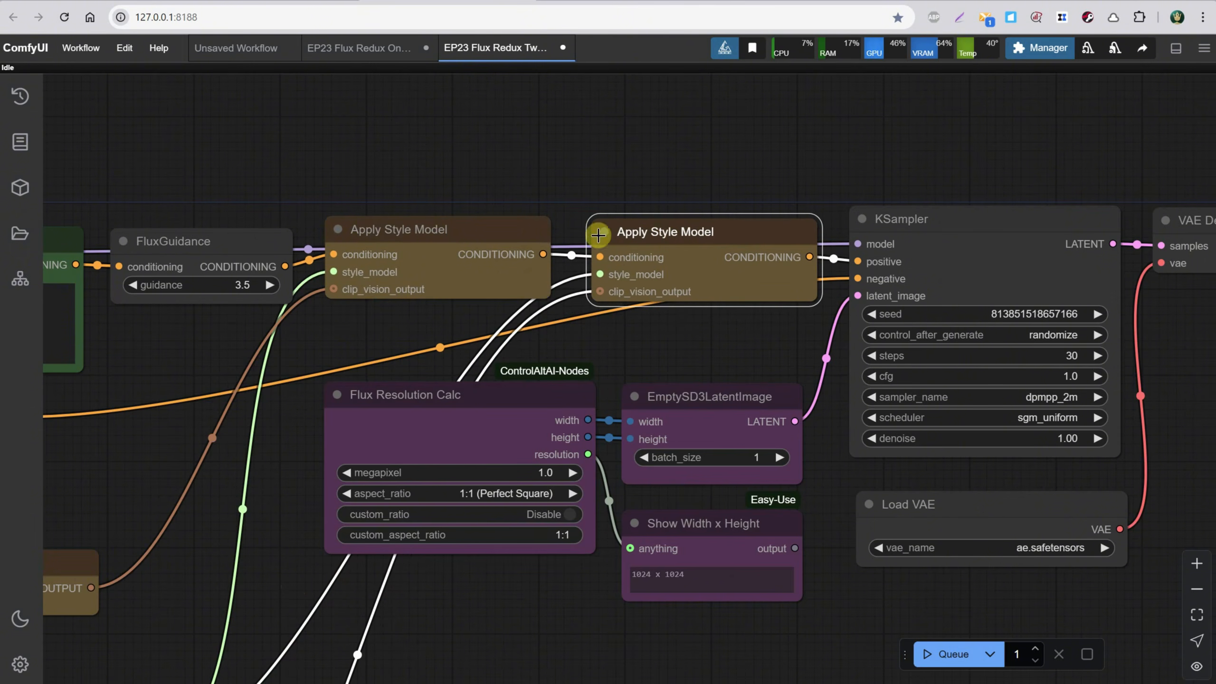
left_click_drag(932, 232, 937, 234)
scroll(787, 236, "down", 4)
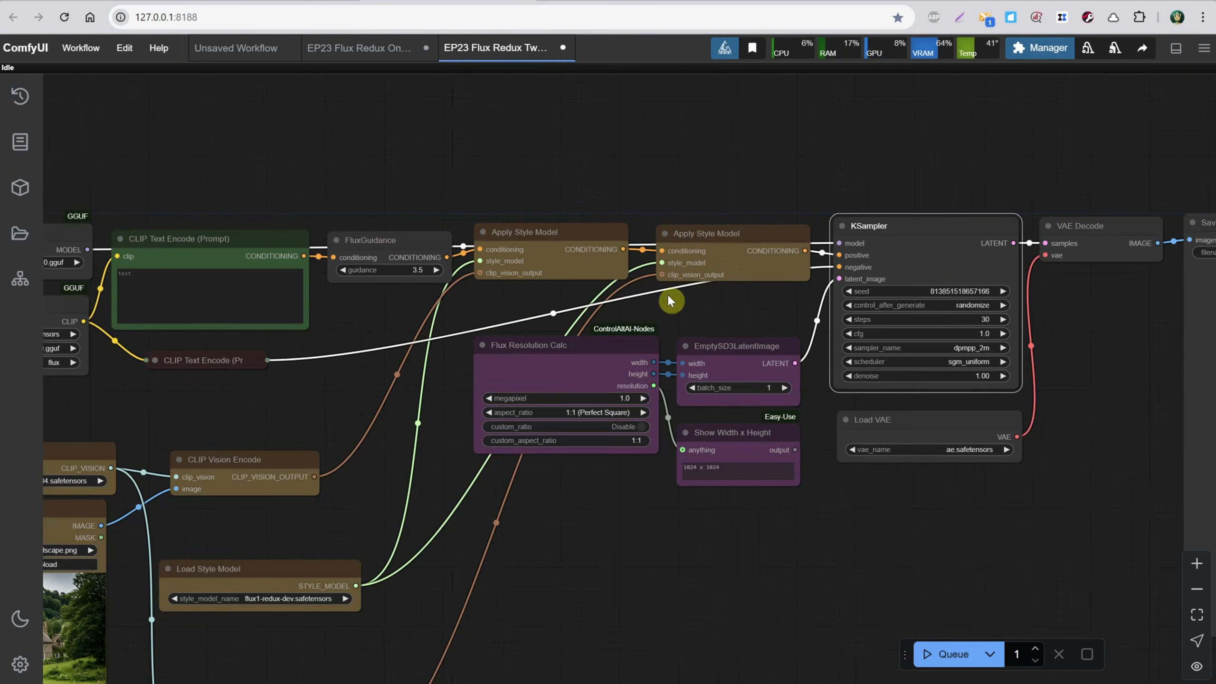
Review the two reference image nodes and generate an image combining Landscape.png and Dog.png.
scroll(122, 575, "up", 7)
left_click_drag(122, 550, 287, 359)
left_click_drag(437, 570, 496, 271)
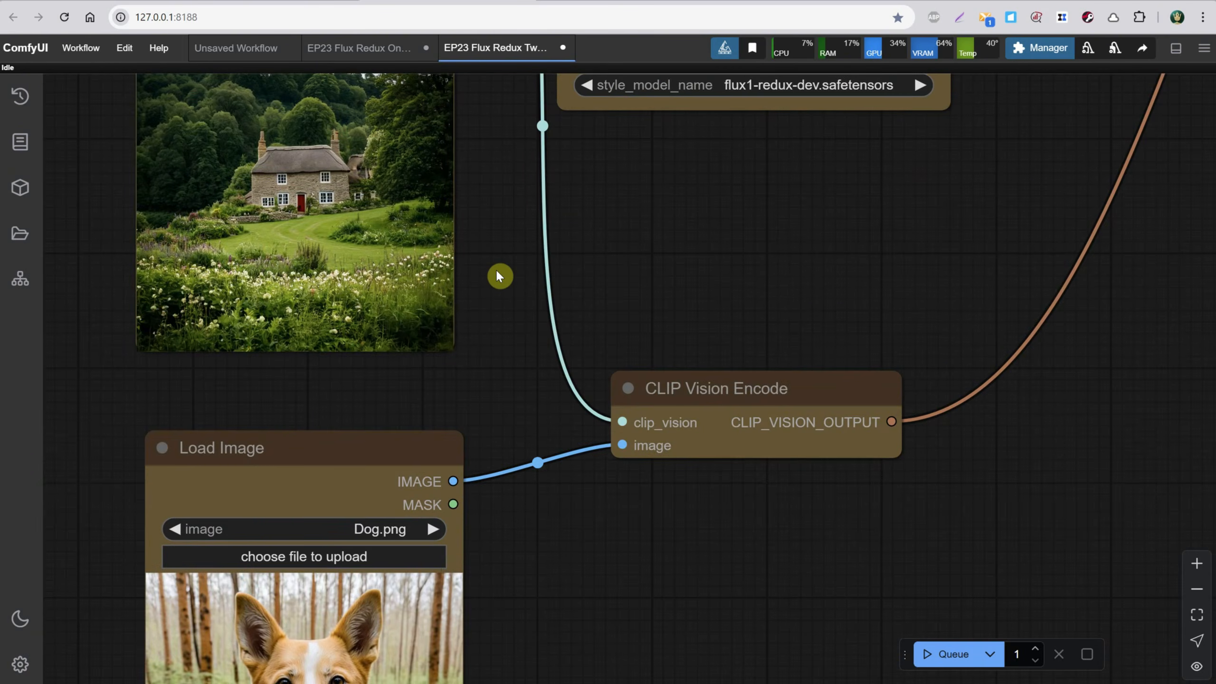
left_click_drag(543, 620, 512, 407)
scroll(512, 412, "down", 3)
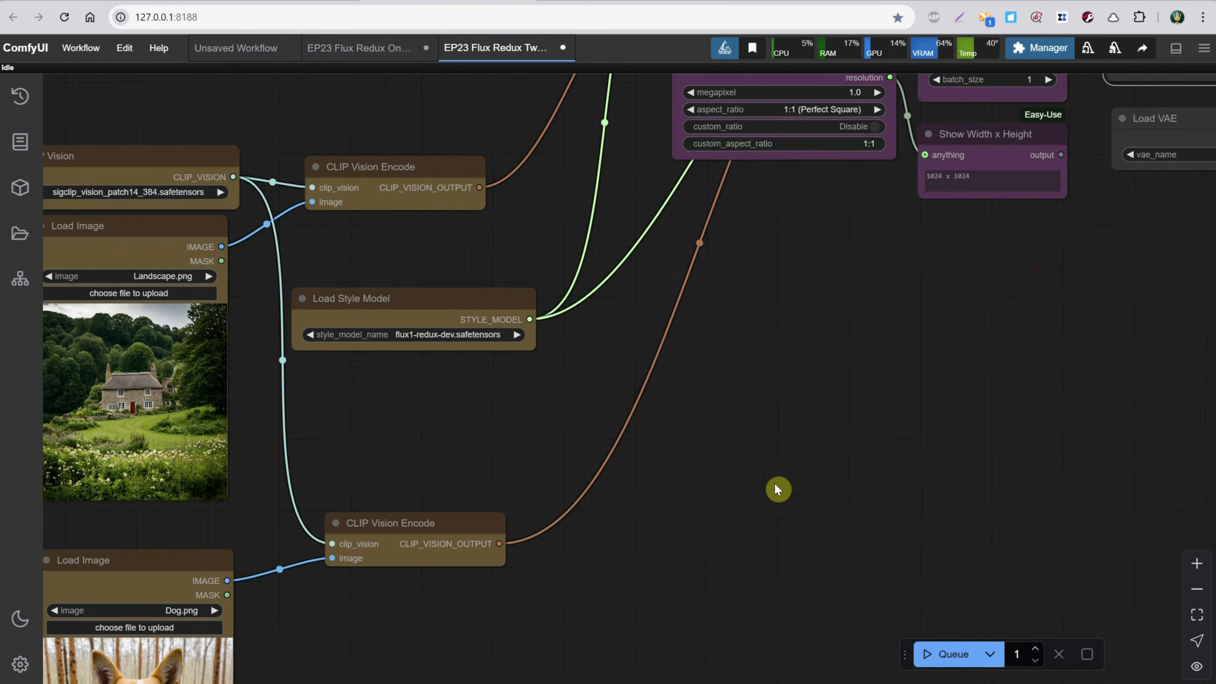
left_click(938, 653)
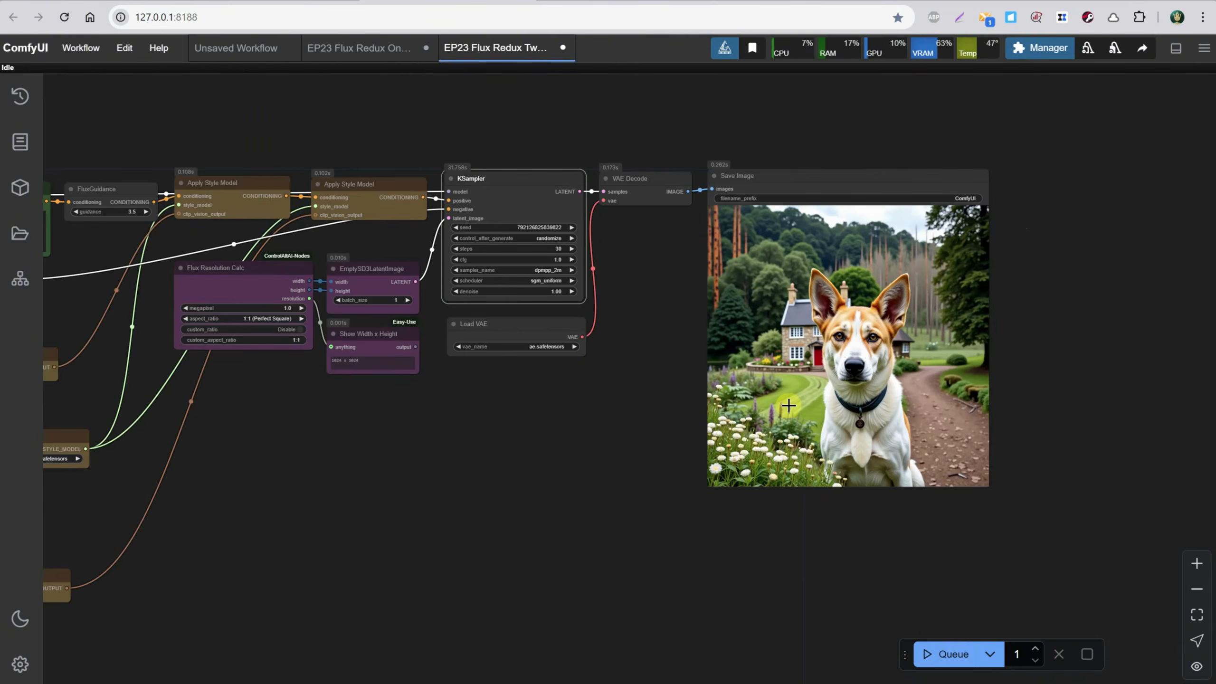
Move both Load Image nodes side by side beneath the Save Image preview for comparison.
scroll(658, 412, "down", 4)
left_click_drag(529, 435, 575, 375)
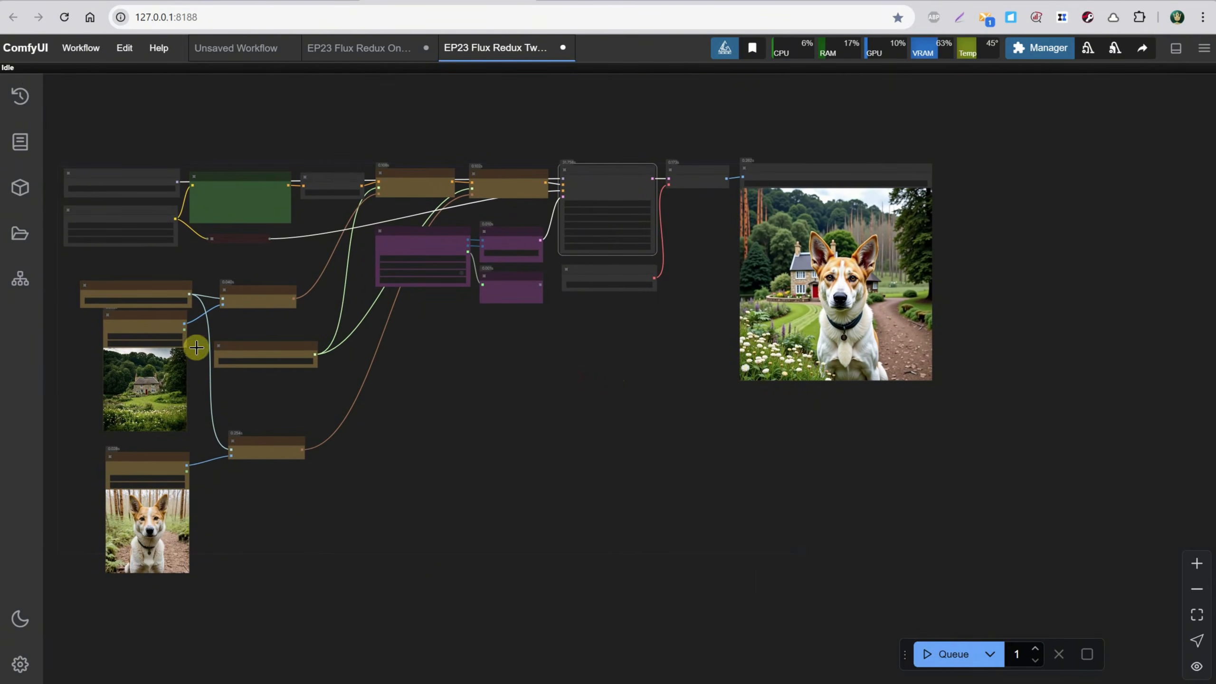
left_click_drag(157, 328, 727, 413)
left_click_drag(155, 486, 882, 426)
left_click_drag(724, 403, 784, 413)
scroll(1058, 349, "up", 5)
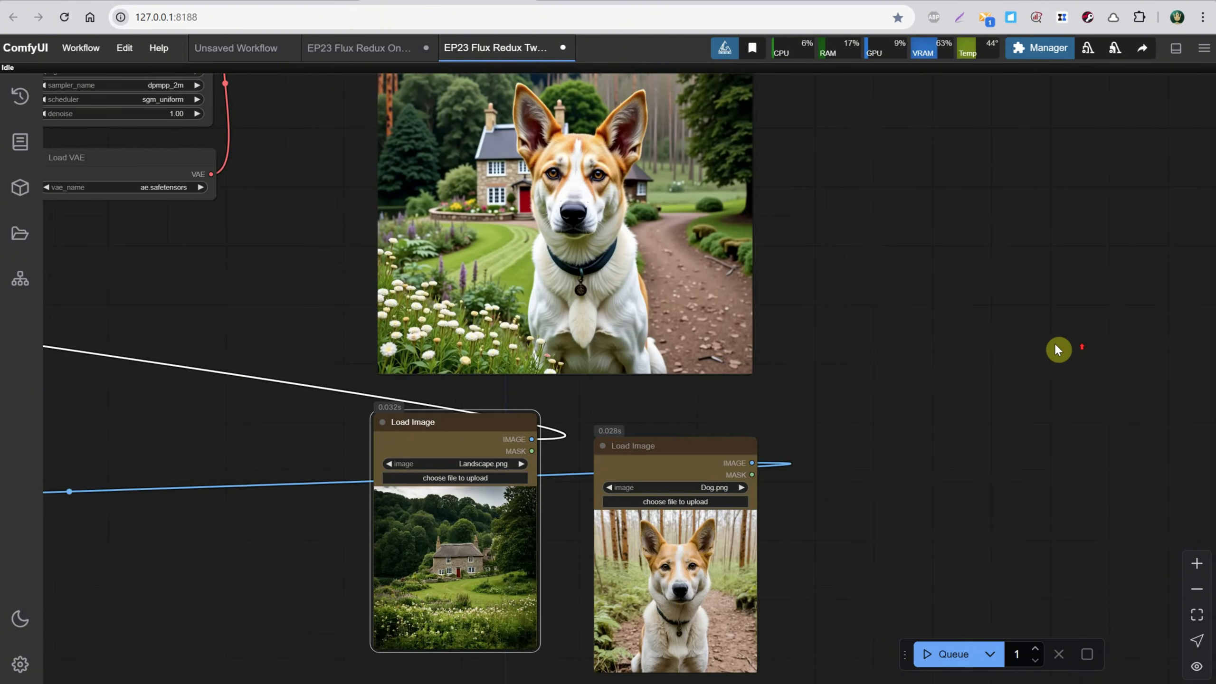
left_click_drag(845, 381, 952, 357)
left_click_drag(794, 429, 788, 408)
left_click_drag(994, 227, 1049, 268)
Replace the landscape reference with desert.png and generate the combination with Dog.png.
left_click(611, 493)
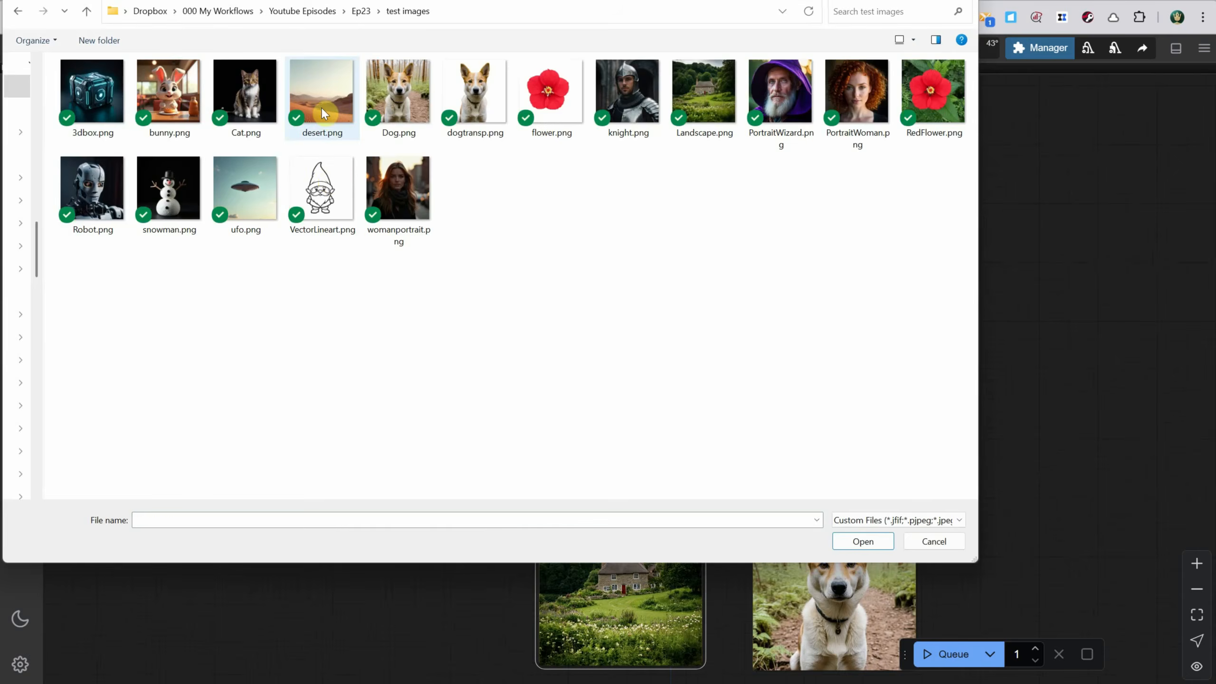
double_click(322, 113)
left_click(950, 654)
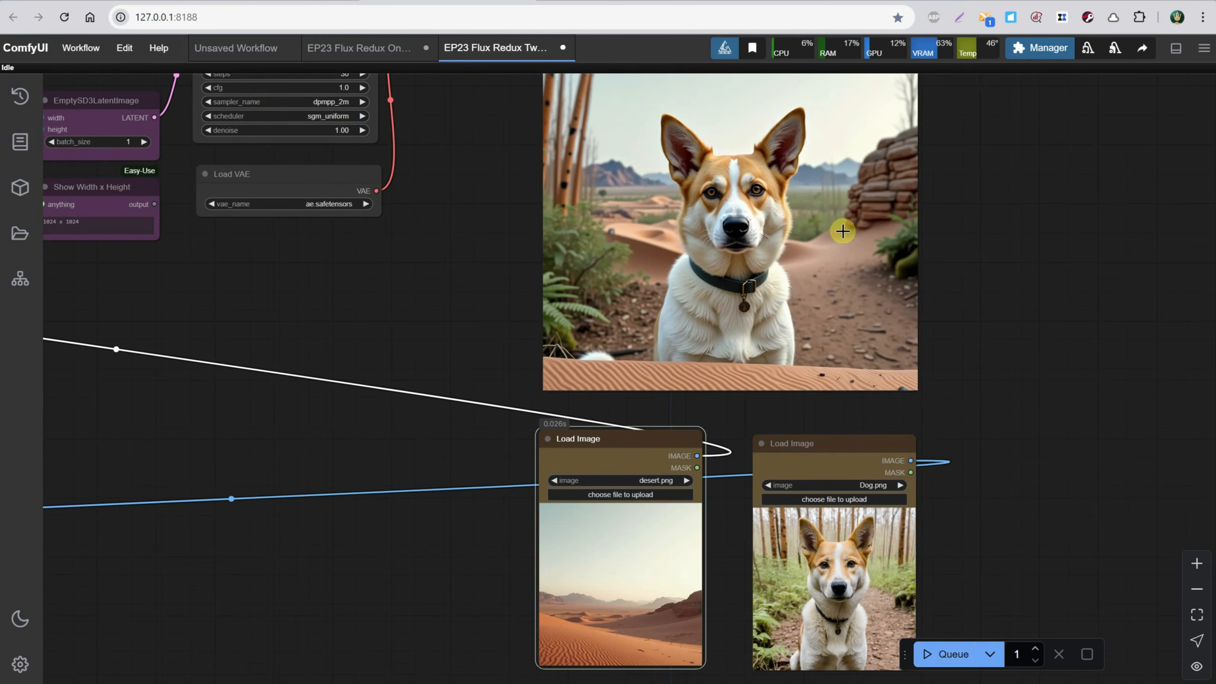
Replace the desert reference with PortraitWoman.png and generate the combination with Dog.png.
left_click(596, 494)
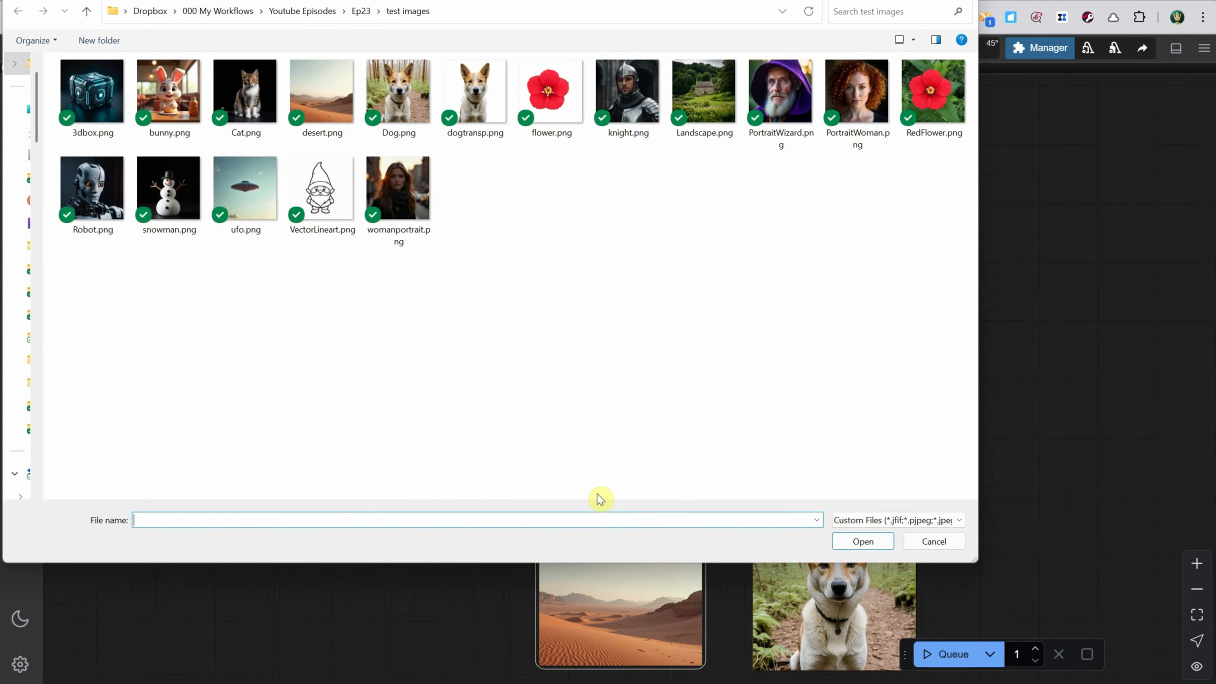
double_click(835, 144)
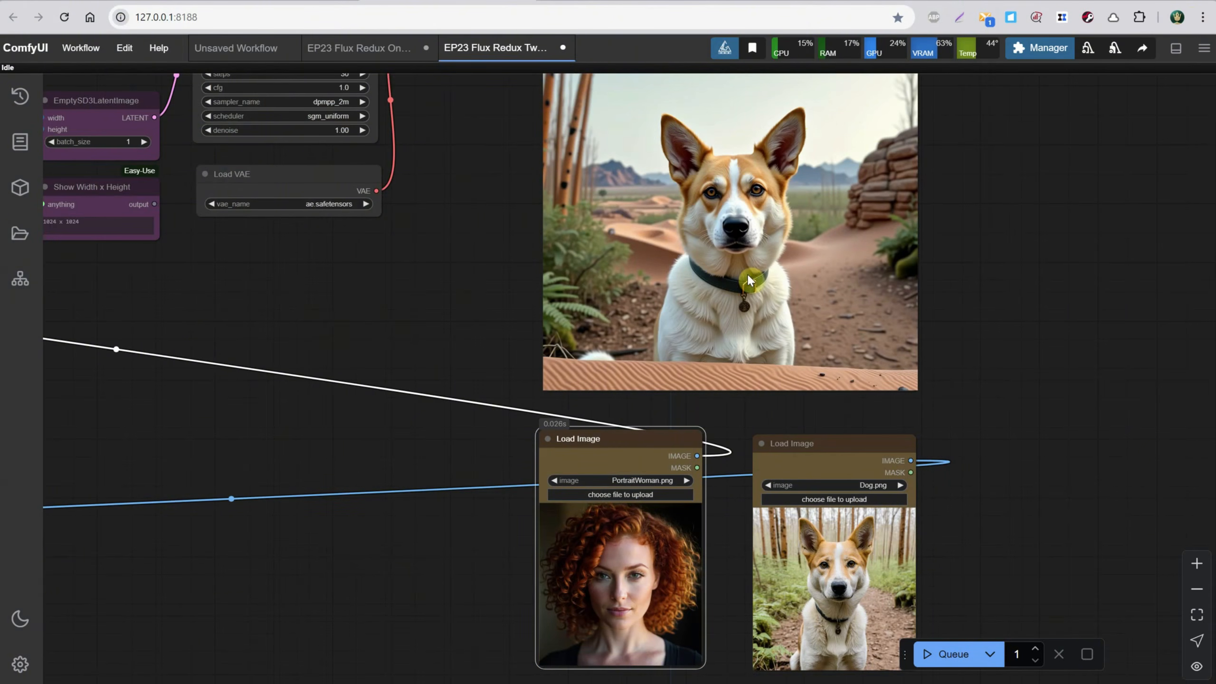
left_click(946, 653)
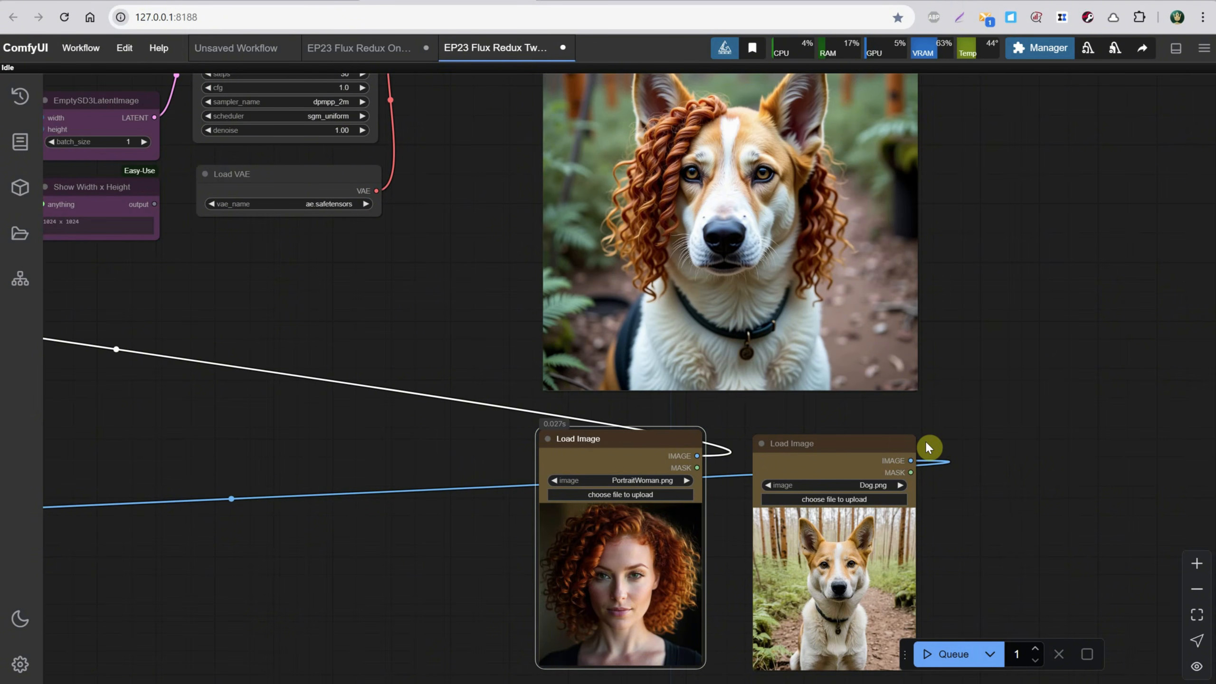
Replace the woman portrait with PortraitWizard.png, queue the generation with Dog.png, and return to the ComfyUI browser tab.
left_click(623, 494)
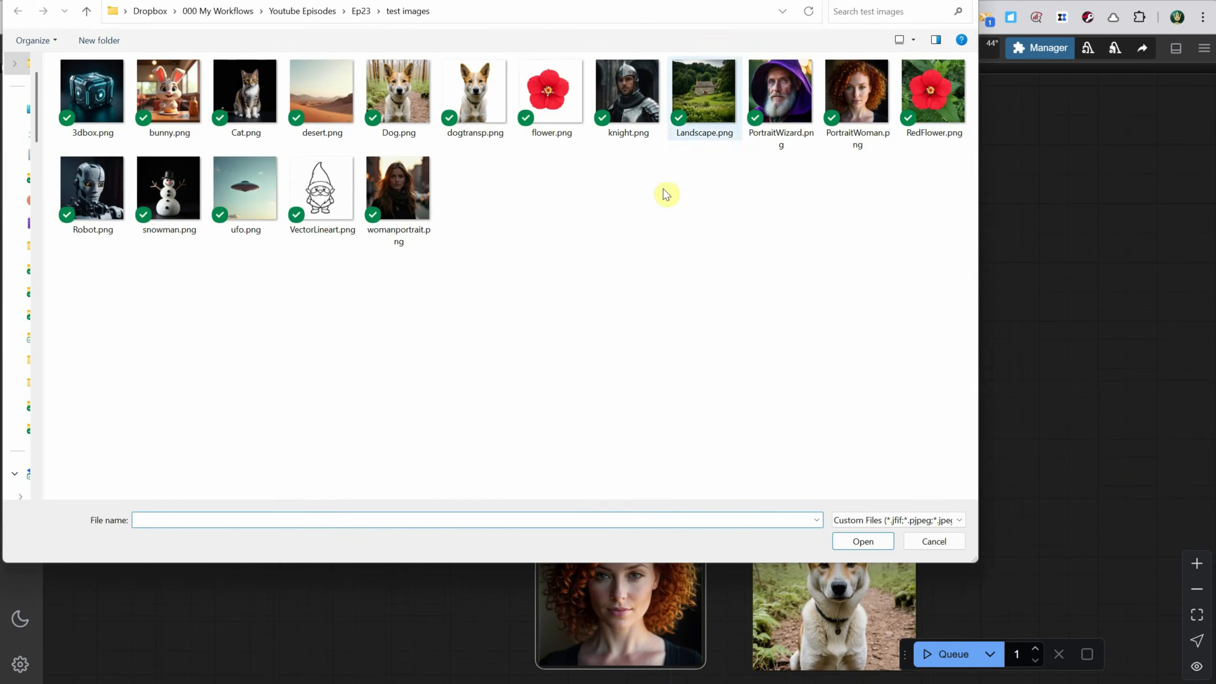
double_click(782, 99)
left_click(934, 655)
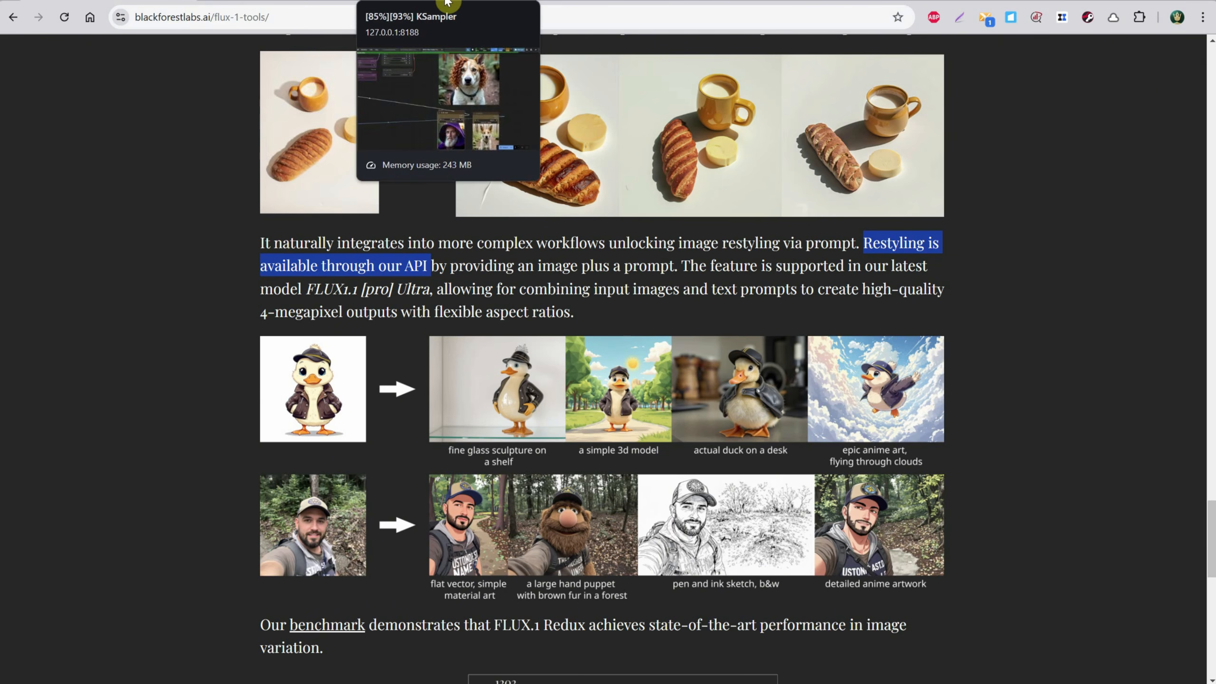
left_click(497, 1)
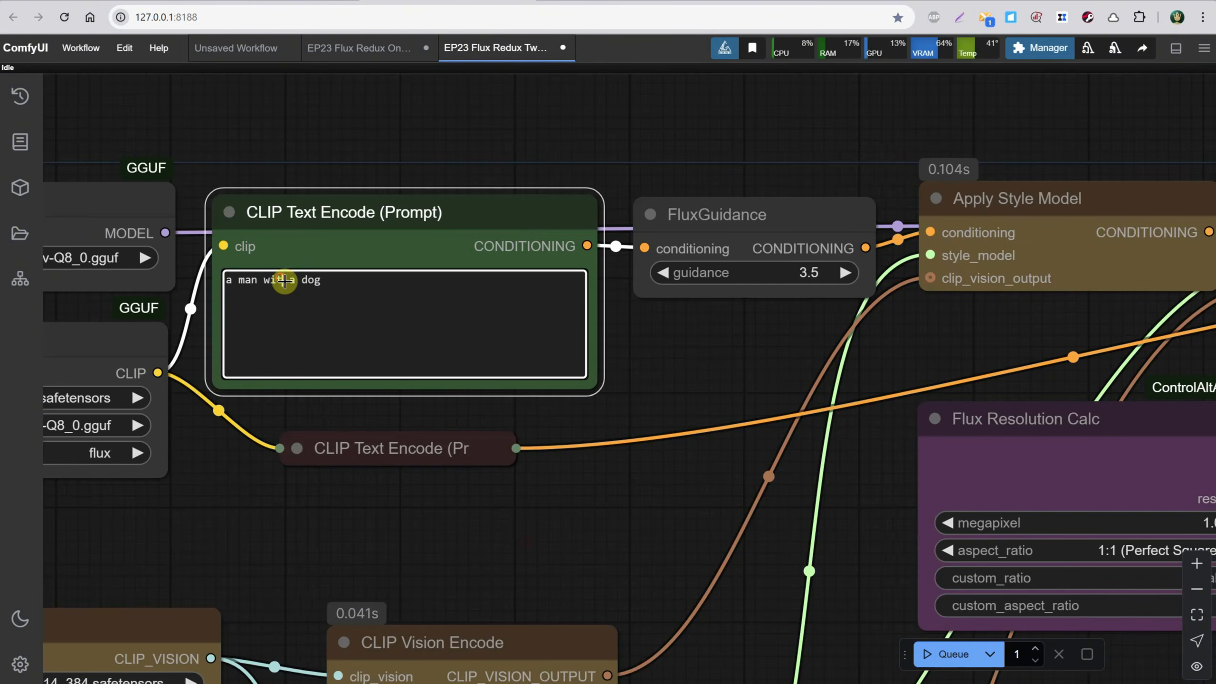
Check the wizard and dog result, and open the workflow file EP23 Flux Redux Three Images.json.
scroll(574, 498, "down", 2)
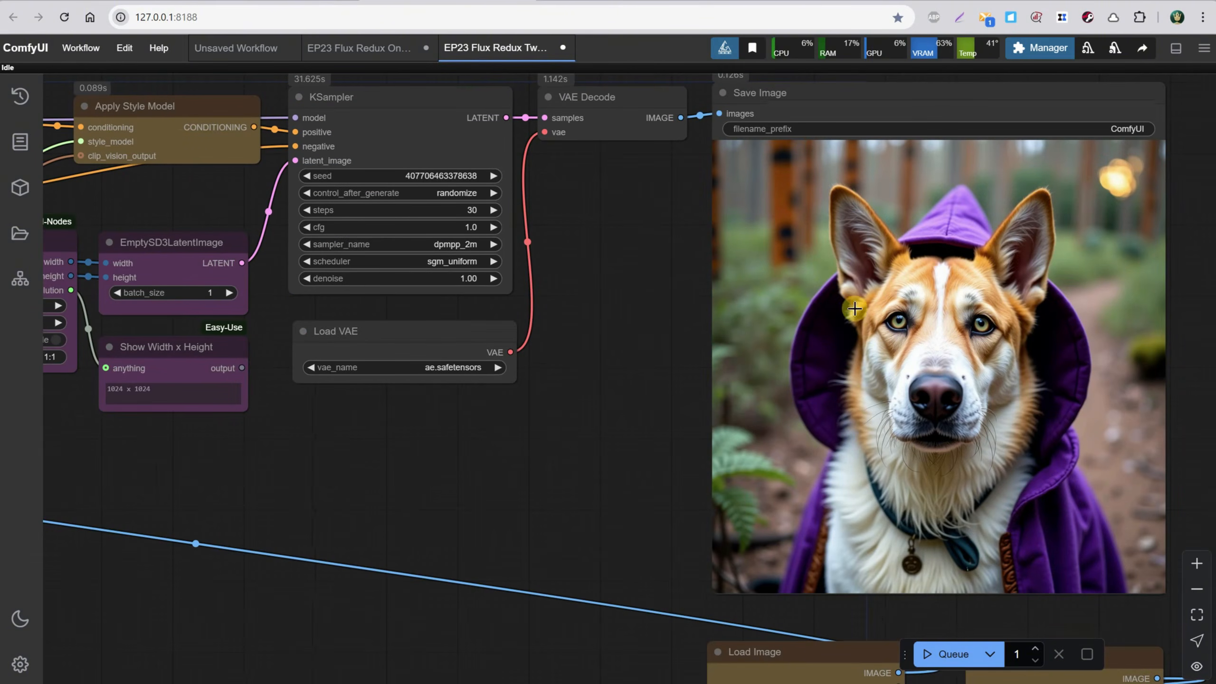
scroll(983, 304, "up", 2)
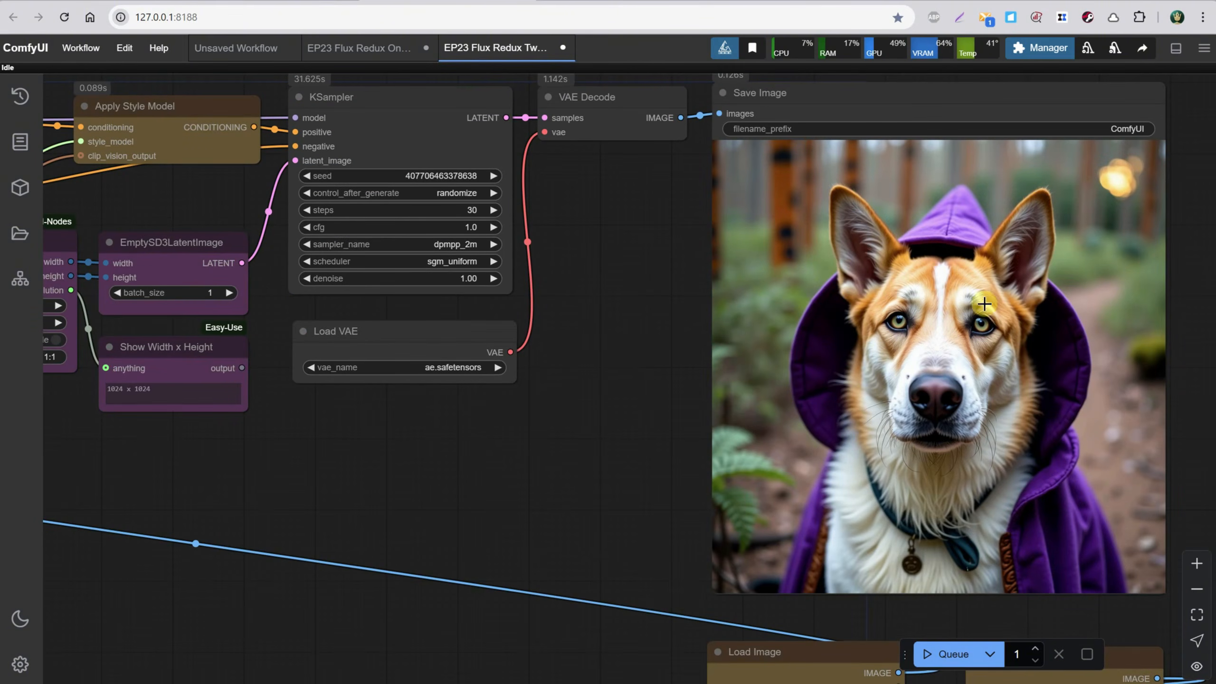
scroll(868, 451, "down", 2)
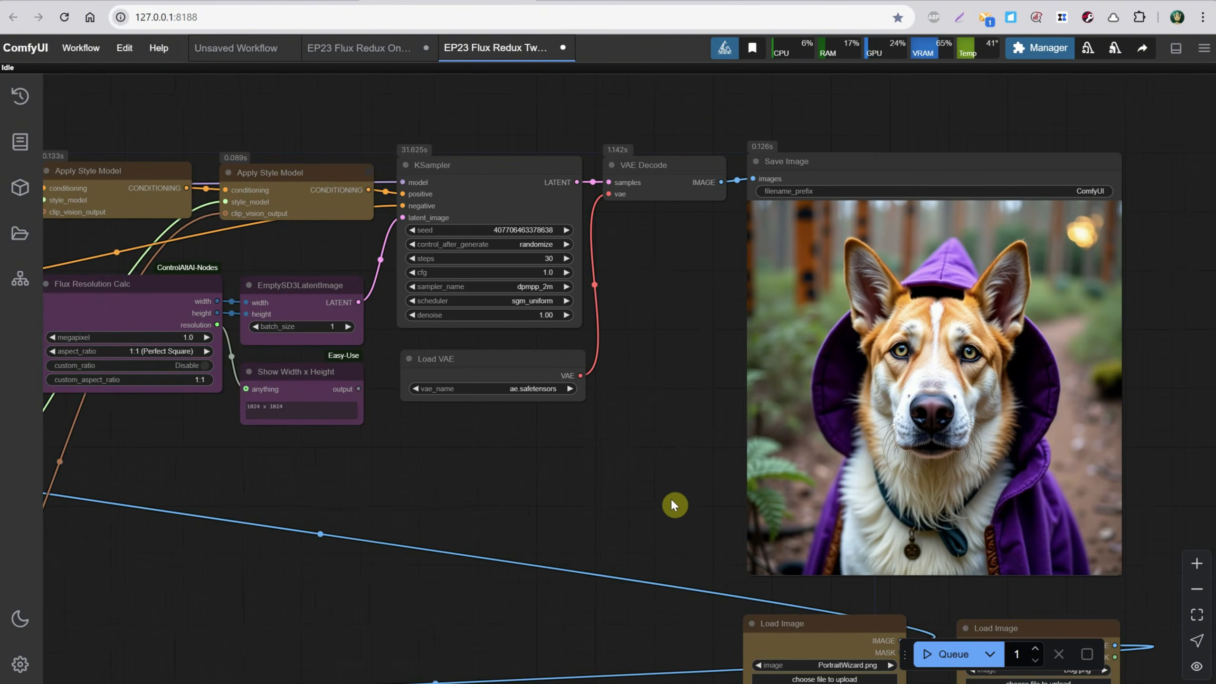
left_click_drag(682, 455, 737, 287)
left_click(87, 54)
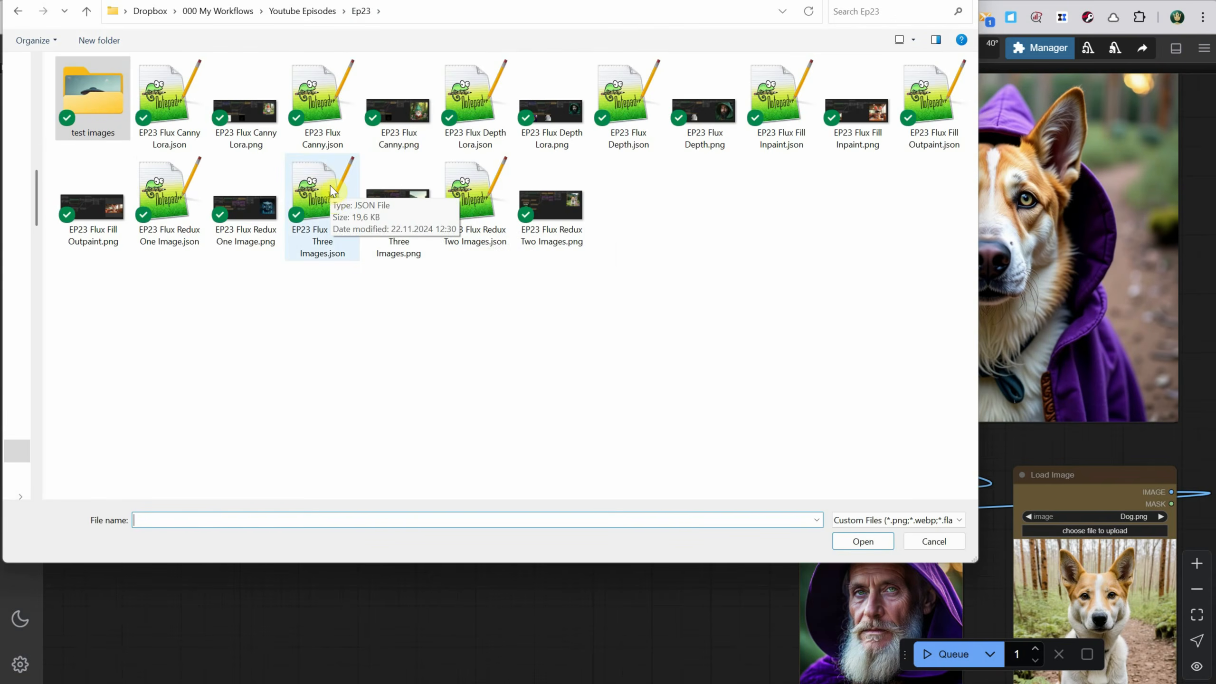
double_click(329, 191)
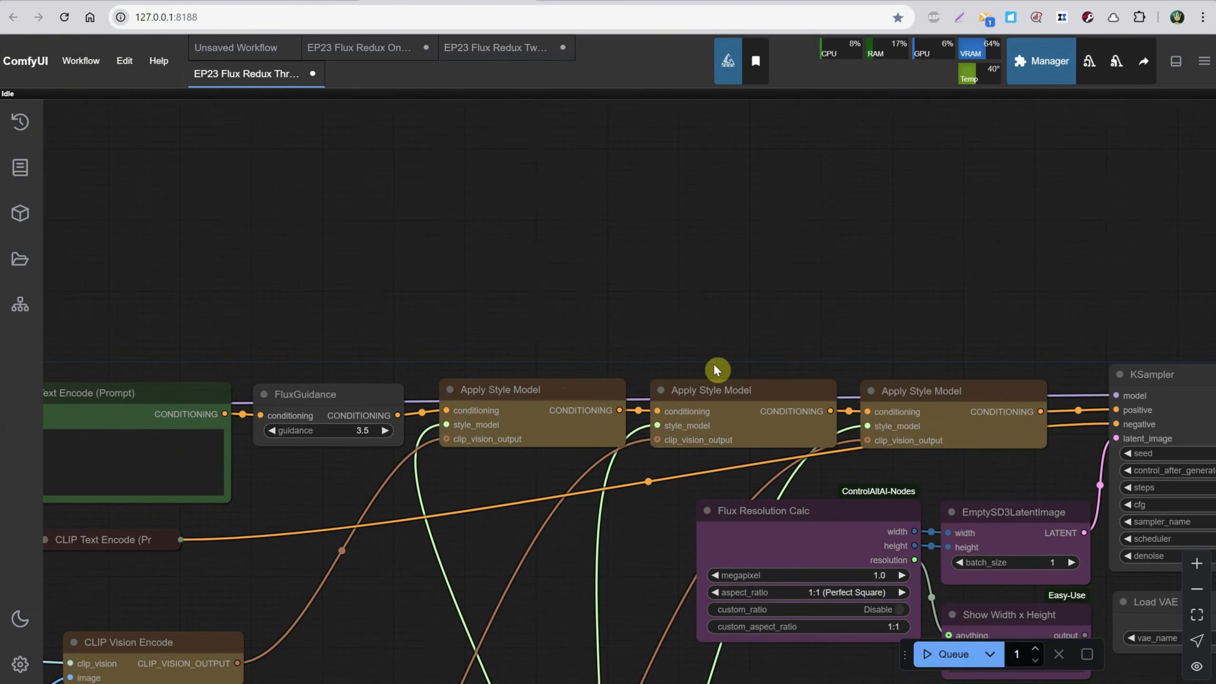
Review the three reference branches and generate a combination of desert.png, Landscape.png and flower.png.
left_click_drag(444, 623, 702, 145)
scroll(702, 144, "down", 5)
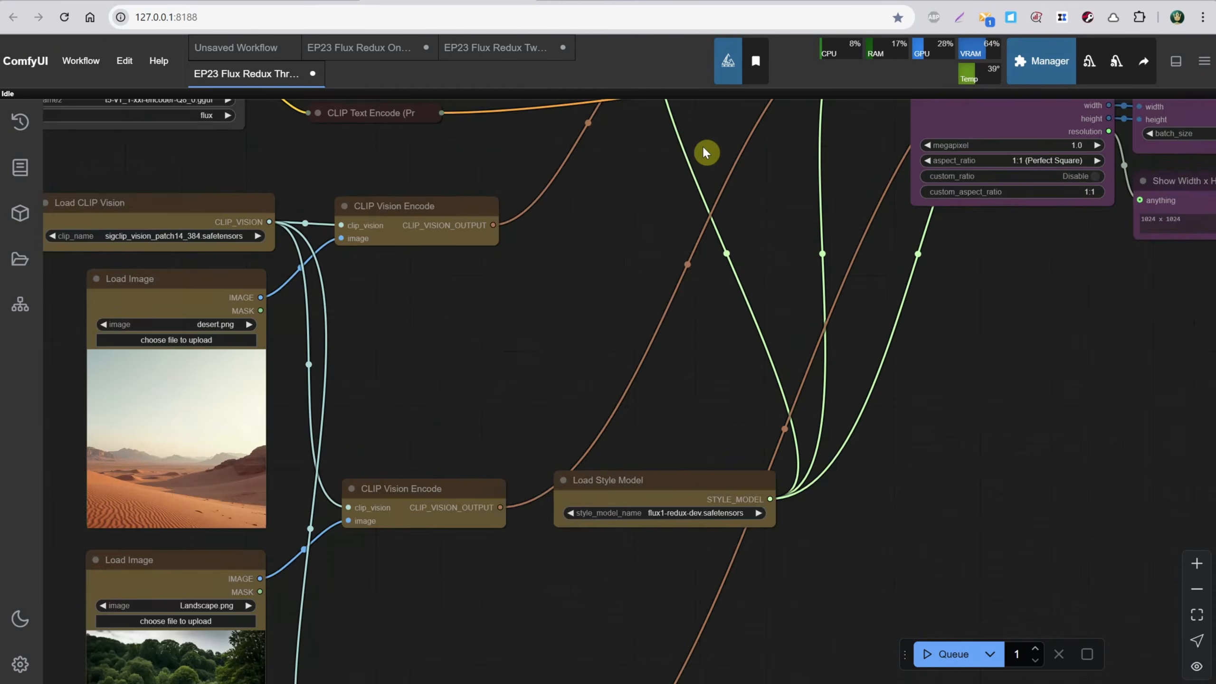
left_click_drag(542, 330, 511, 209)
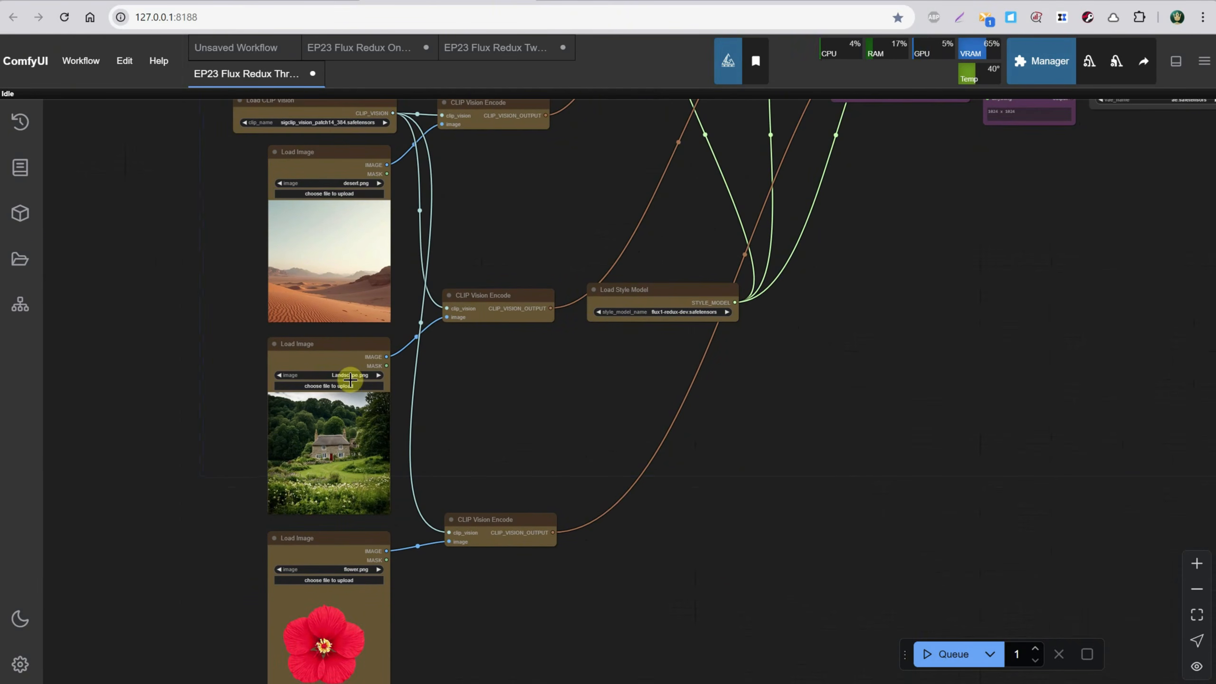
scroll(719, 454, "down", 3)
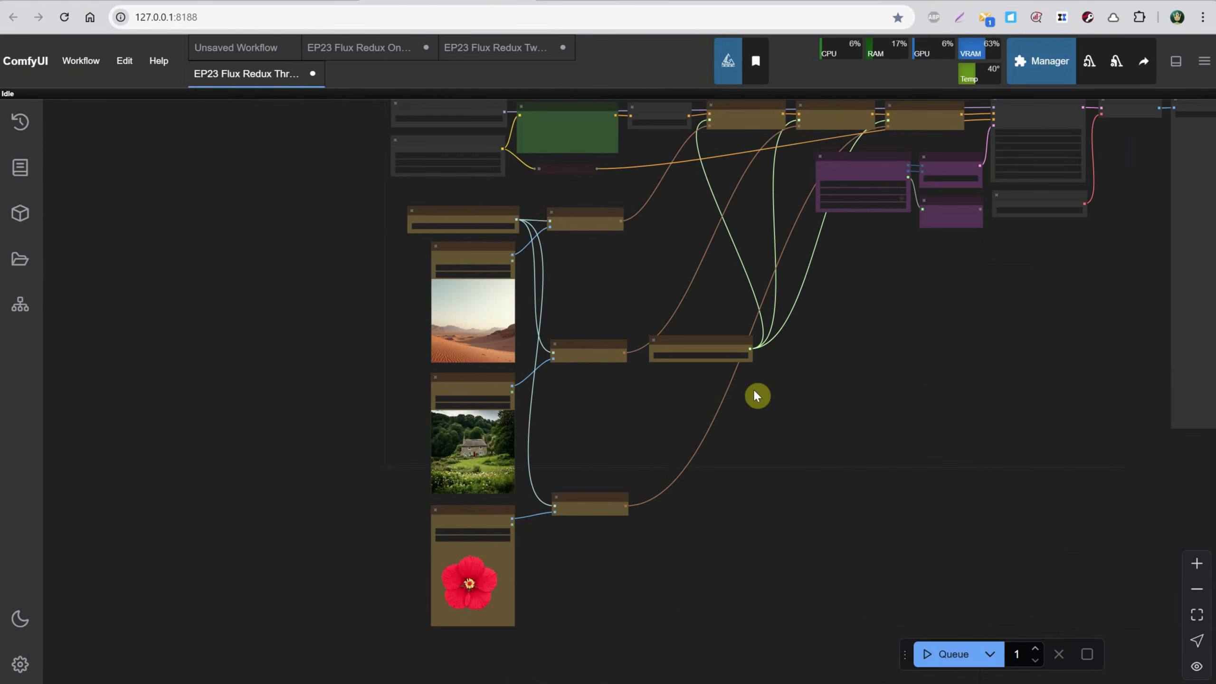
left_click(951, 654)
left_click_drag(1055, 377, 756, 396)
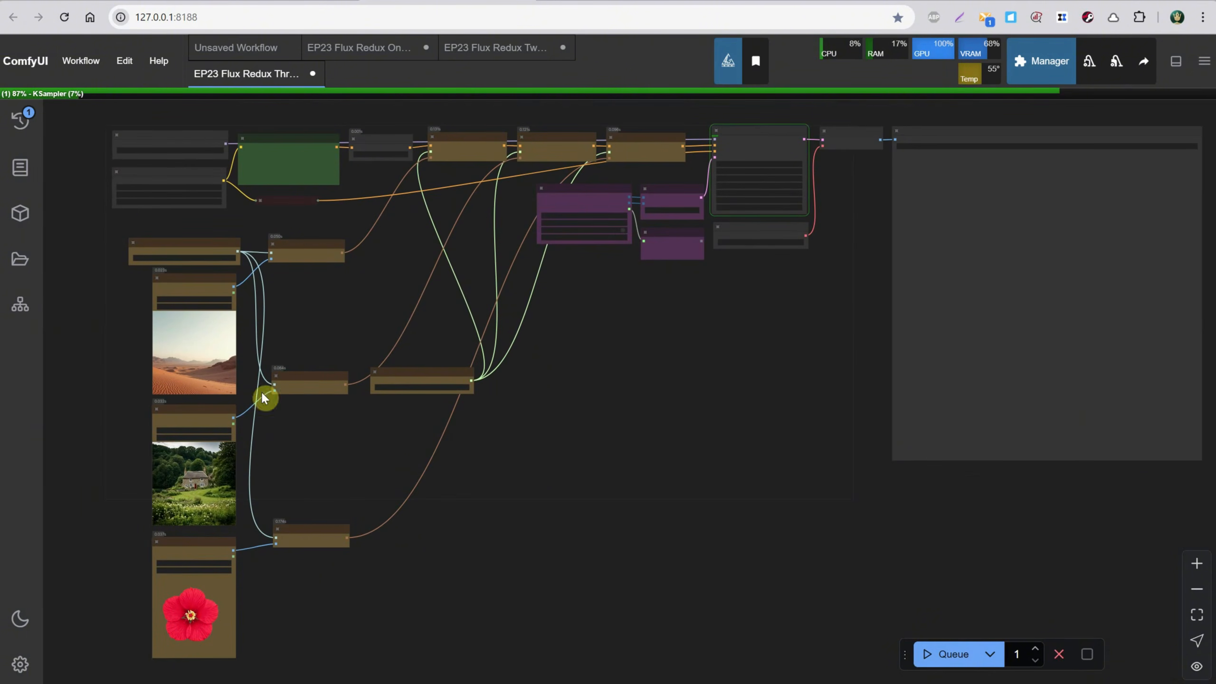
Line up the three Load Image nodes beneath the Save Image preview and generate another variation of their combination.
scroll(262, 395, "up", 4)
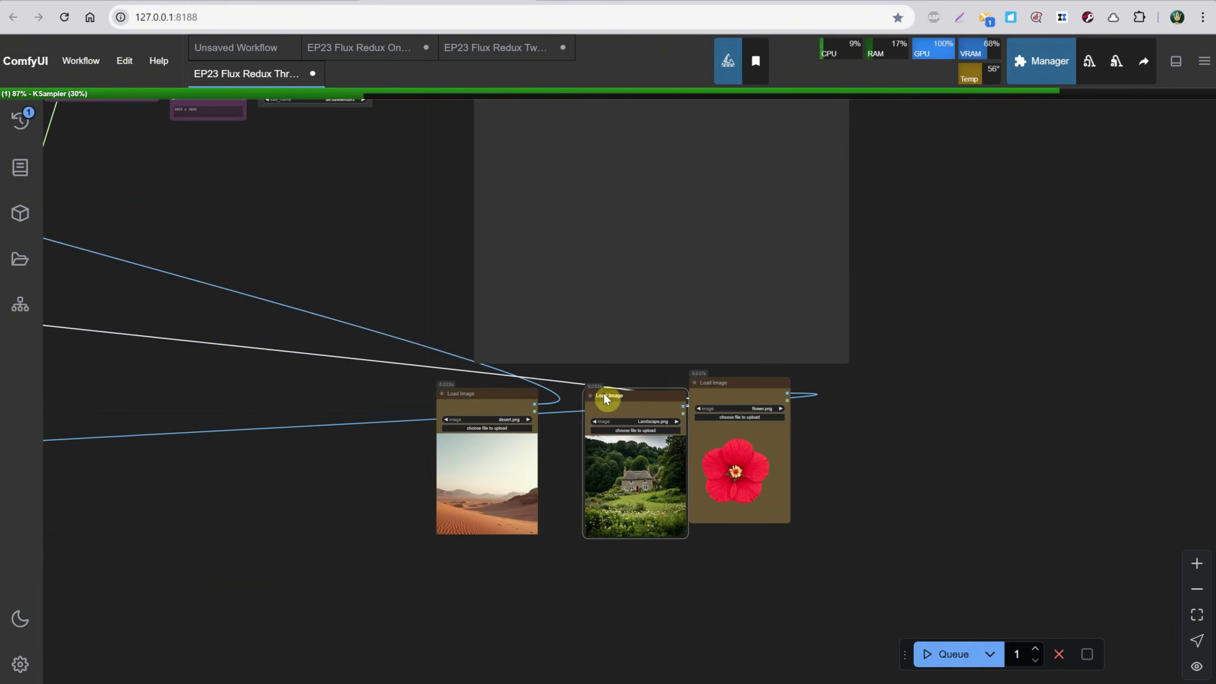
scroll(602, 397, "up", 2)
left_click_drag(599, 502, 595, 500)
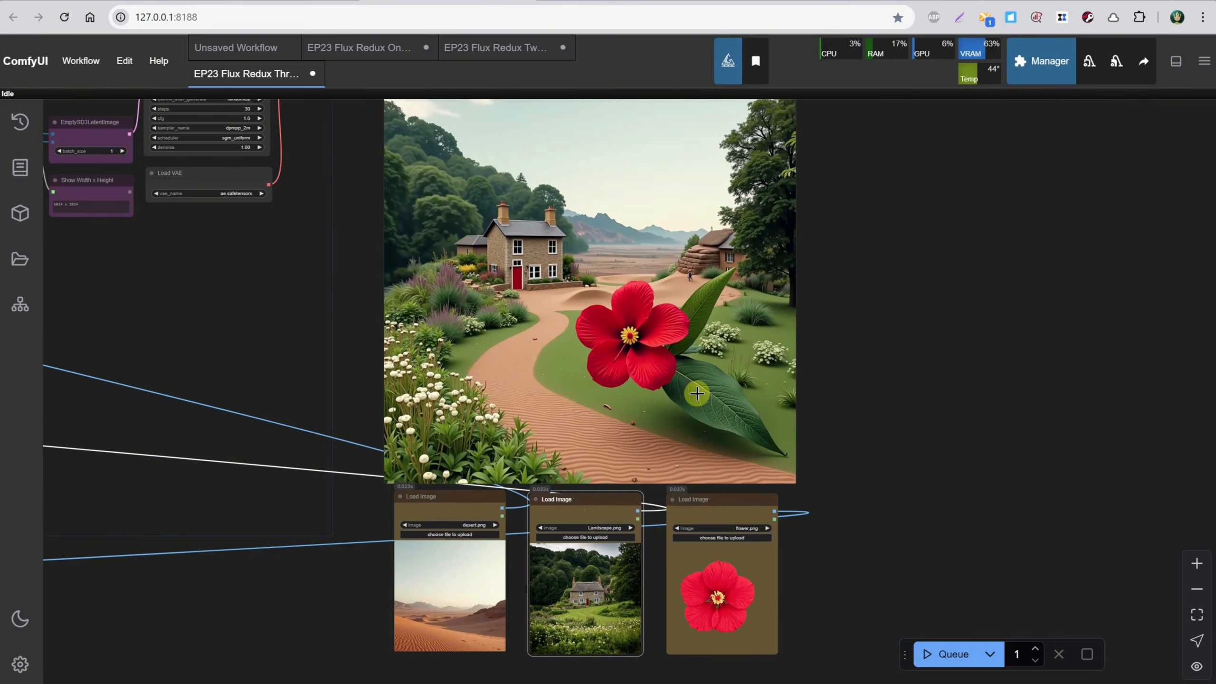
left_click(944, 656)
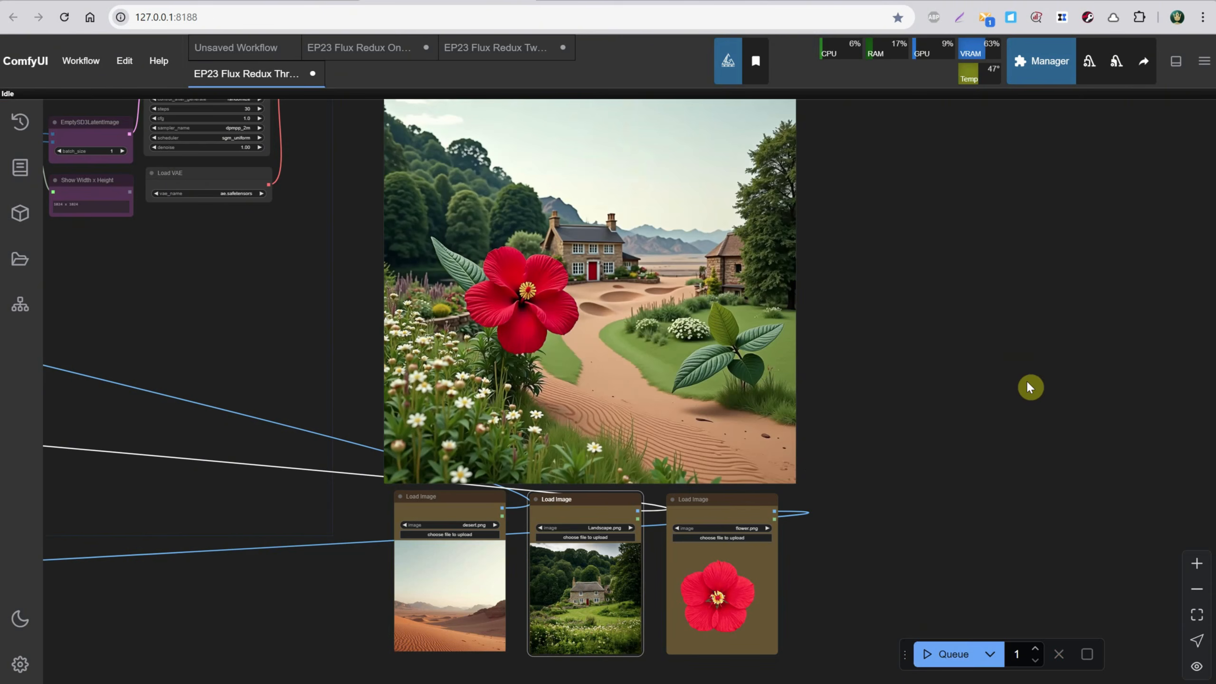
Replace the three references with PortraitWizard.png, PortraitWoman.png and Landscape.png, and generate their combination.
left_click(450, 533)
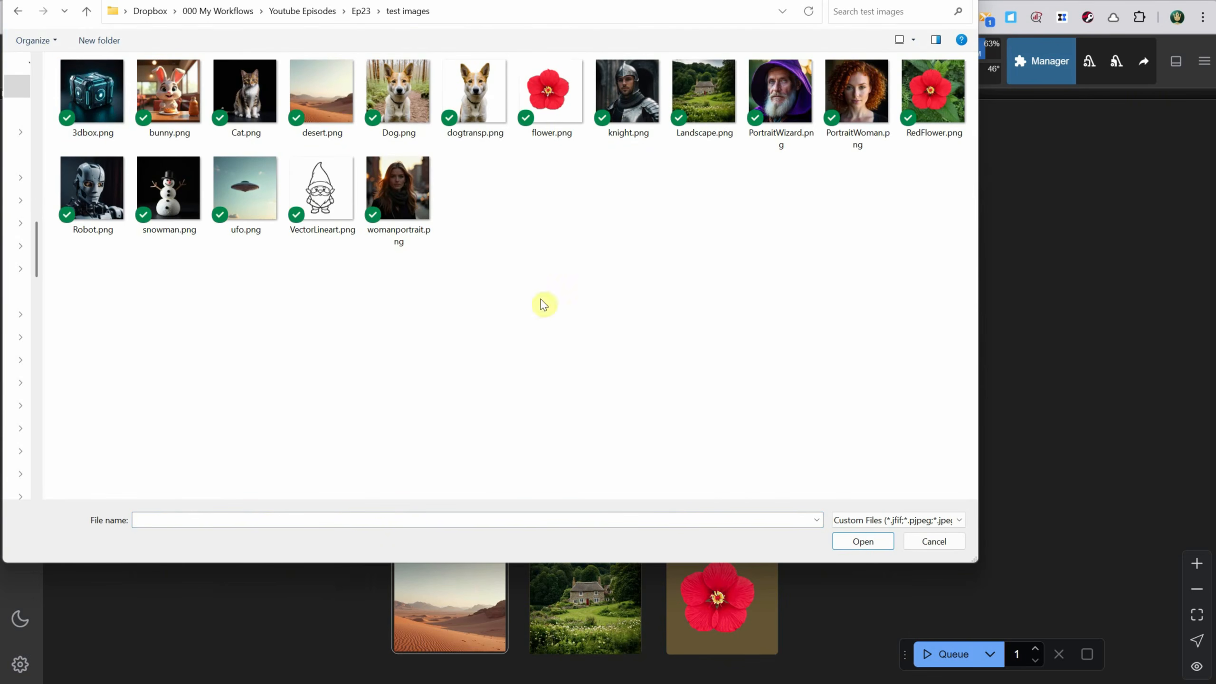
double_click(779, 108)
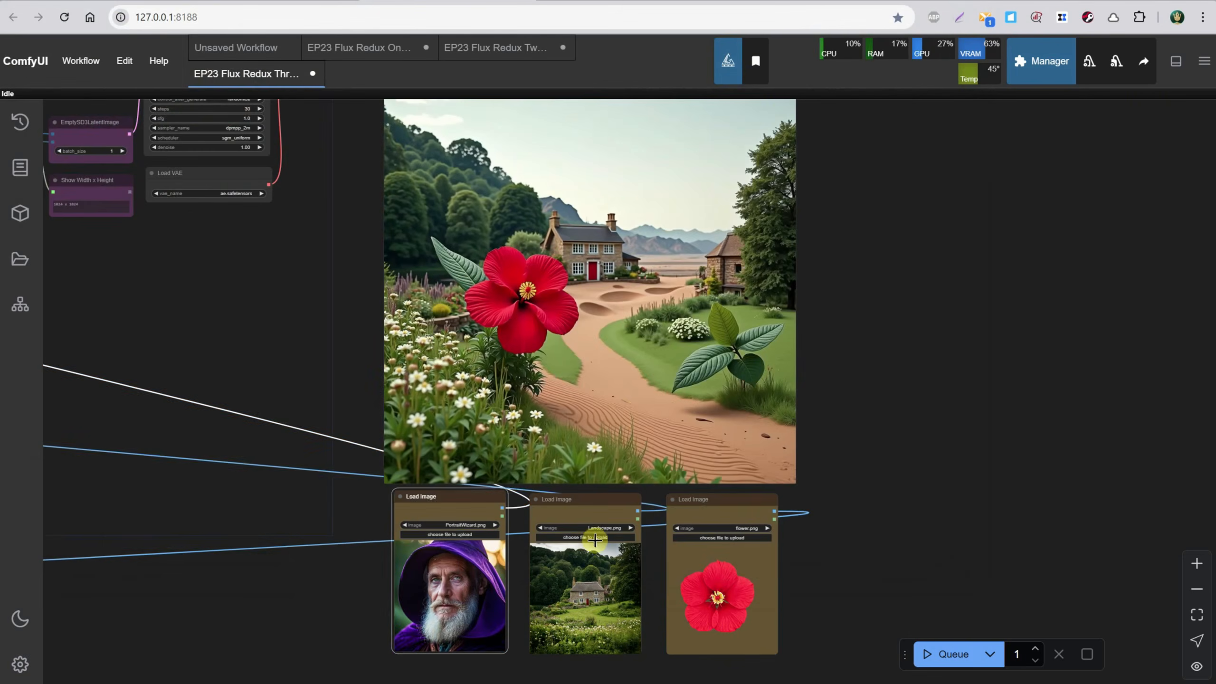
left_click(597, 537)
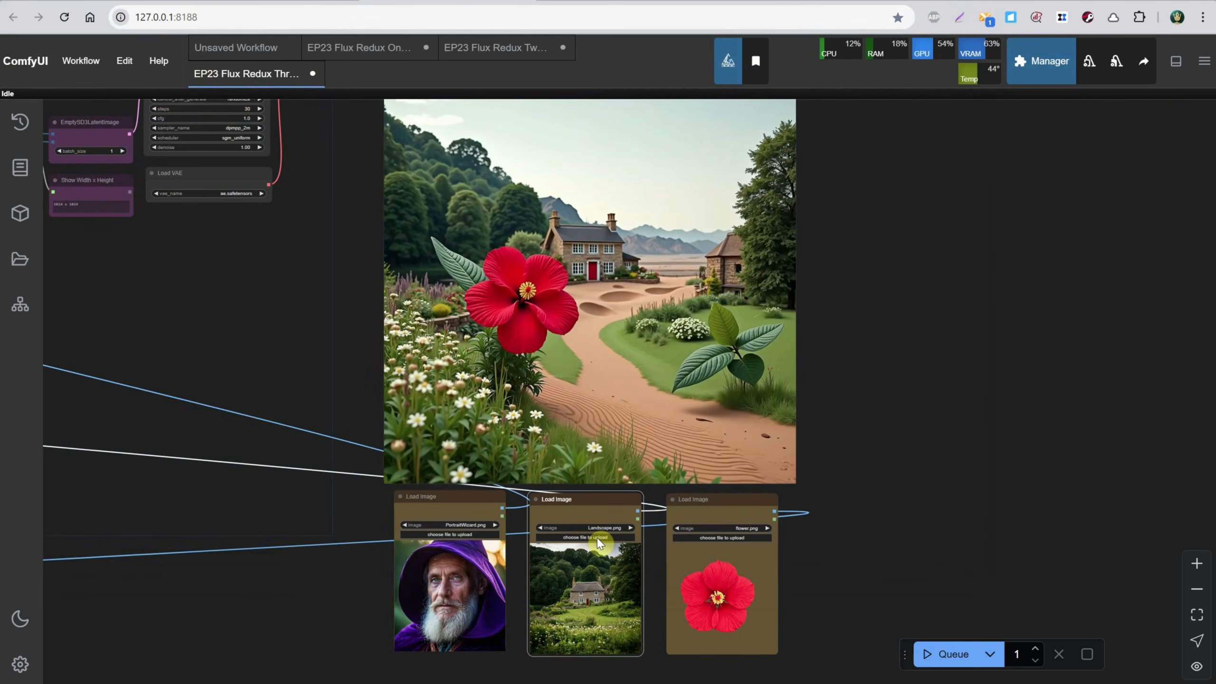
double_click(847, 109)
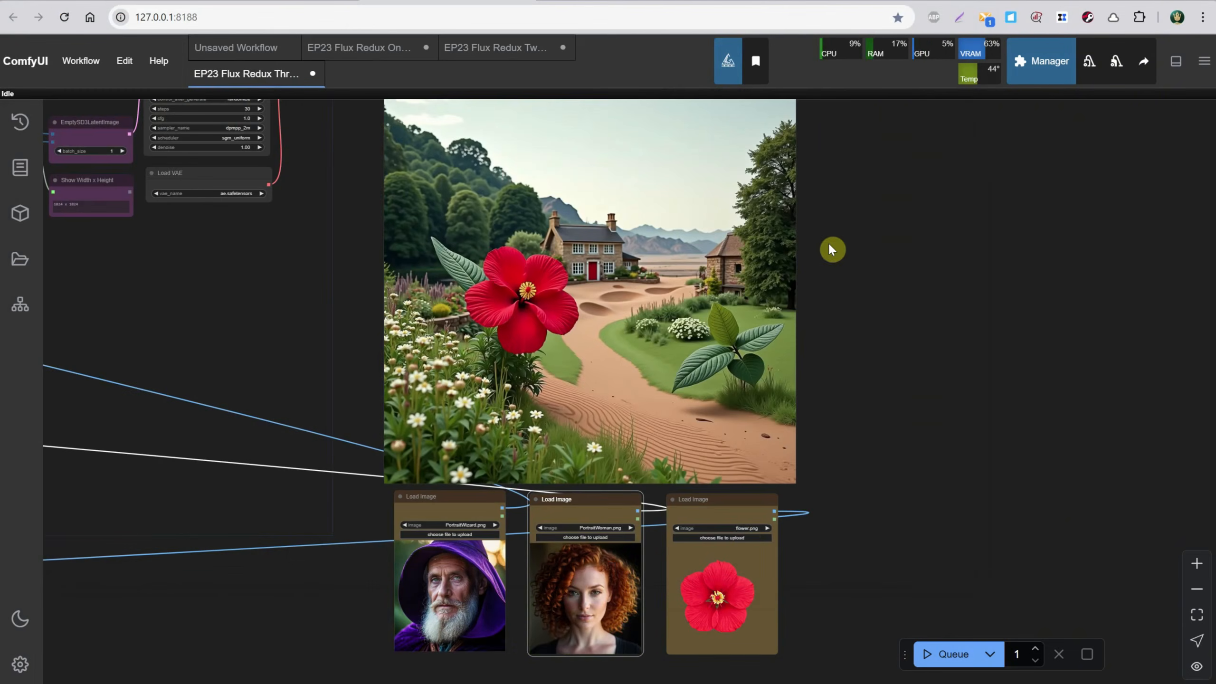
left_click(746, 536)
double_click(711, 110)
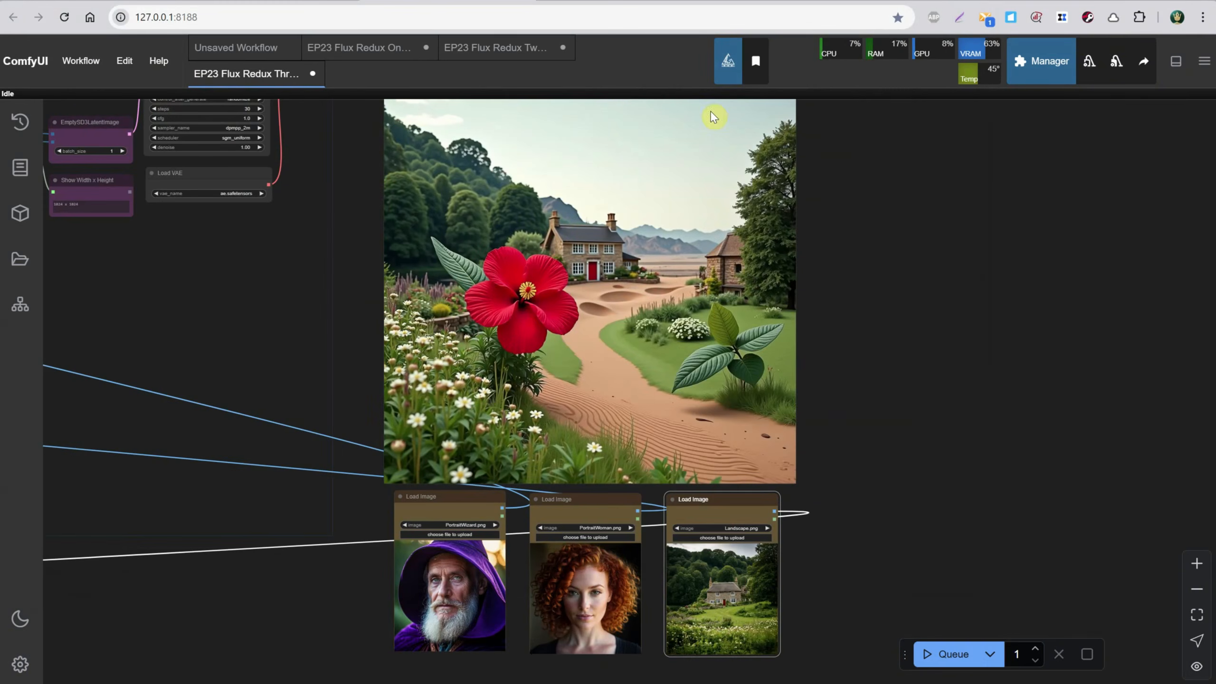
left_click(950, 654)
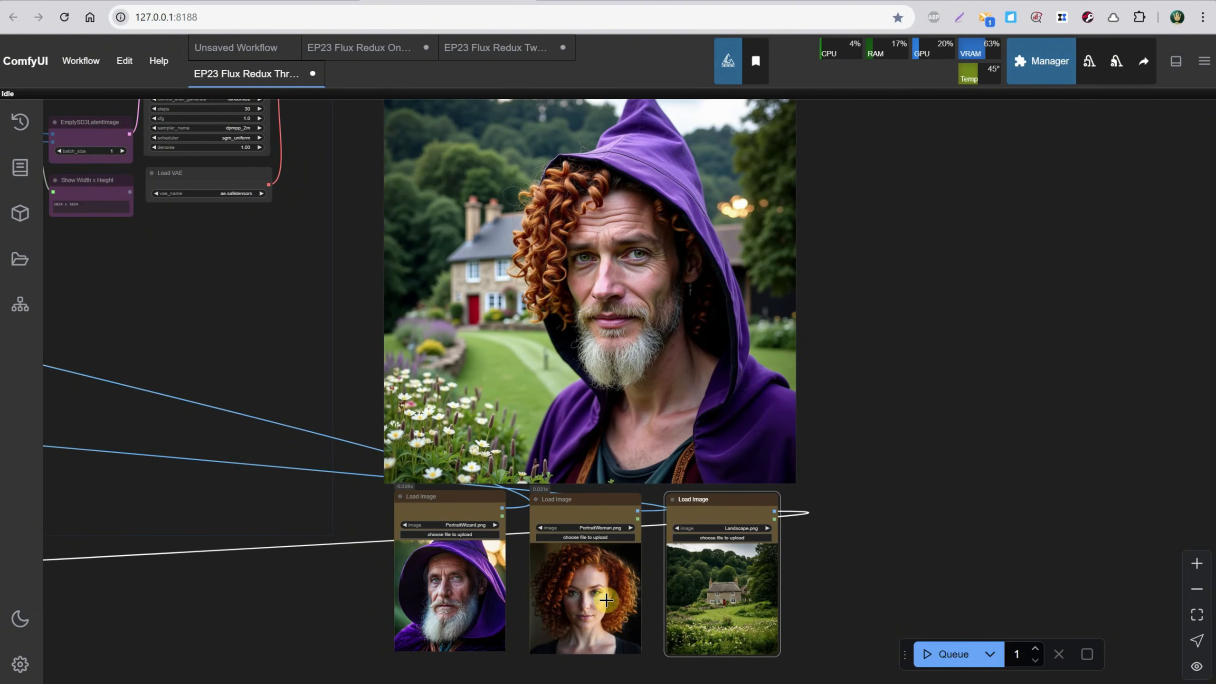
Replace the landscape reference with knight.png and generate the combination with the wizard and woman portraits.
left_click(713, 536)
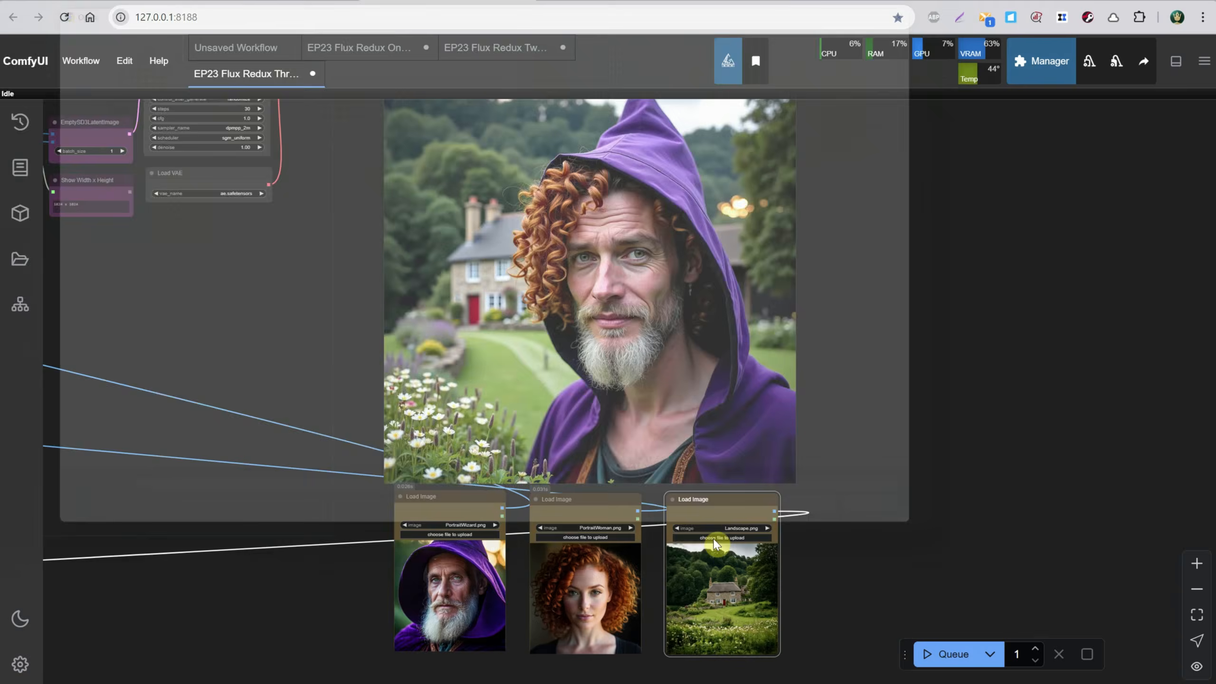
left_click(631, 121)
double_click(631, 120)
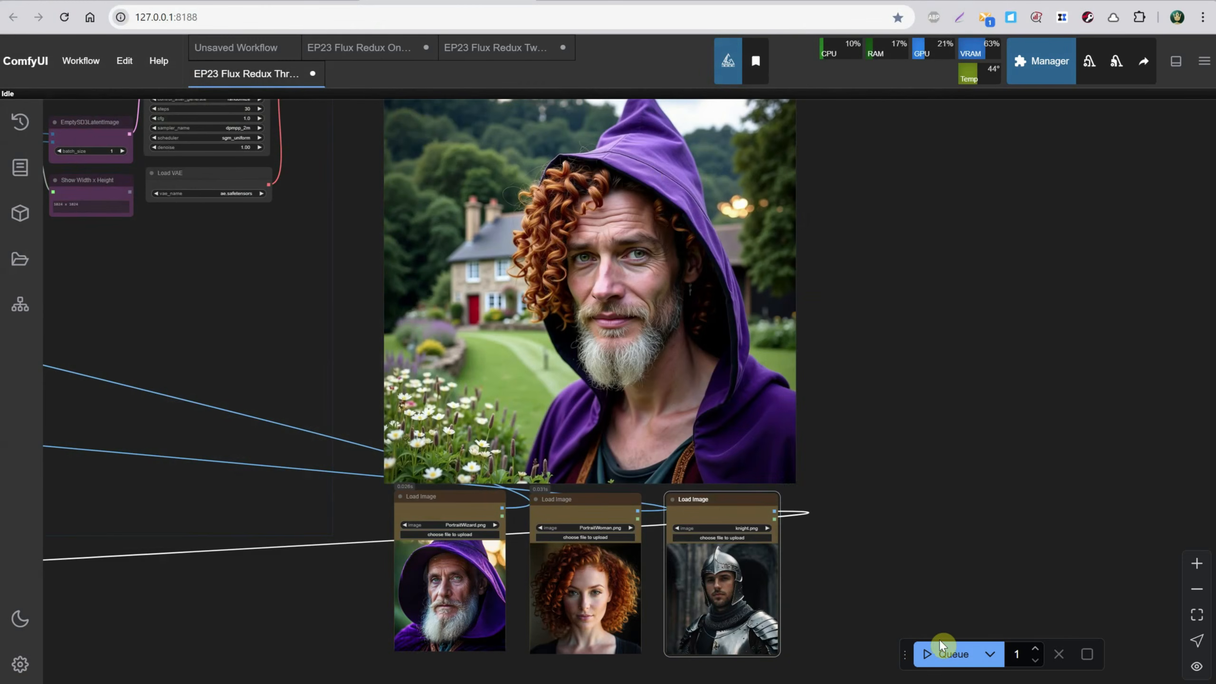
left_click(944, 654)
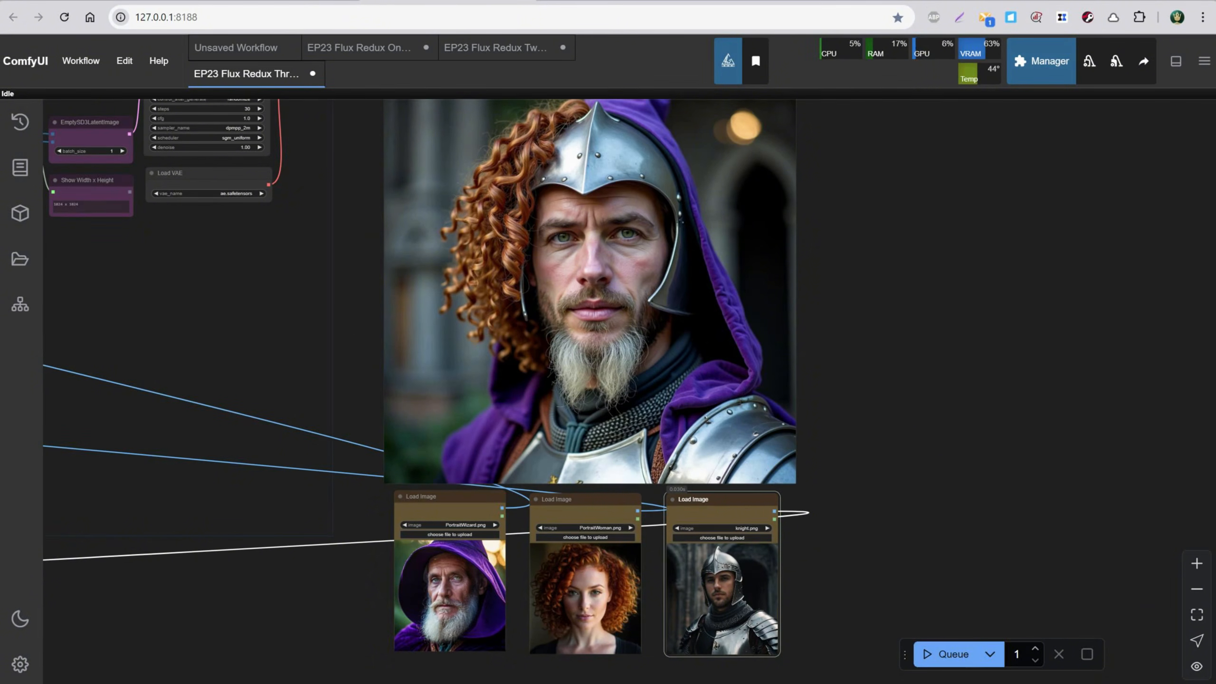
Switch to the Hugging Face FLUX.1-Canny-dev page, accept the access conditions and show the repository's files.
key("ctrl+Tab")
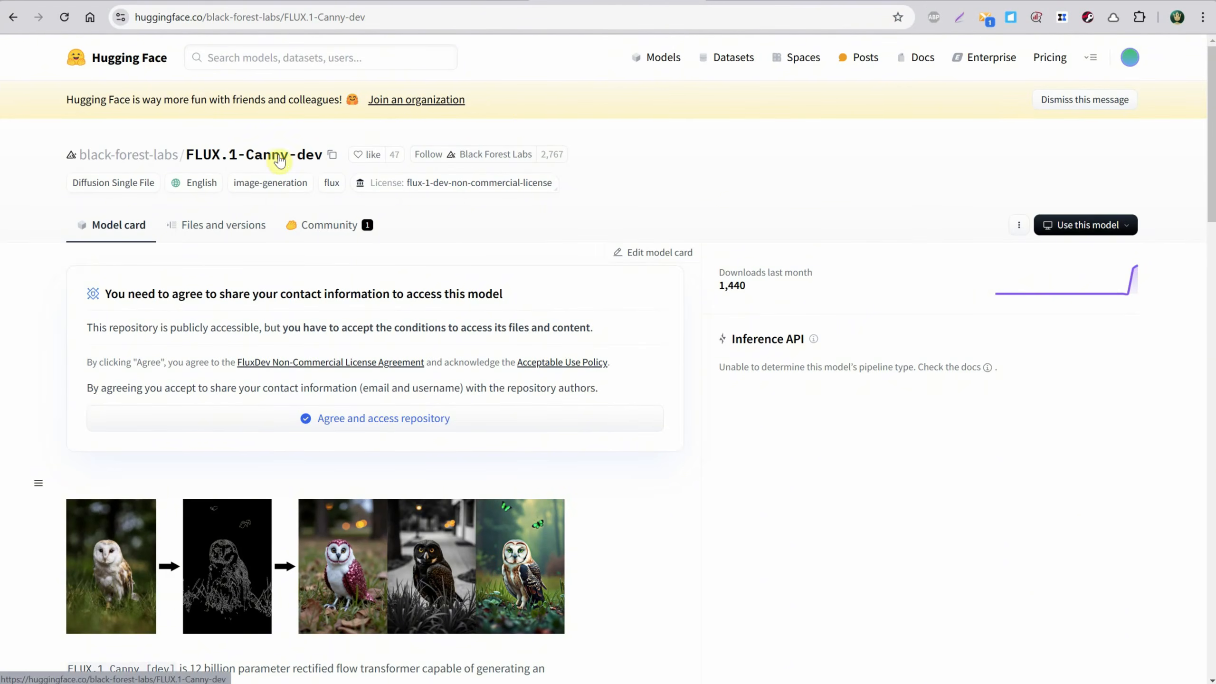
left_click(340, 419)
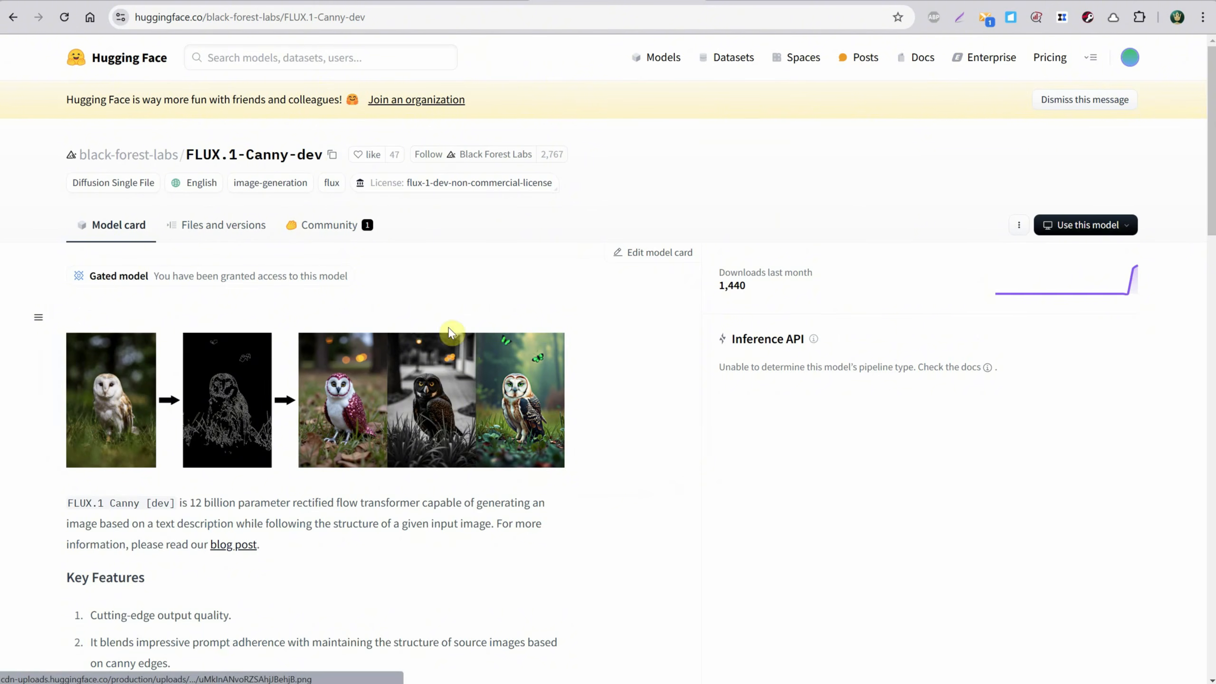
left_click(218, 232)
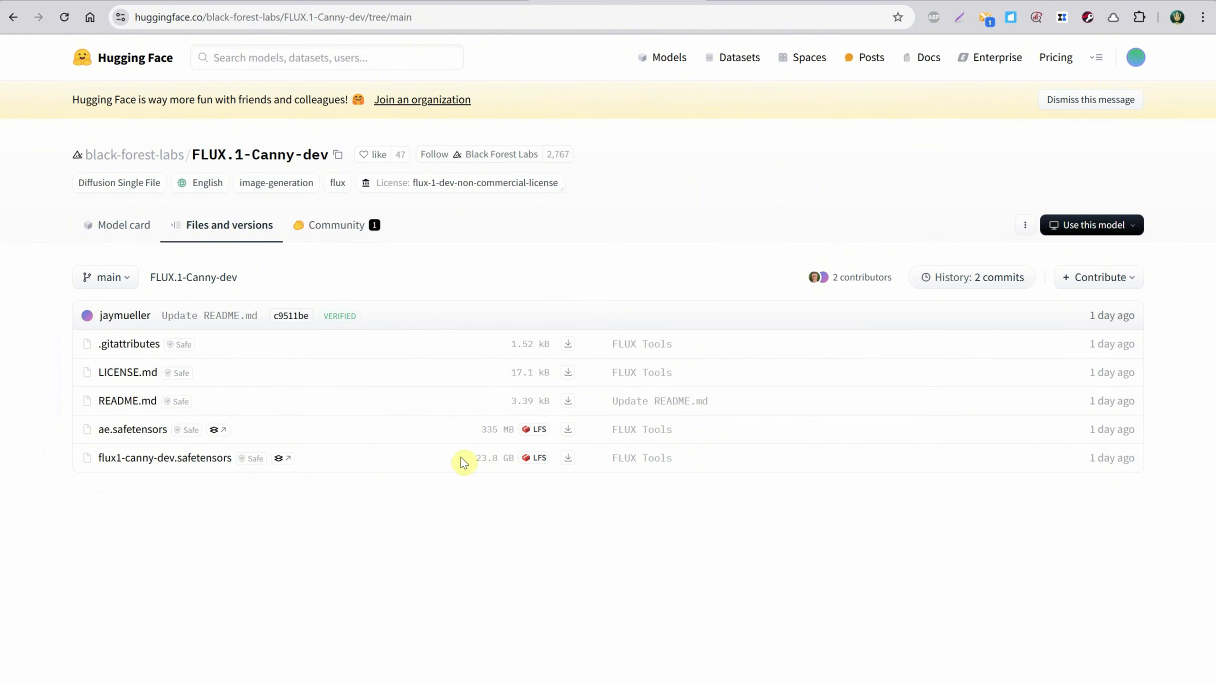
Start the download of flux1-canny-dev.safetensors and choose ComfyUI's models\diffusion_models folder as its destination.
left_click_drag(479, 460, 519, 472)
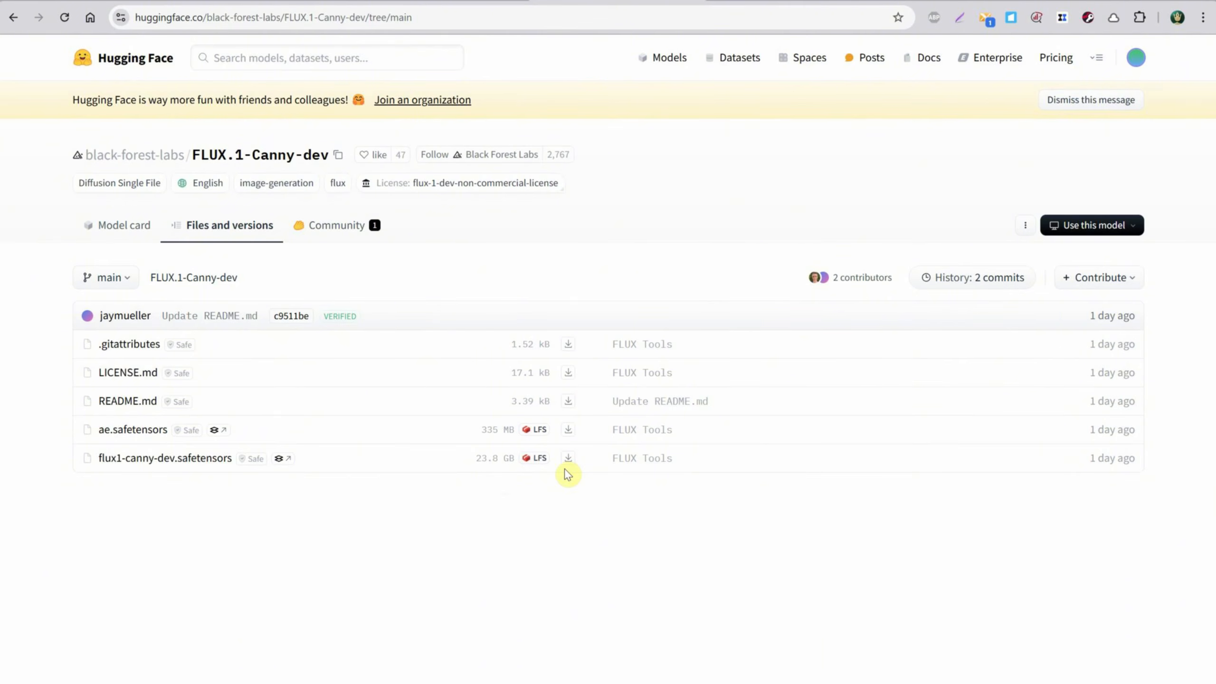
left_click(567, 459)
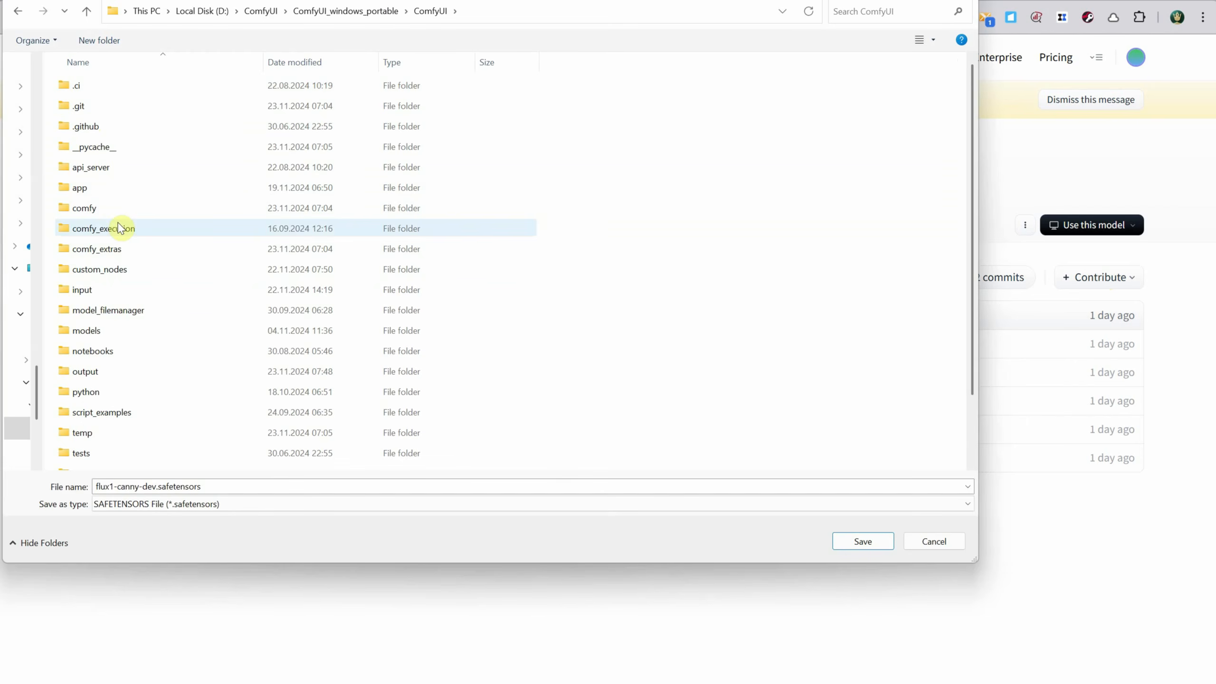
double_click(119, 330)
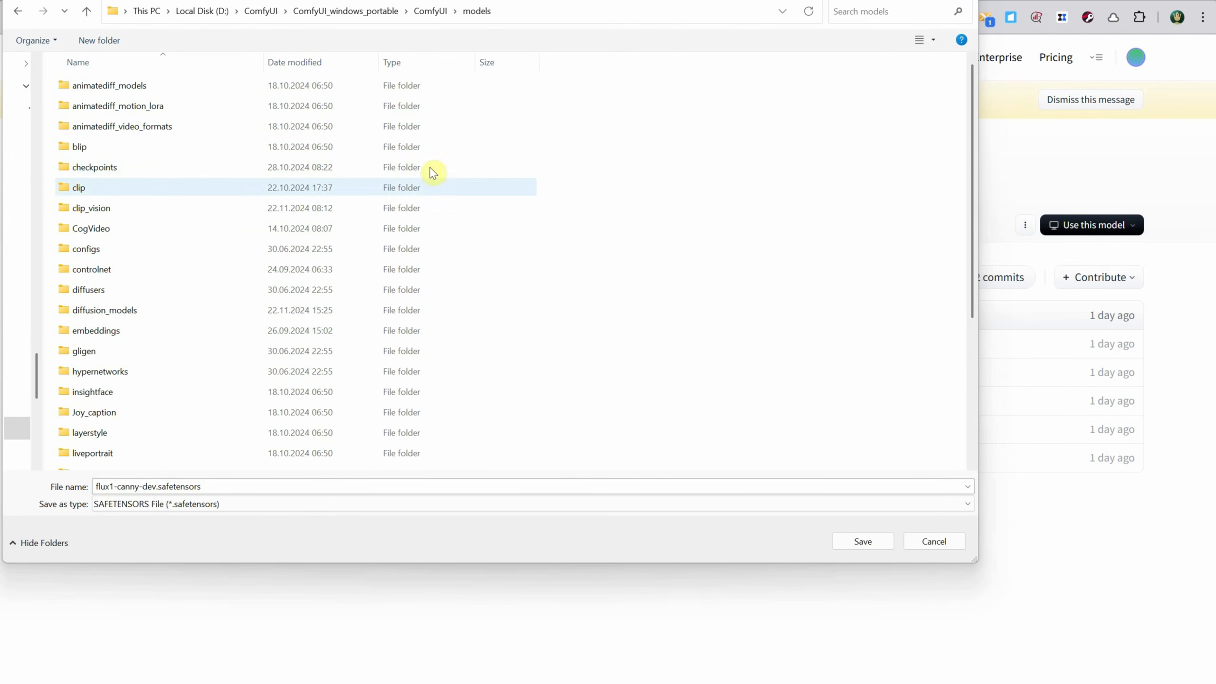
double_click(135, 312)
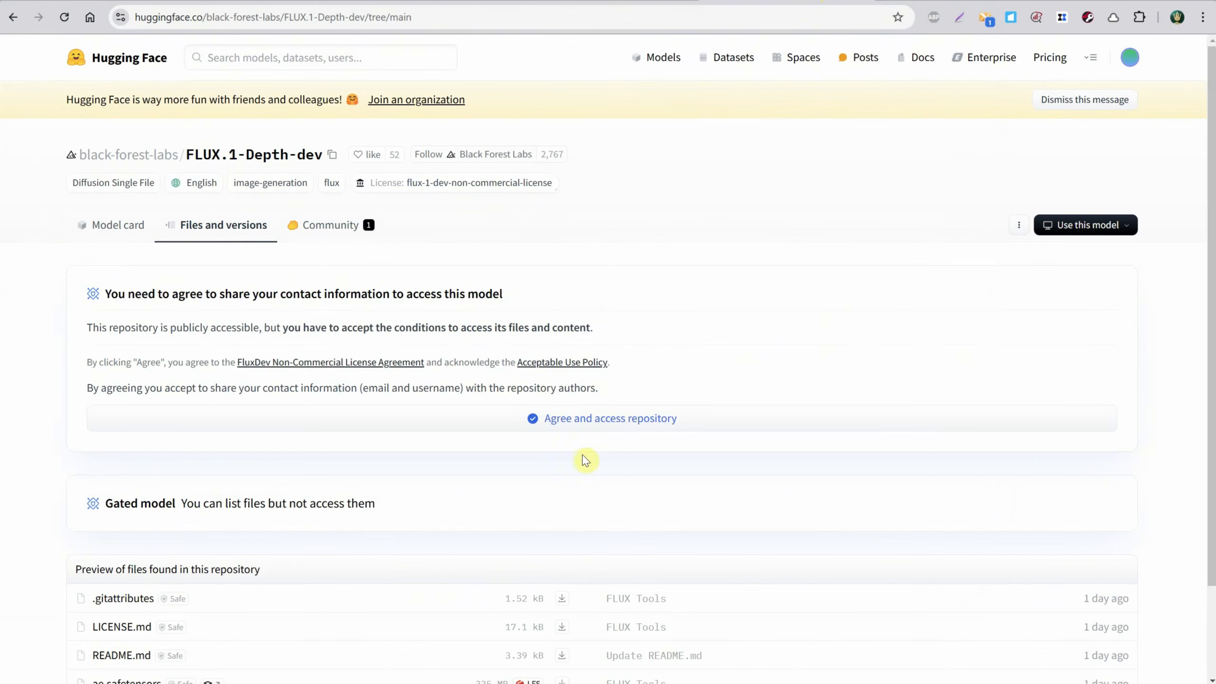
Accept the FLUX.1-Depth-dev access conditions, open the save dialog for flux1-depth-dev.safetensors in diffusion_models, and cancel it.
left_click(586, 421)
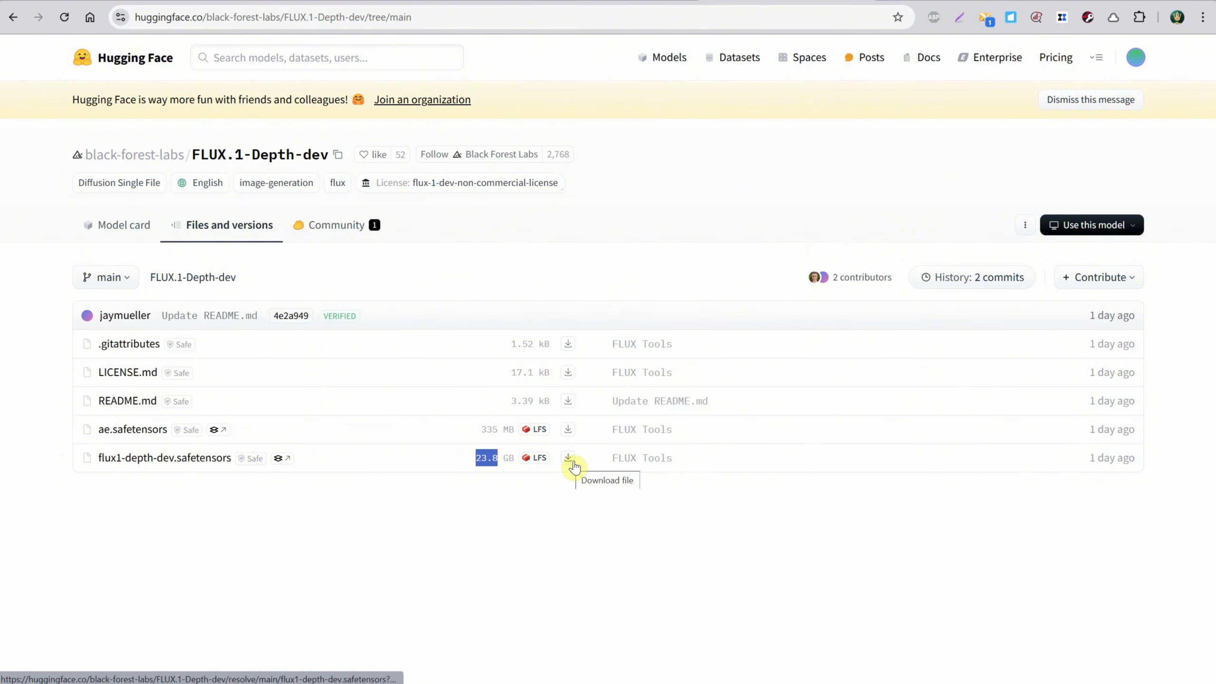
left_click(568, 462)
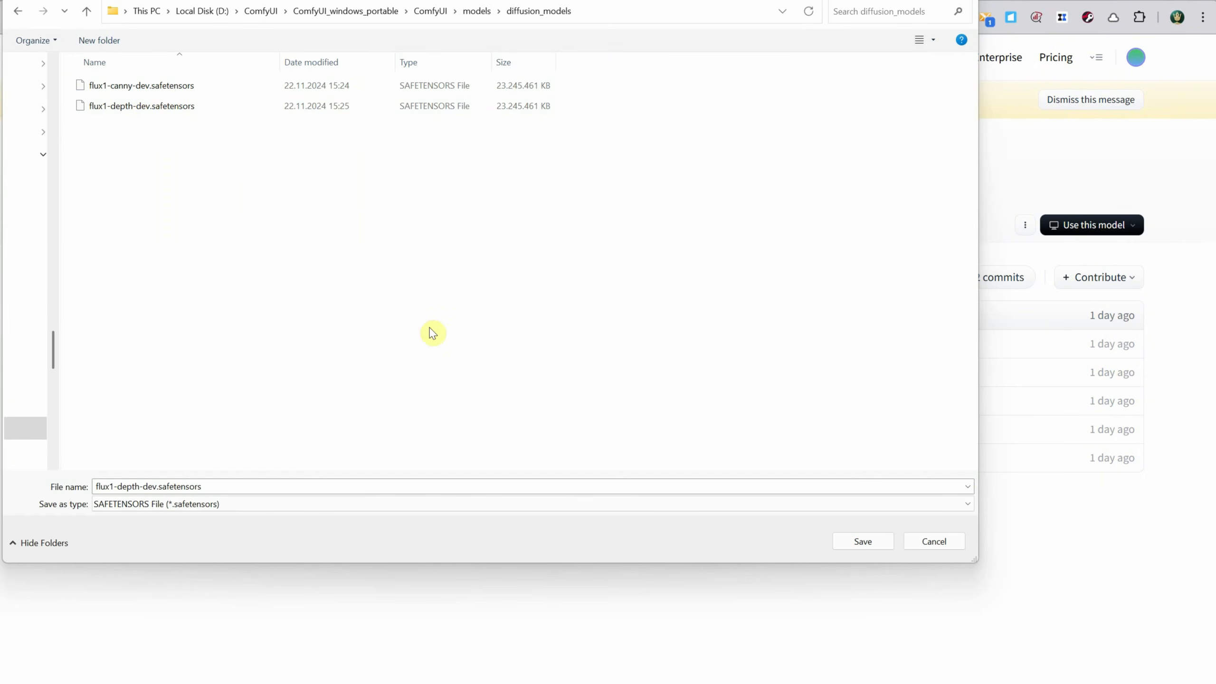
left_click(940, 542)
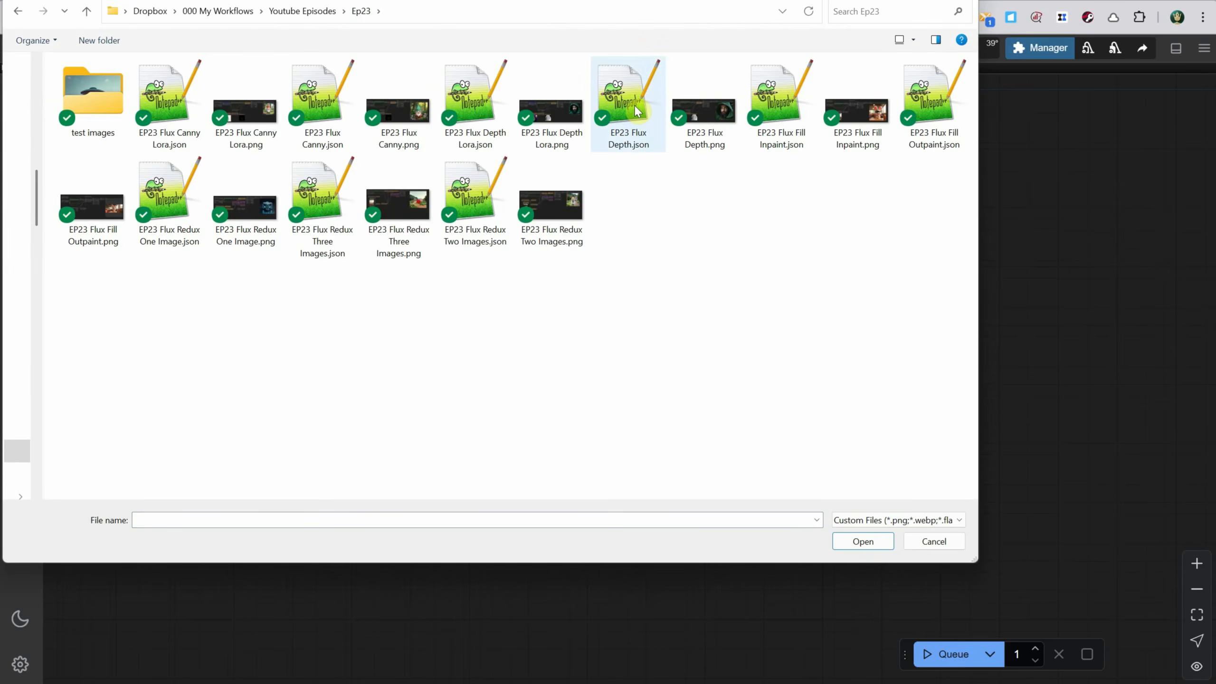
Open the workflow file EP23 Flux Depth.json and check the models available for unet_name in the Load Diffusion Model node.
double_click(636, 111)
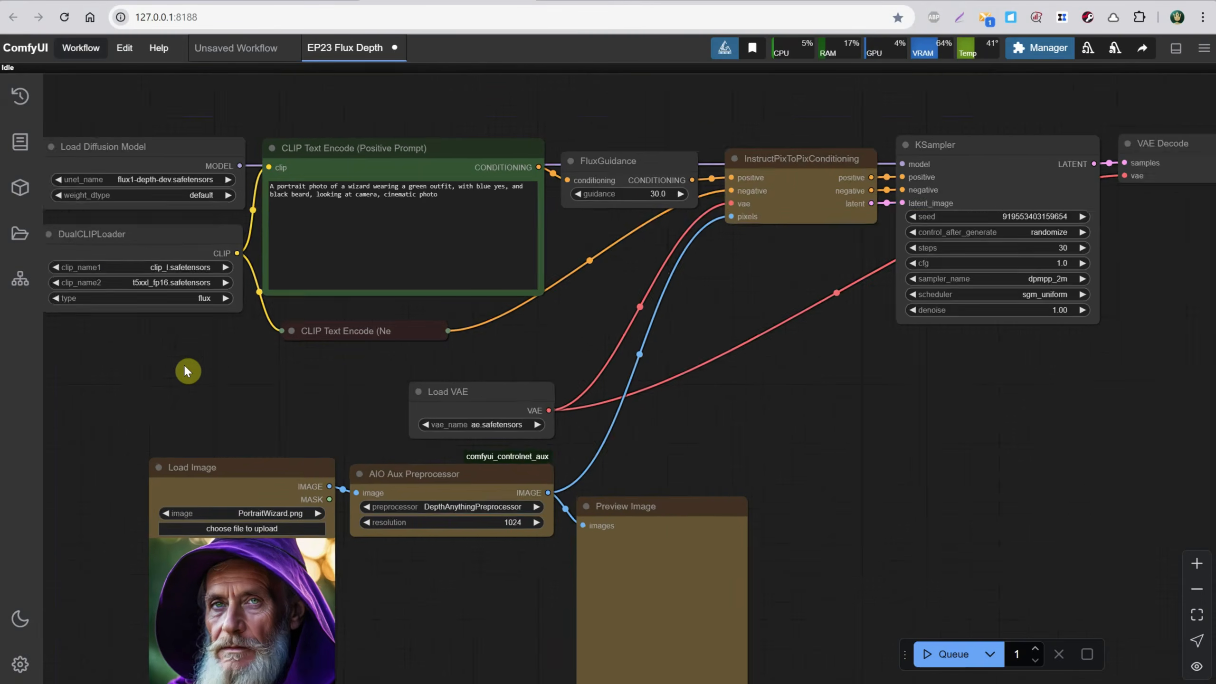
left_click_drag(183, 363, 440, 448)
scroll(452, 261, "up", 6)
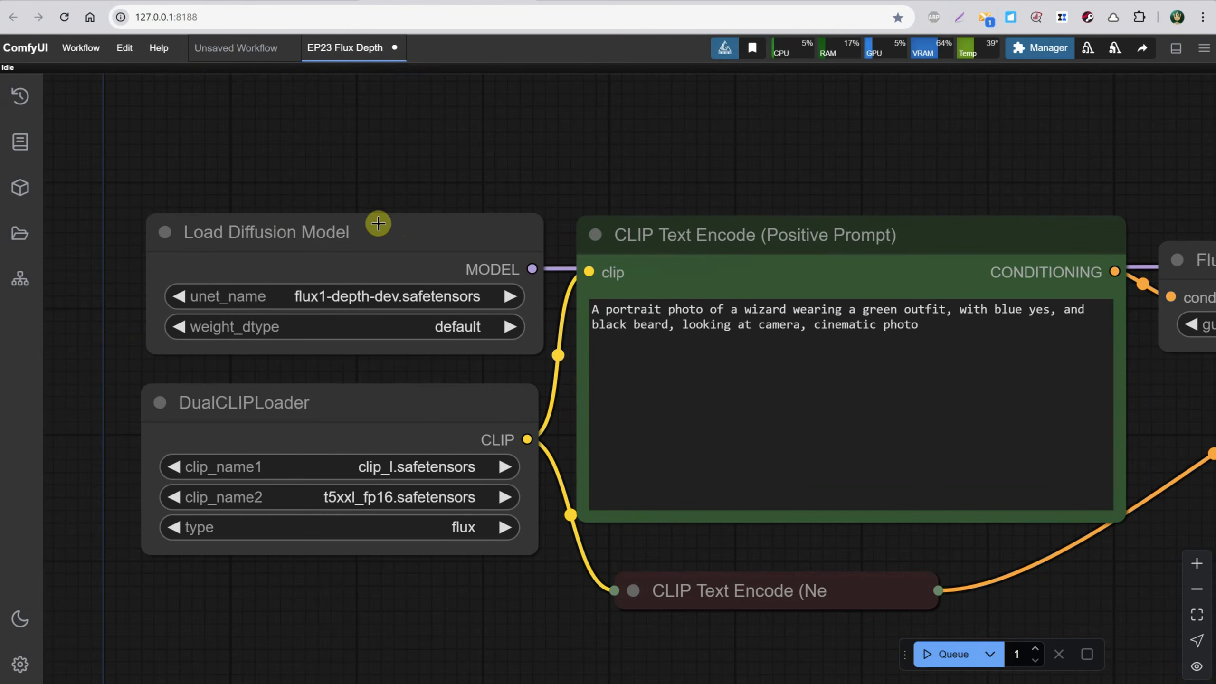
left_click(397, 295)
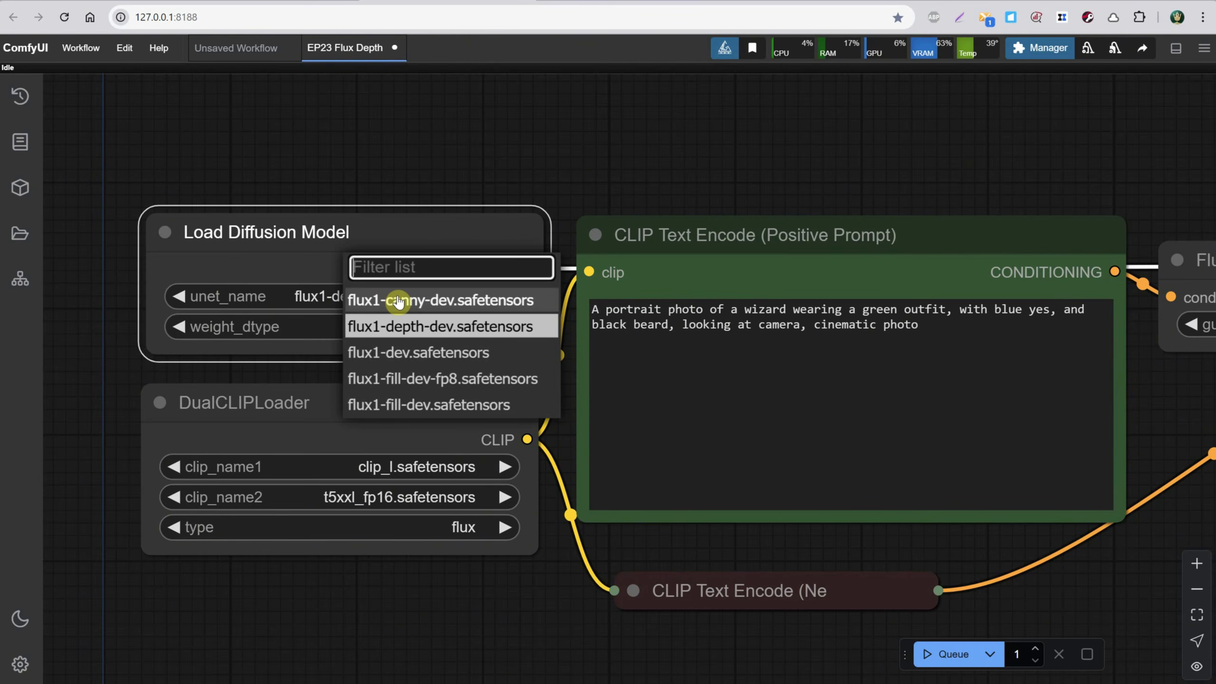
left_click(463, 161)
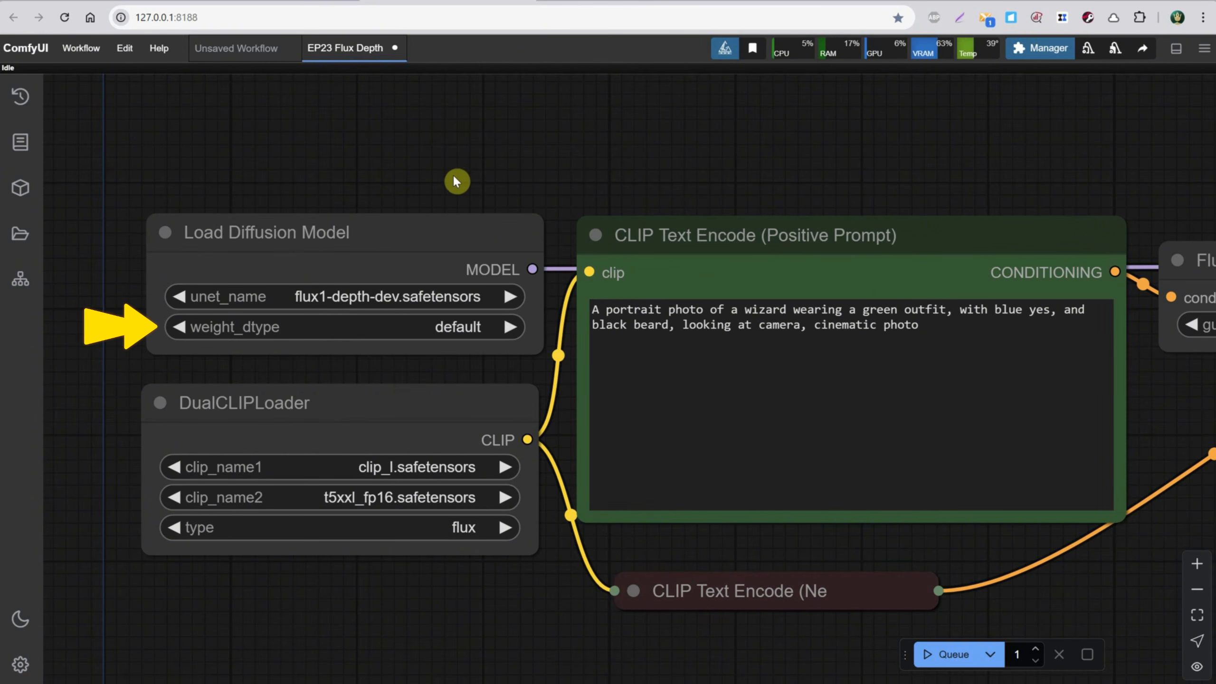
Examine the model and CLIP loaders, positive prompt, VAE, source image and depth preprocessor nodes of the Flux Depth workflow.
scroll(456, 181, "down", 2)
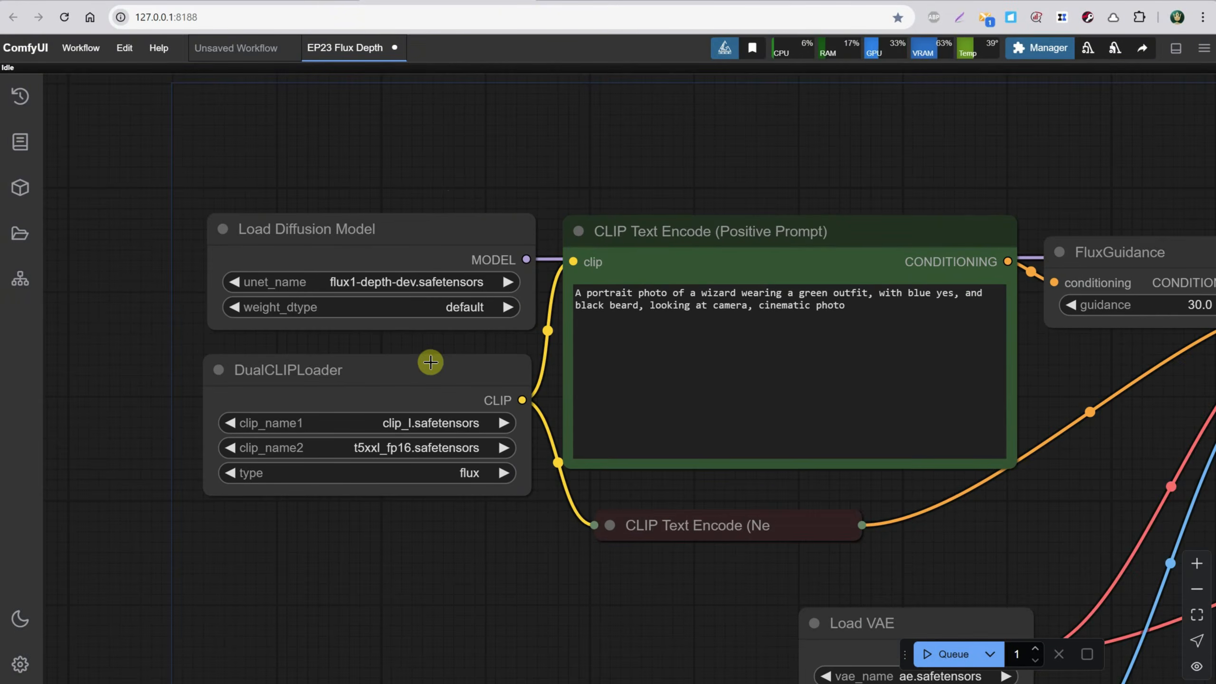
scroll(426, 361, "up", 2)
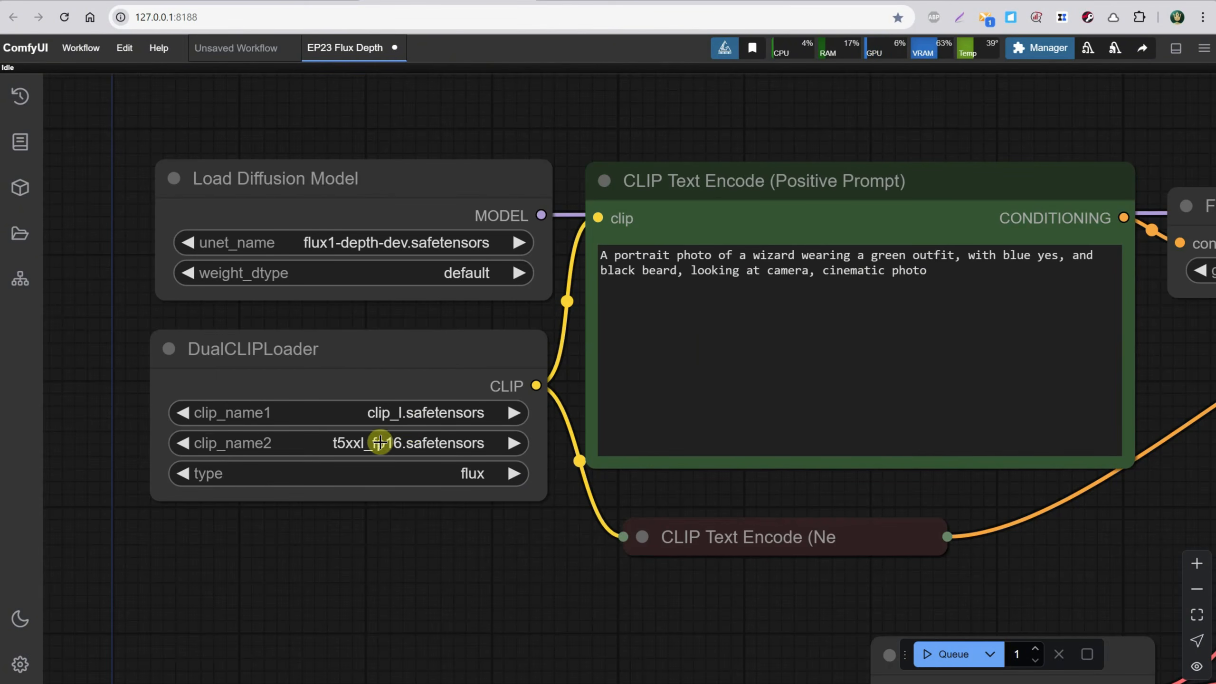
scroll(415, 449, "down", 4)
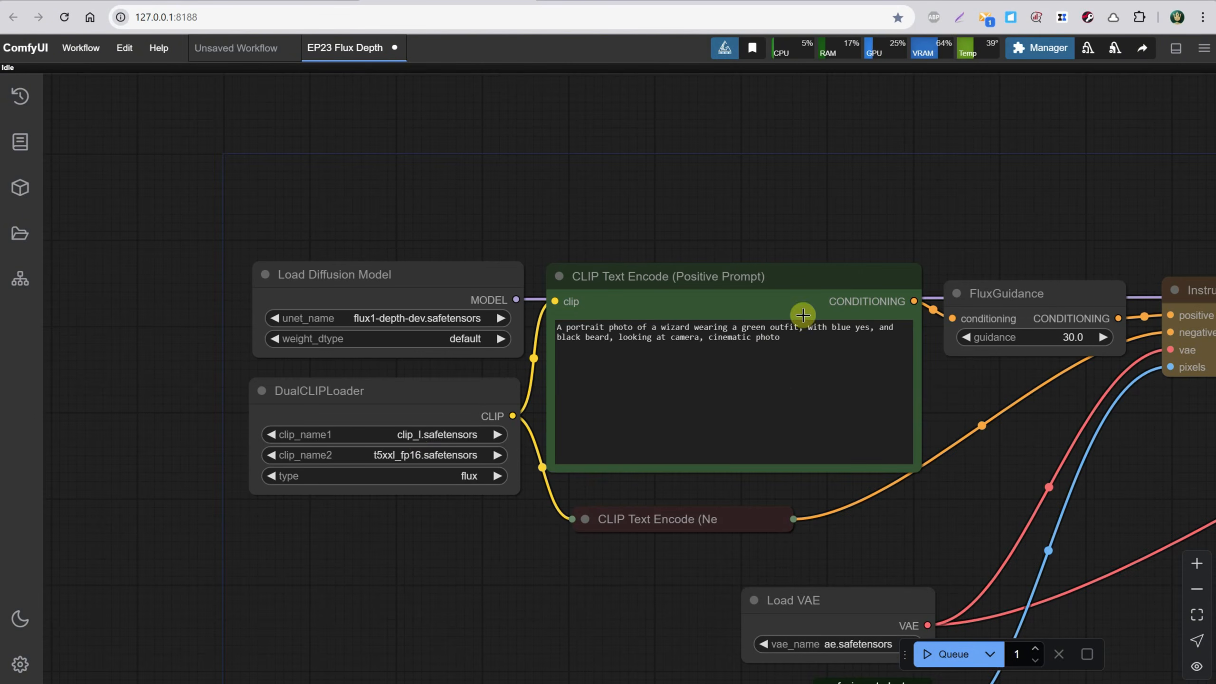
left_click(818, 349)
scroll(458, 327, "down", 5)
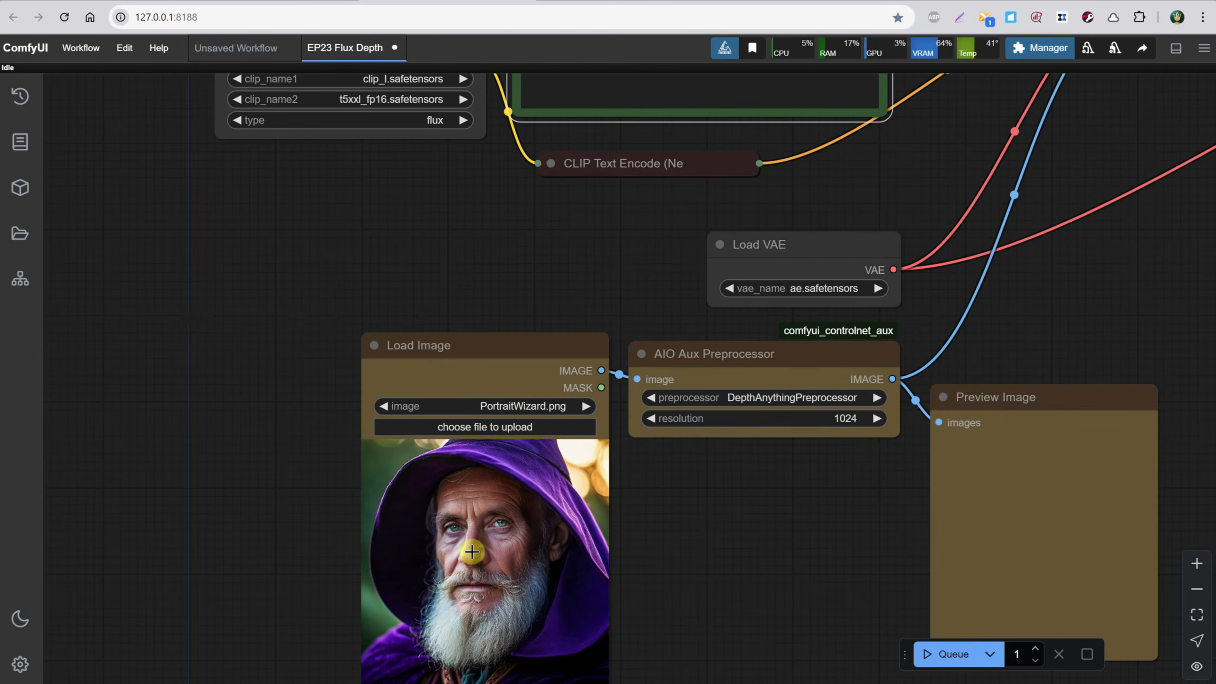
scroll(468, 346, "down", 3)
left_click_drag(498, 286, 305, 316)
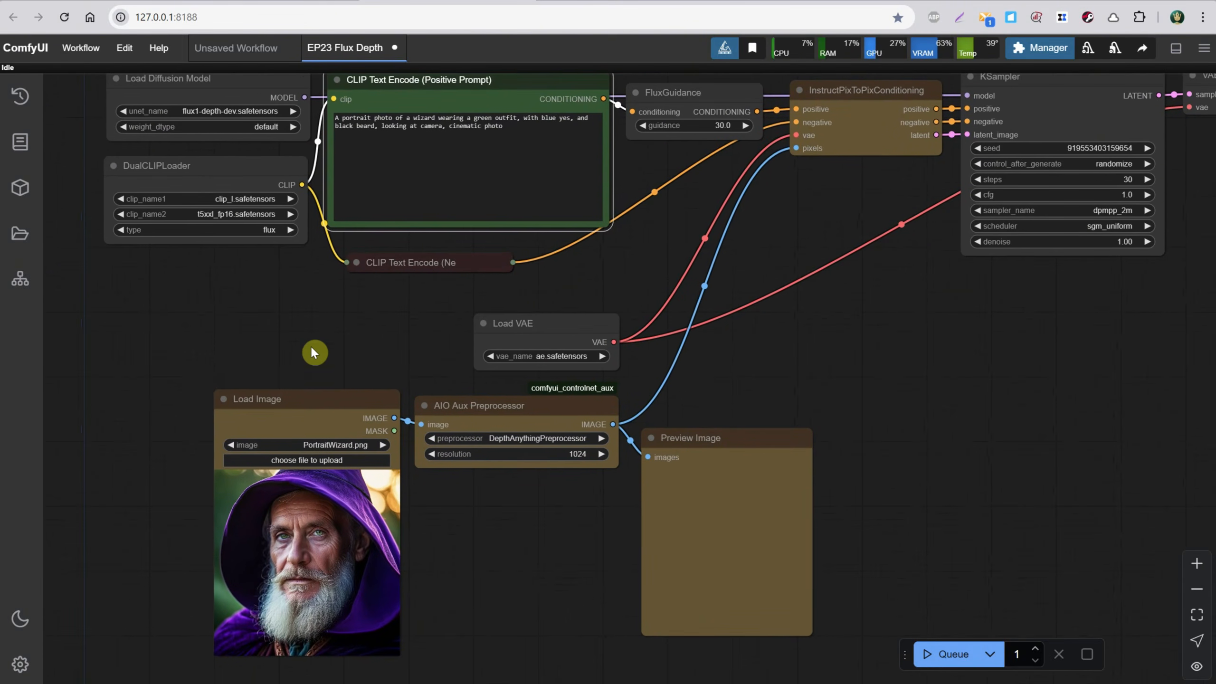
Slightly reposition the Load Image, AIO Aux Preprocessor and Preview Image nodes and queue the workflow.
left_click_drag(287, 407, 283, 410)
left_click_drag(500, 410, 501, 415)
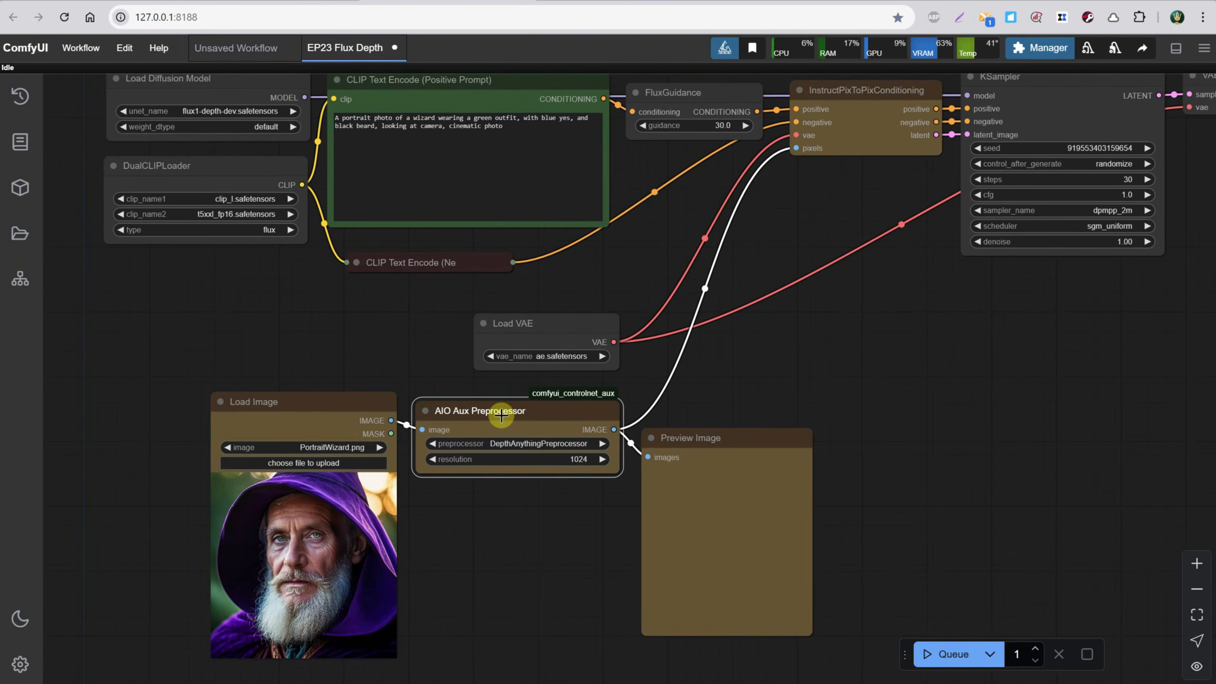
left_click(945, 653)
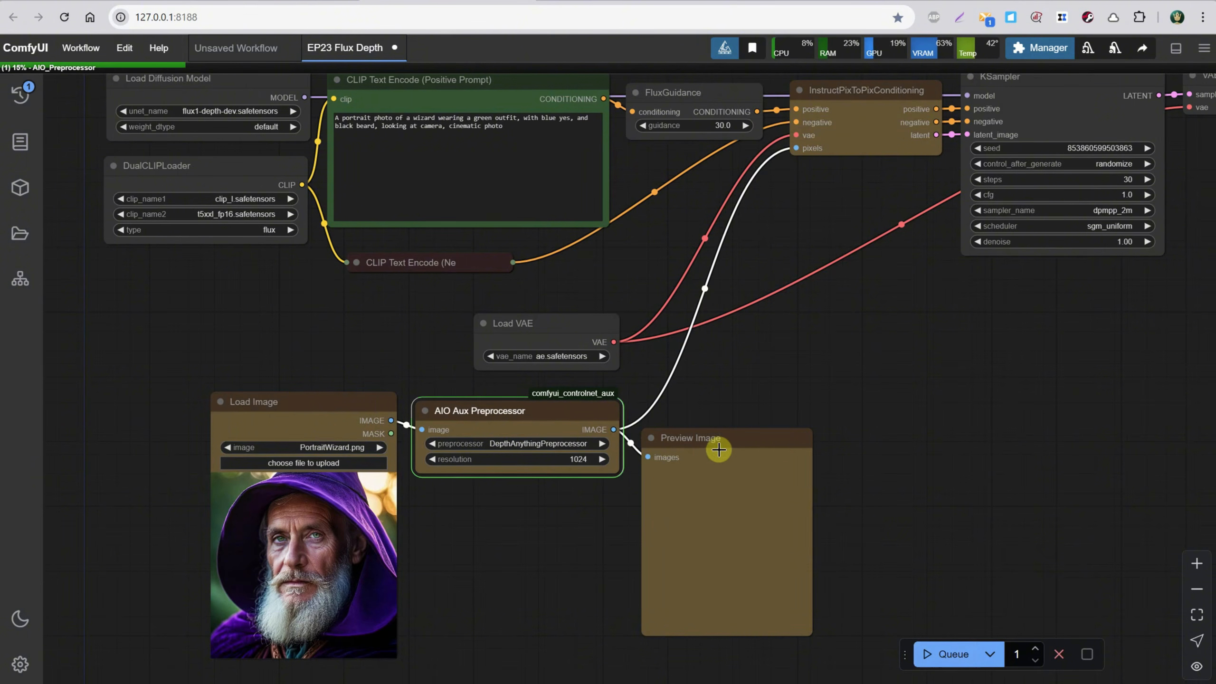
left_click_drag(716, 448, 726, 442)
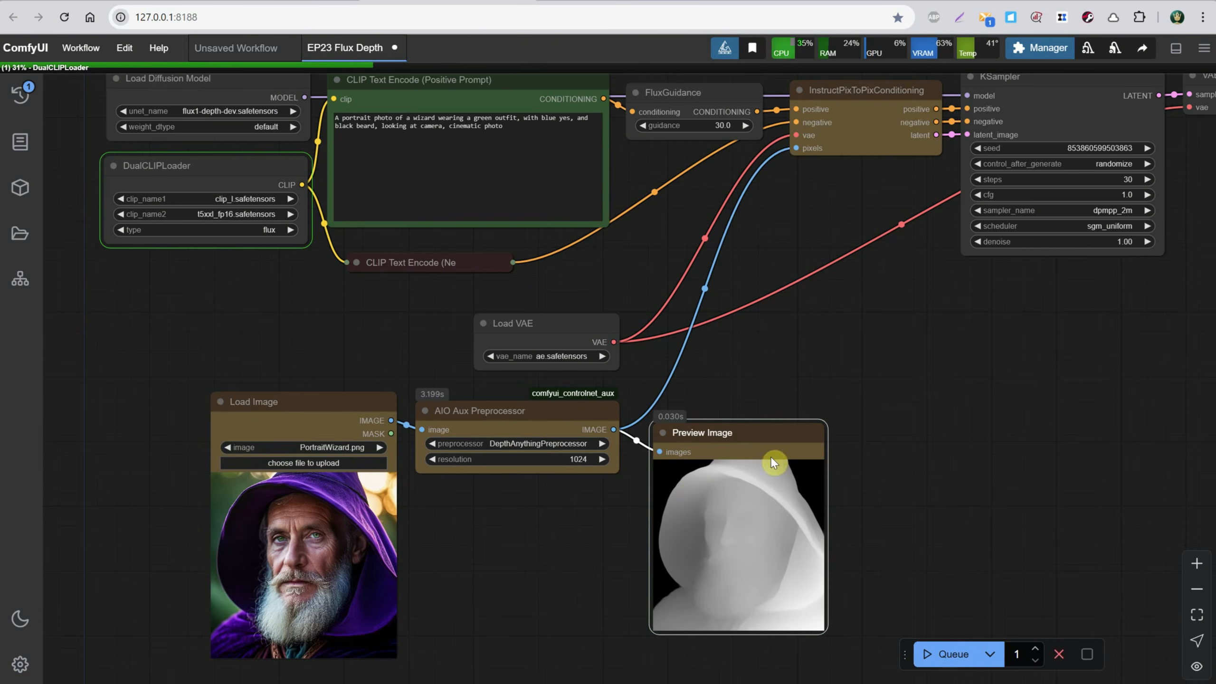
Review the Load Diffusion Model, FluxGuidance and InstructPixToPixConditioning nodes while the generation runs.
scroll(814, 363, "up", 1)
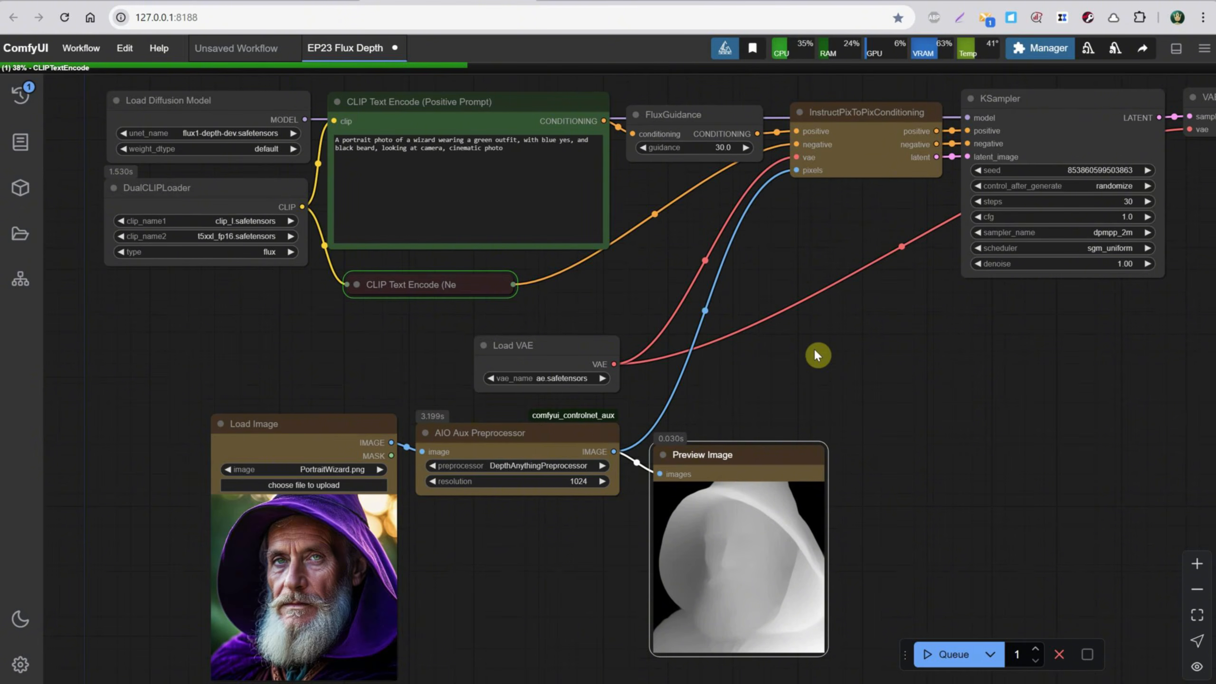
left_click_drag(817, 355, 766, 535)
left_click(151, 272)
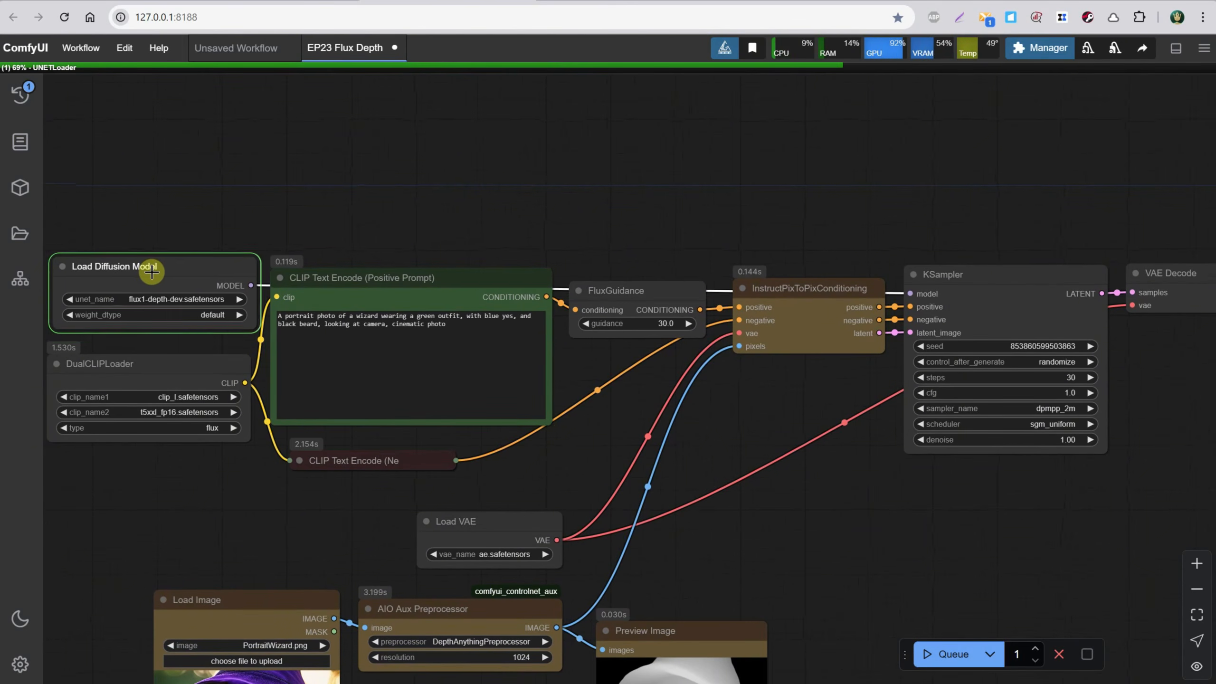
mouse_move(151, 272)
left_mouse_down()
mouse_move(155, 236)
mouse_move(259, 125)
mouse_move(751, 146)
mouse_move(505, 139)
mouse_move(122, 246)
mouse_move(143, 265)
left_mouse_up()
scroll(792, 432, "up", 7)
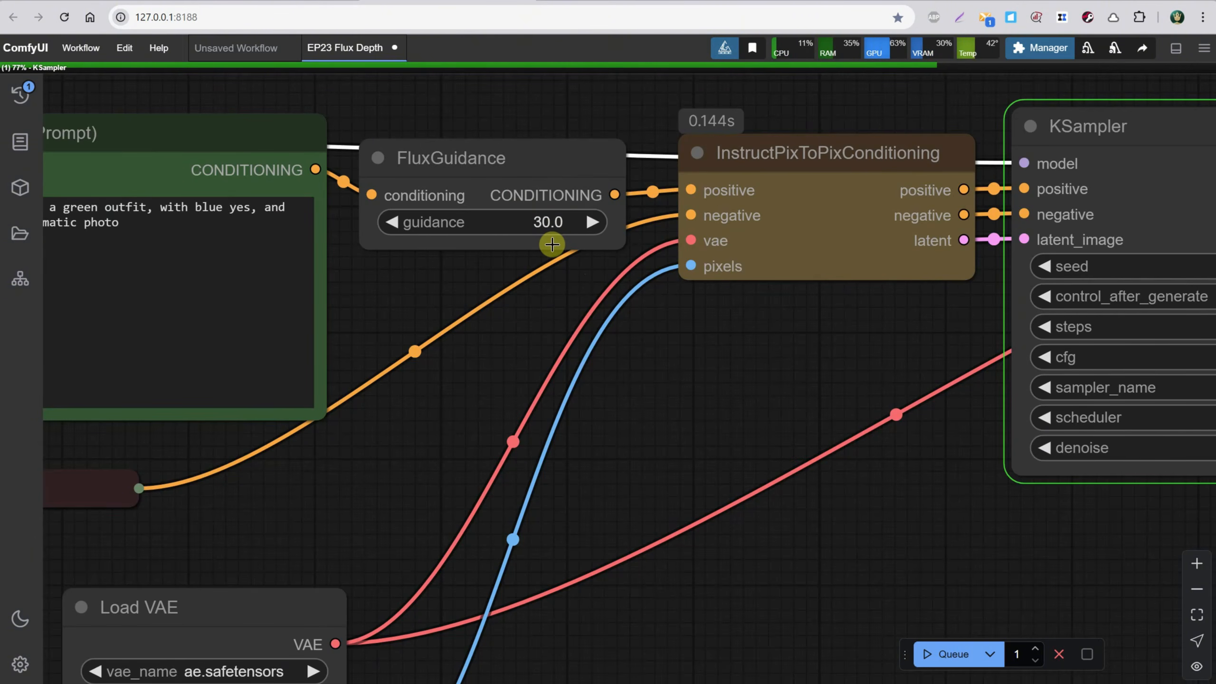
scroll(547, 244, "down", 8)
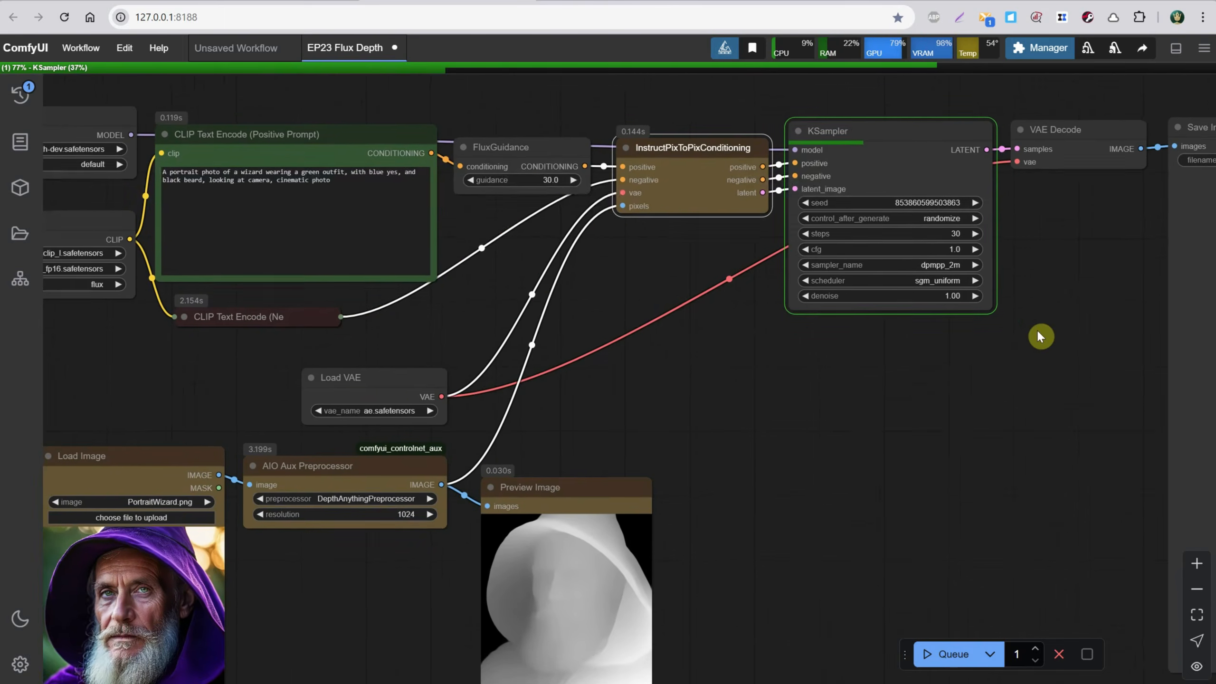
left_click_drag(718, 450, 769, 407)
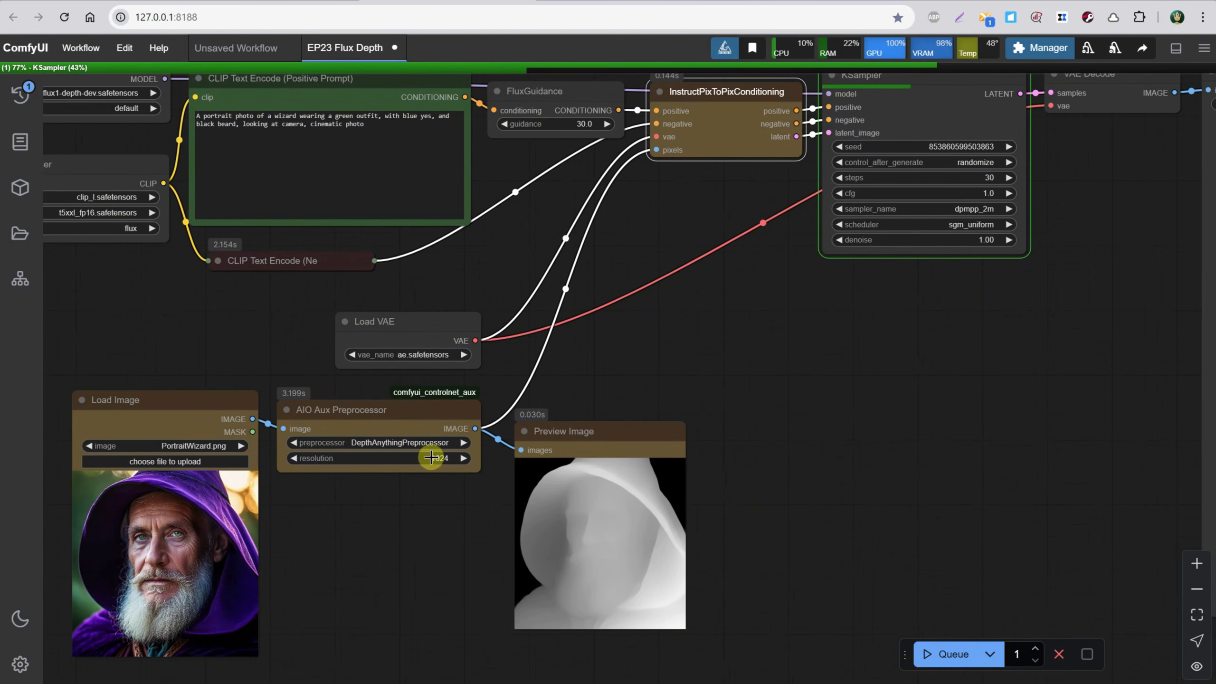
View the generated depth map in its own window, close it, and check the AIO Aux Preprocessor's resolution value.
right_click(558, 491)
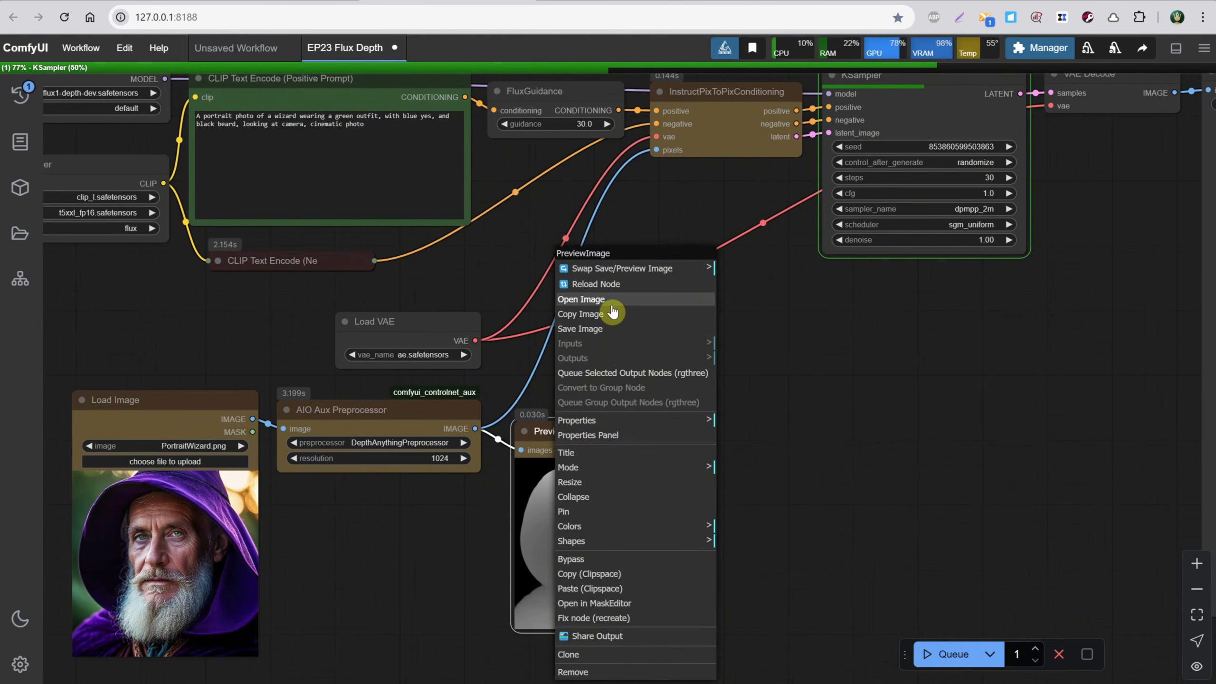
left_click(613, 306)
left_click_drag(591, 2, 573, 148)
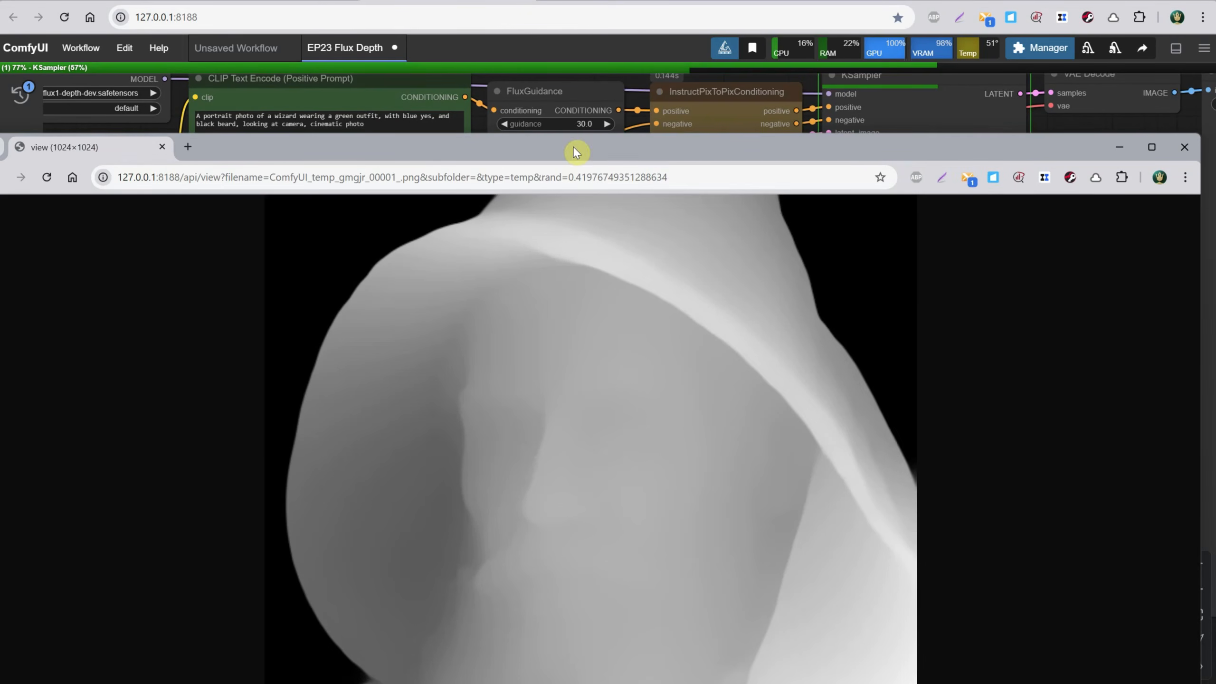
left_click(1184, 147)
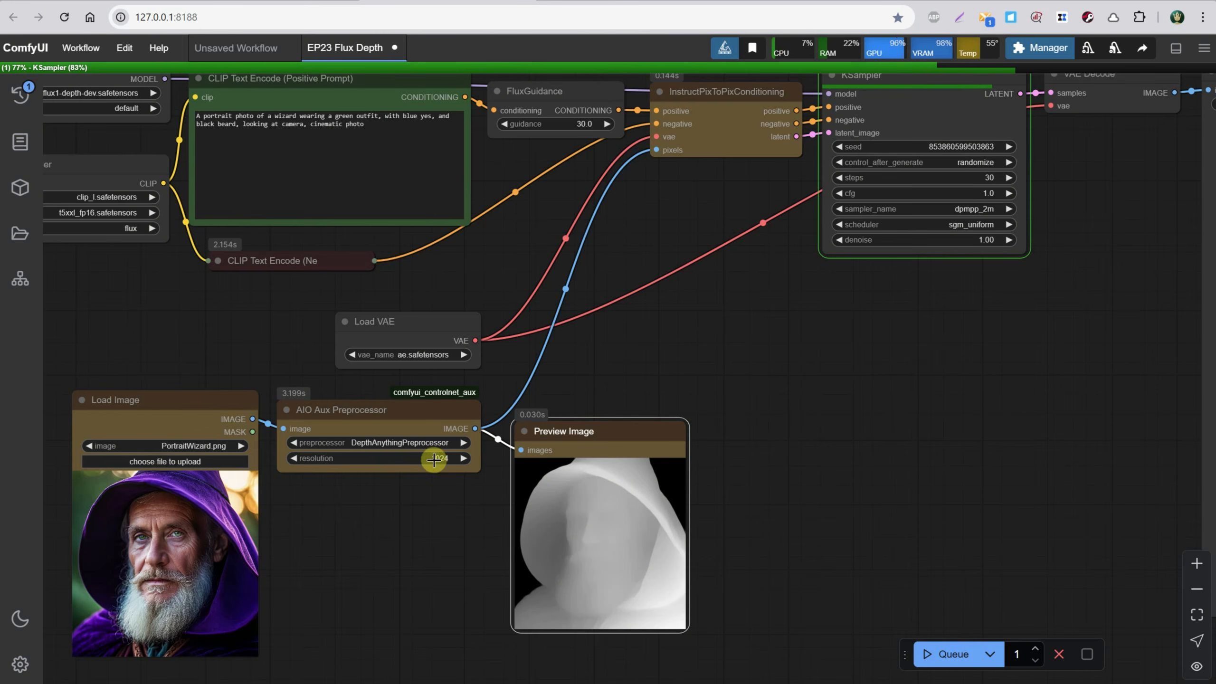
left_click(435, 460)
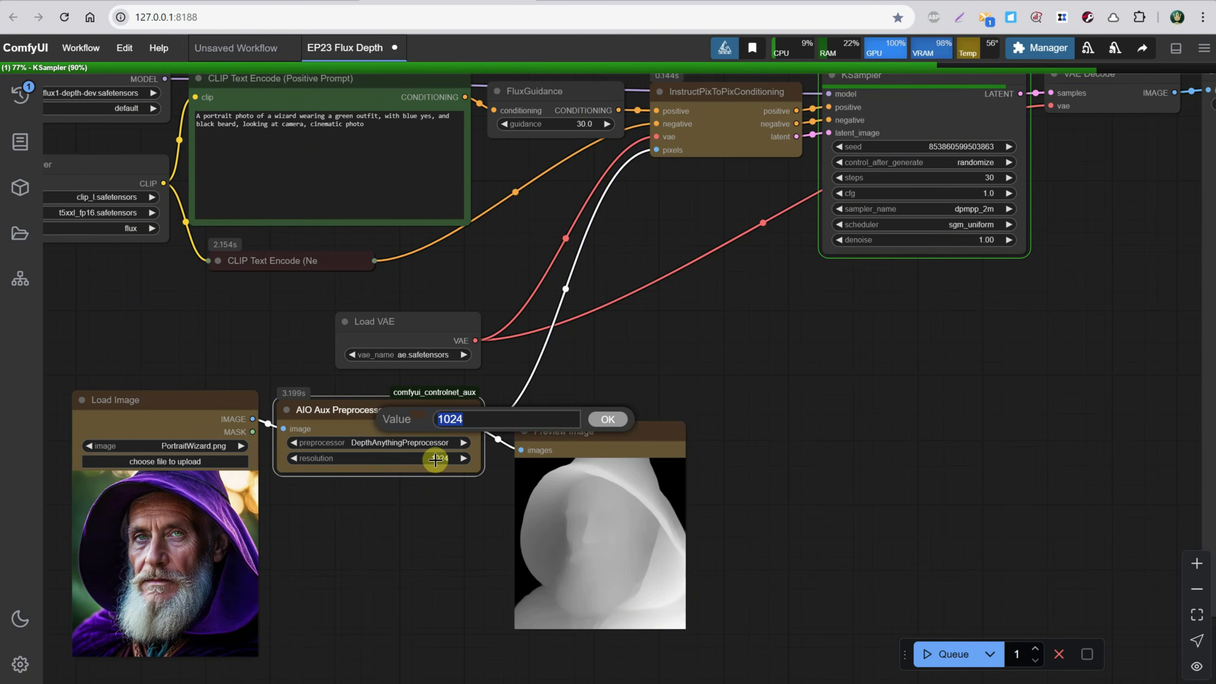
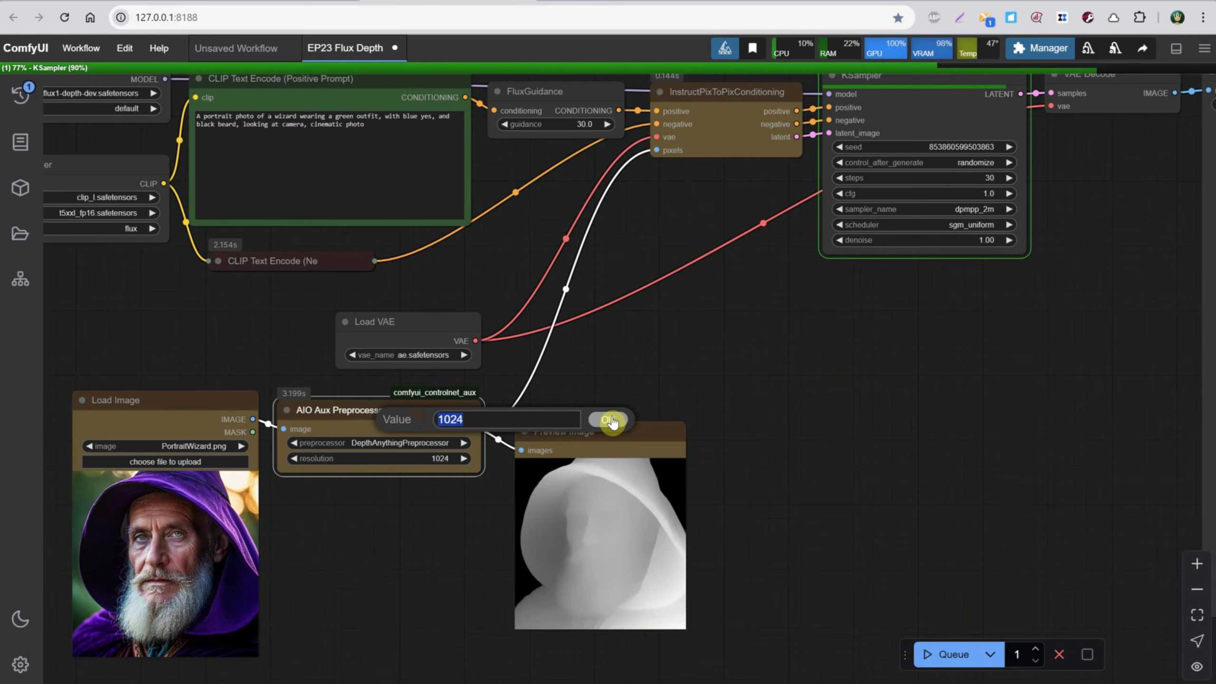
left_click(608, 420)
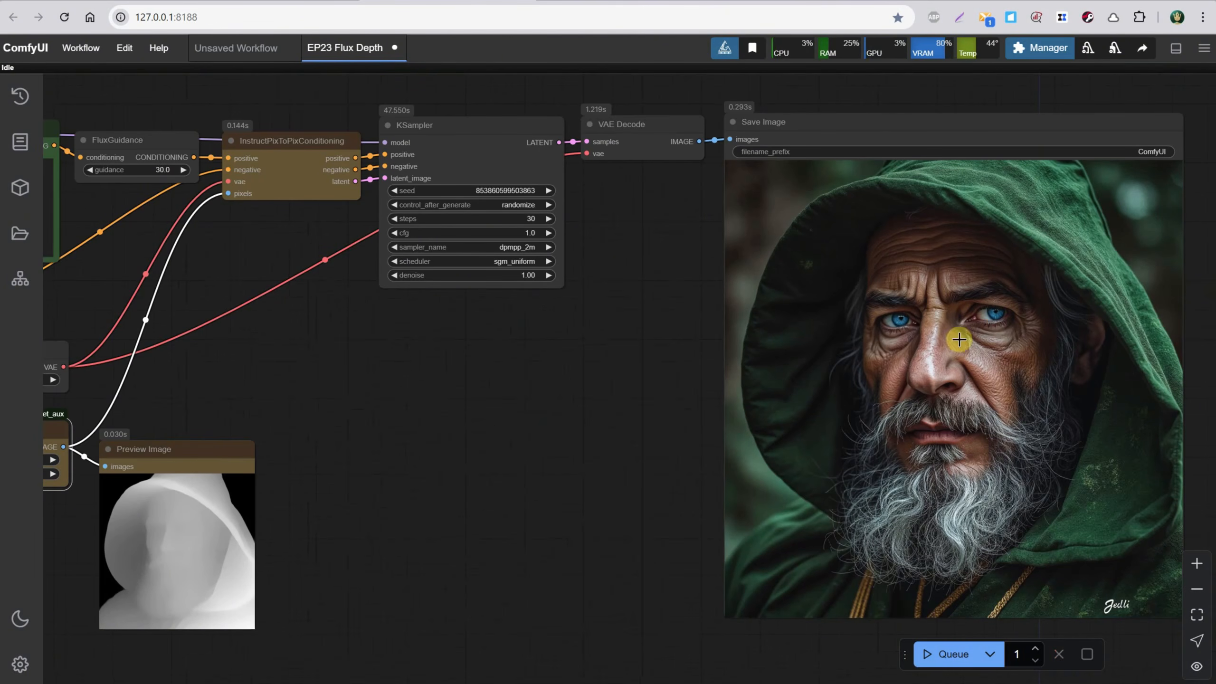
Move the Load Image node beside the Save Image node and compare the source portrait with the generated wizard.
scroll(1024, 331, "down", 5)
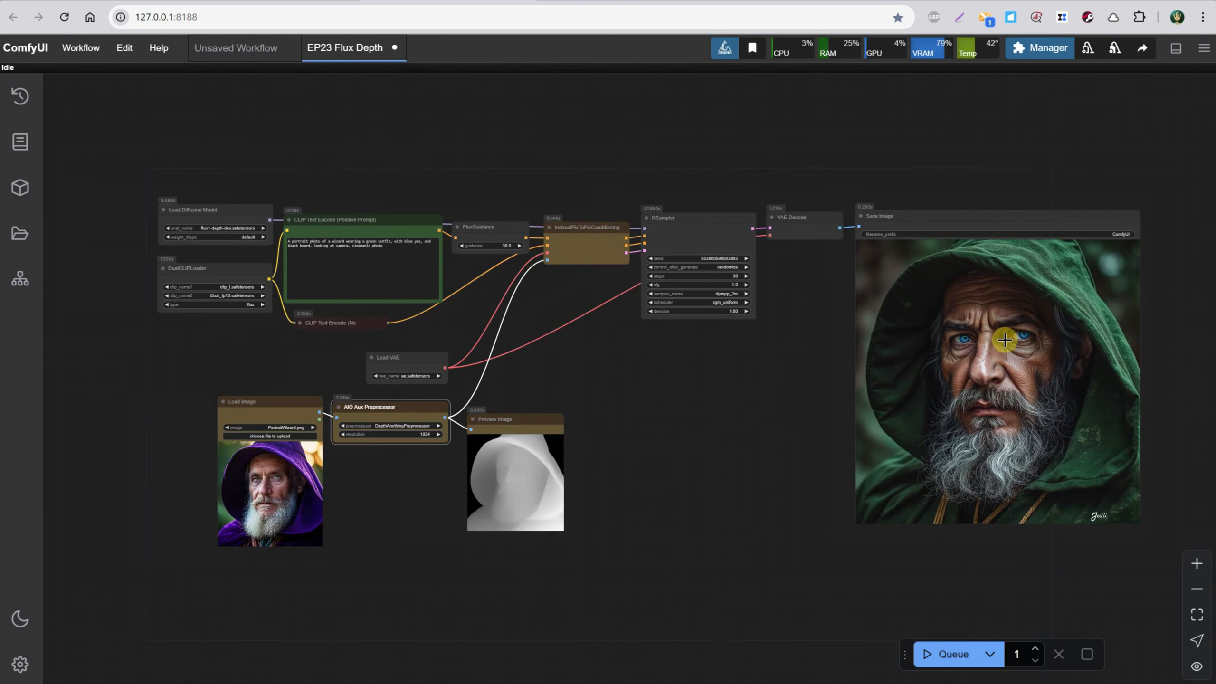
left_click_drag(282, 413, 777, 373)
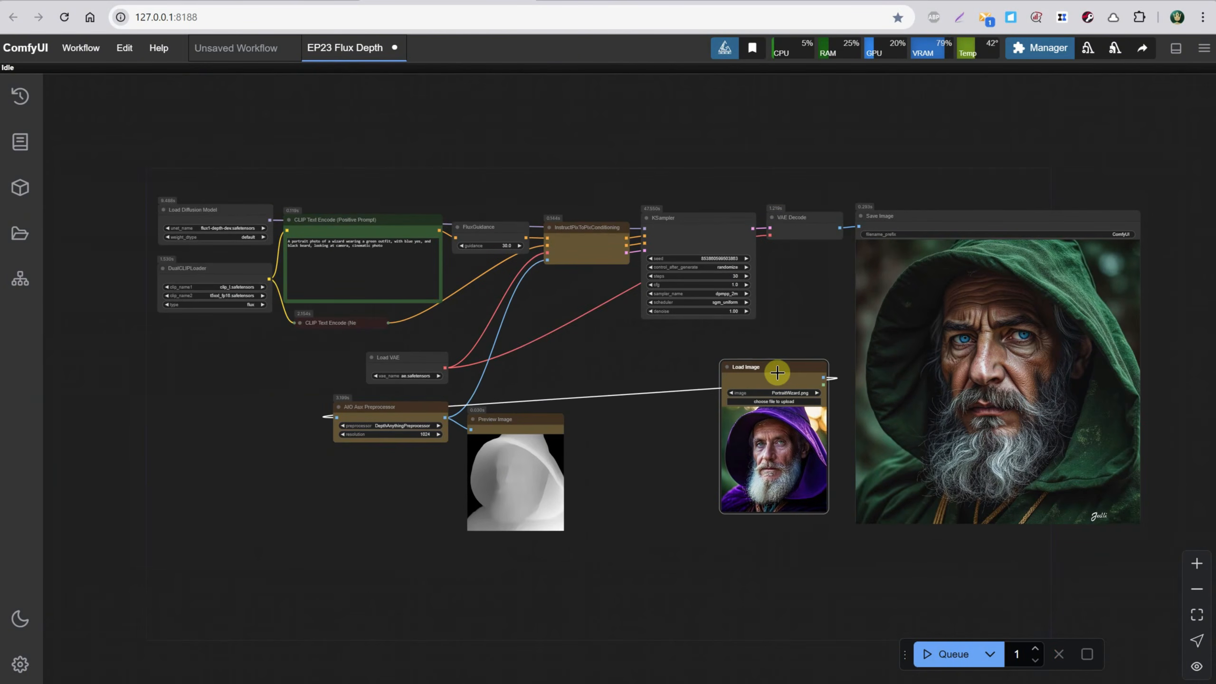
scroll(868, 498, "up", 5)
left_click_drag(868, 498, 655, 607)
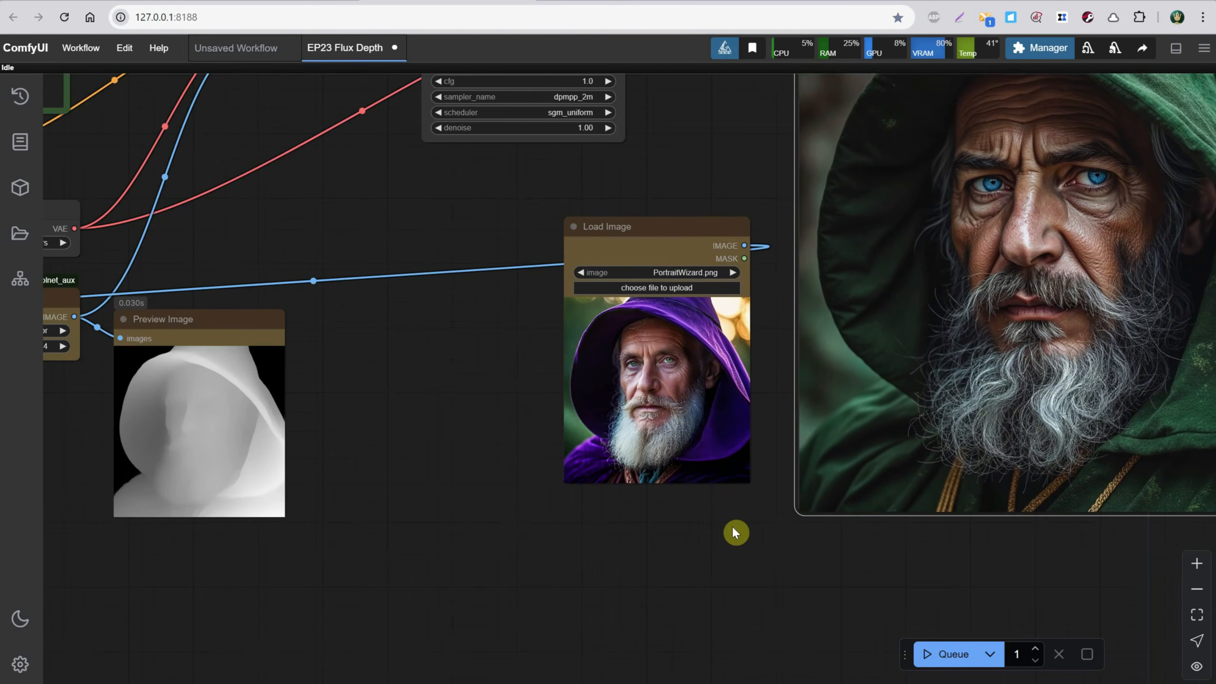
left_click_drag(732, 532, 578, 625)
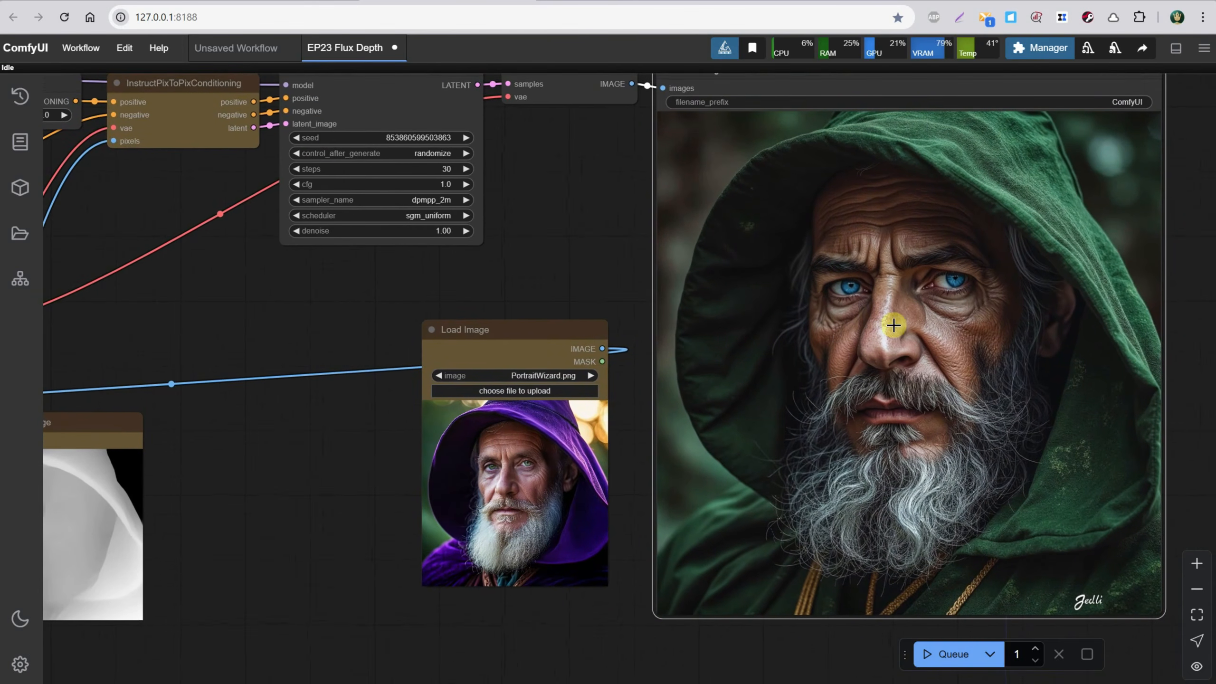
Change the outfit colour to black and the eye colour to red in the positive prompt.
double_click(441, 163)
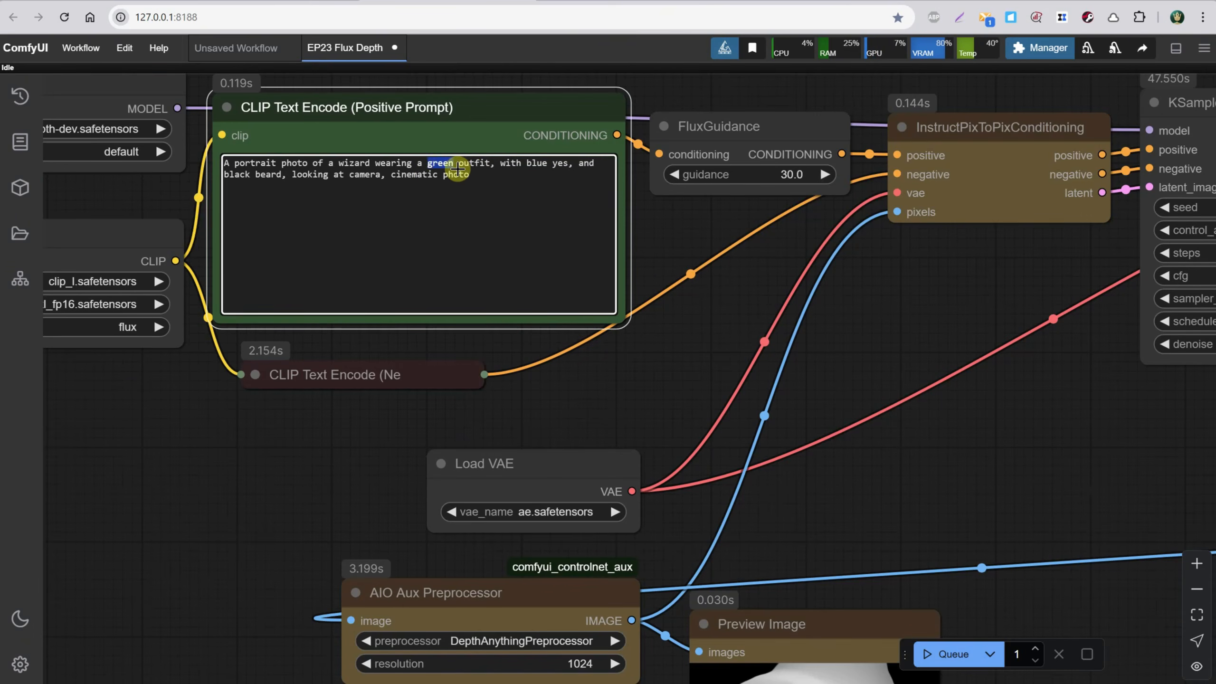
type("black")
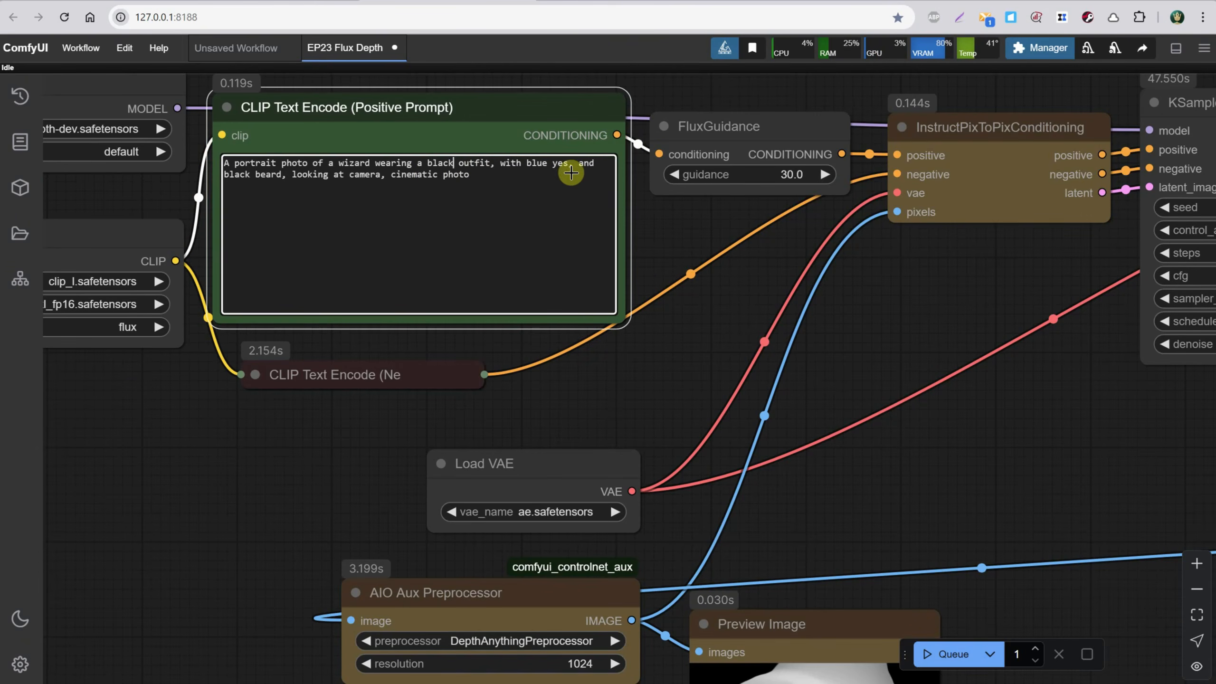
double_click(534, 163)
type("red")
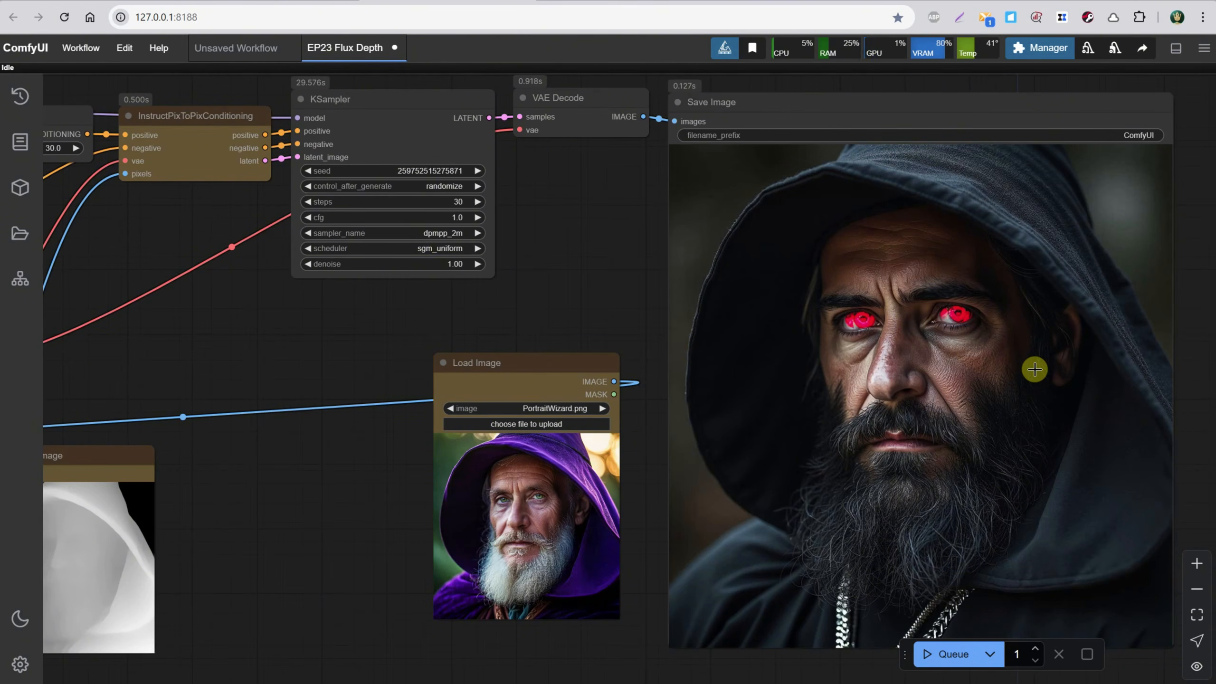
Set the FluxGuidance guidance to 3.5, queue the workflow and view the generated image.
left_click(387, 202)
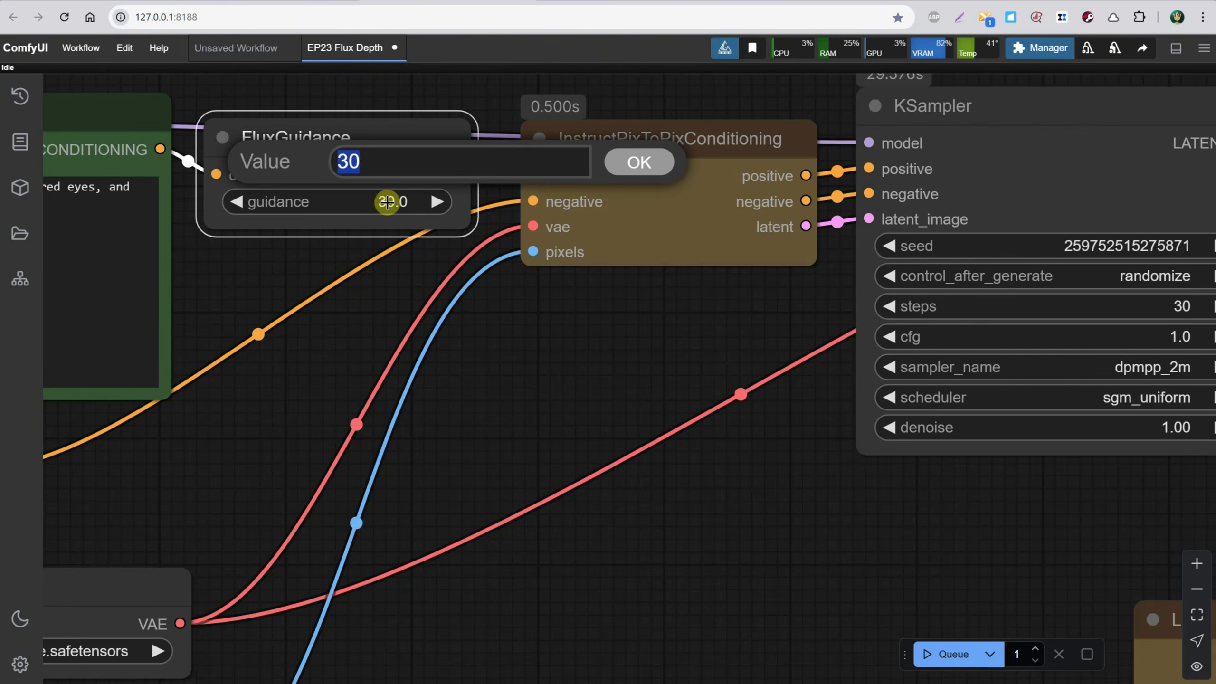
type("3.5")
key("Return")
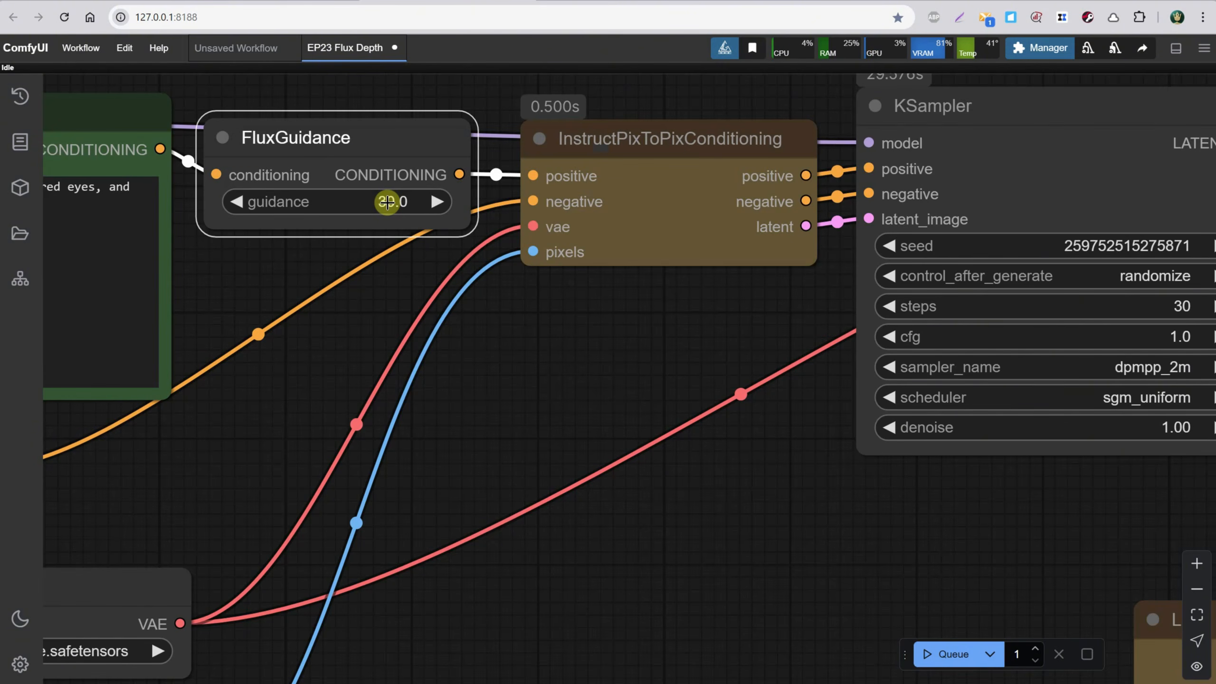
left_click(938, 654)
scroll(746, 480, "down", 3)
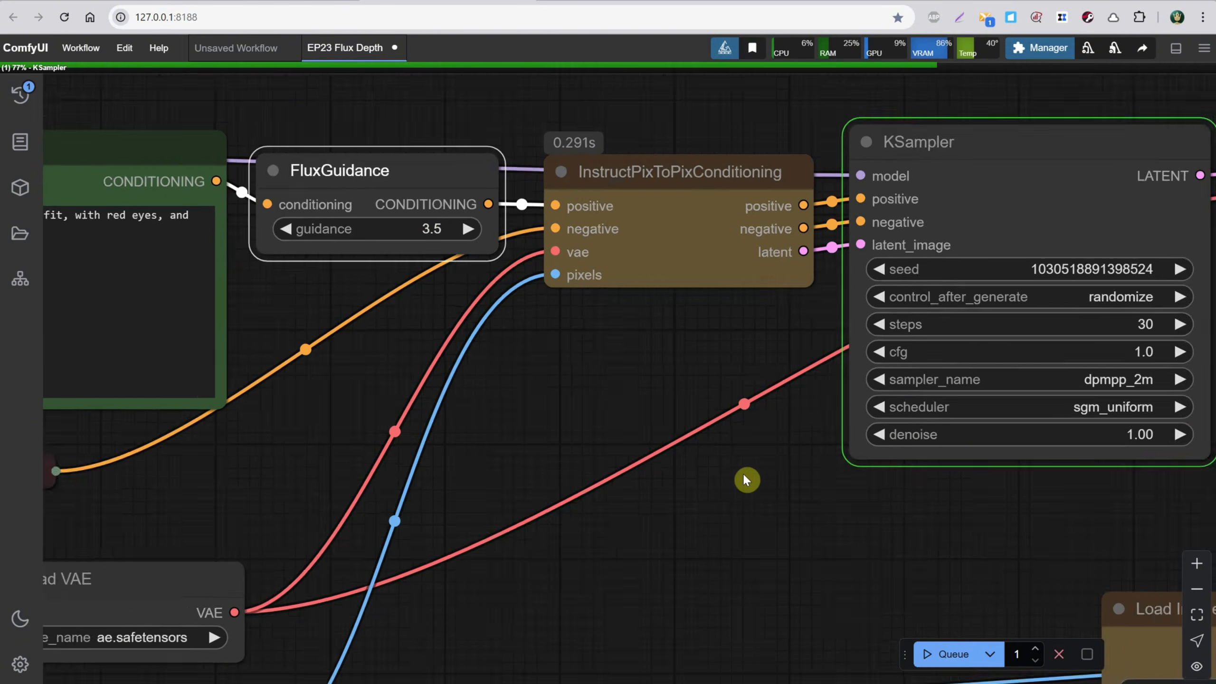
left_click_drag(828, 502, 672, 449)
left_click_drag(735, 474, 626, 443)
scroll(626, 444, "down", 2)
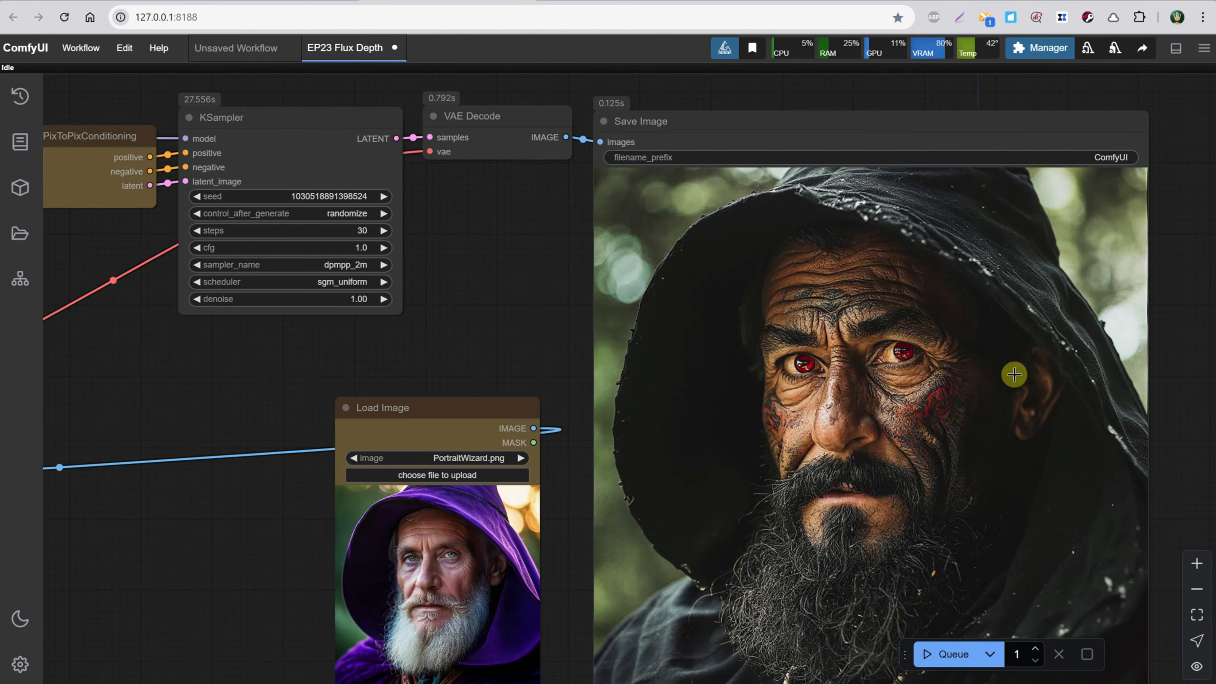
Set the FluxGuidance guidance to 30.
scroll(1015, 375, "down", 3)
left_click_drag(321, 390, 598, 279)
left_click(417, 284)
type("30")
key("Return")
Load PortraitWoman.png from the test images folder into the Load Image node.
scroll(667, 387, "up", 2)
left_click_drag(667, 387, 477, 444)
left_click(674, 390)
left_click(676, 395)
double_click(855, 95)
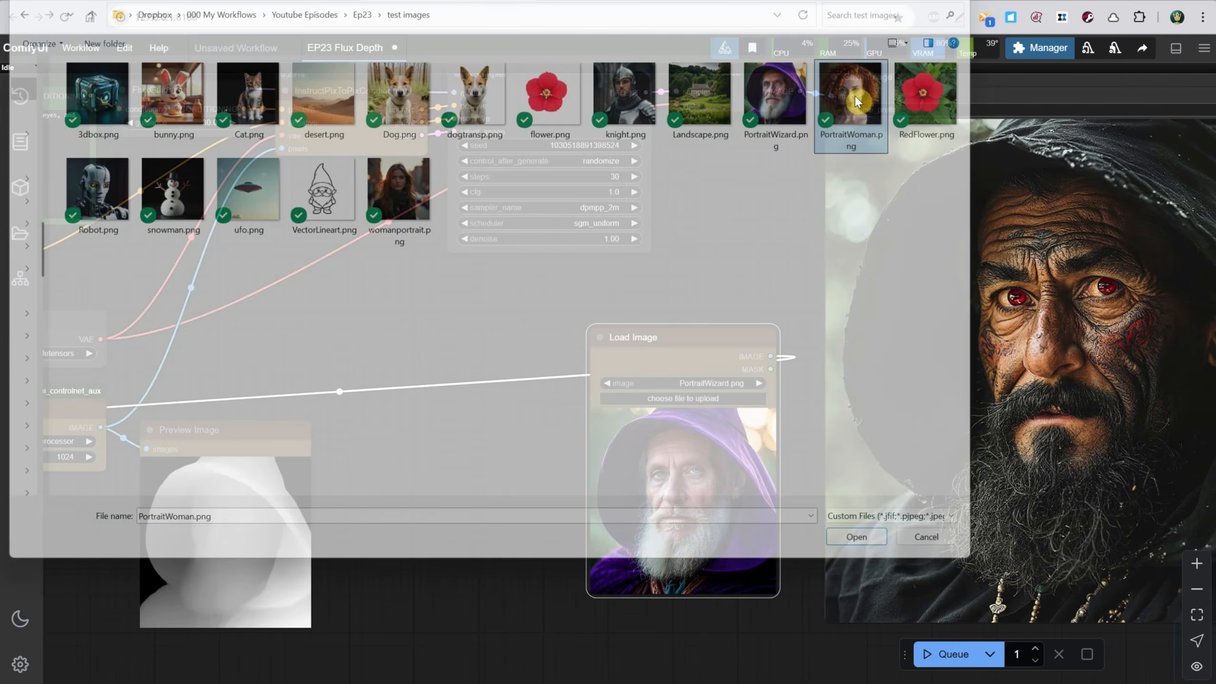
Change the positive prompt to "A portrait photo of a woman with purple curly hair, in the winter" and view the generated portrait.
left_click_drag(311, 271, 604, 391)
scroll(454, 429, "up", 7)
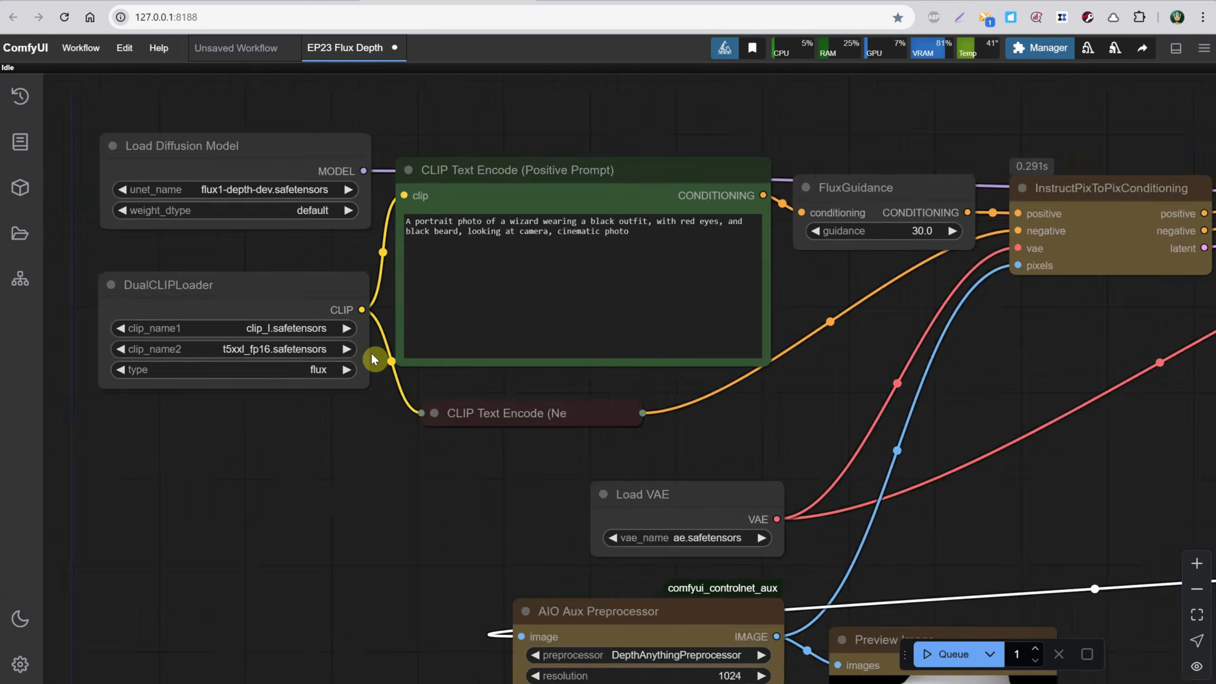
left_click_drag(326, 478, 299, 600)
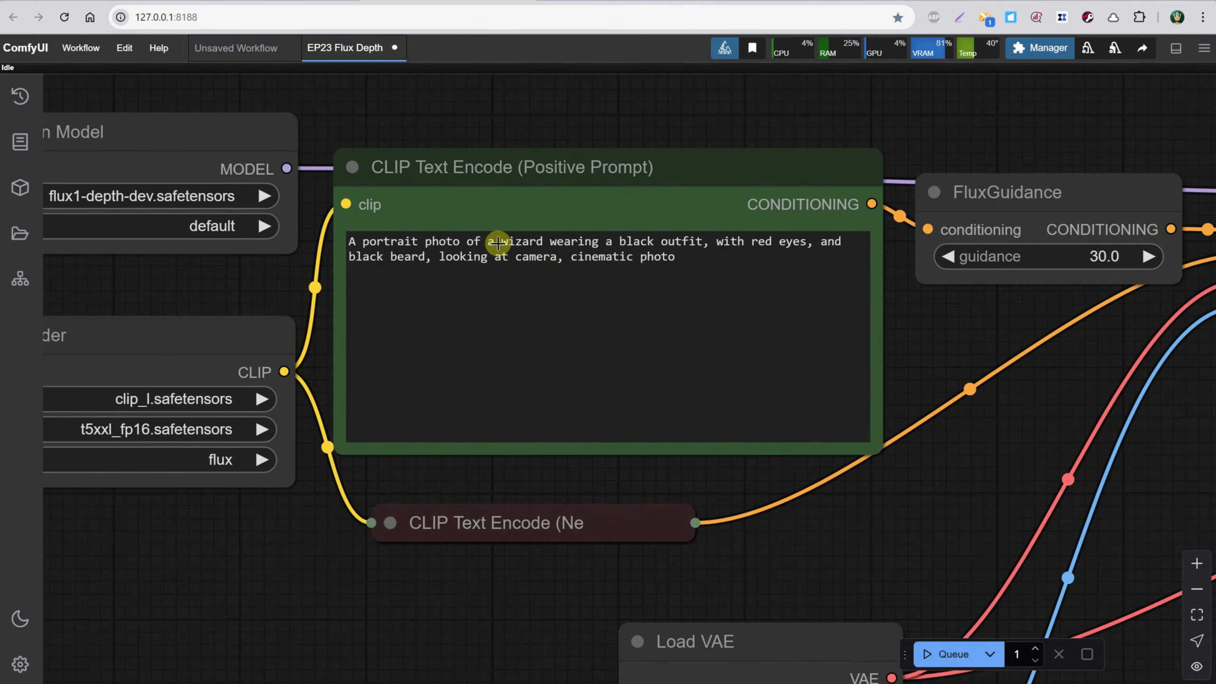
left_click_drag(505, 243, 741, 285)
type("woman with purple curly hair, in the winter")
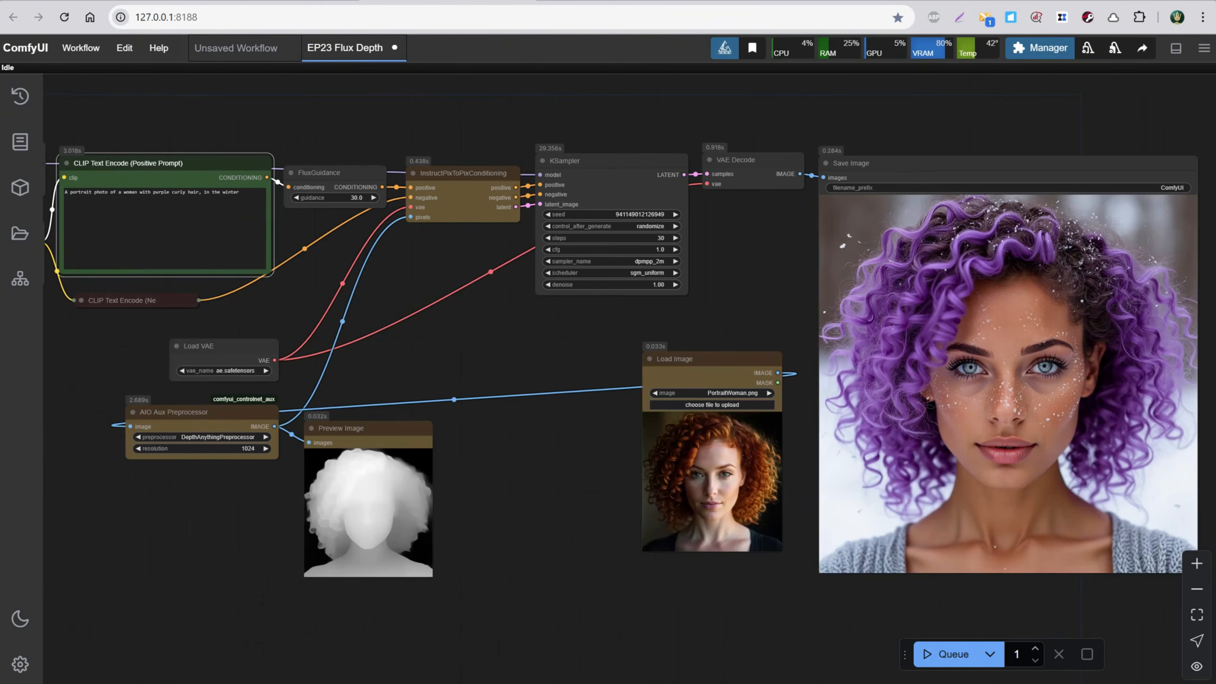
scroll(838, 618, "up", 5)
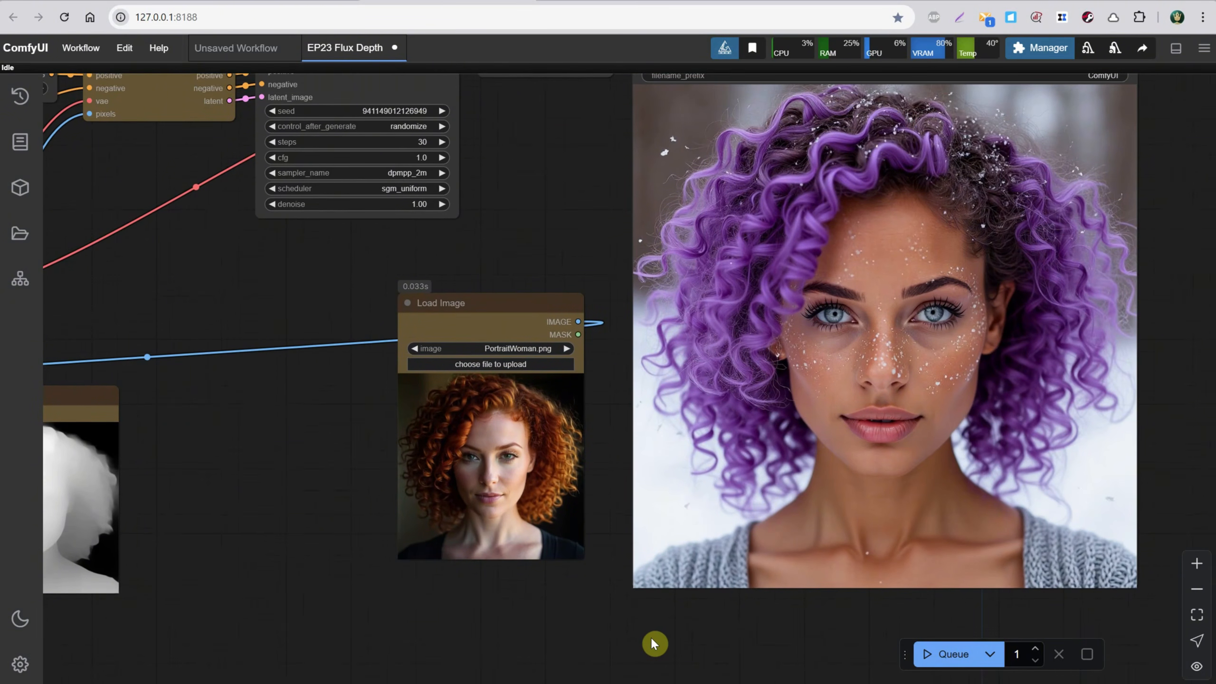
Open the EP23 Flux Canny.json workflow from the Ep23 folder.
left_click_drag(652, 640, 677, 644)
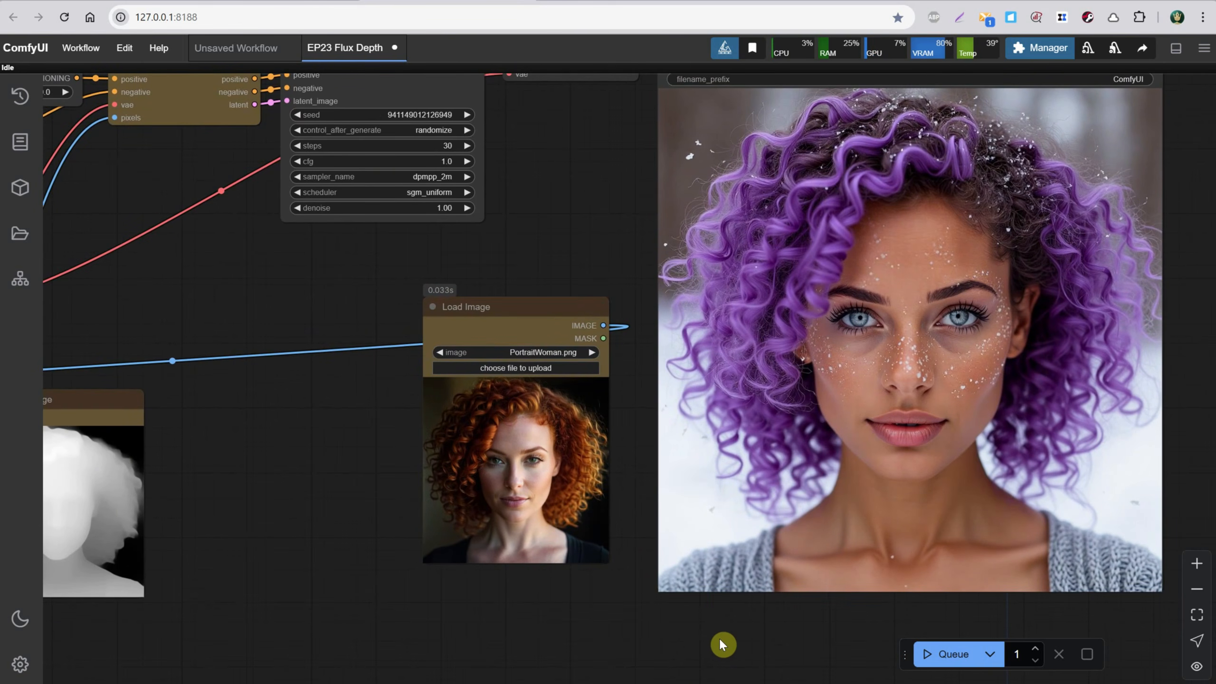
scroll(718, 637, "down", 3)
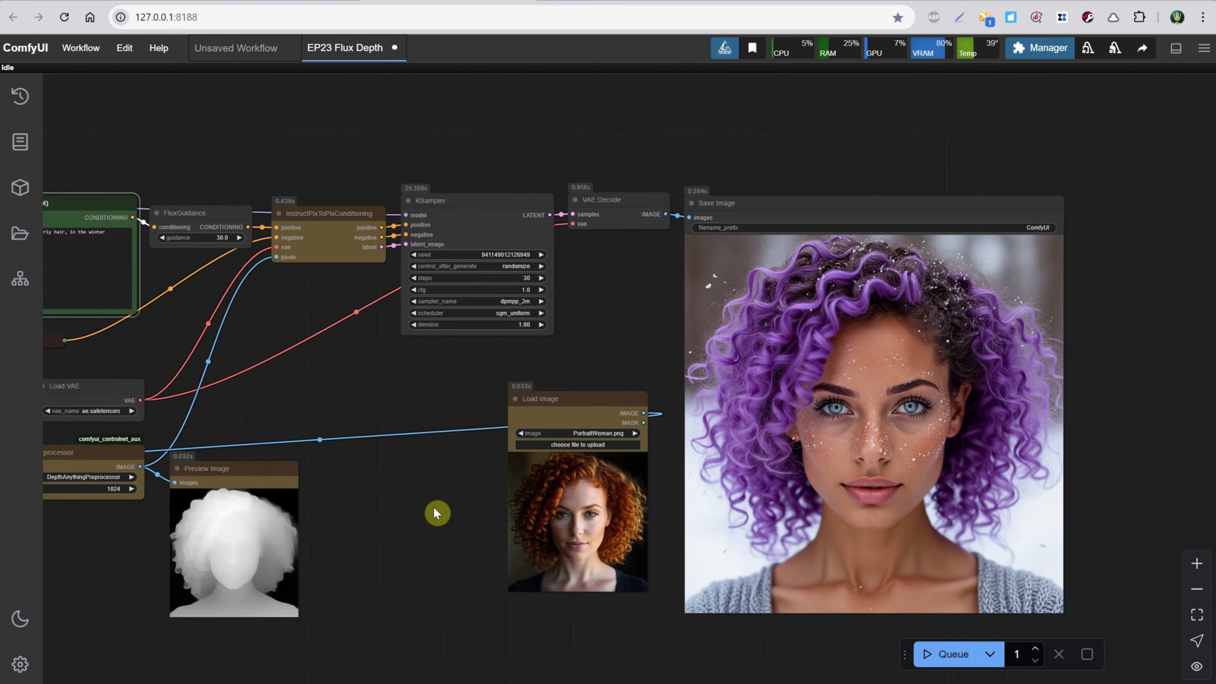
scroll(655, 455, "down", 2)
key("ctrl+o")
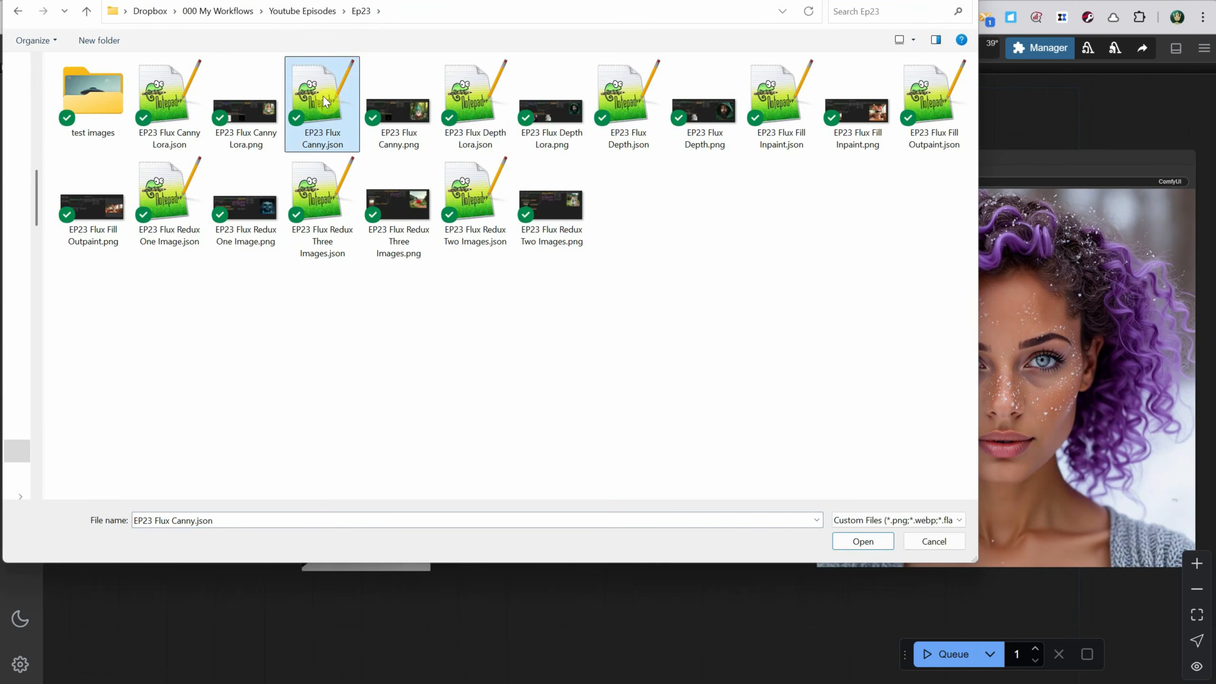
double_click(324, 98)
left_click_drag(480, 420, 794, 430)
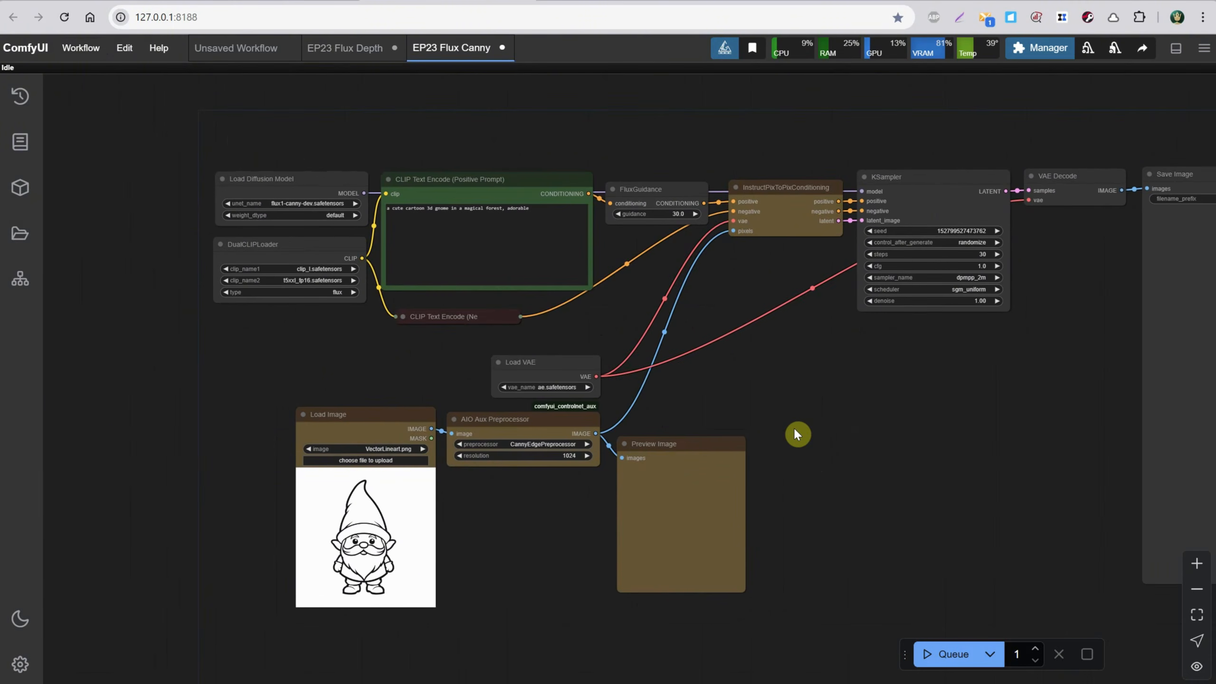
Examine the diffusion model, input image, Canny preprocessor and positive prompt settings in the Canny workflow.
scroll(266, 344, "up", 5)
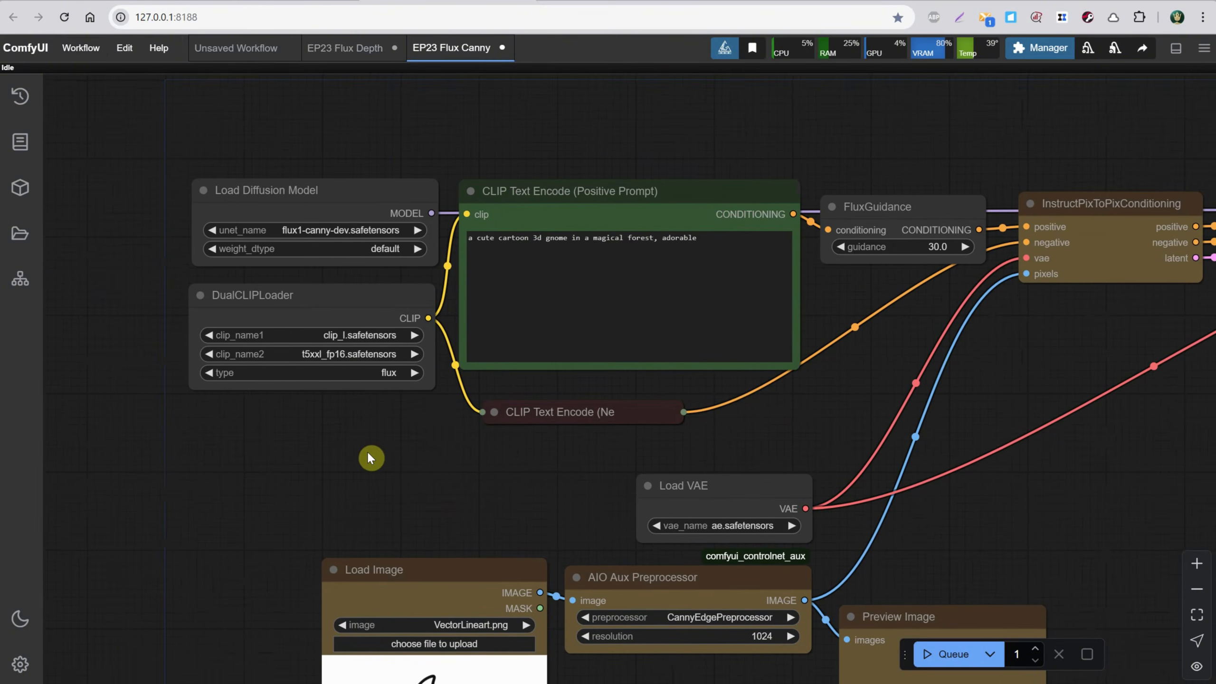
left_click_drag(368, 452, 369, 456)
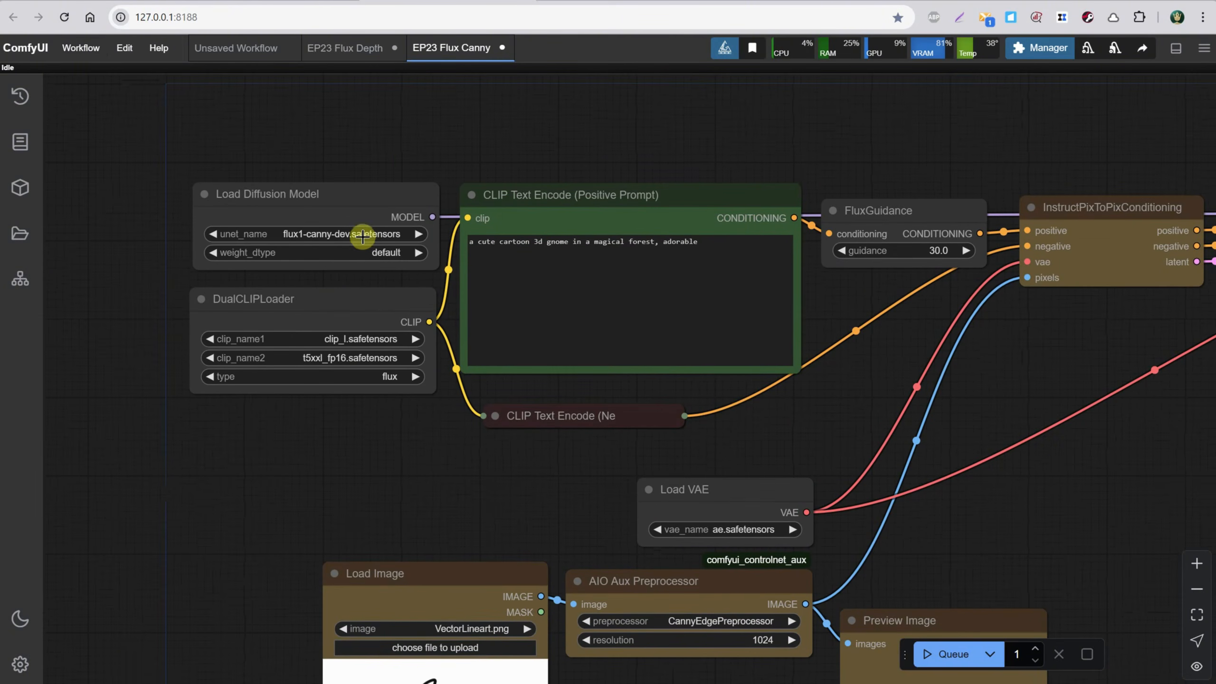
left_click(362, 234)
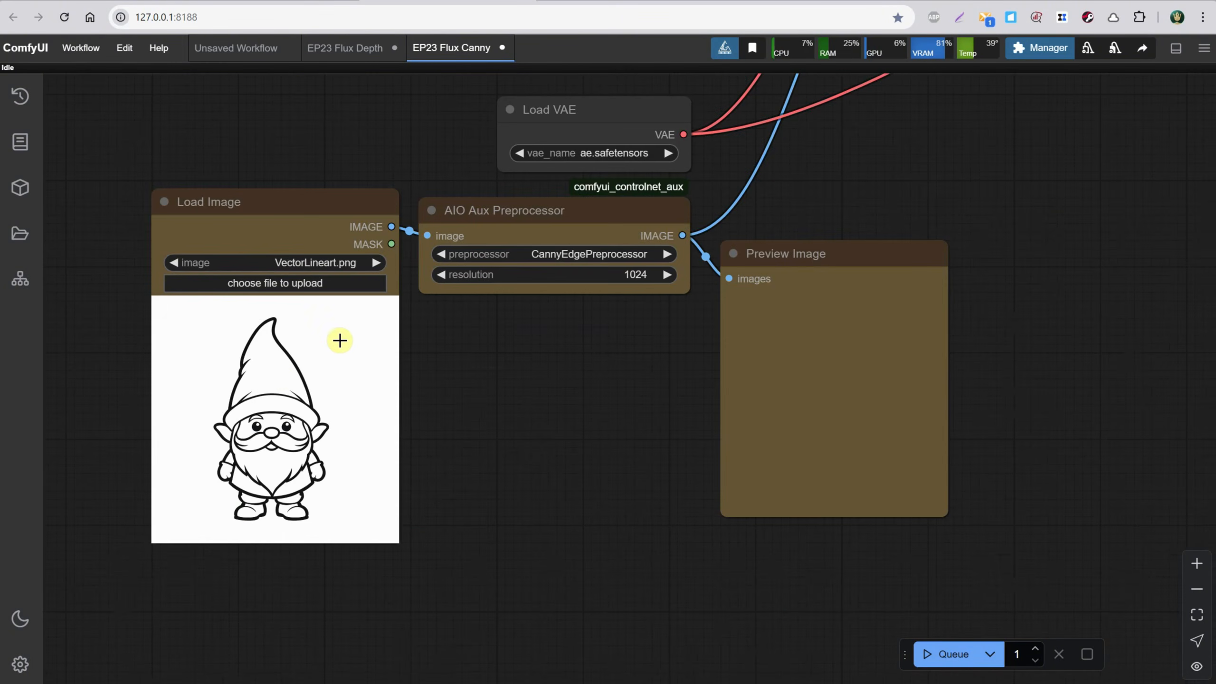
scroll(395, 418, "down", 3)
scroll(534, 343, "up", 10)
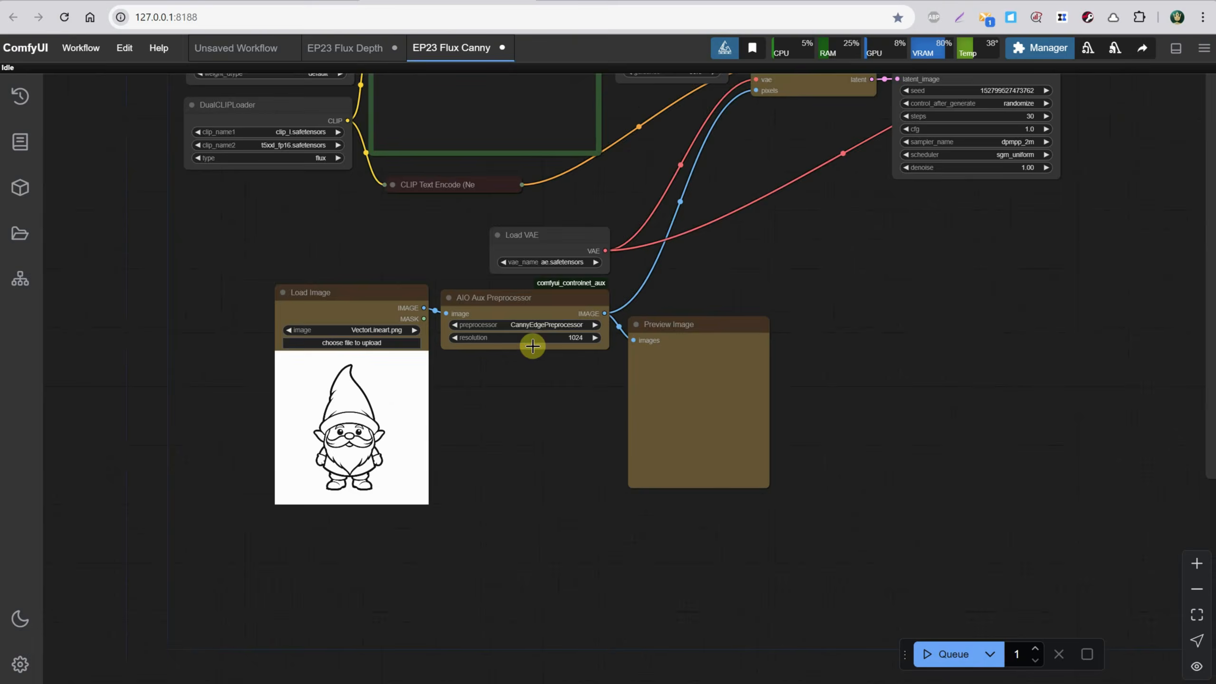
left_click_drag(546, 357, 643, 435)
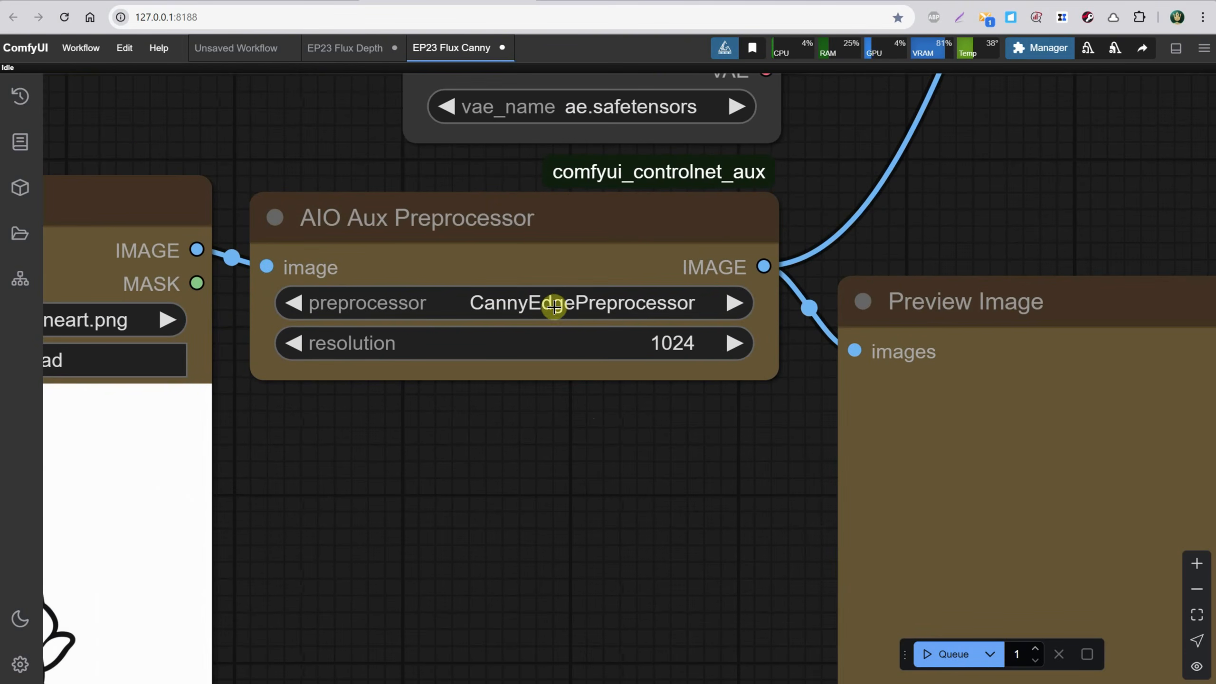
scroll(556, 415, "down", 6)
left_click_drag(413, 182, 442, 521)
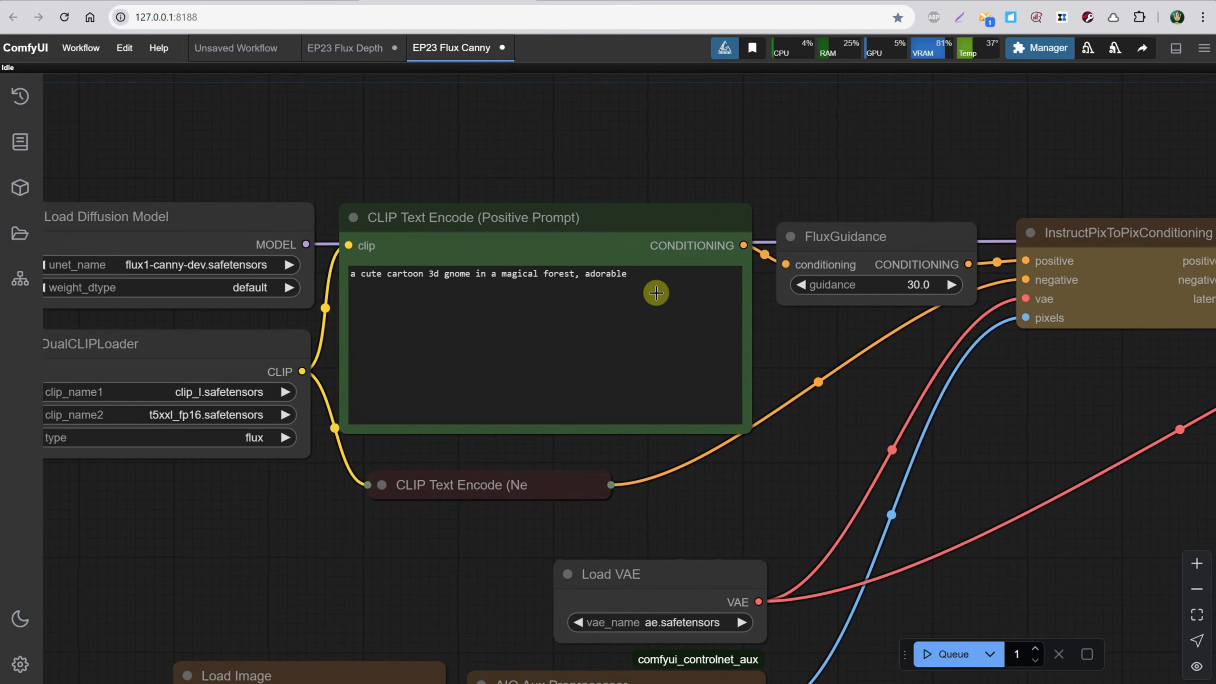
Queue the Canny workflow for the gnome line art and inspect the edge preview and the generated image.
scroll(939, 454, "down", 6)
left_click(950, 654)
left_click_drag(1044, 536, 612, 337)
scroll(801, 376, "down", 2)
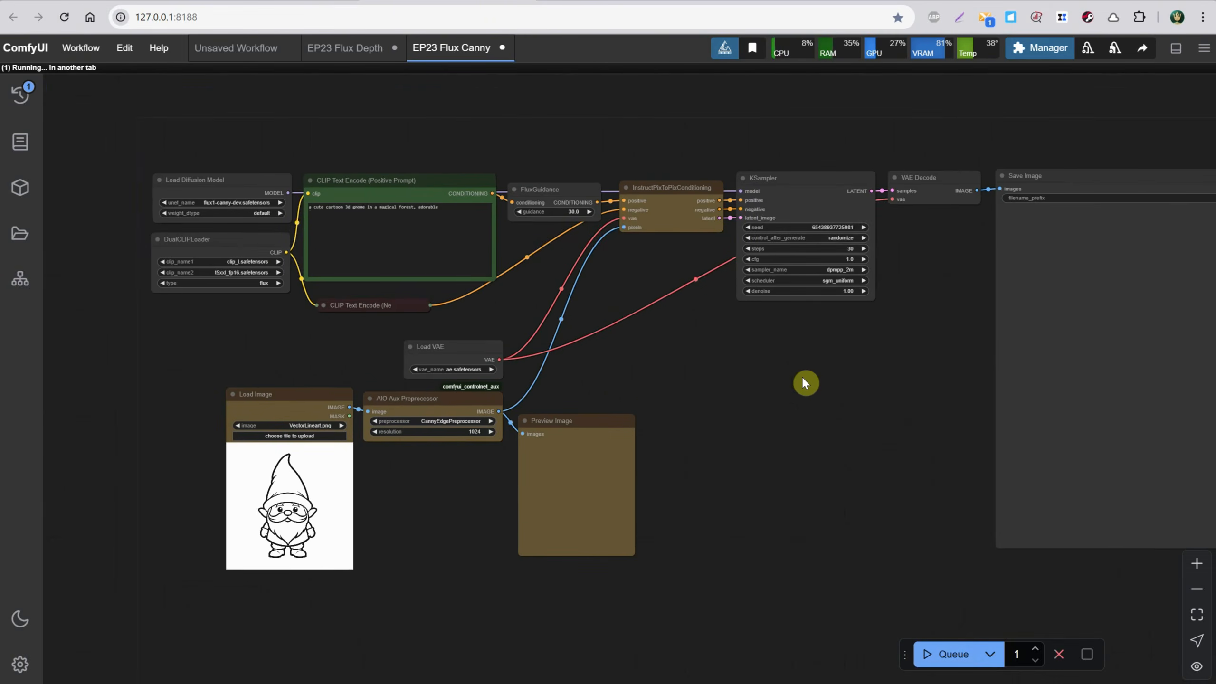
left_click_drag(802, 376, 725, 370)
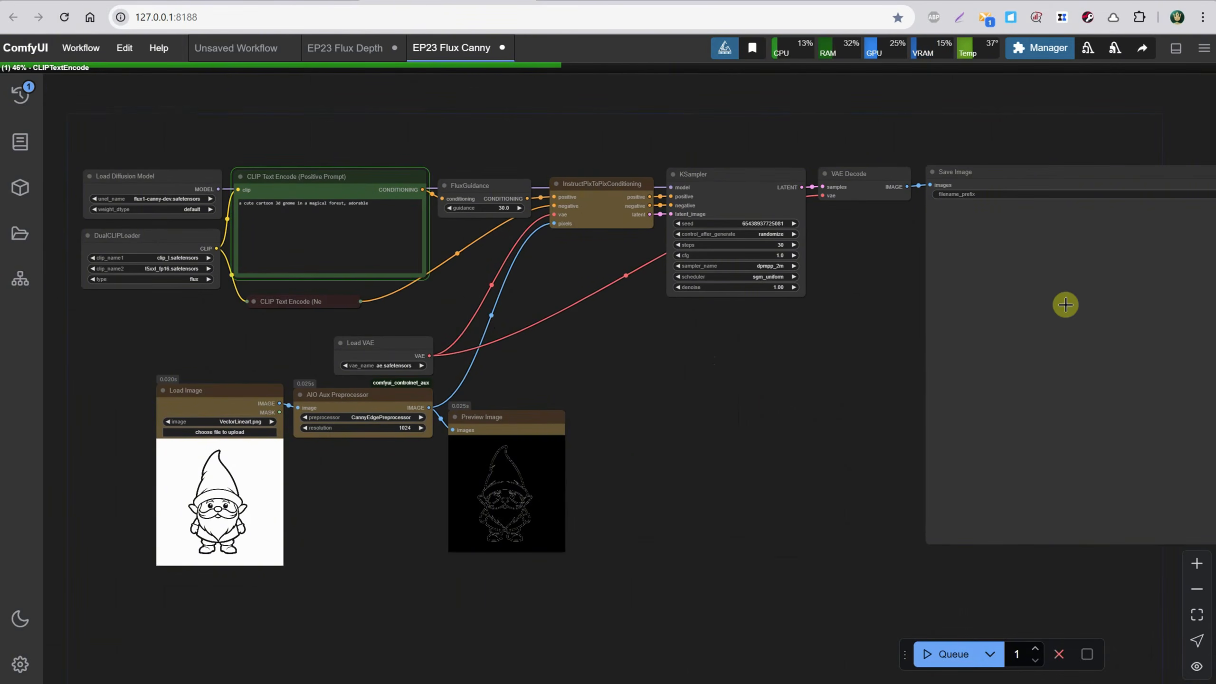
scroll(283, 517, "up", 5)
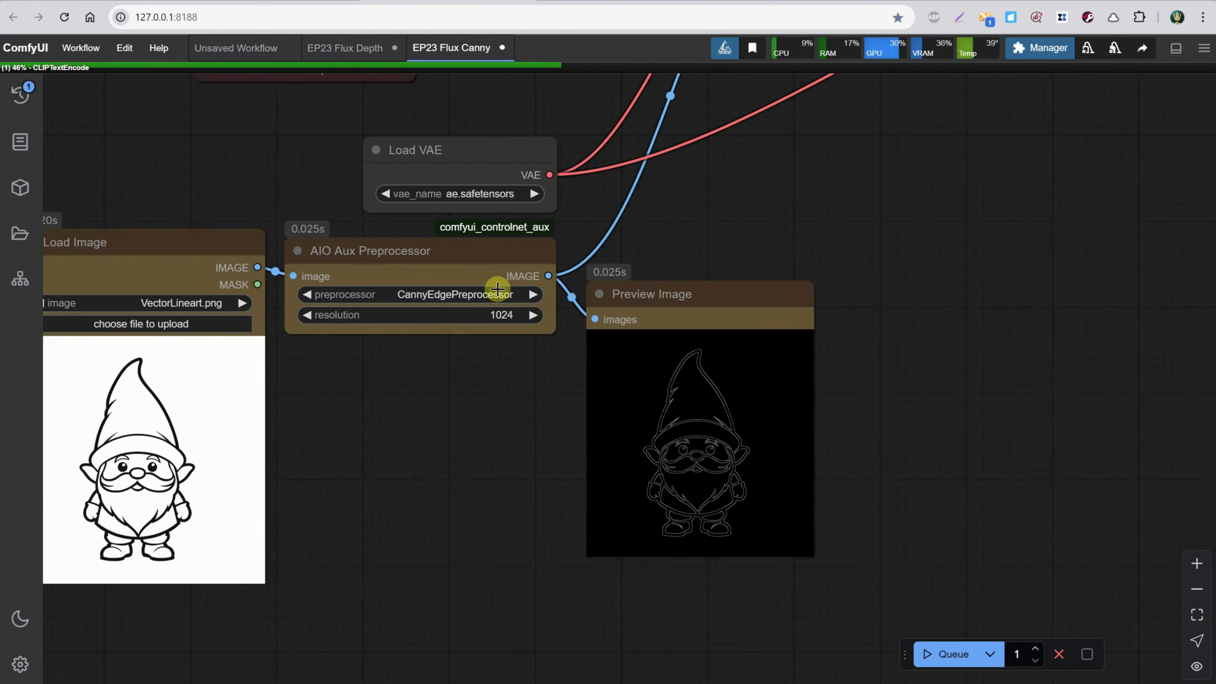
scroll(731, 430, "down", 6)
left_click_drag(855, 294, 721, 405)
left_click_drag(900, 473, 768, 443)
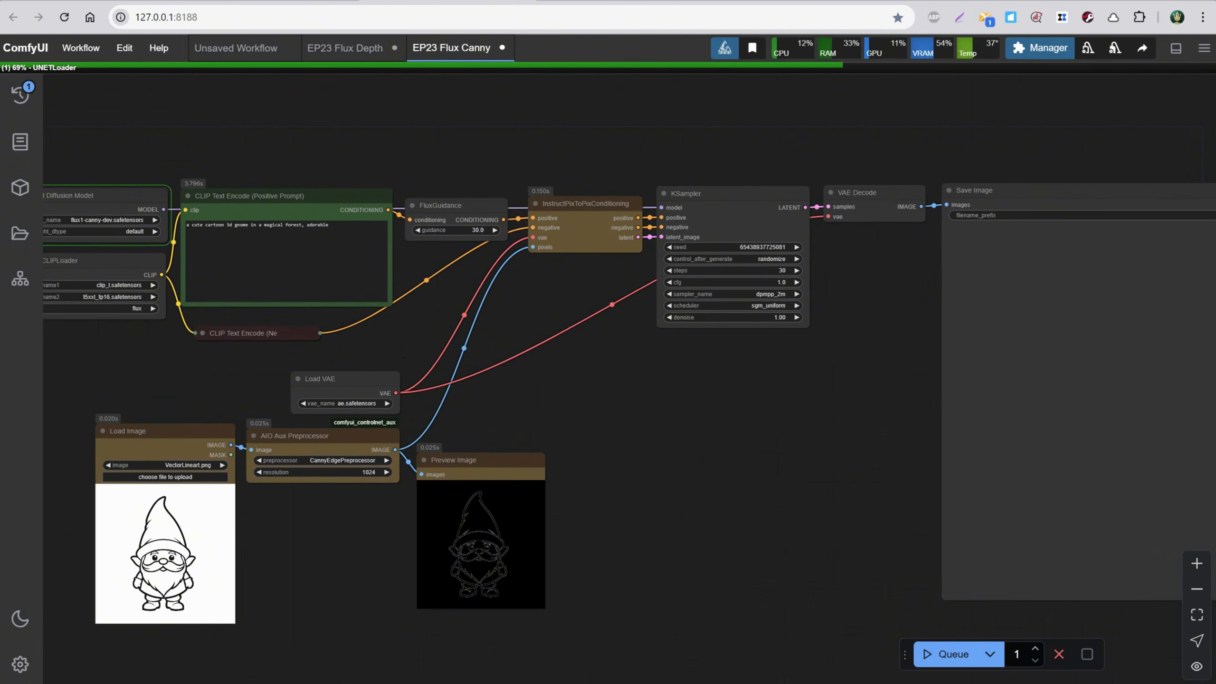
left_click_drag(905, 398, 670, 381)
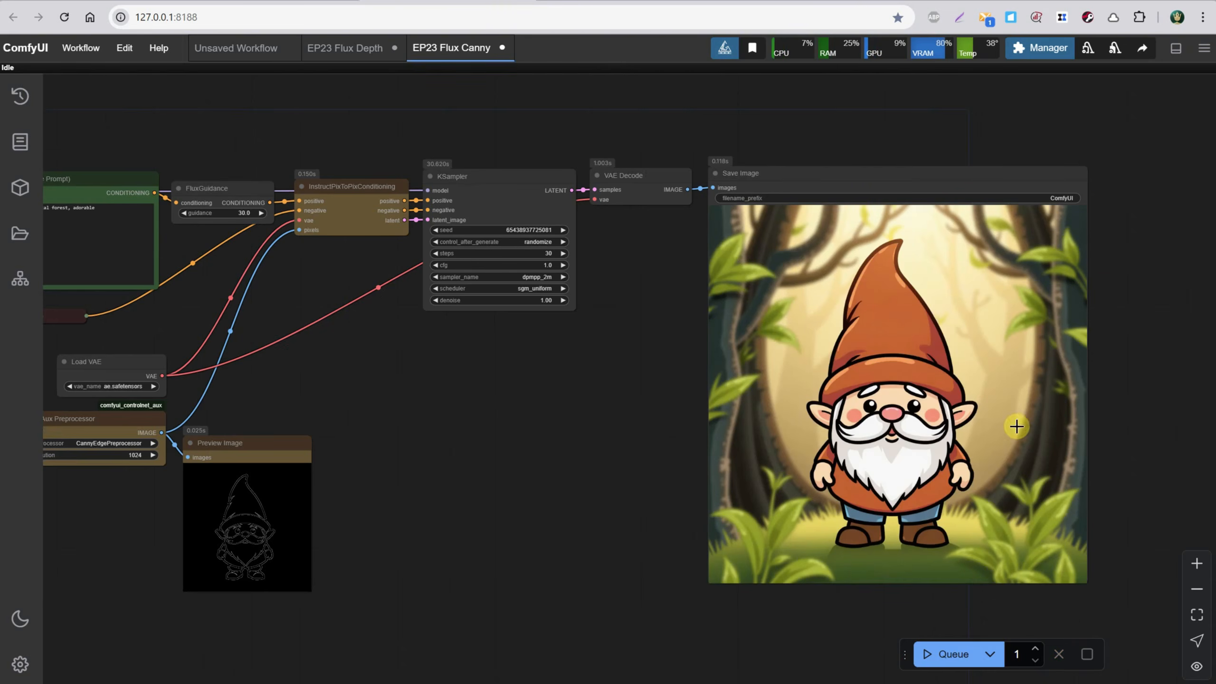
scroll(1010, 421, "up", 6)
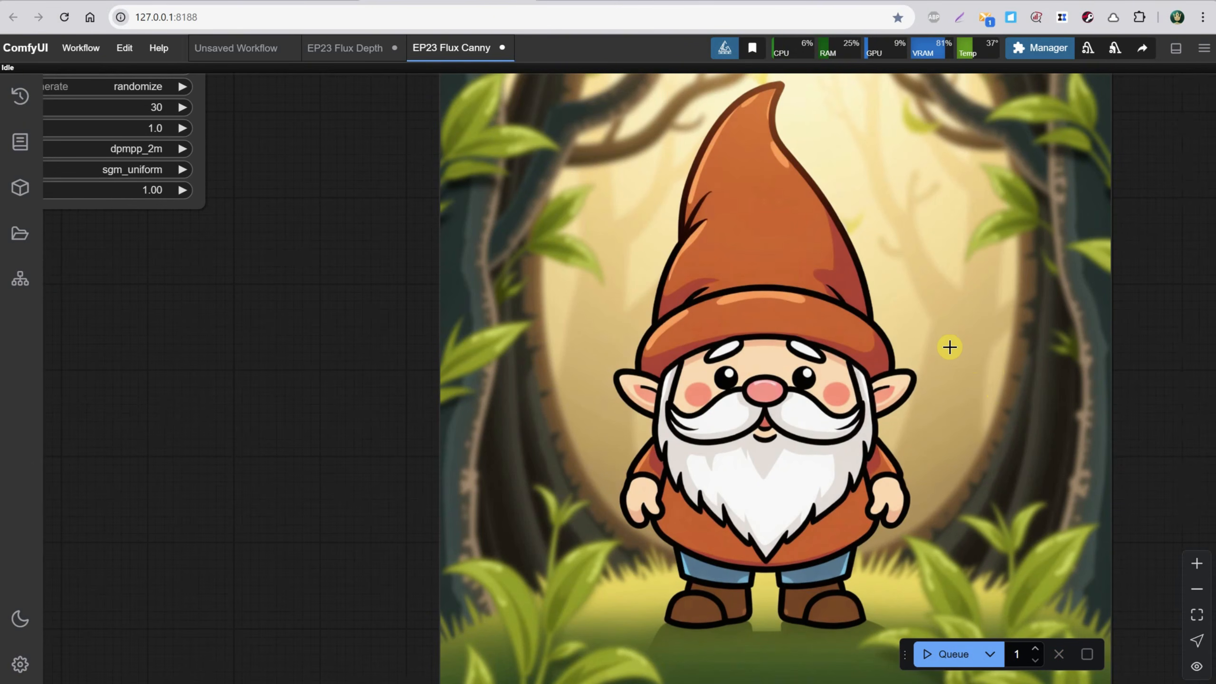
Load Robot.png from the test images folder into the Load Image node.
scroll(943, 344, "down", 5)
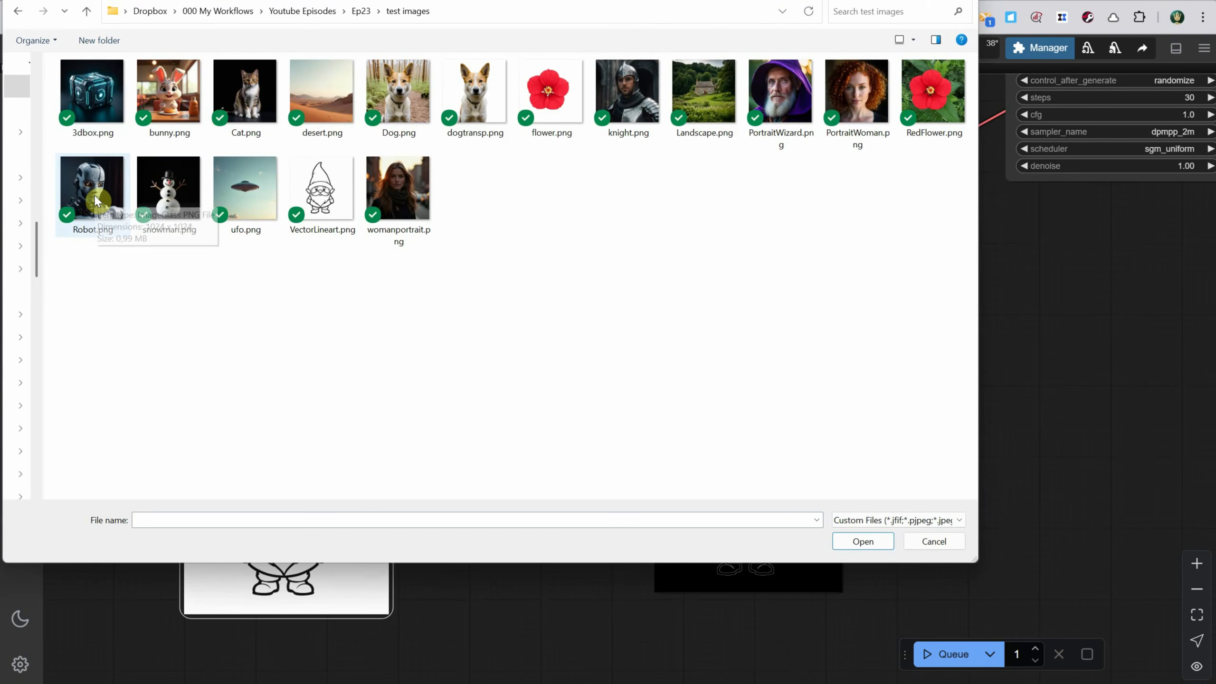
double_click(96, 201)
scroll(404, 241, "up", 3)
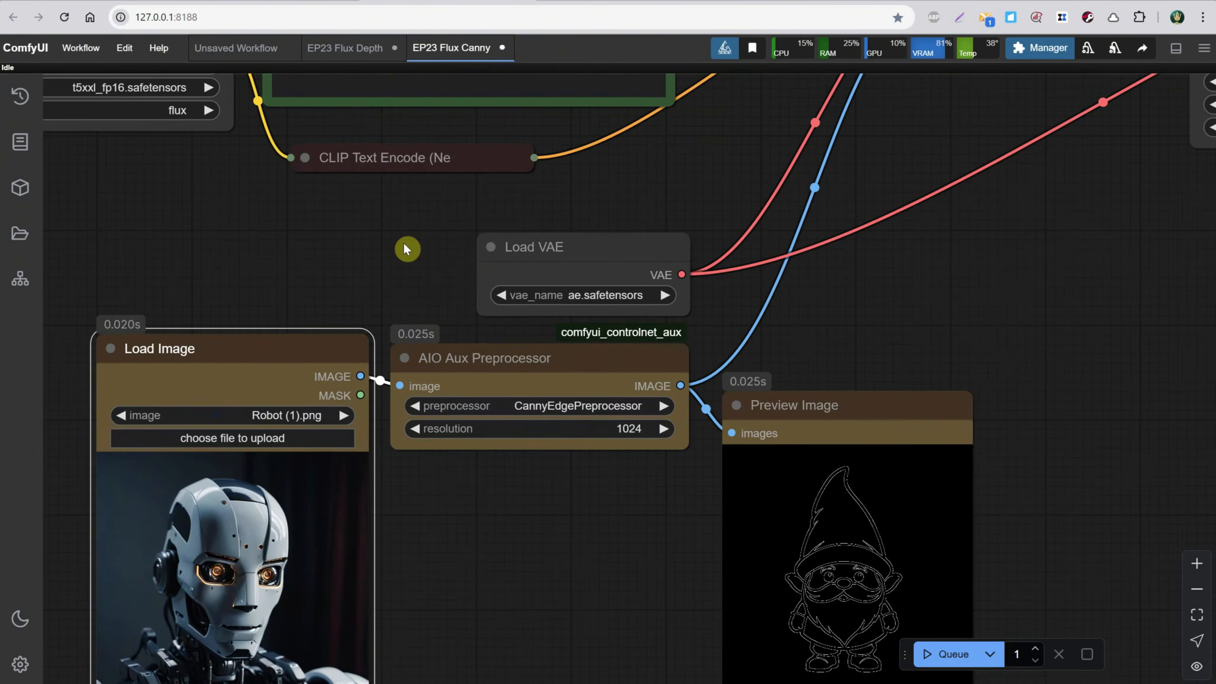
Replace "gnome" with "rusty robot" in the positive prompt, generate the image and compare it with the input.
left_click_drag(406, 245, 488, 450)
left_click(660, 156)
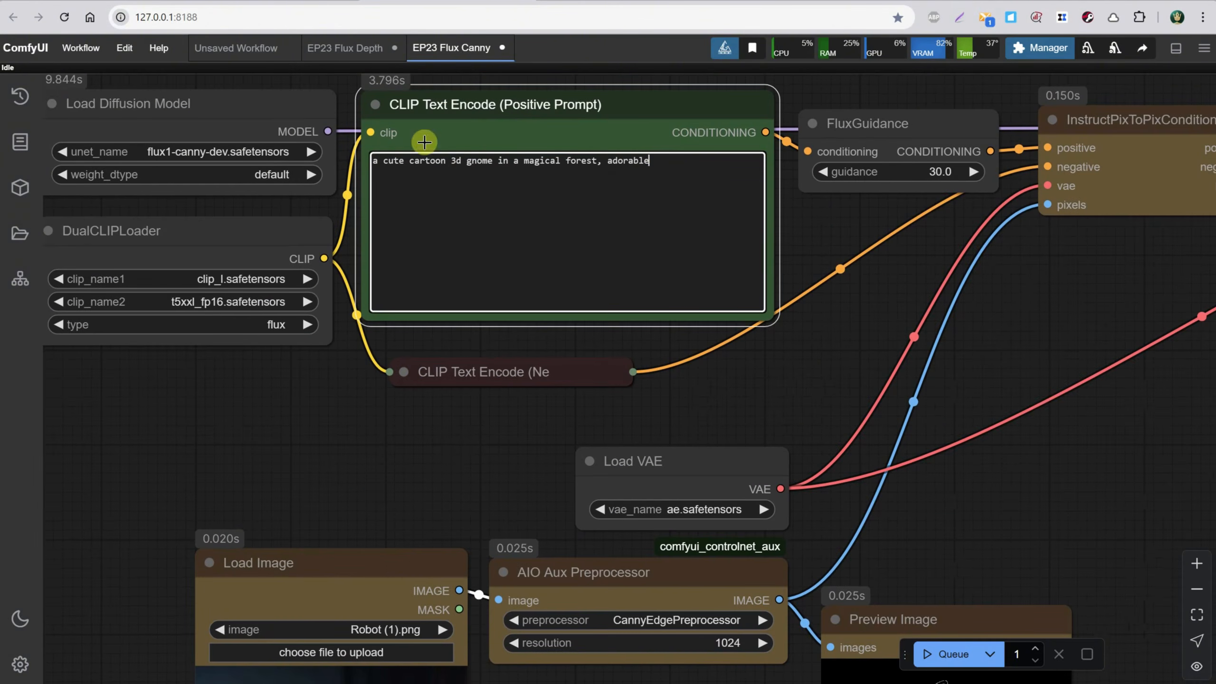
double_click(481, 160)
type("robot")
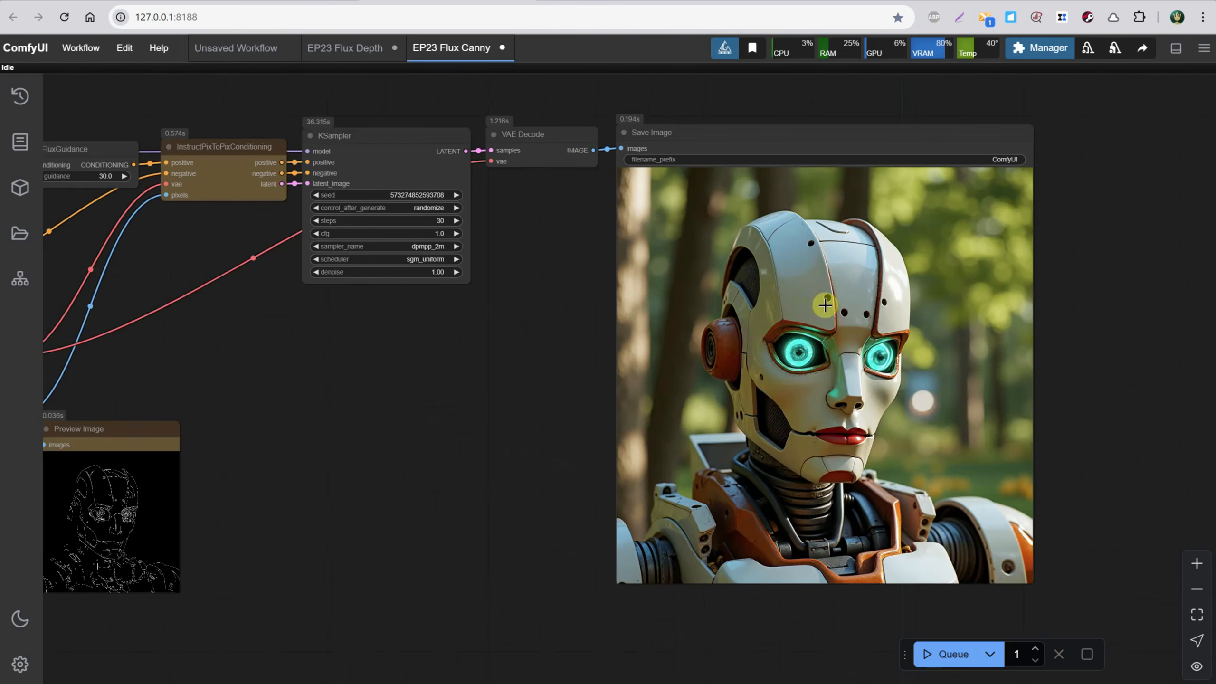
scroll(478, 534, "down", 6)
left_click_drag(478, 537, 540, 497)
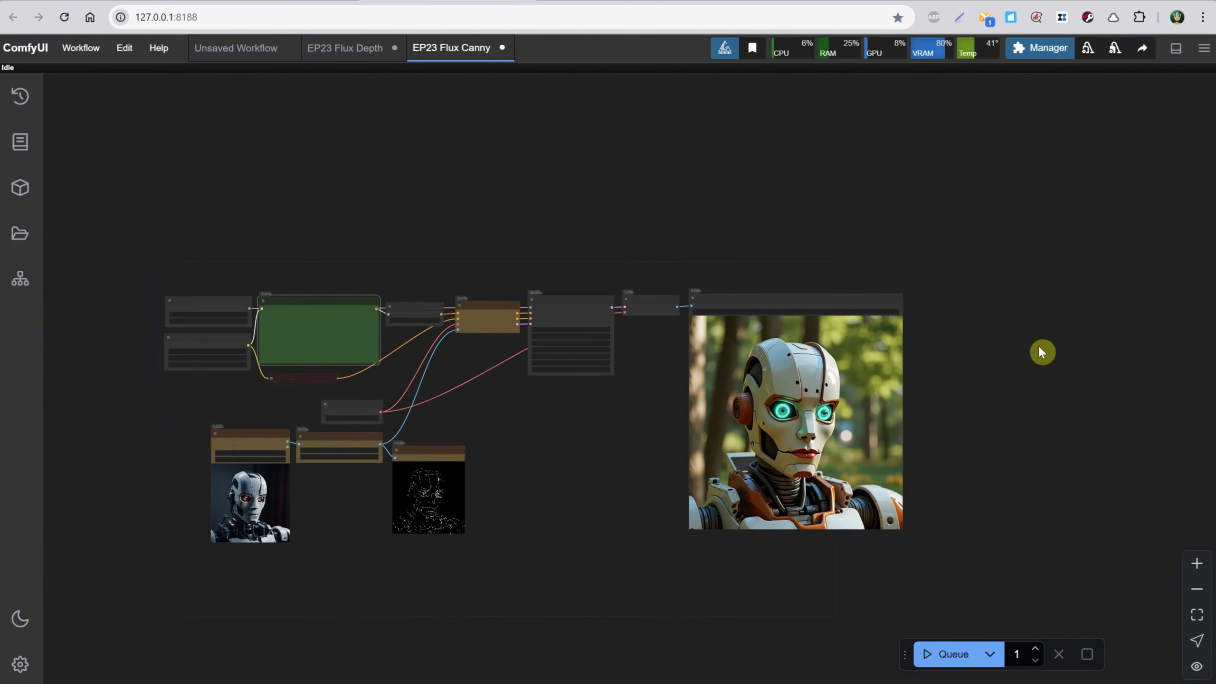
scroll(1042, 352, "up", 7)
left_click_drag(923, 399, 1067, 322)
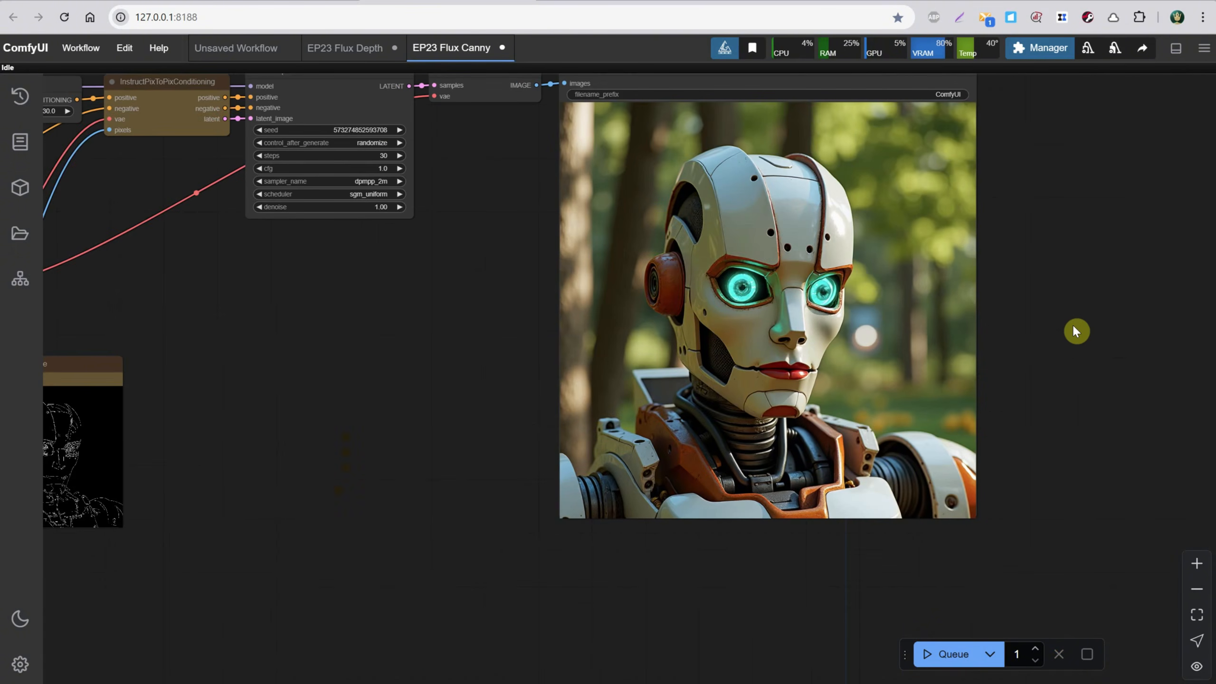
scroll(1072, 323, "down", 4)
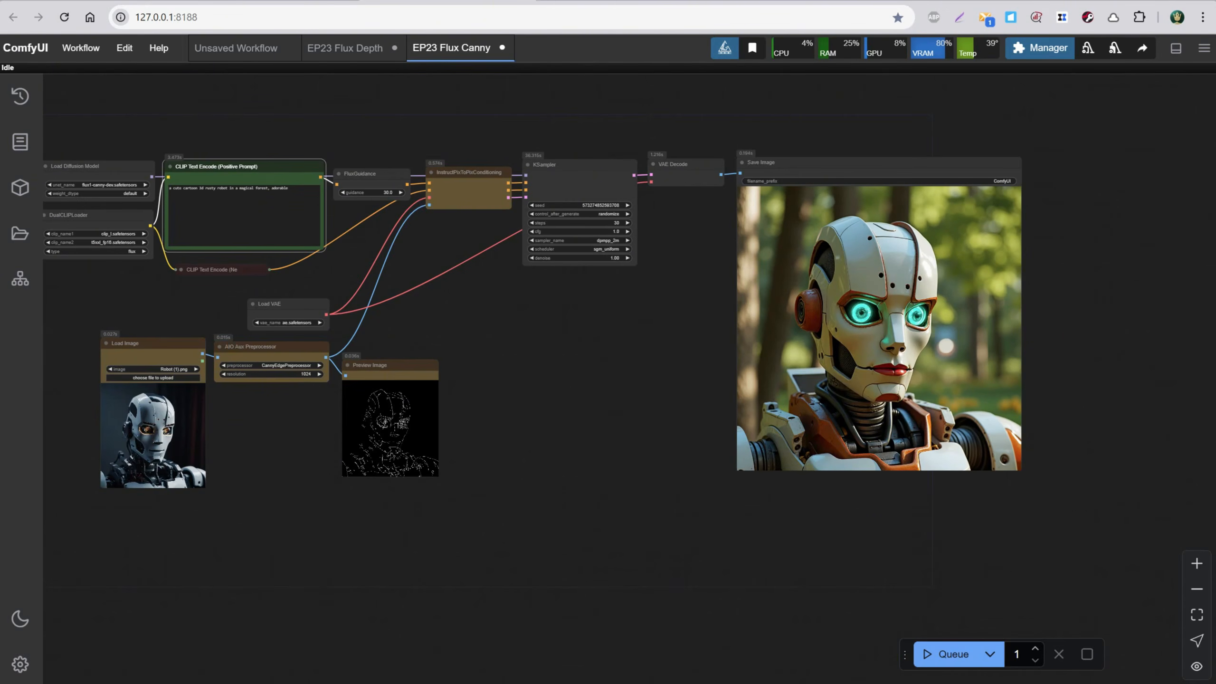
Switch to the FLUX.1-Canny-dev-lora page on Hugging Face, agree to access the repository and check the LoRA's file size.
key("ctrl+Tab")
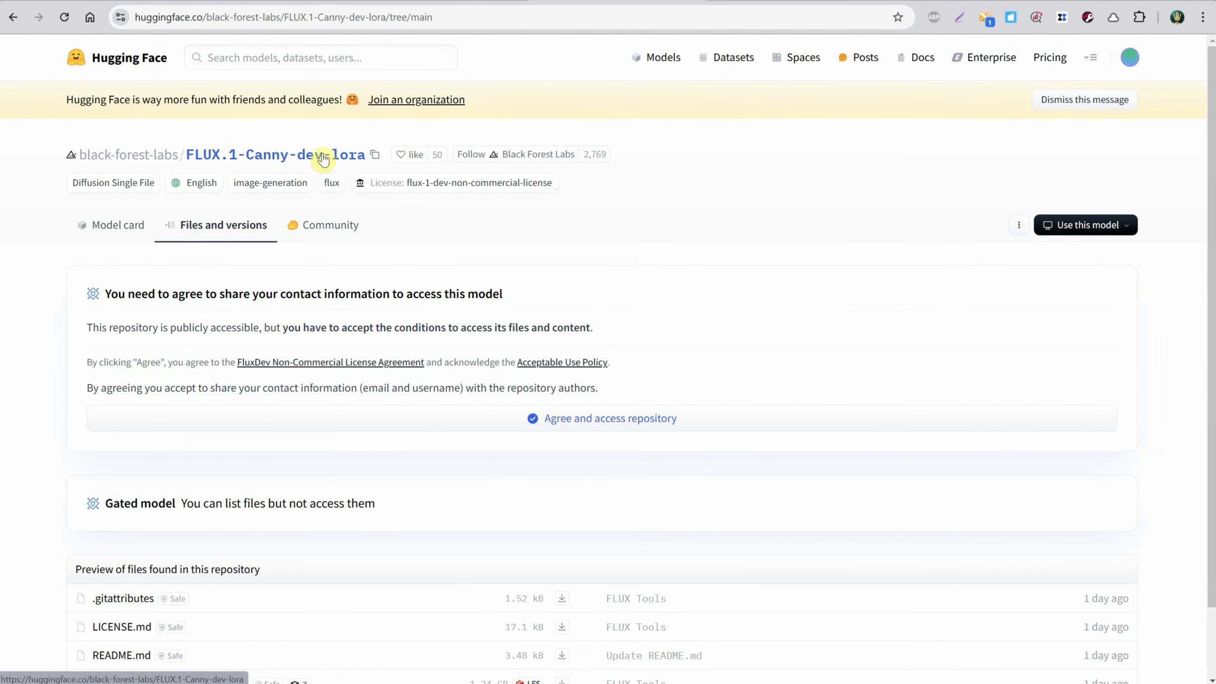
left_click(580, 420)
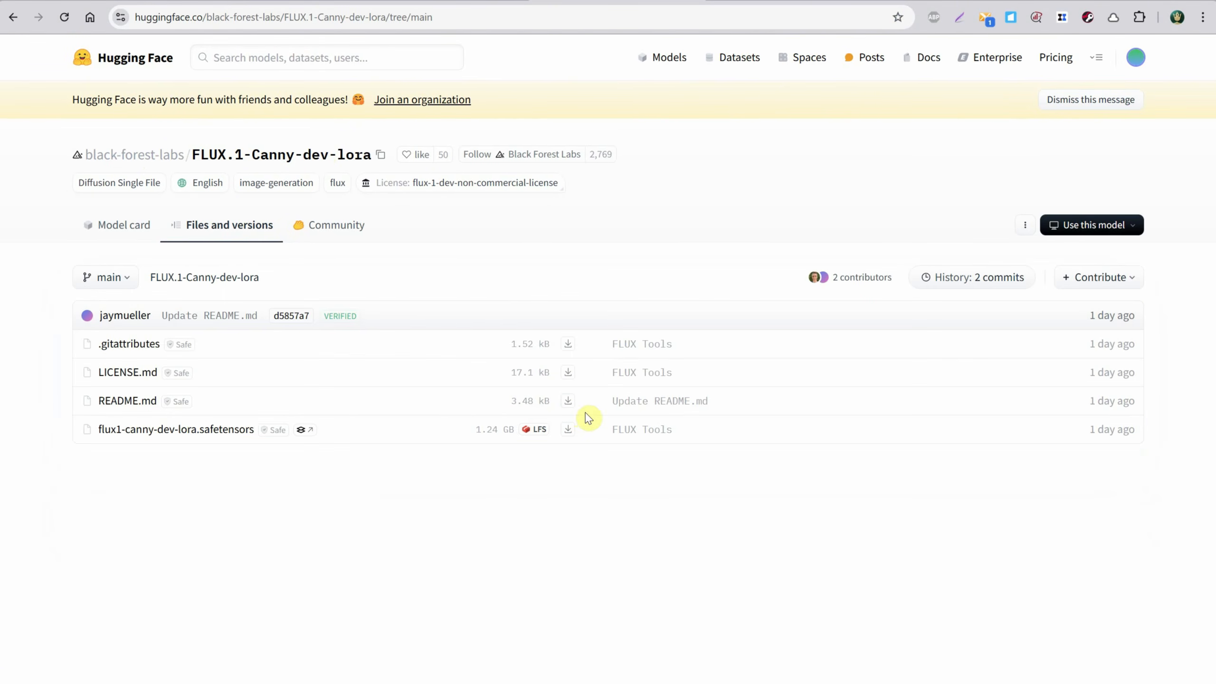
left_click_drag(474, 429, 511, 445)
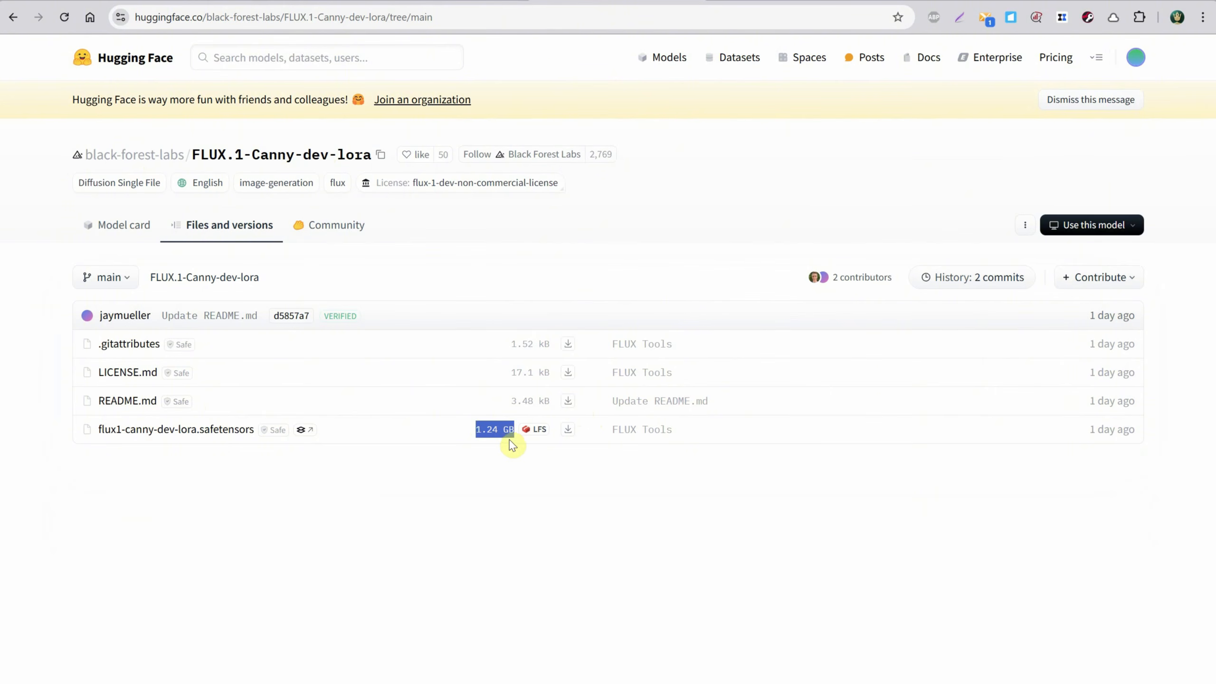
left_click(463, 468)
Download flux1-canny-dev-lora.safetensors into the models\loras\flux folder of the ComfyUI installation.
left_click(203, 431)
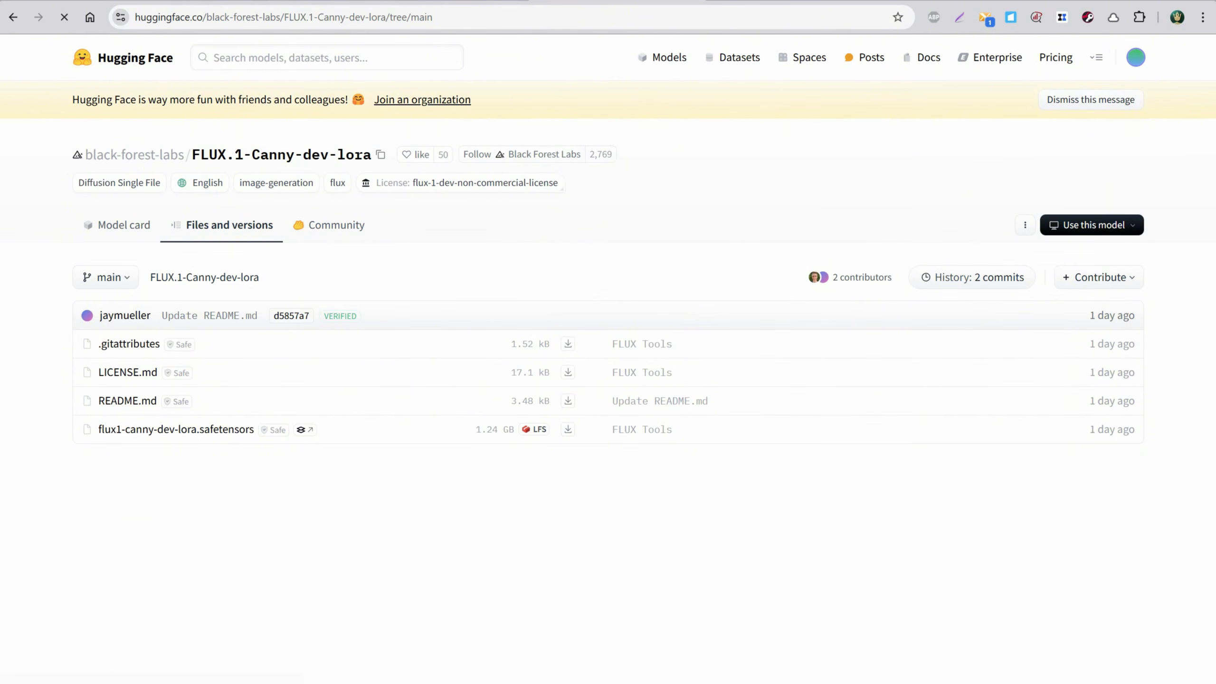
double_click(78, 90)
double_click(120, 335)
scroll(178, 278, "down", 4)
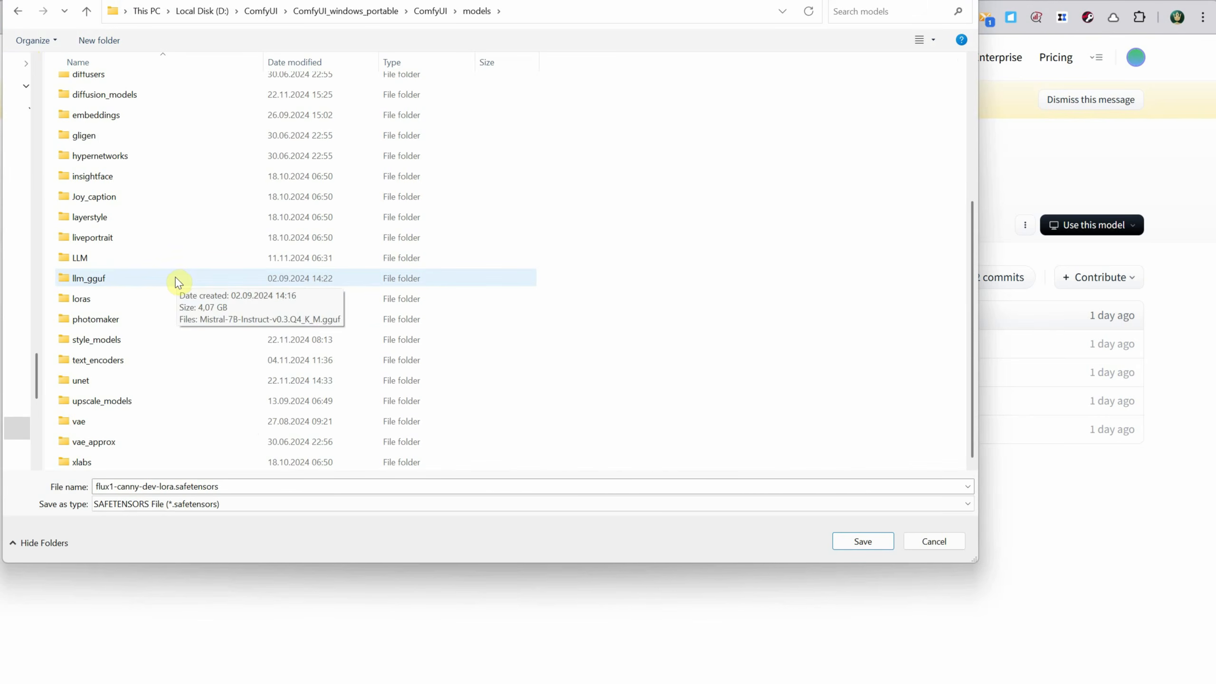
double_click(178, 299)
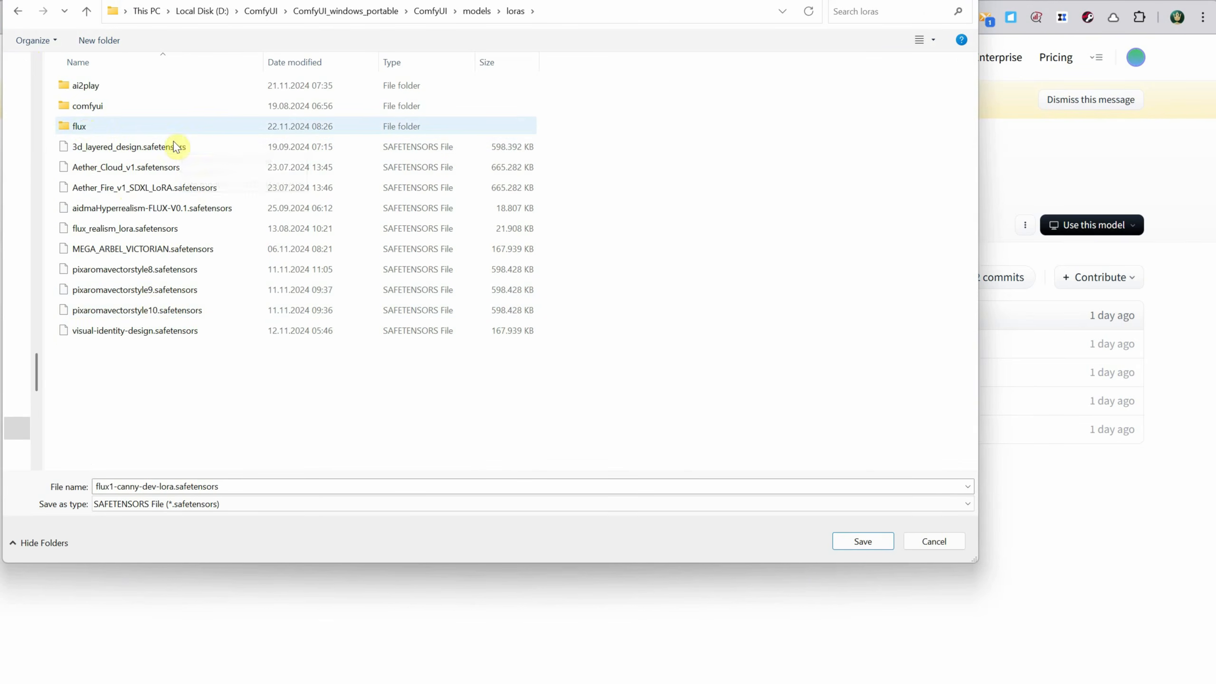
double_click(84, 129)
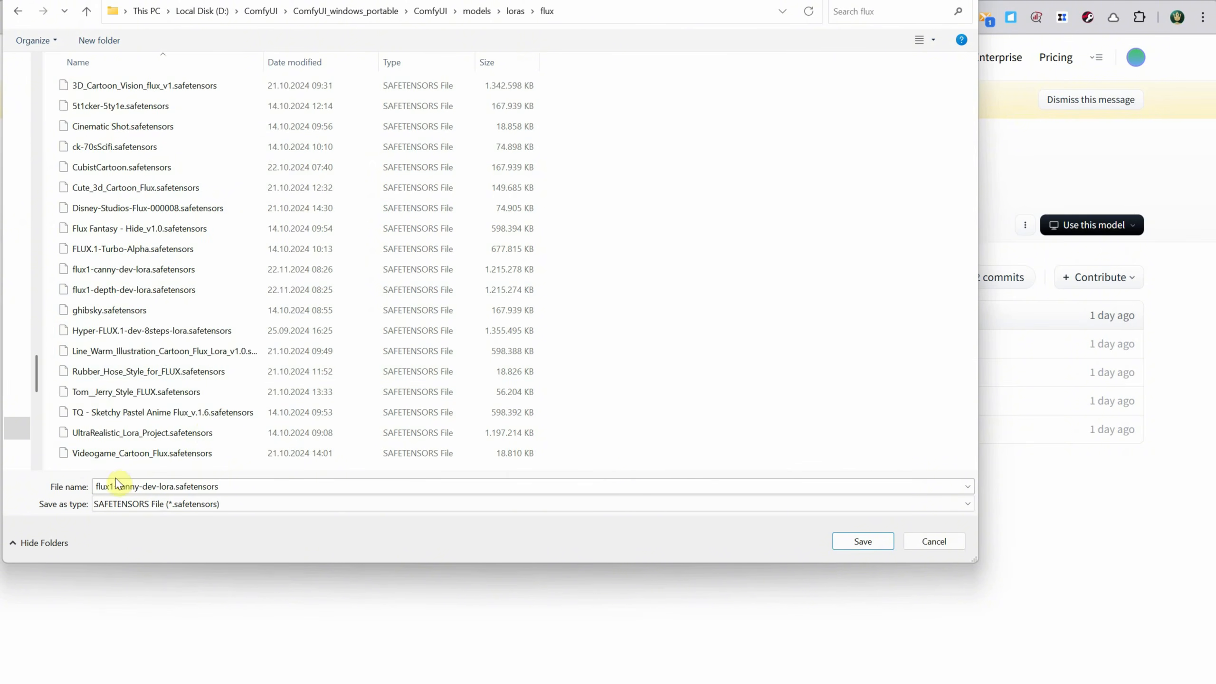
left_click(864, 541)
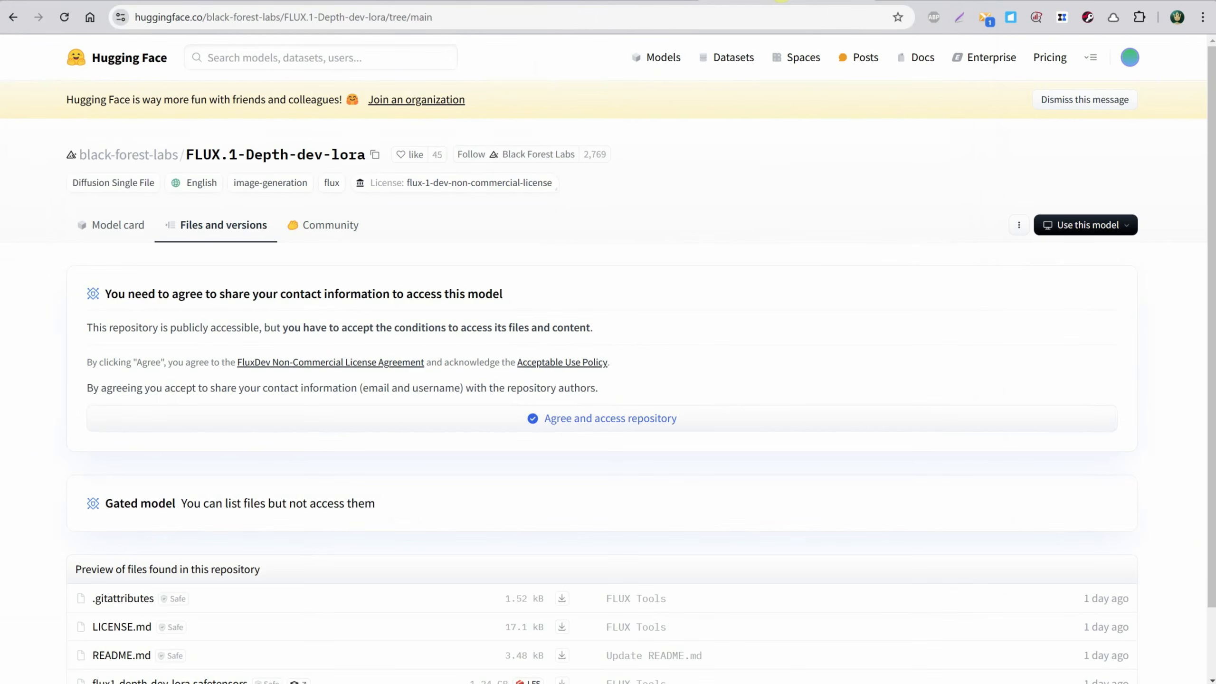
Agree to access the FLUX.1-Depth-dev-lora repository on Hugging Face.
left_click(578, 423)
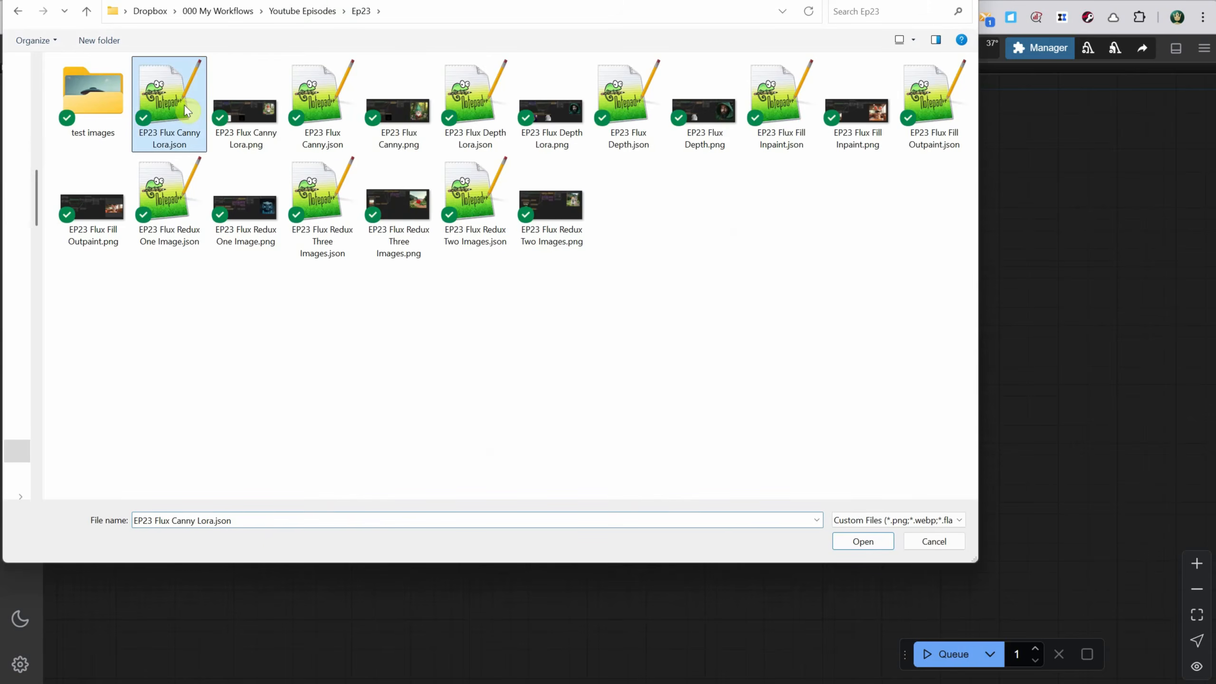
Open the EP23 Flux Canny Lora.json workflow in ComfyUI and examine its GGUF loaders and Power Lora Loader.
double_click(175, 100)
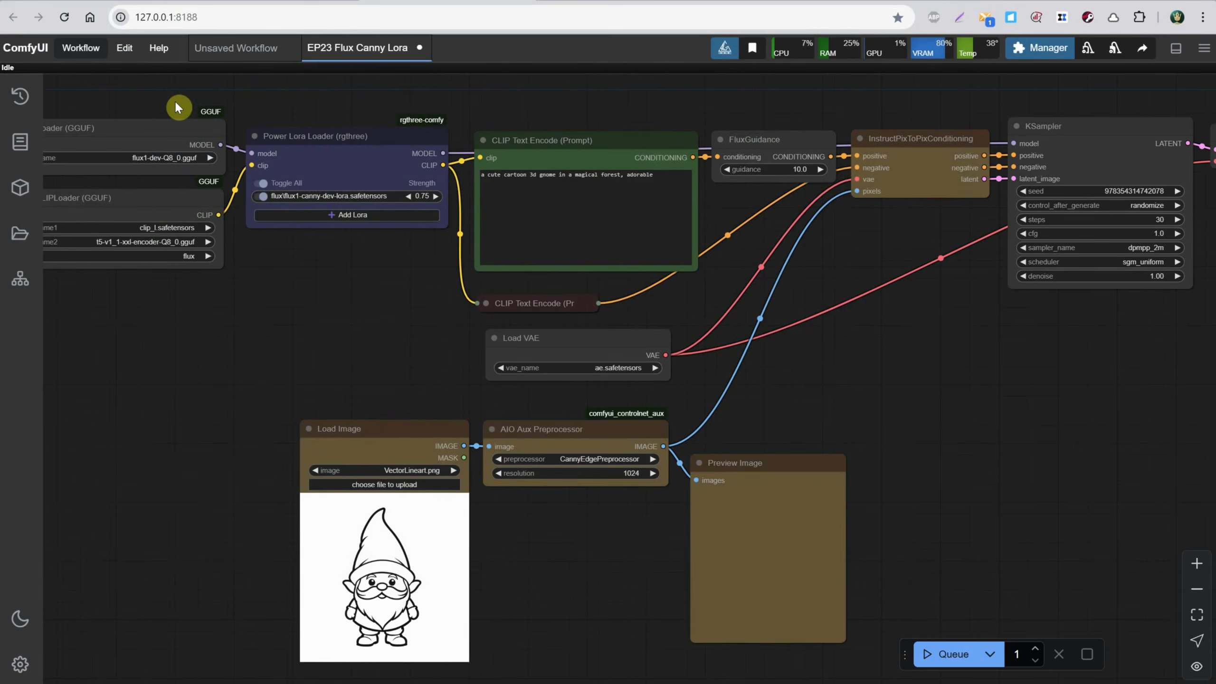
scroll(222, 292, "up", 5)
scroll(787, 496, "down", 5)
scroll(741, 503, "up", 4)
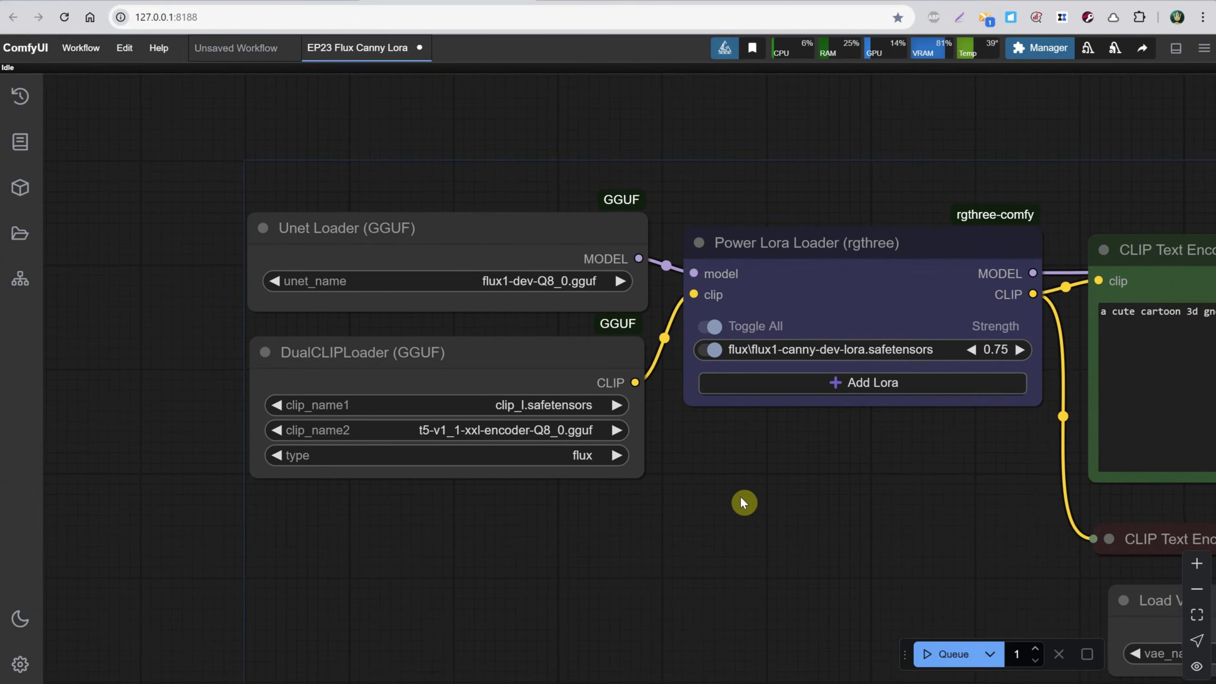
left_click_drag(847, 572, 593, 565)
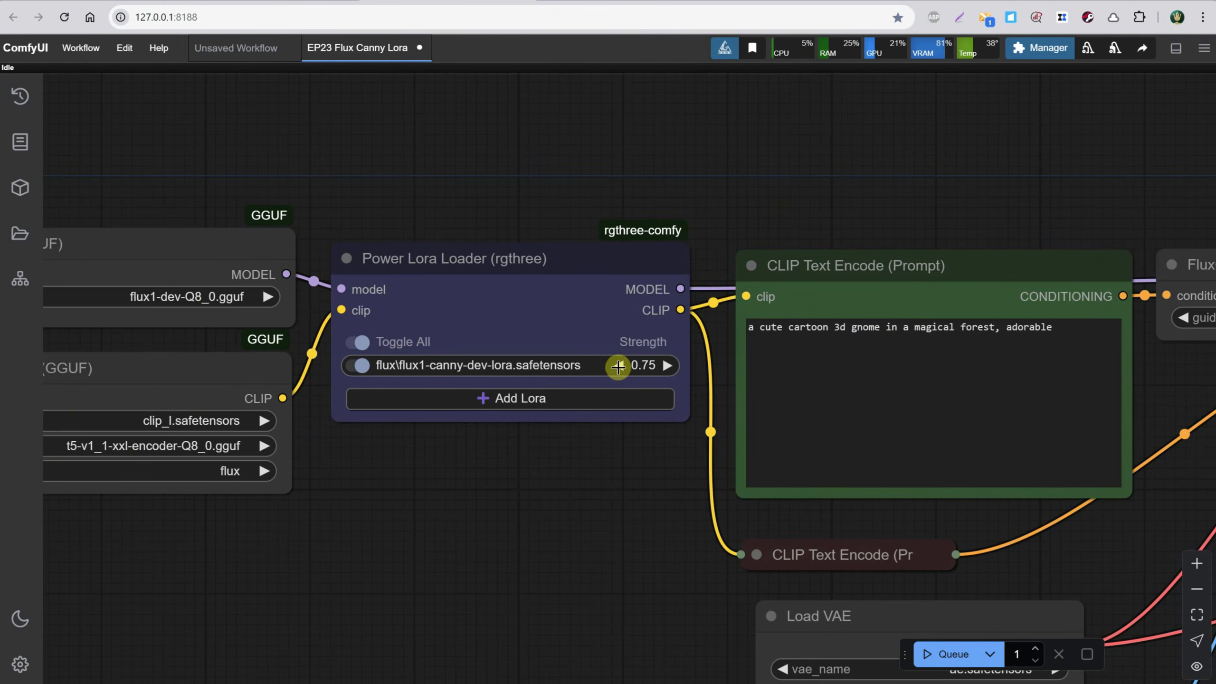
Examine the Canny LoRA workflow's prompt, FluxGuidance, InstructPixToPixConditioning, AIO Aux Preprocessor and KSampler nodes.
scroll(606, 479, "down", 2)
left_click_drag(604, 515, 382, 445)
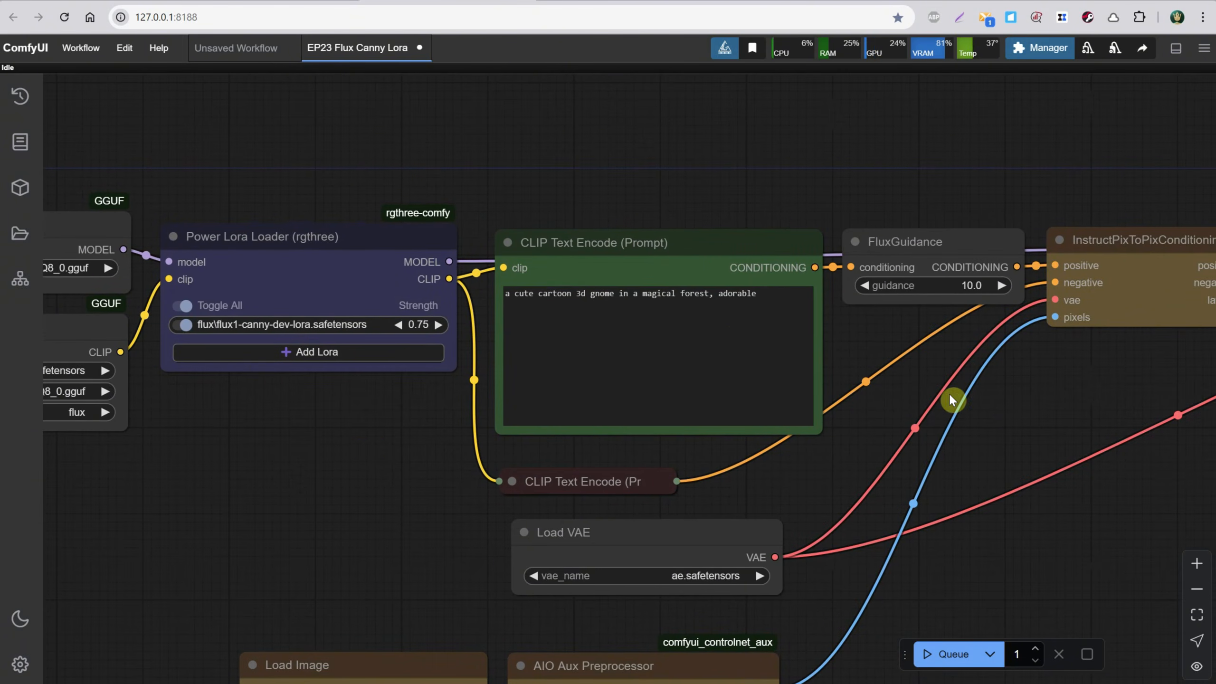
scroll(949, 394, "down", 3)
left_click_drag(1004, 411, 920, 436)
scroll(920, 435, "up", 5)
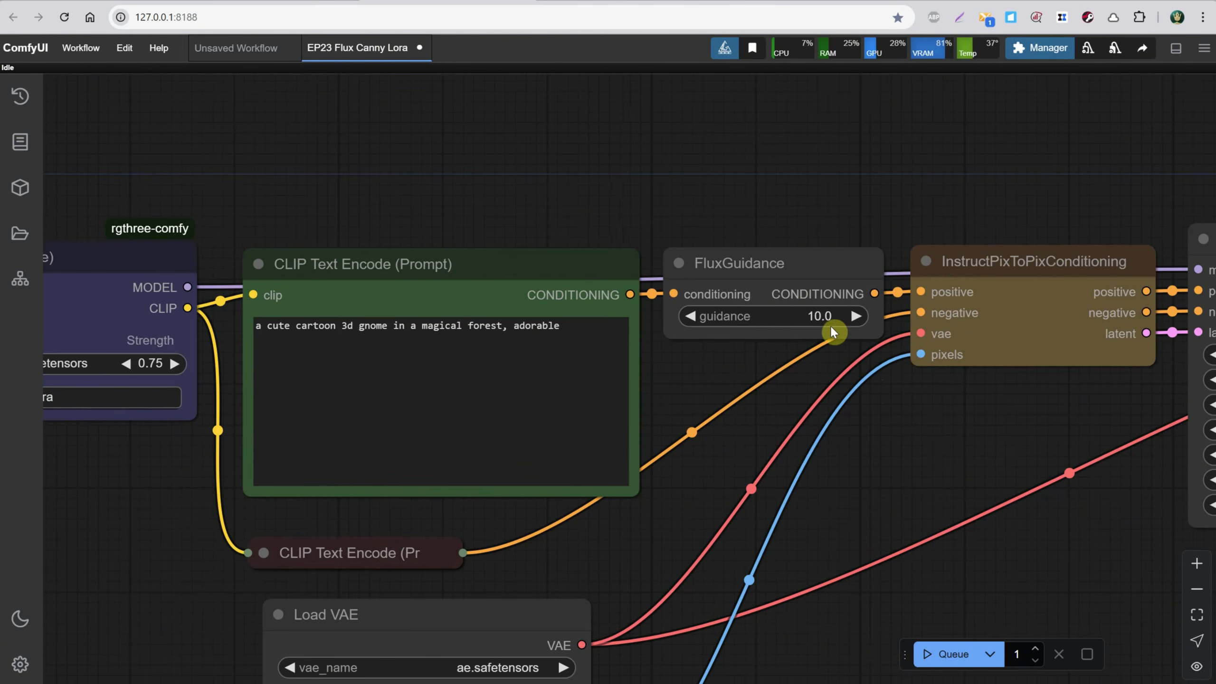
scroll(947, 530, "down", 3)
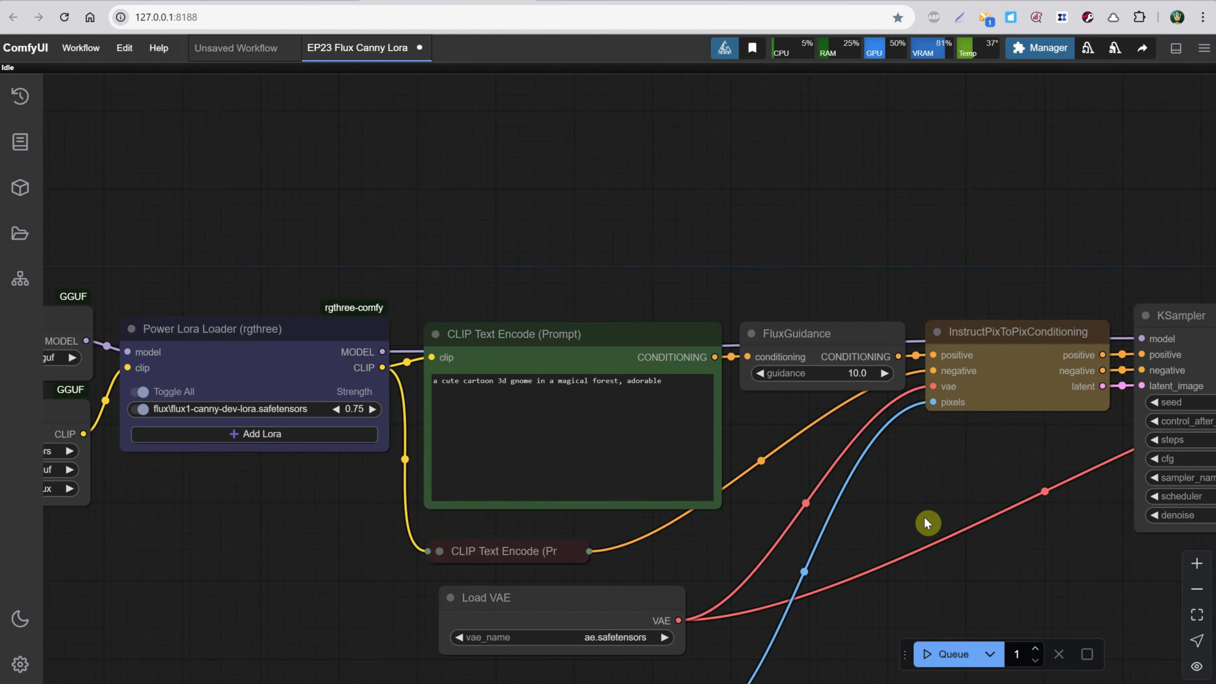
left_click_drag(900, 460, 831, 263)
left_click_drag(839, 420, 804, 313)
scroll(808, 326, "down", 2)
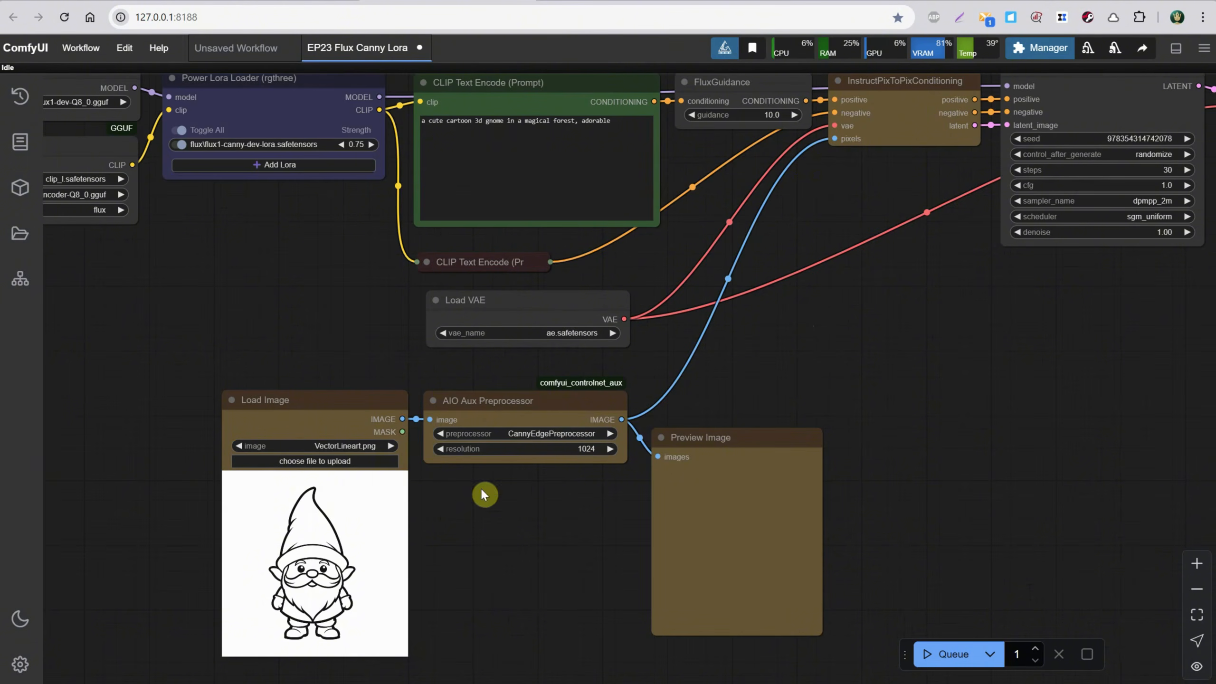
left_click_drag(806, 357, 799, 383)
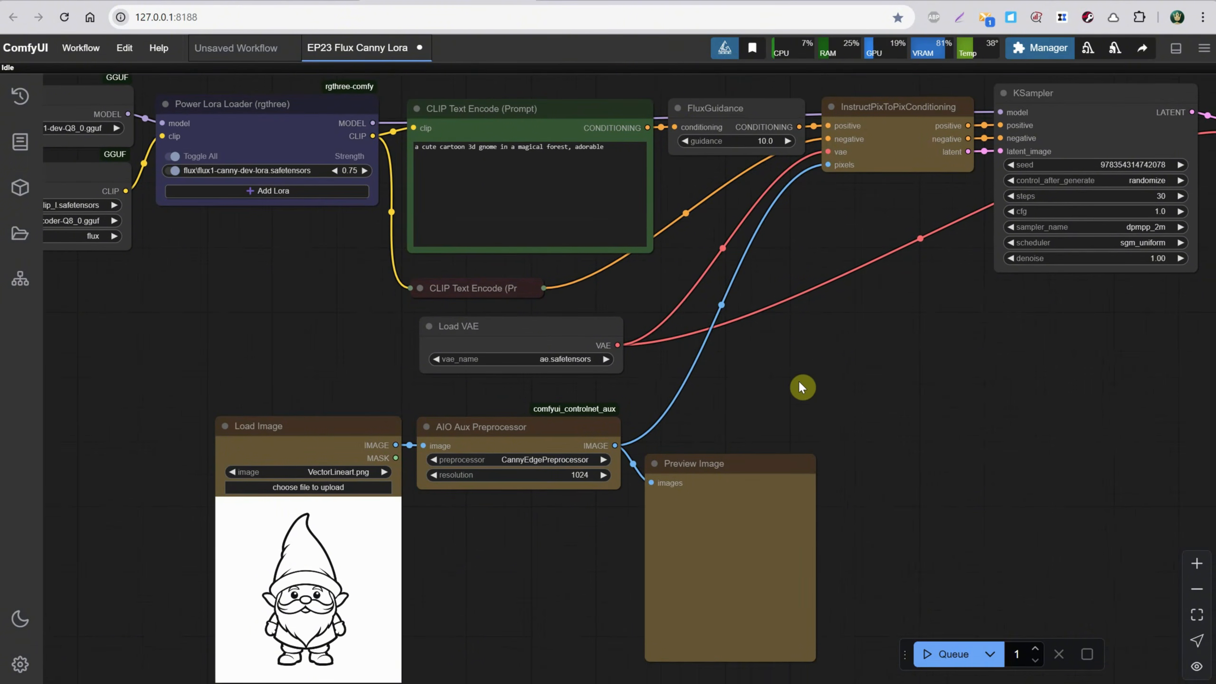
scroll(873, 323, "down", 3)
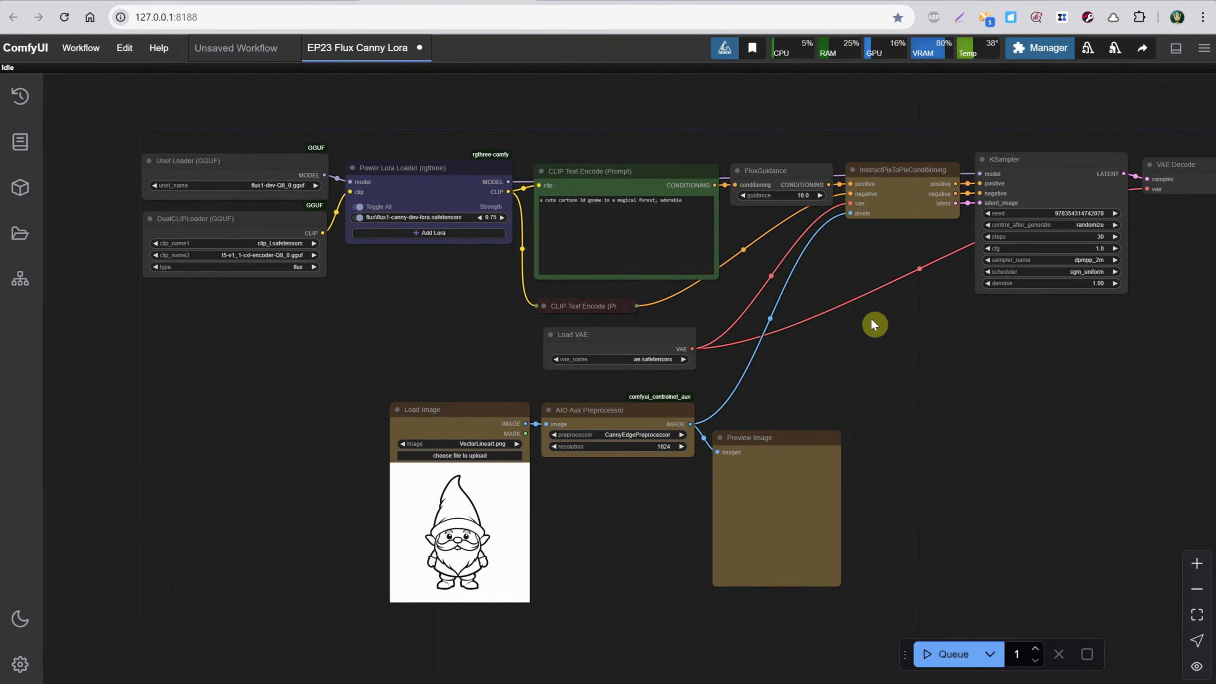
left_click_drag(874, 323, 826, 319)
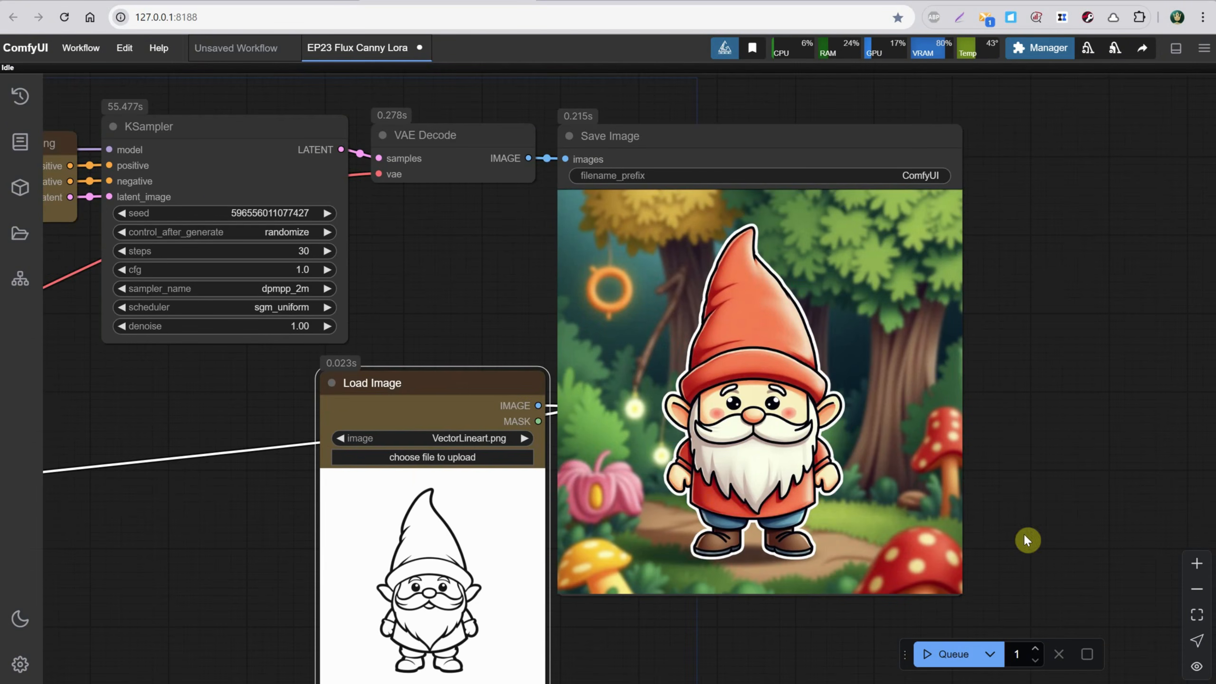
Load PortraitWizard.png from the test images folder as the input image, generate with the Canny LoRA workflow and inspect the output.
left_click(404, 457)
double_click(92, 92)
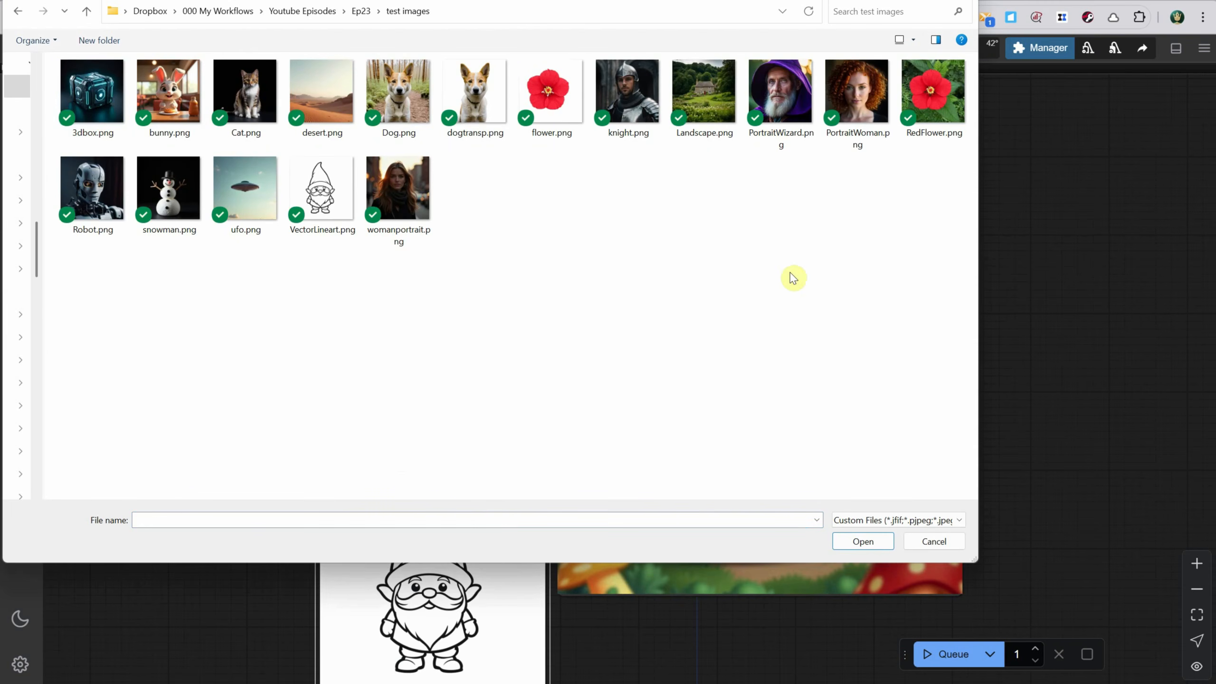
left_click(775, 115)
double_click(773, 112)
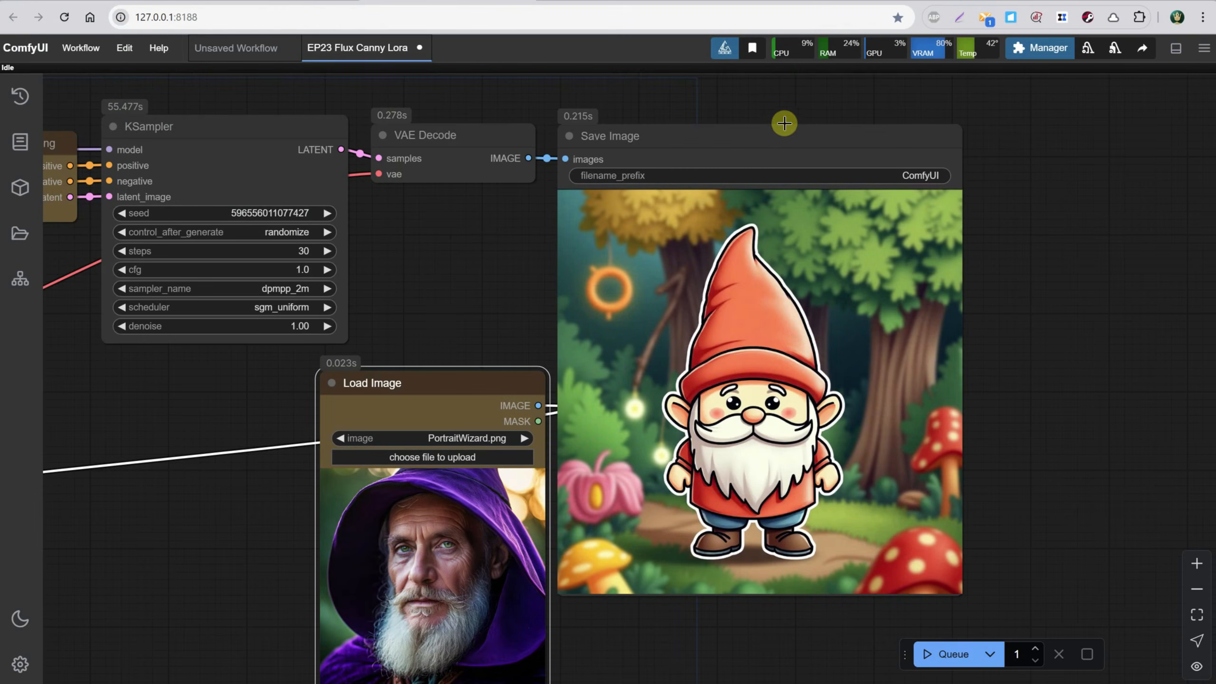
left_click(945, 654)
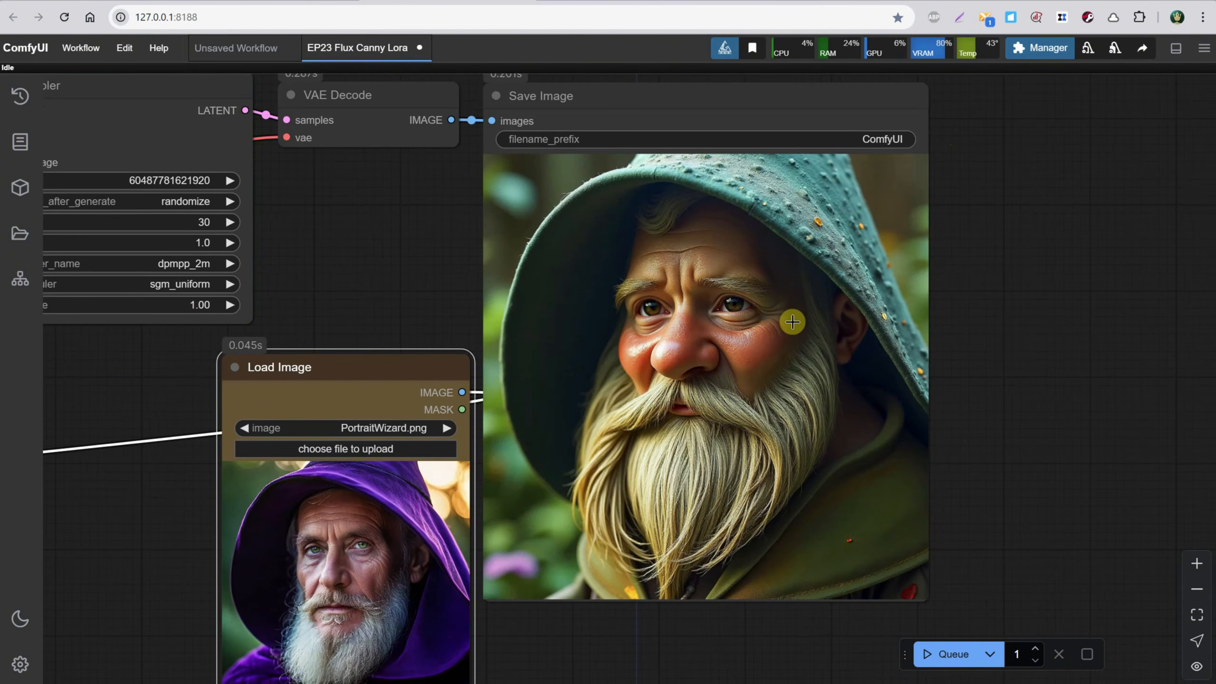
scroll(977, 356, "down", 1)
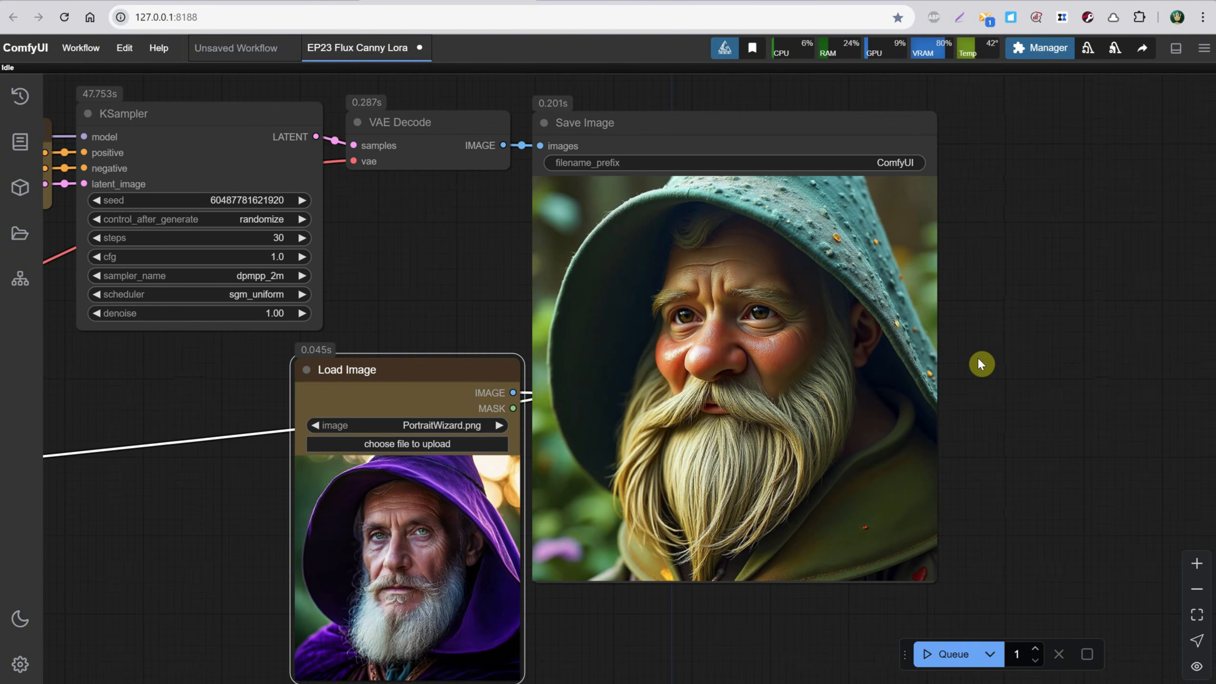
scroll(978, 359, "down", 5)
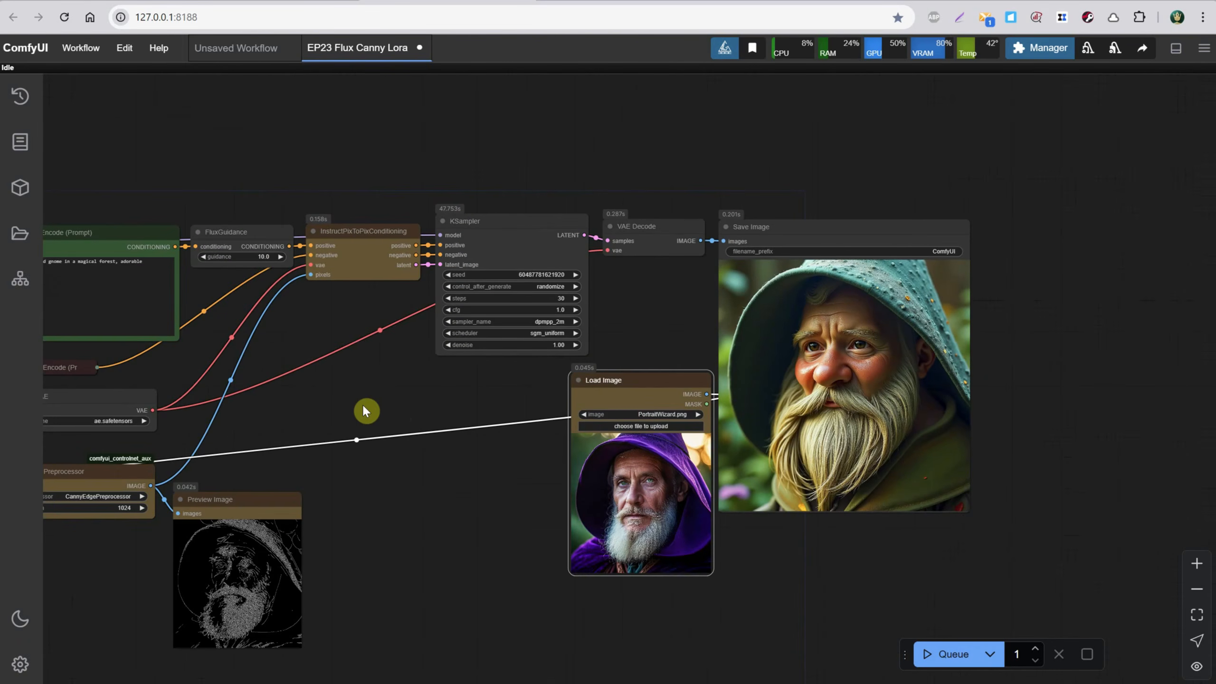
Open the EP23 Flux Depth Lora.json workflow and list the LoRAs in the flux folder available to the Power Lora Loader.
left_click(472, 97)
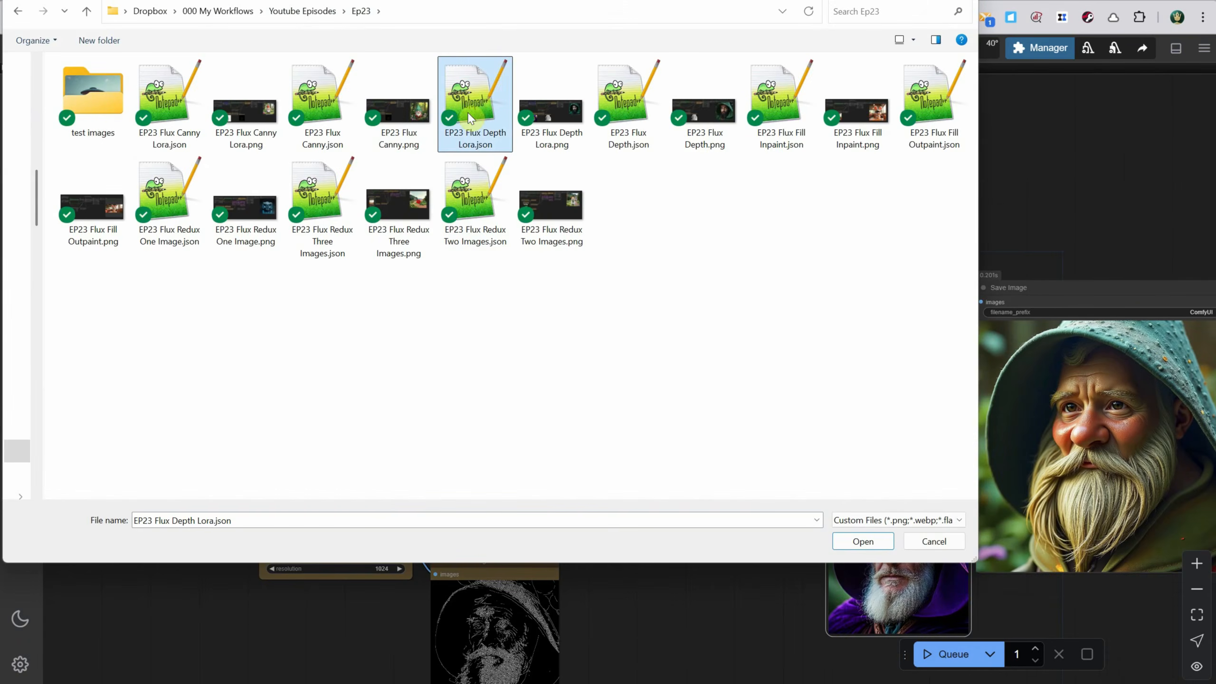
double_click(465, 103)
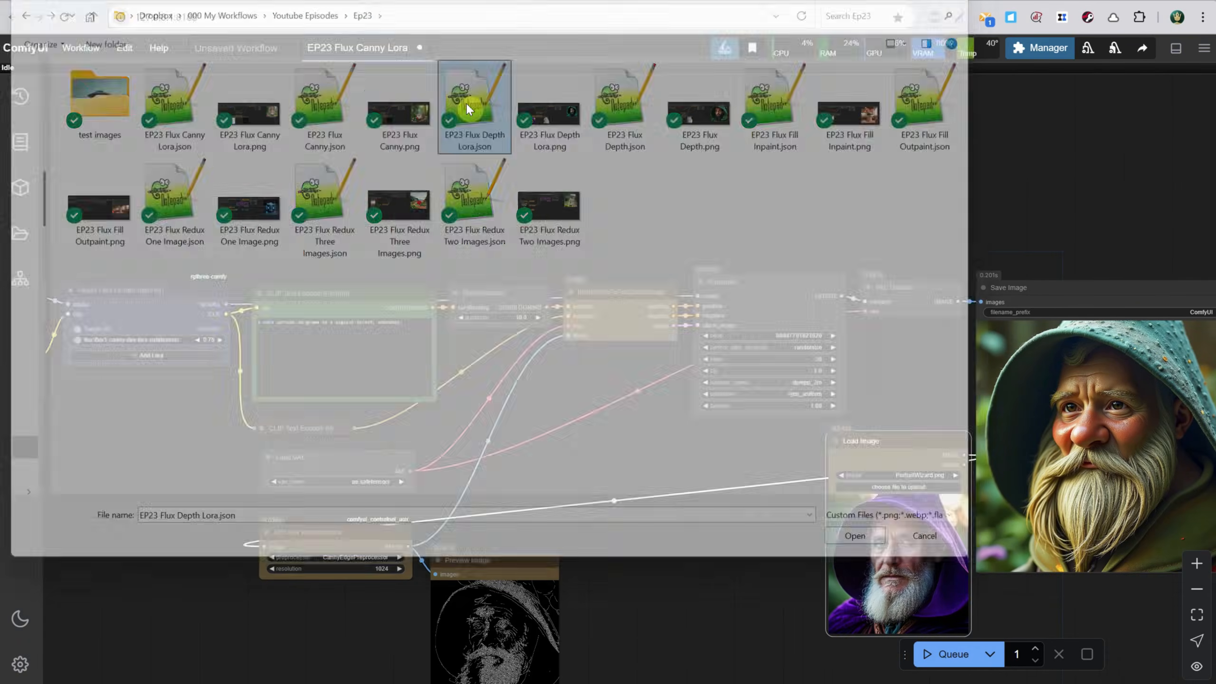
scroll(442, 293, "up", 2)
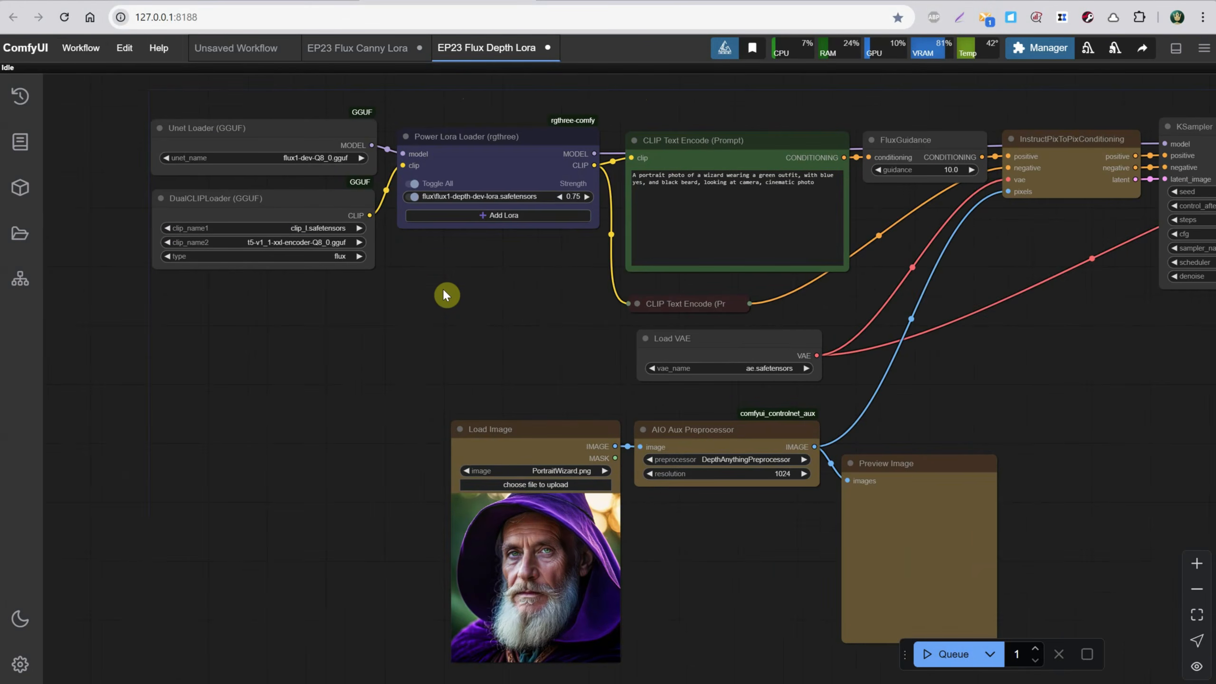
scroll(488, 276, "up", 5)
left_click(526, 268)
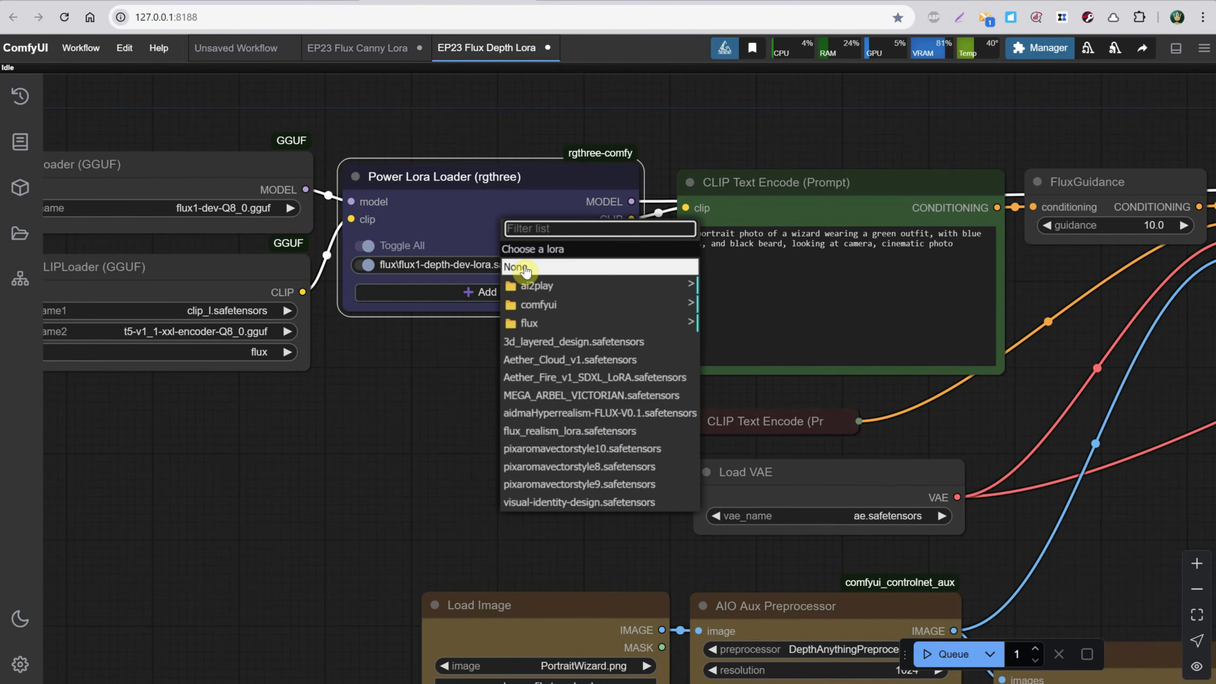
left_click(573, 324)
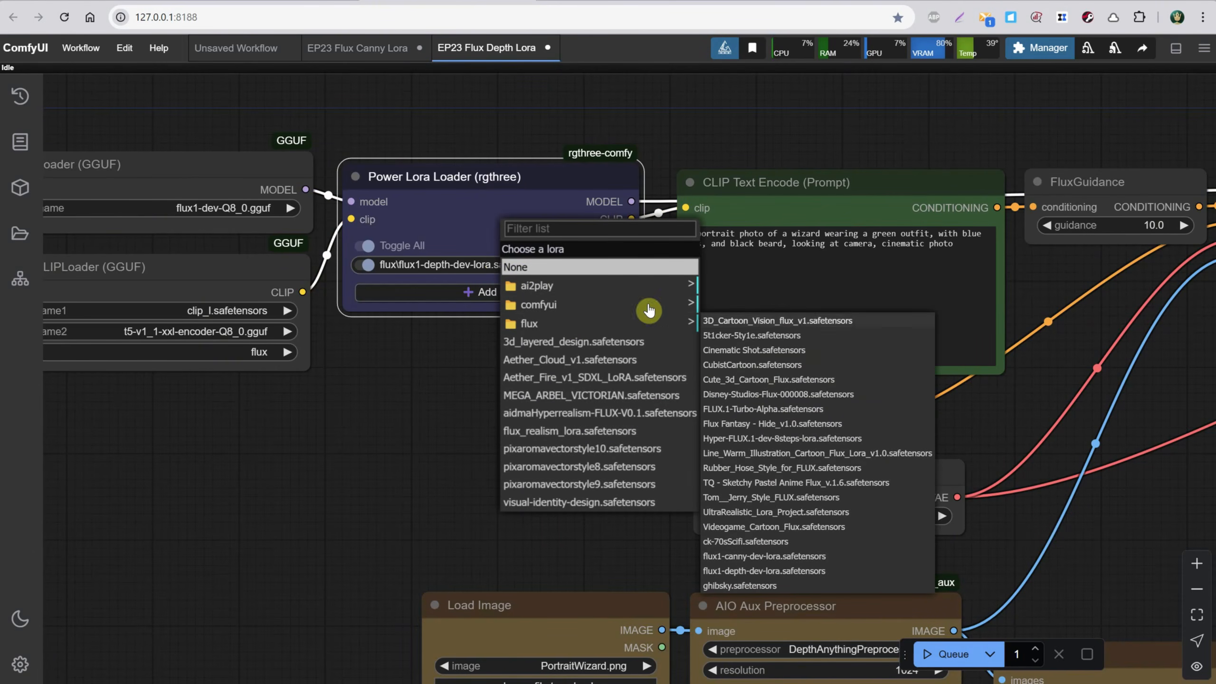
Generate the wizard portrait with the Depth LoRA workflow and inspect the output image up close.
scroll(838, 398, "down", 3)
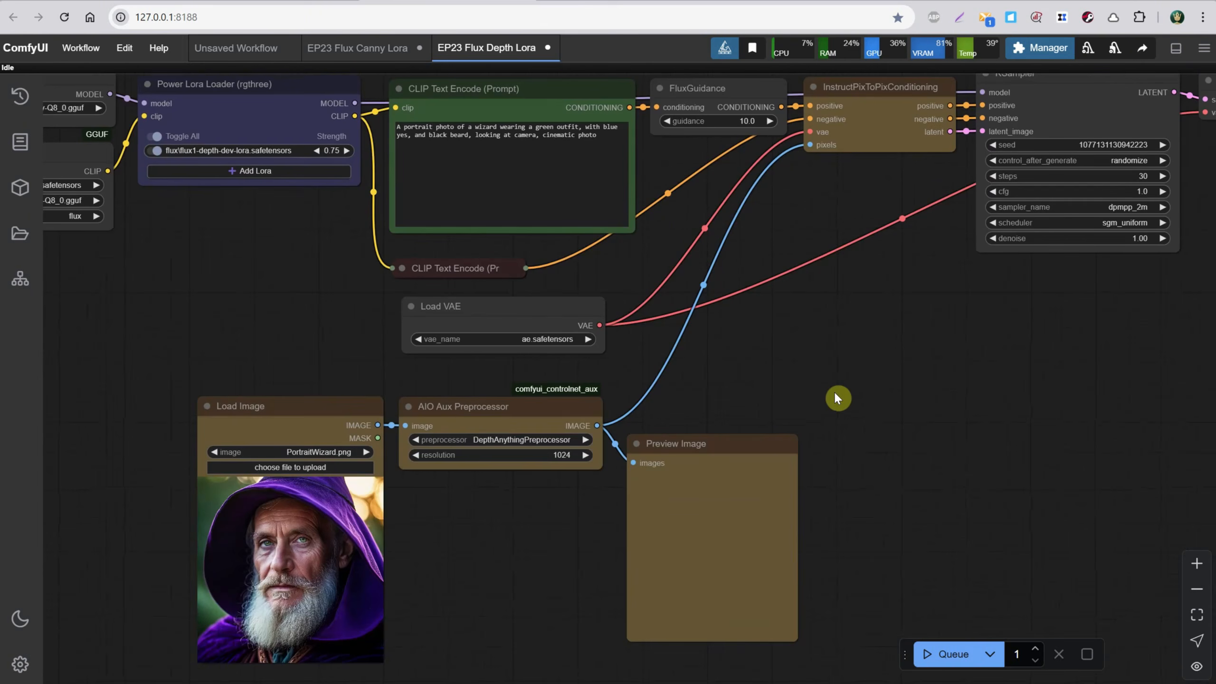
left_click(949, 649)
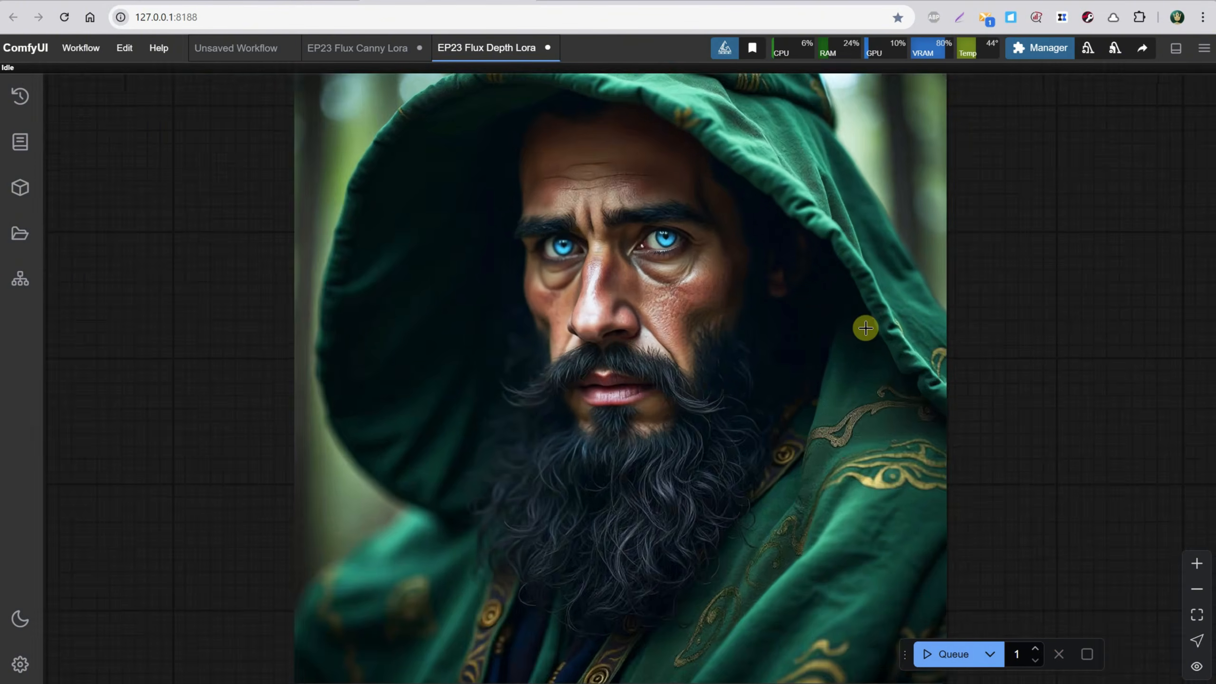
scroll(865, 329, "up", 2)
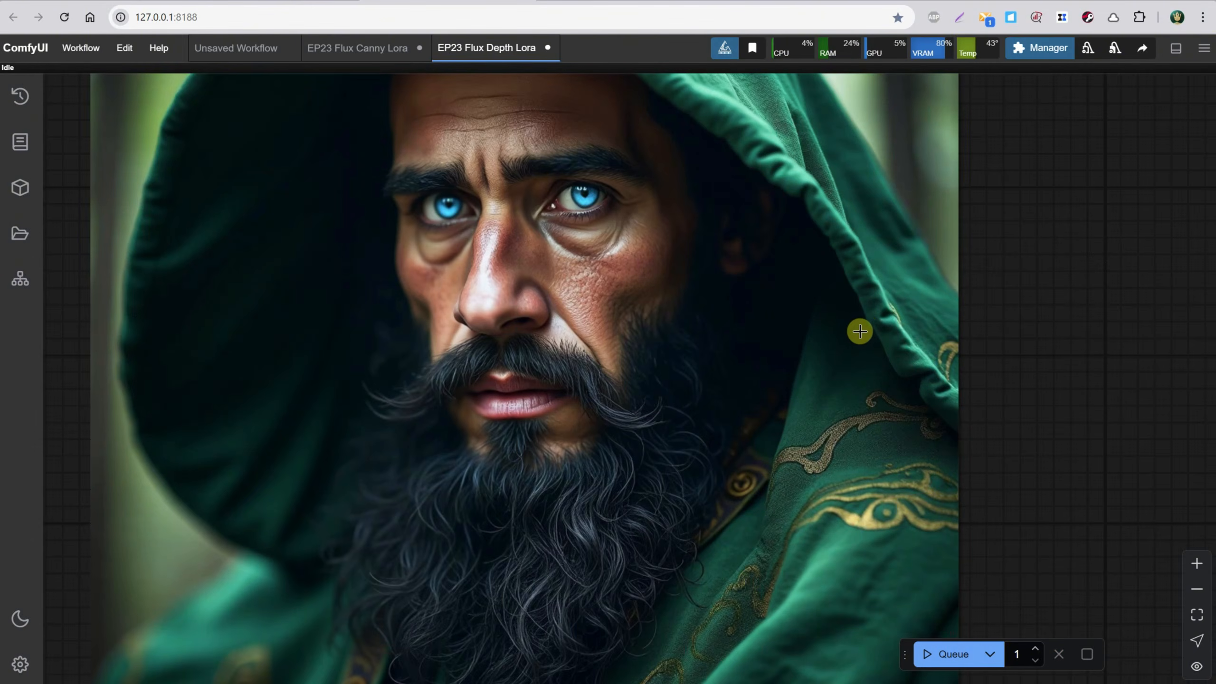
scroll(860, 331, "down", 5)
scroll(859, 334, "up", 1)
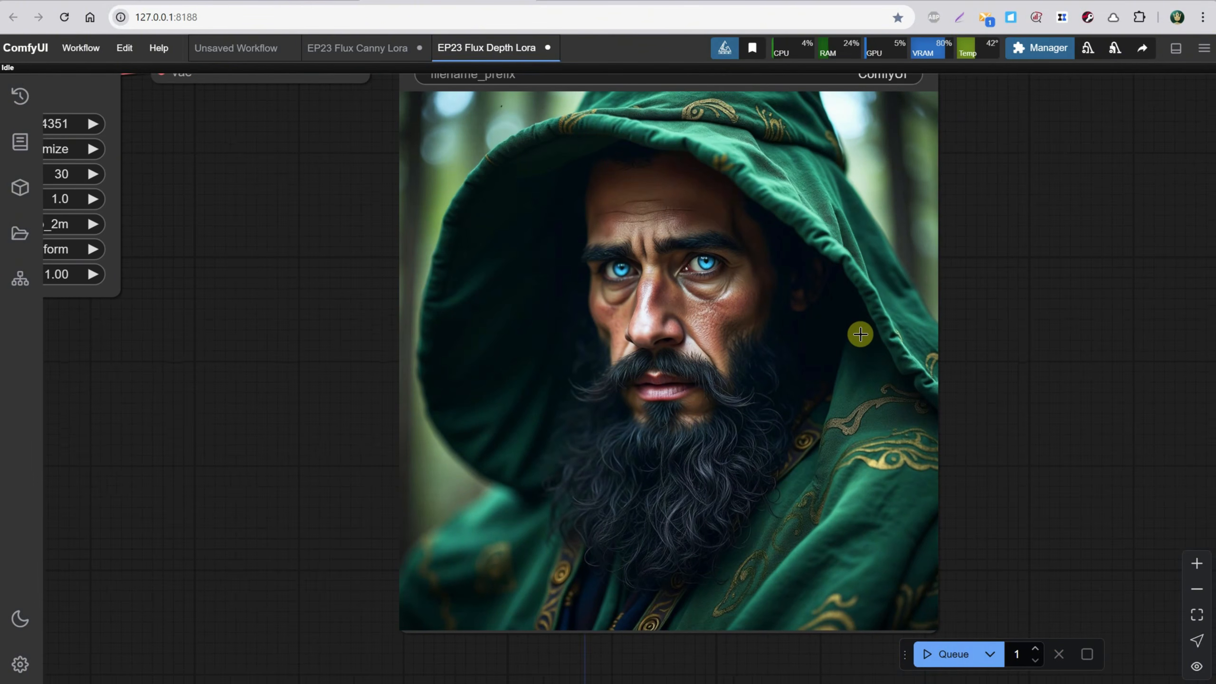
scroll(861, 331, "down", 6)
Set the depth LoRA's strength to 0.60 in the Power Lora Loader and generate another wizard portrait.
left_click_drag(433, 366, 801, 347)
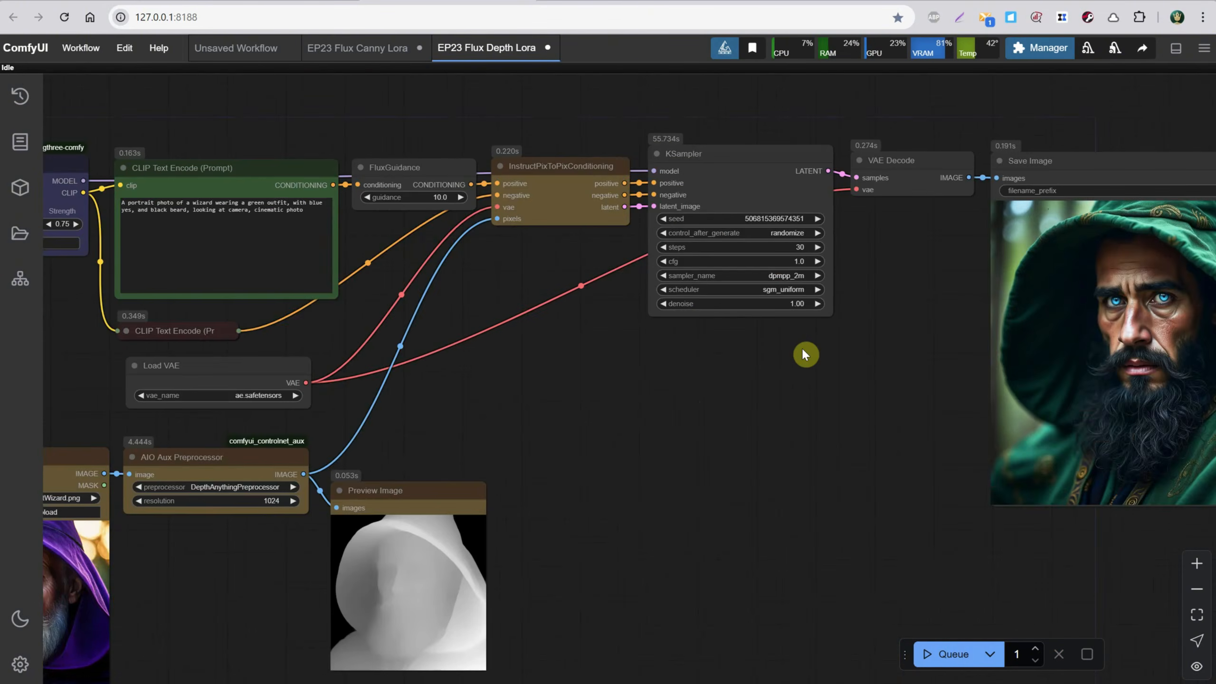
left_click_drag(682, 401, 868, 388)
scroll(259, 341, "up", 5)
left_click_drag(261, 346, 398, 397)
left_click_drag(407, 245, 411, 243)
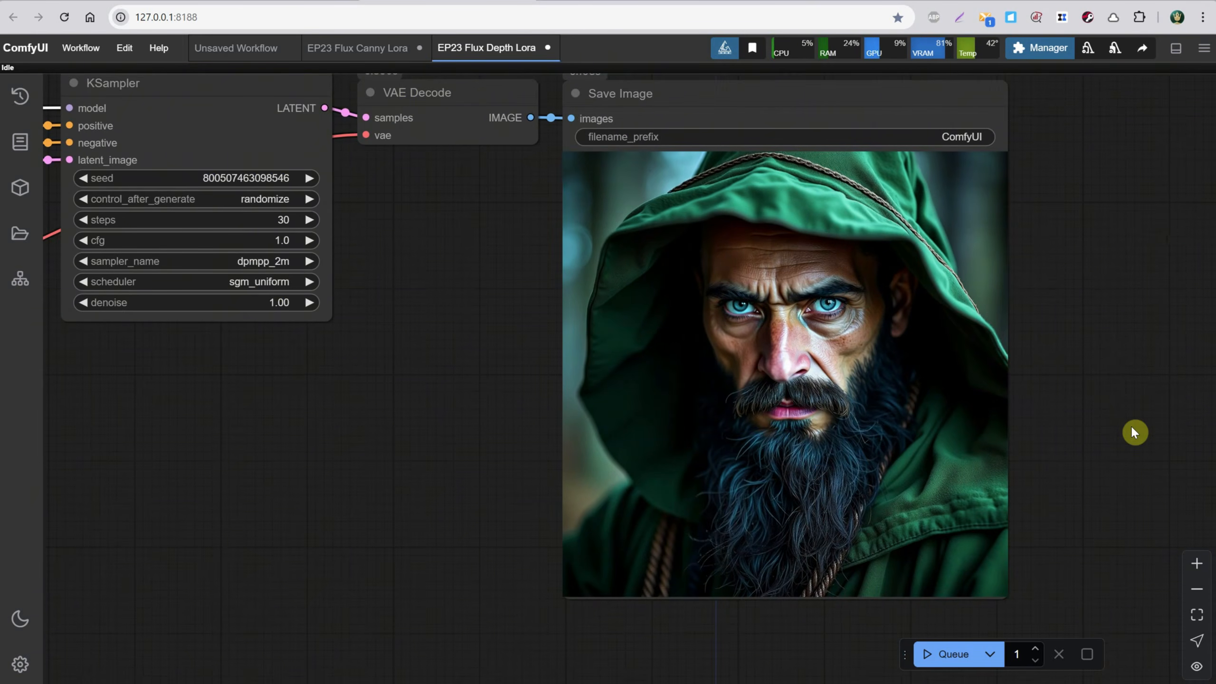
Compare the new wizard portrait with its depth map and the source image.
scroll(1130, 426, "down", 5)
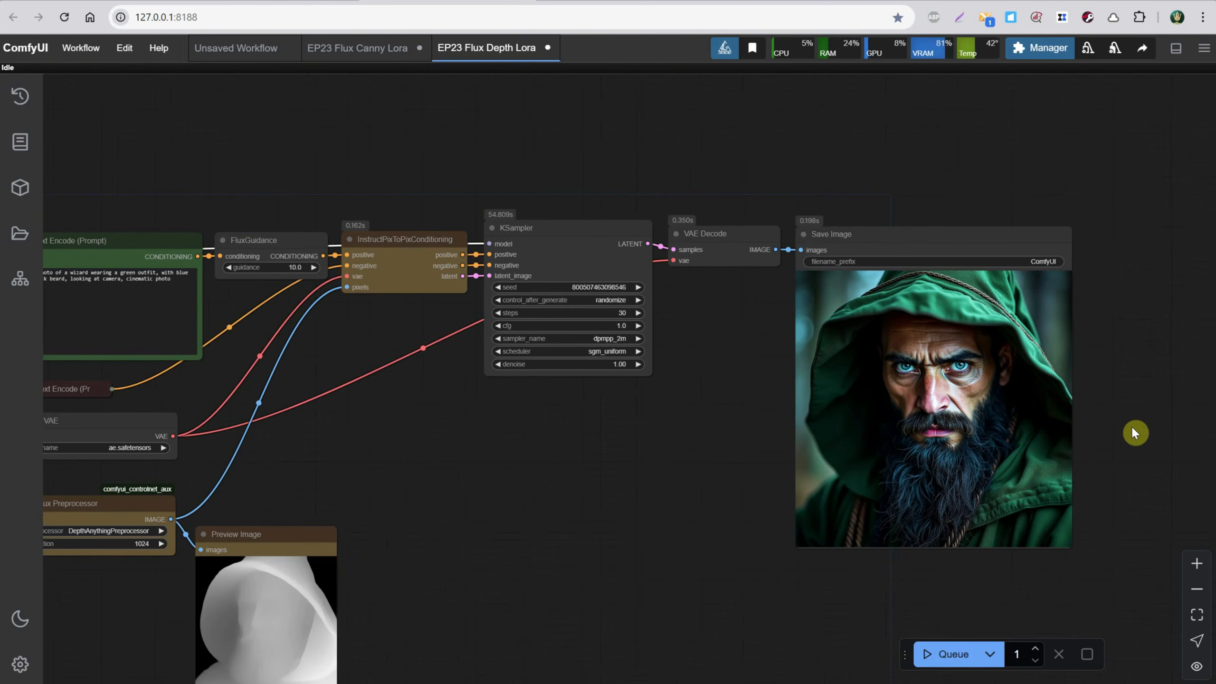
left_click_drag(670, 503, 860, 385)
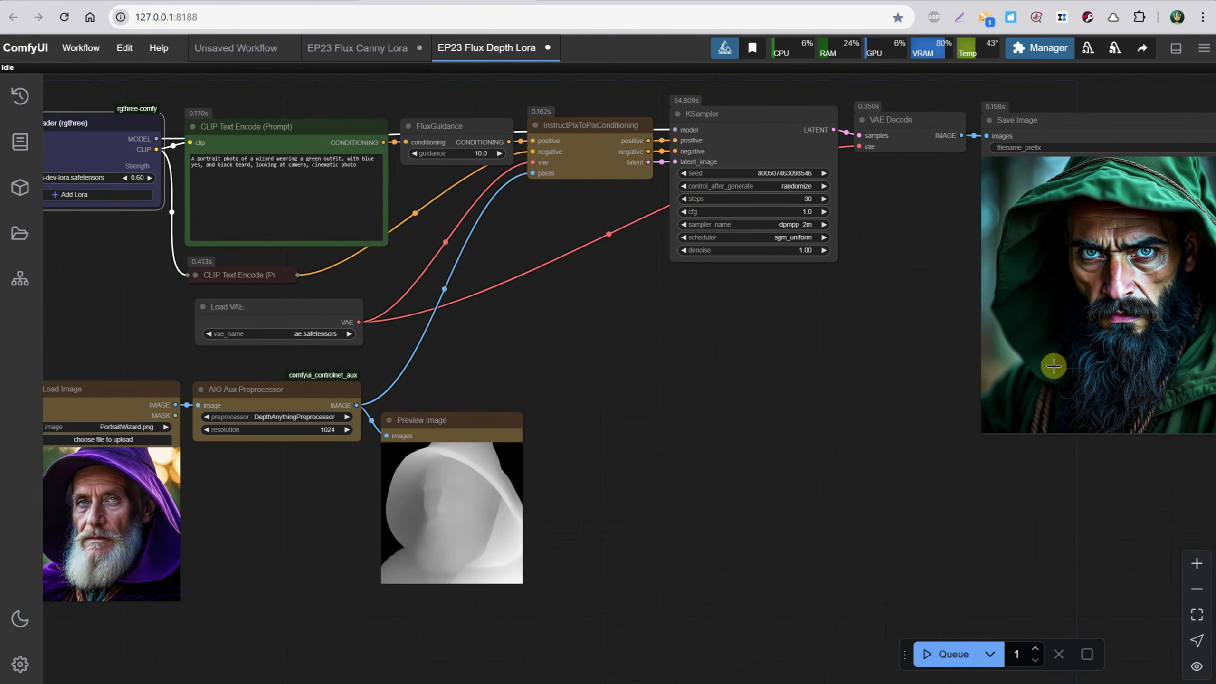
left_click_drag(838, 467, 682, 512)
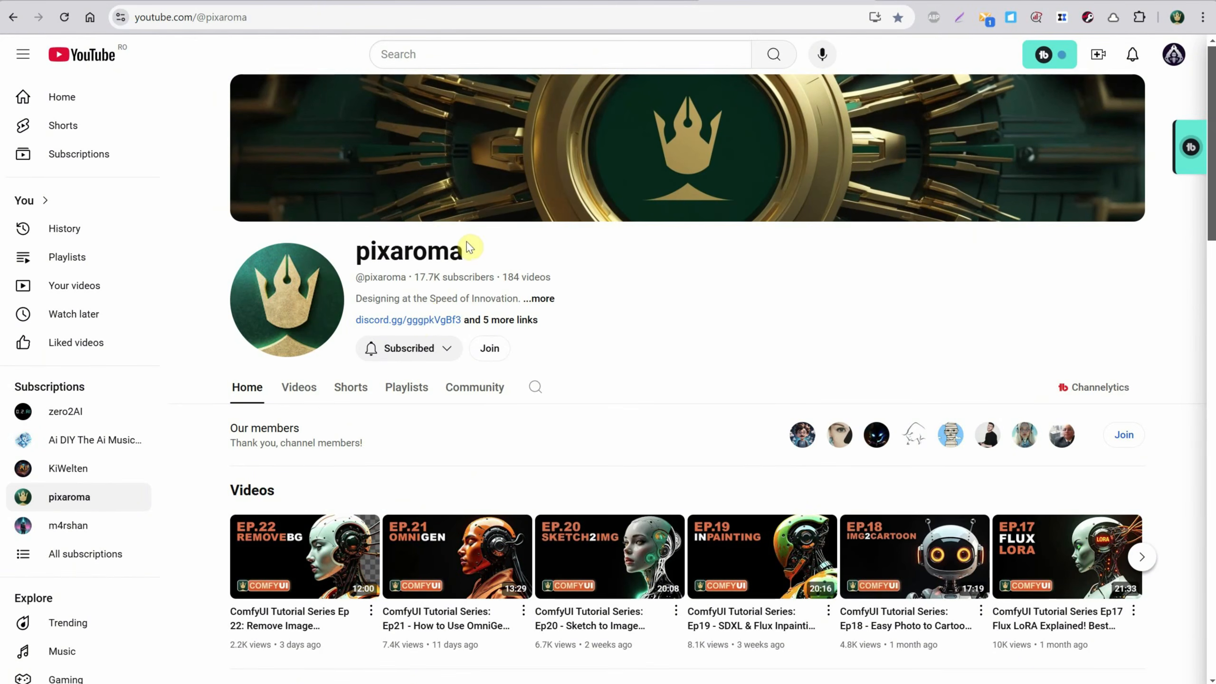
Follow the Discord link on pixaroma's YouTube channel page and accept the invite to the Pixaroma server.
left_click(420, 323)
left_click(551, 256)
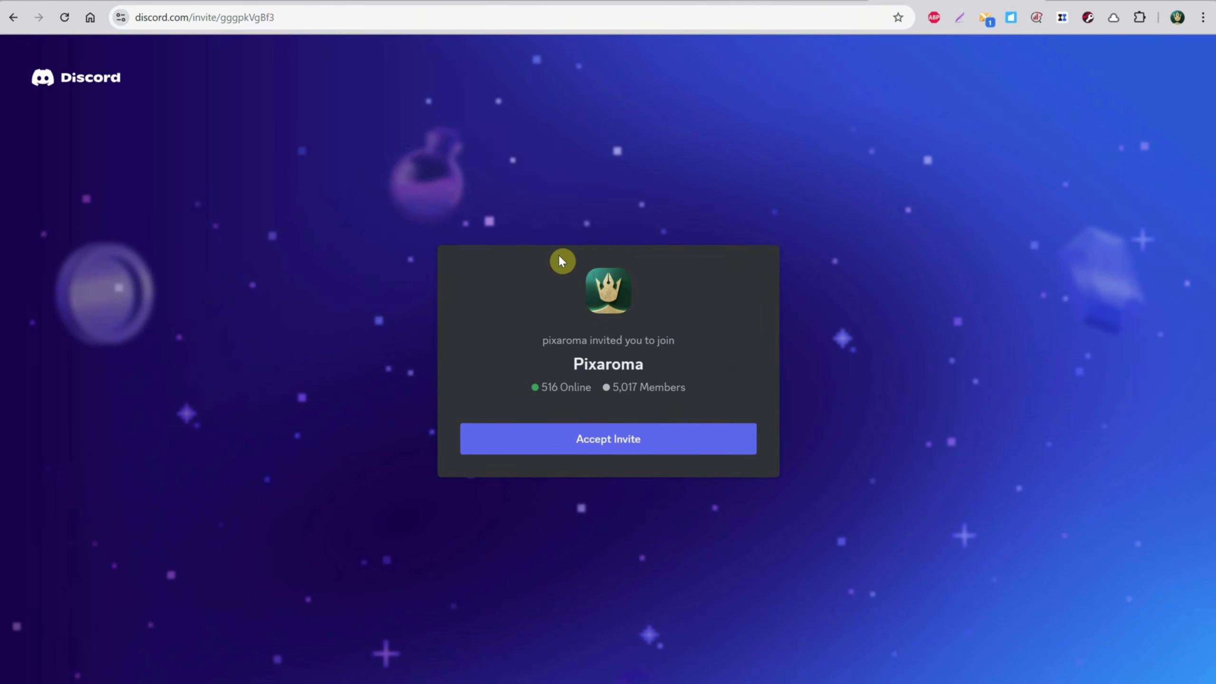
left_click(586, 446)
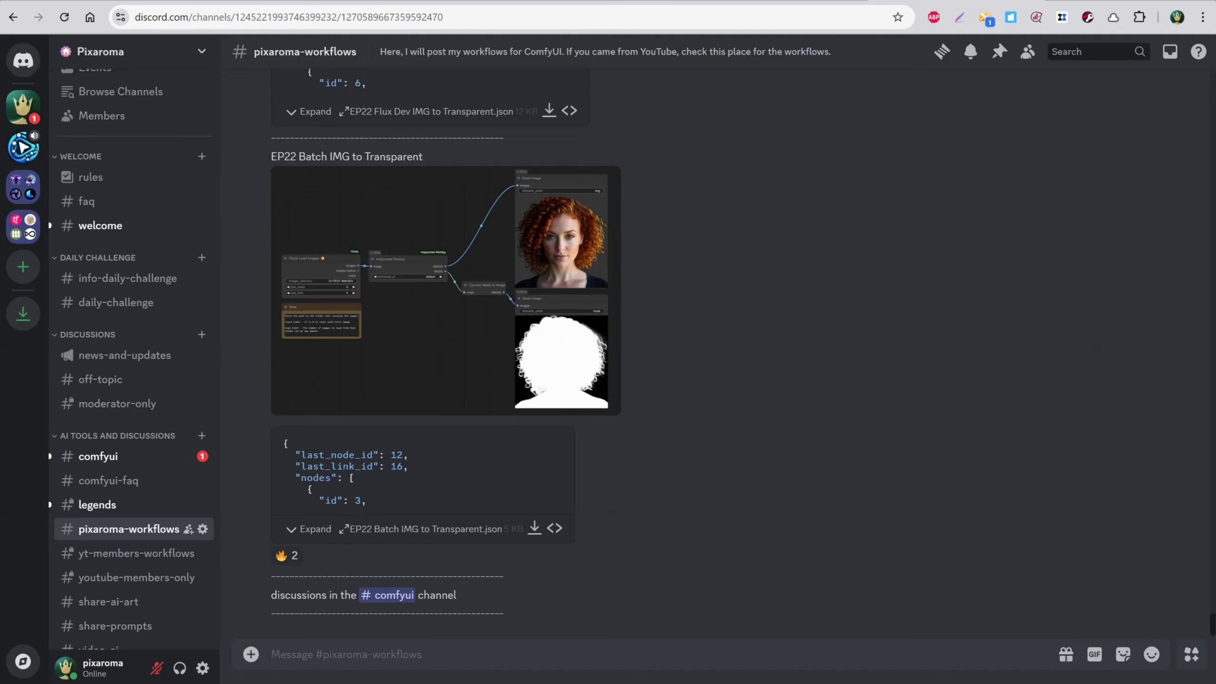
Look through the posted ComfyUI workflows in the pixaroma-workflows channel on Discord.
scroll(571, 313, "up", 20)
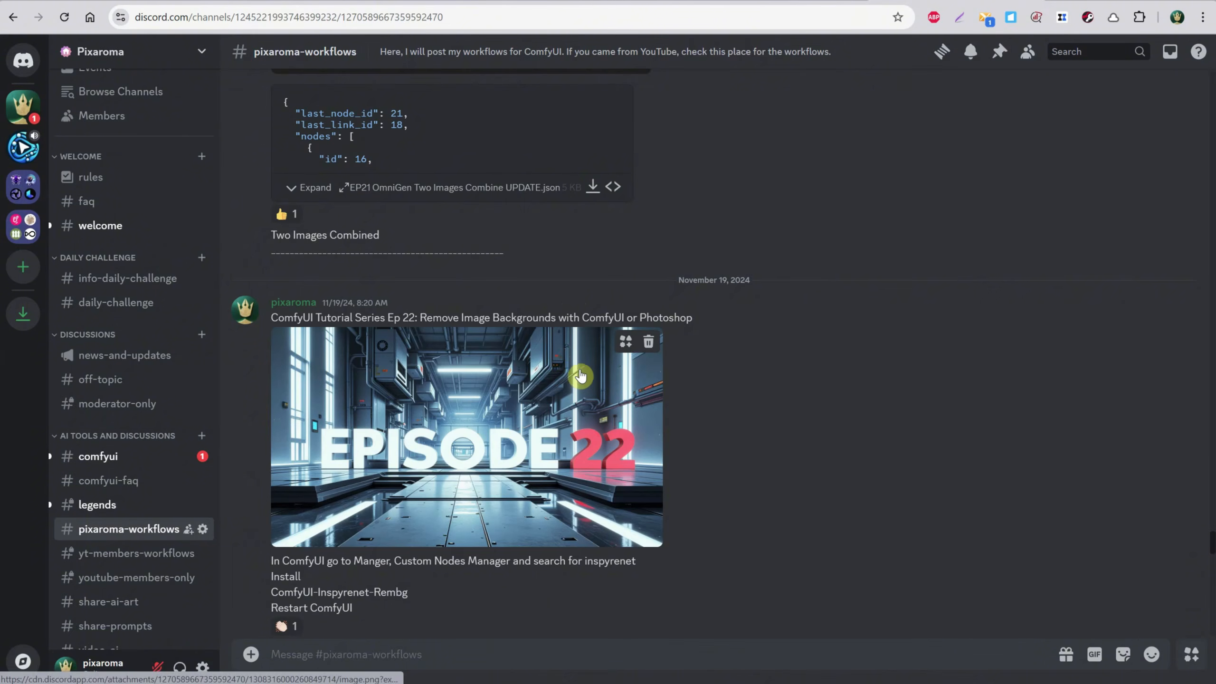
scroll(579, 355, "down", 15)
scroll(582, 344, "down", 7)
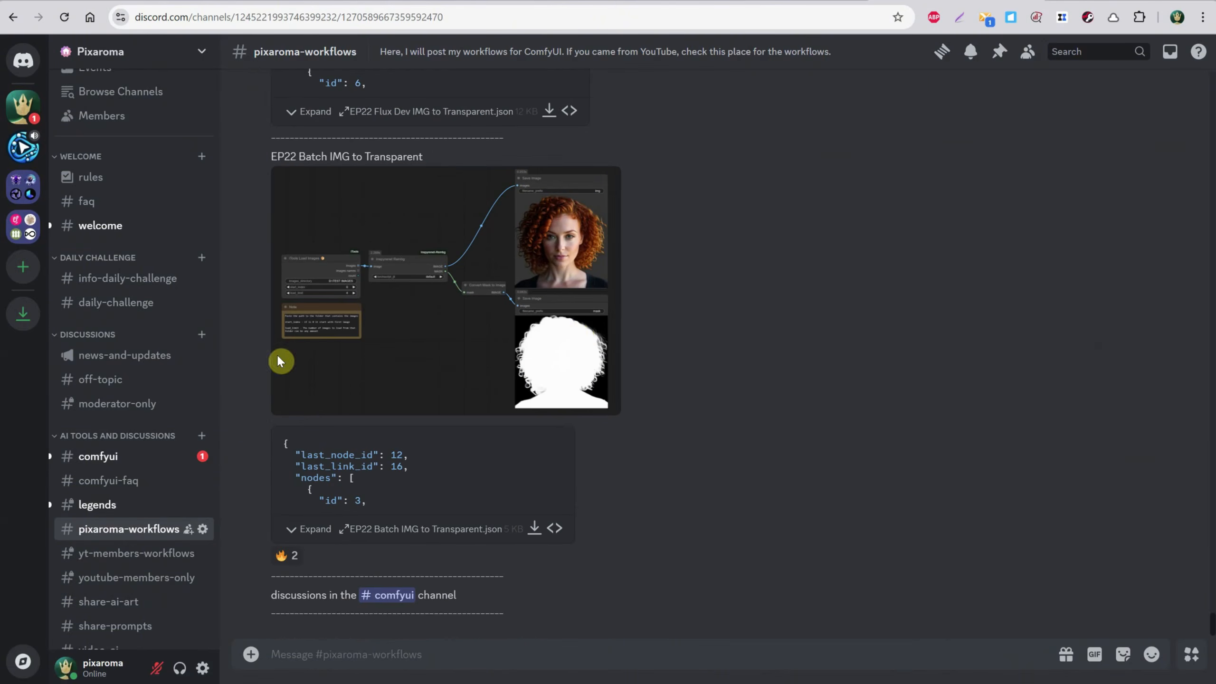
scroll(122, 356, "down", 5)
scroll(125, 355, "up", 5)
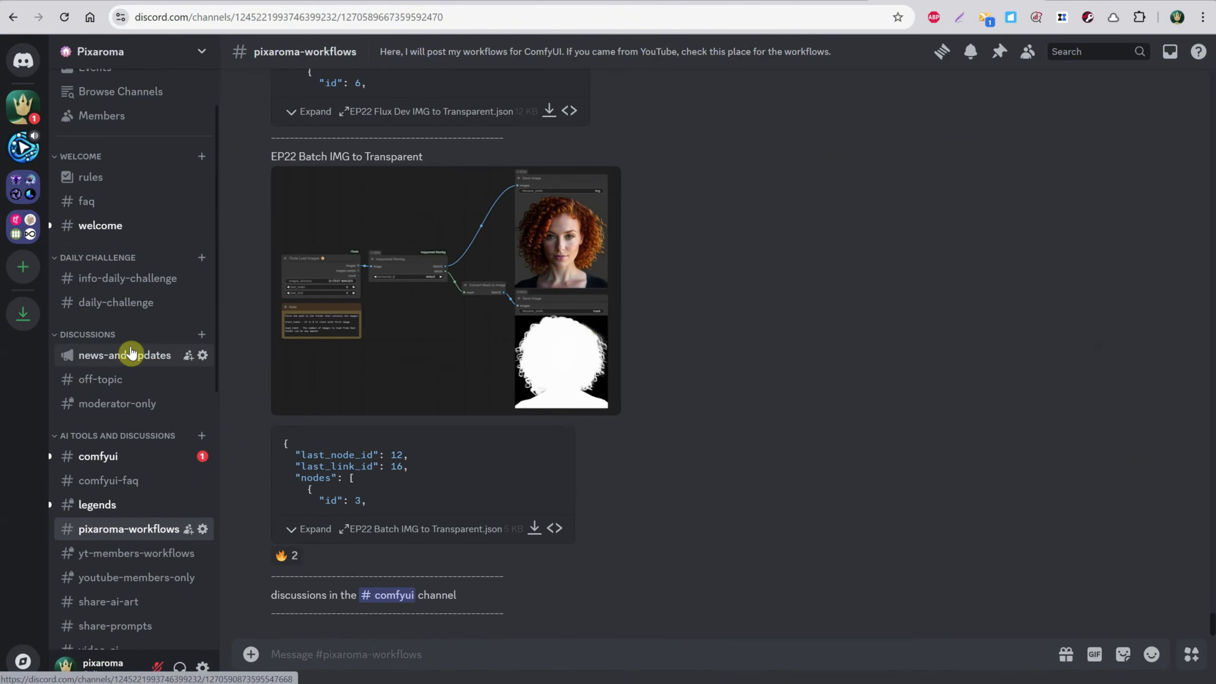
Browse the frequently asked questions in the comfyui-faq channel and the discussions in the comfyui channel.
left_click(103, 480)
scroll(620, 397, "up", 15)
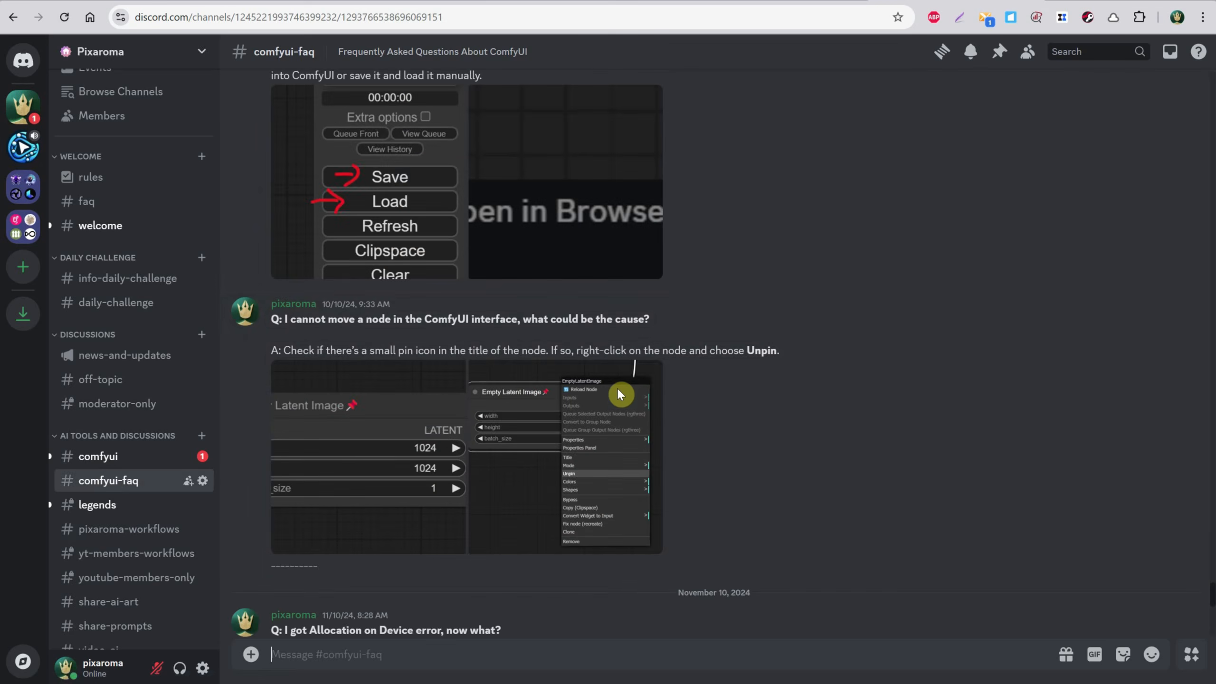
left_click(78, 464)
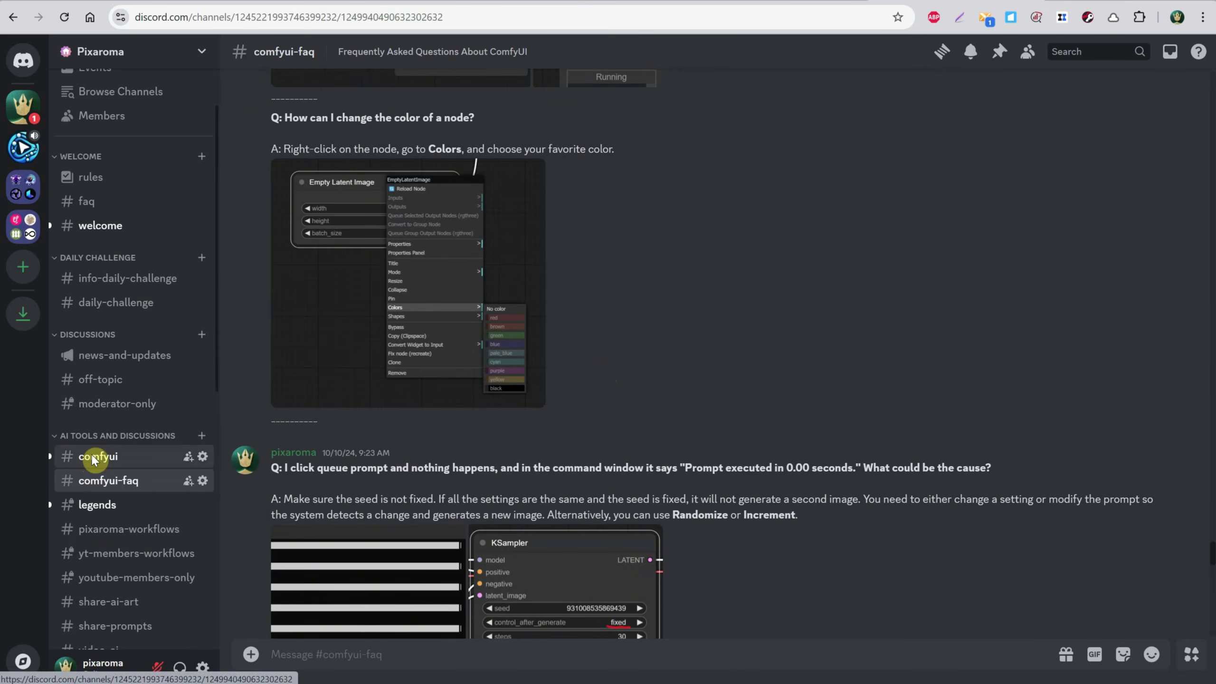
scroll(526, 421, "up", 2)
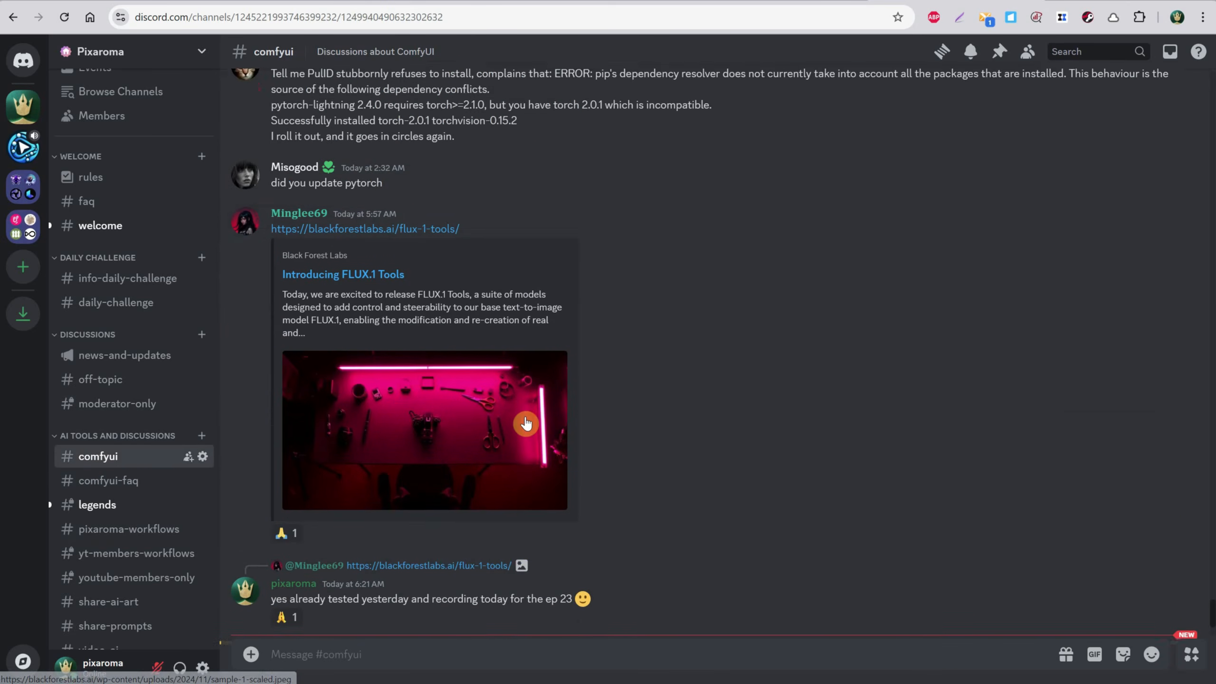
scroll(526, 421, "down", 3)
scroll(521, 407, "up", 2)
scroll(525, 413, "up", 2)
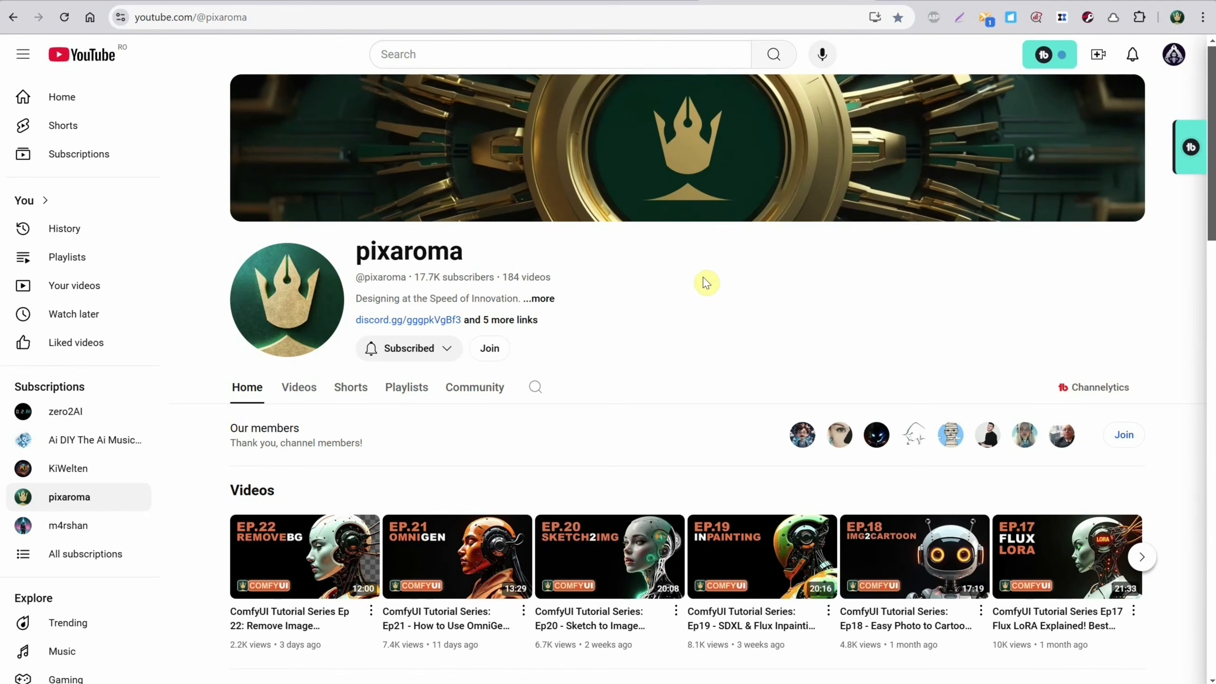
Open the AltFlux and AI2Play channels listed under My Other Channels on pixaroma's YouTube page and look through their videos and playlists.
scroll(715, 271, "down", 15)
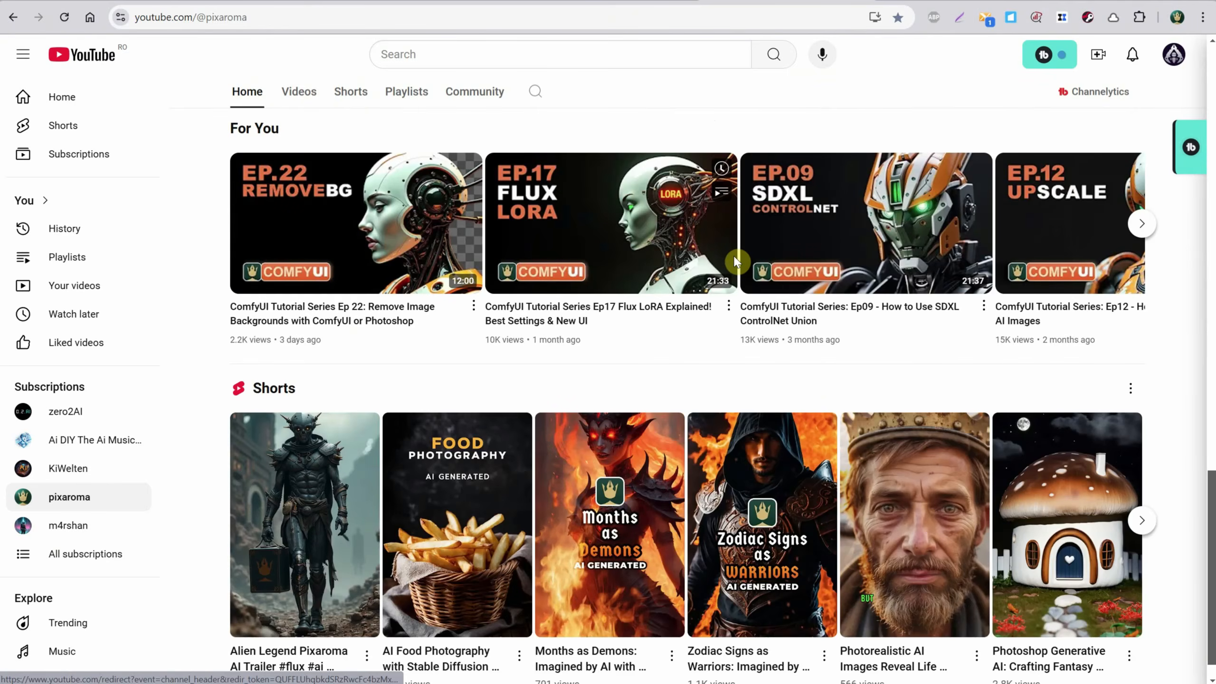
scroll(741, 255, "up", 5)
scroll(742, 255, "up", 1)
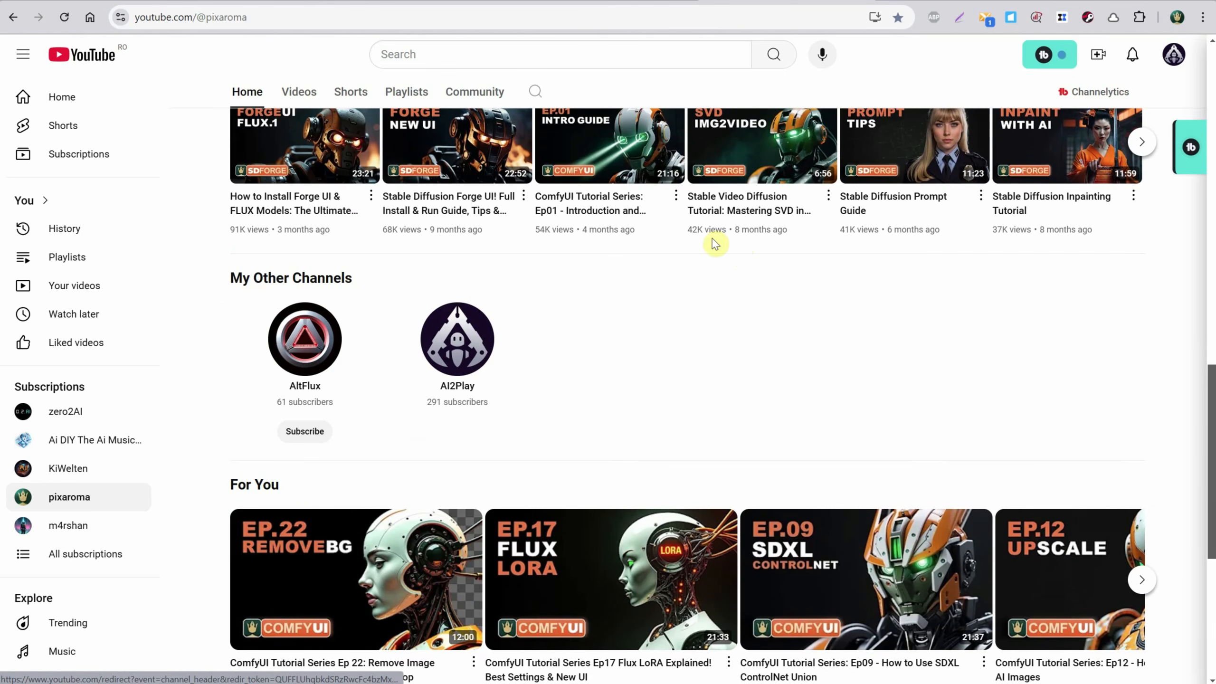
left_click(308, 345)
scroll(576, 307, "down", 1)
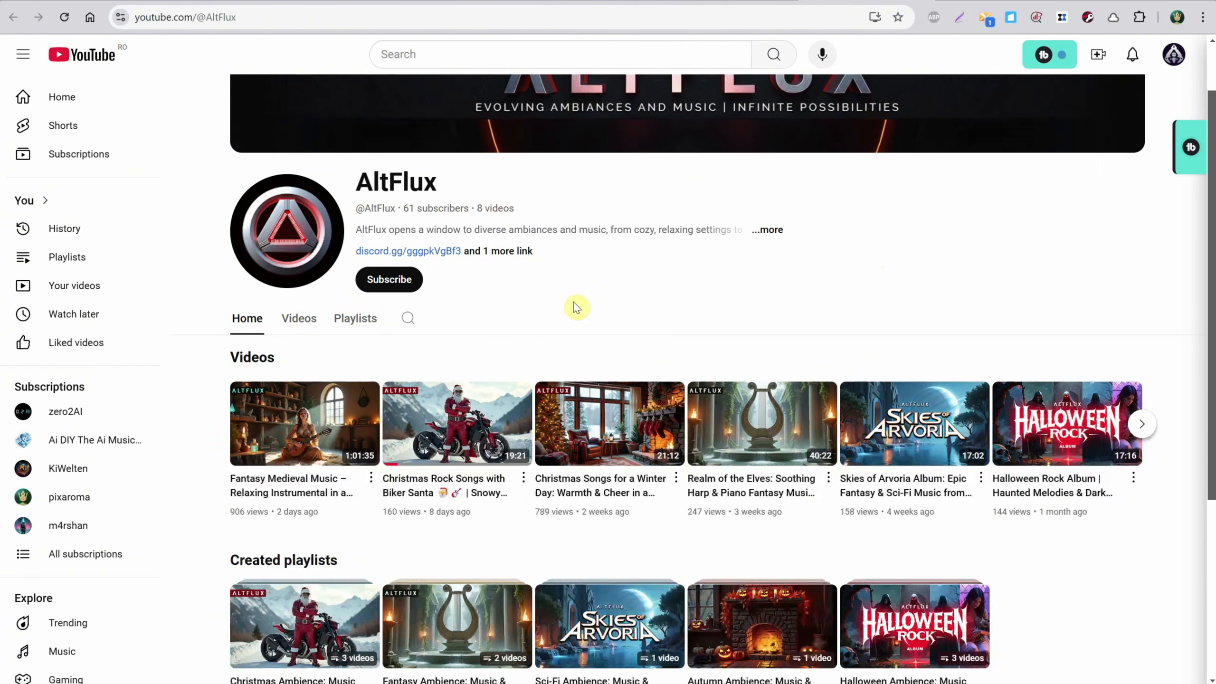
scroll(708, 432, "down", 1)
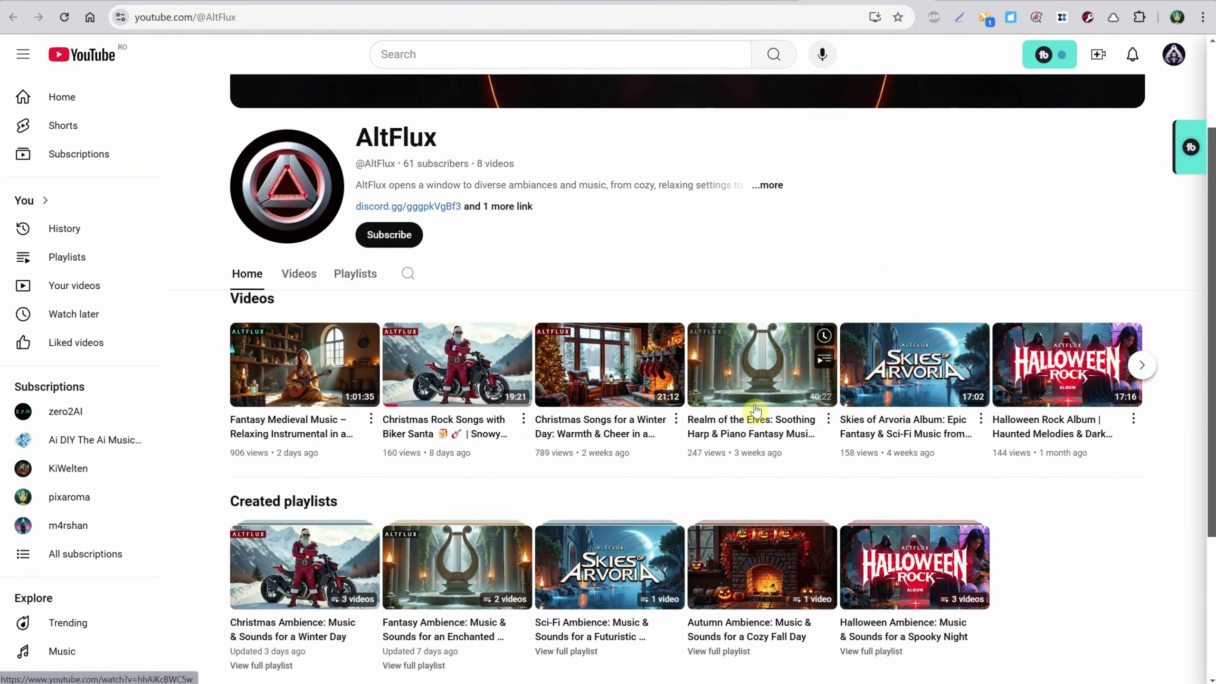
scroll(750, 404, "up", 1)
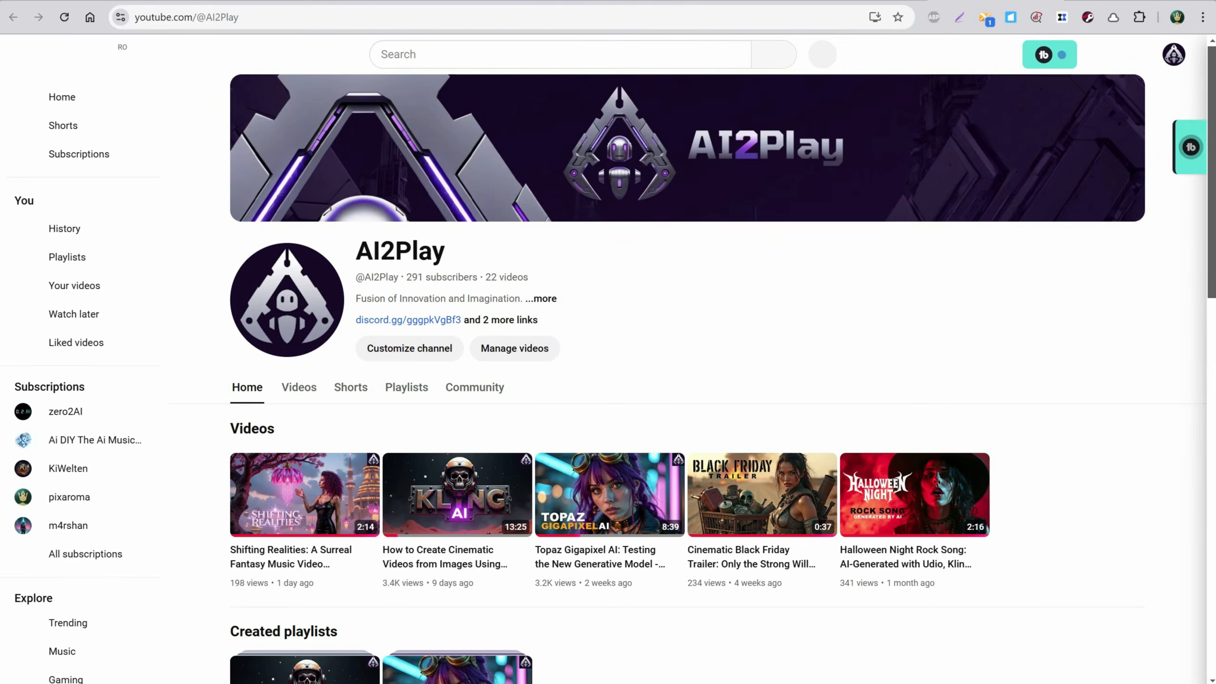
scroll(774, 161, "down", 1)
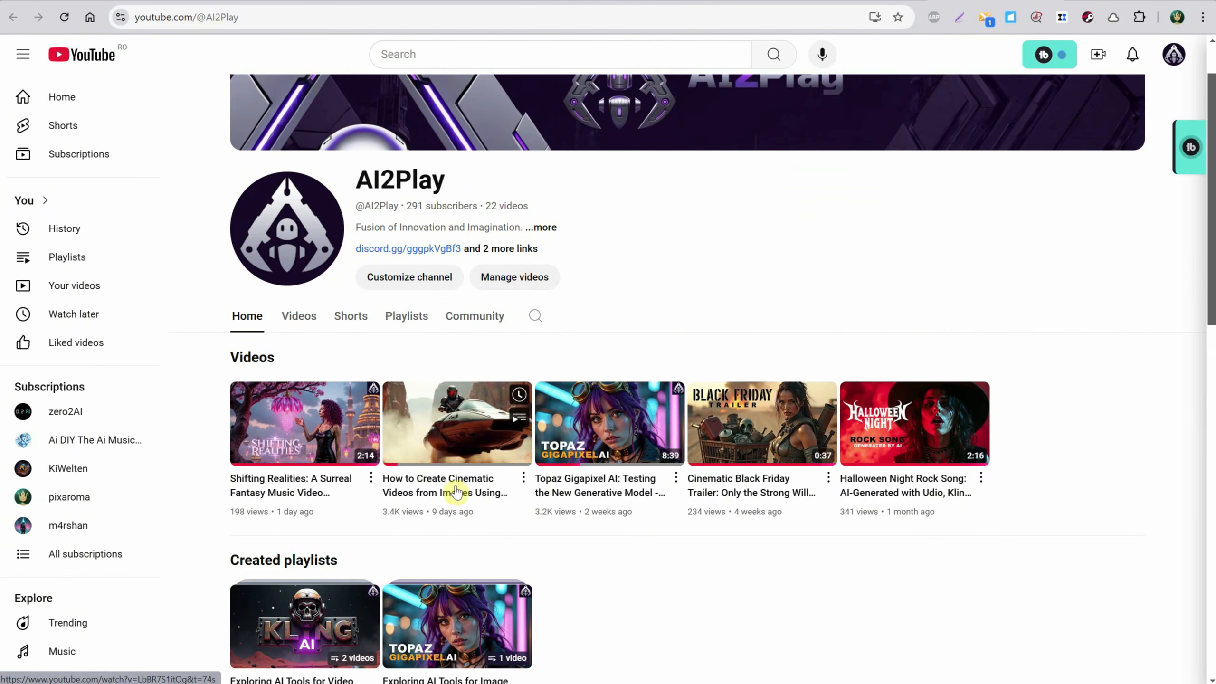